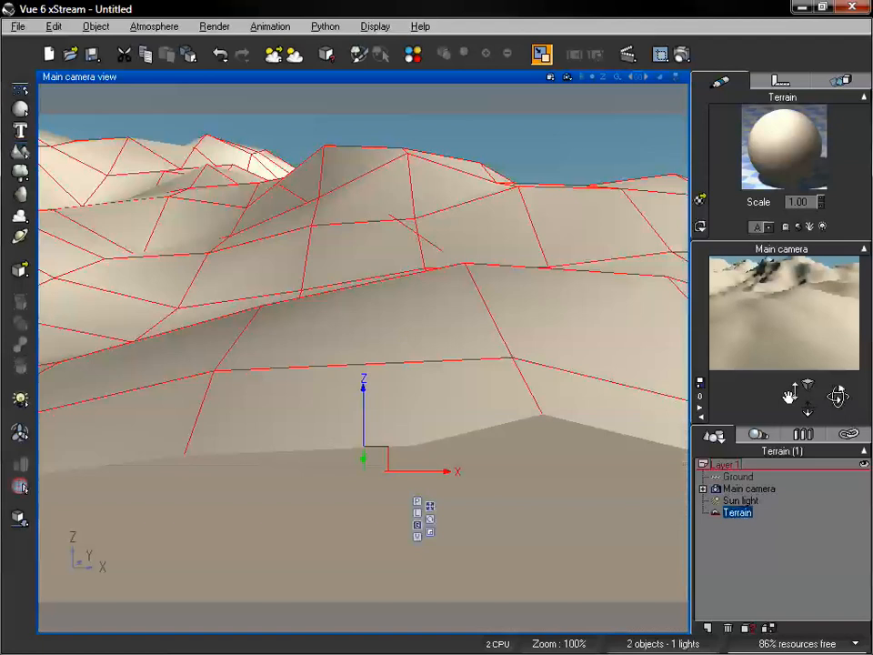
# Enlarge the terrain uniformly and reposition the main camera to frame the whole mountain from an elevated angle.
pyautogui.moveTo(812, 406); pyautogui.dragTo(812, 506)
pyautogui.moveTo(837, 396); pyautogui.dragTo(838, 457)
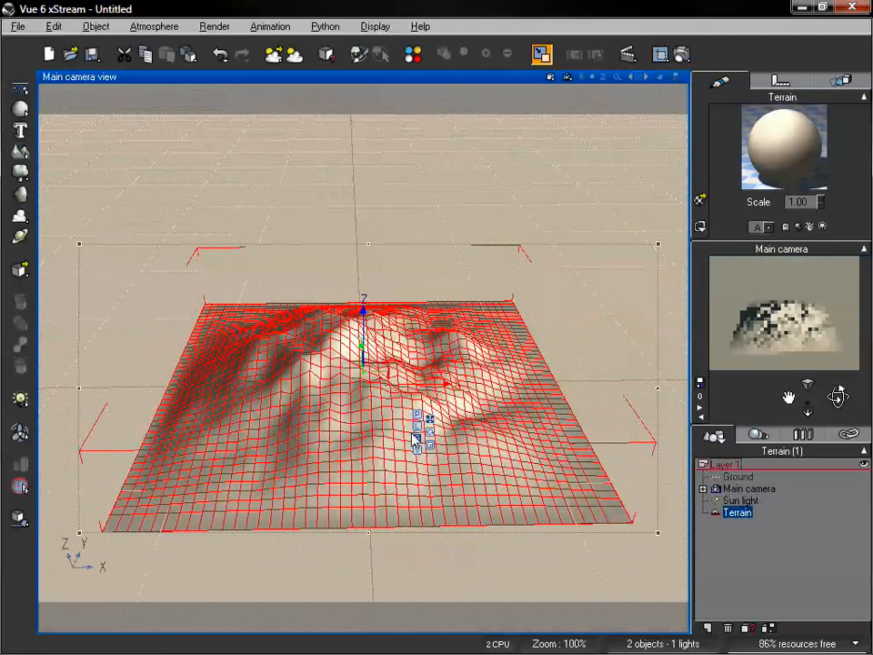
pyautogui.keyDown('ctrl'); pyautogui.moveTo(353, 386); pyautogui.dragTo(682, 132, button='right'); pyautogui.keyUp('ctrl')
pyautogui.keyDown('ctrl'); pyautogui.moveTo(353, 383); pyautogui.dragTo(600, 205, button='right'); pyautogui.keyUp('ctrl')
pyautogui.moveTo(808, 411); pyautogui.dragTo(809, 509)
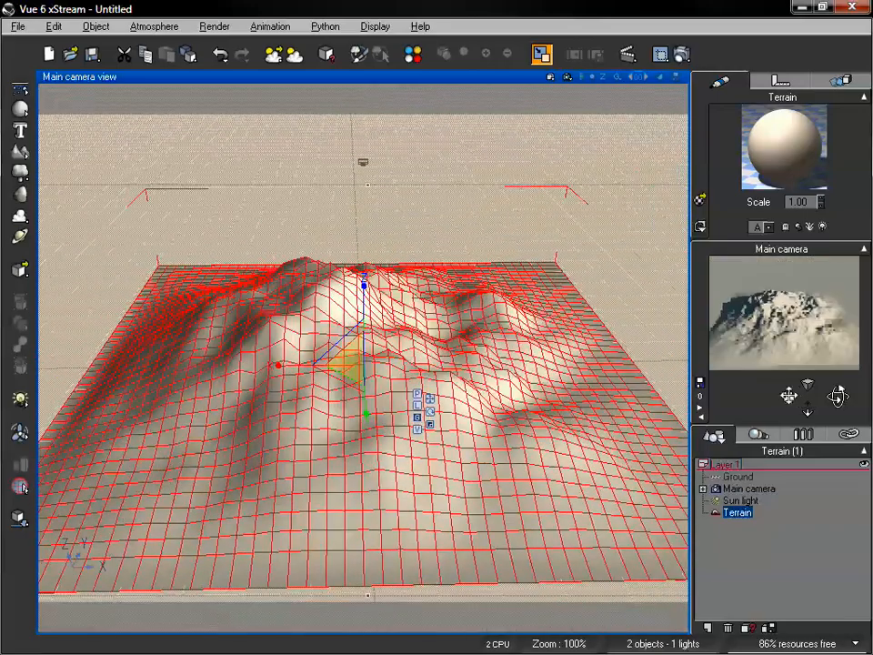
pyautogui.moveTo(789, 397); pyautogui.dragTo(819, 360)
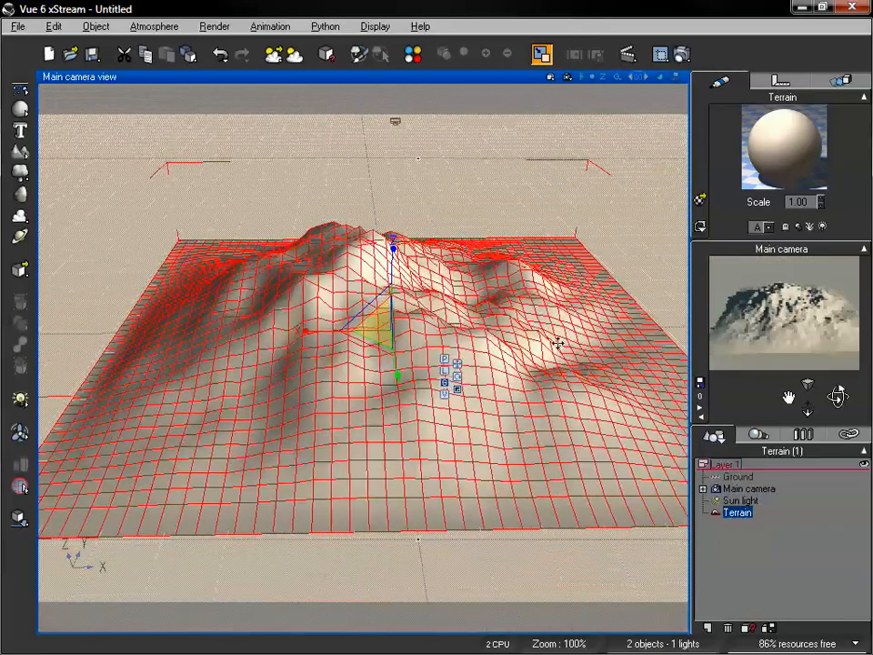
# Edit the terrain object and raise its resolution to 1024x1024.
pyautogui.rightClick(508, 324)
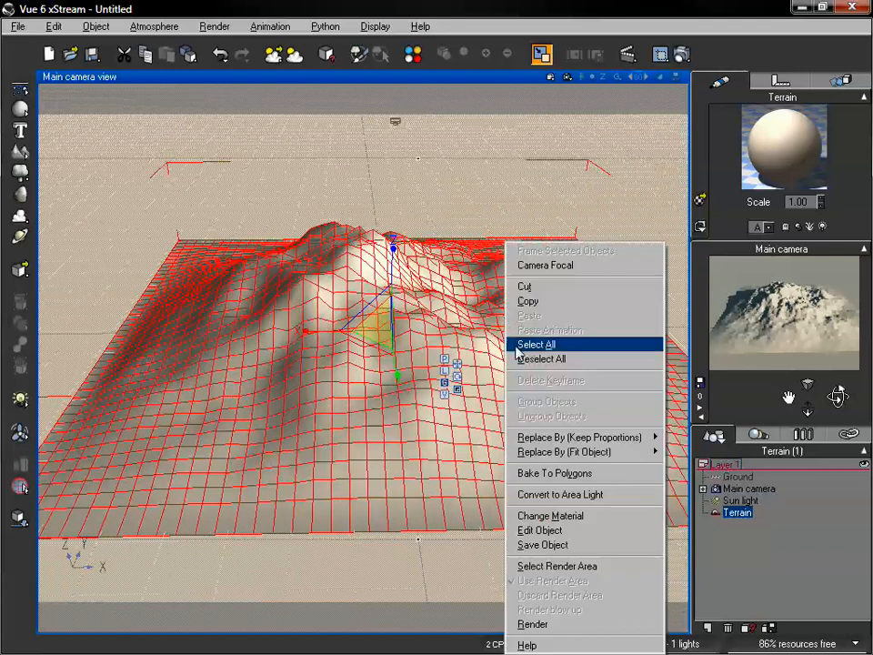
pyautogui.click(540, 530)
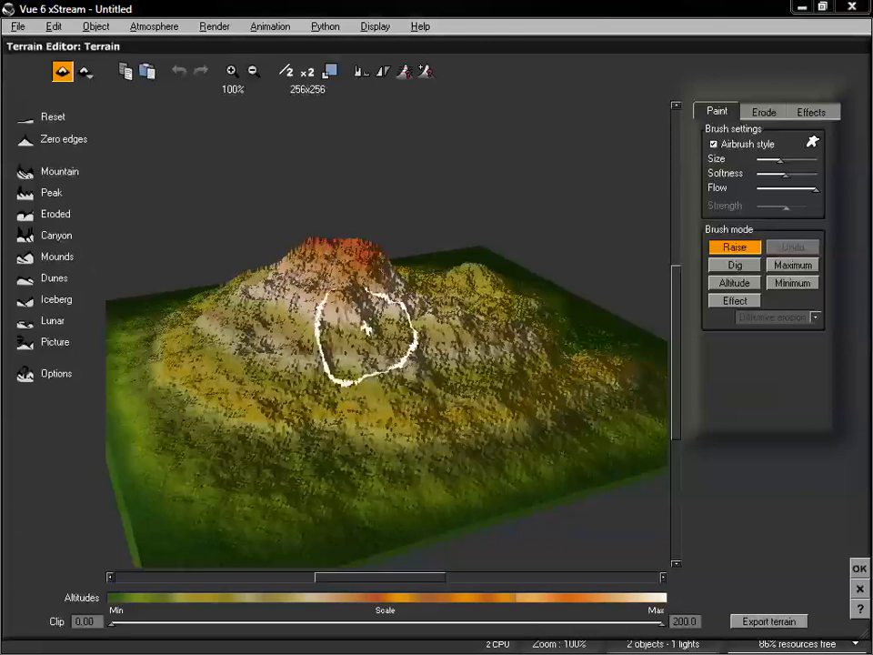
pyautogui.moveTo(406, 324); pyautogui.dragTo(425, 346, button='right')
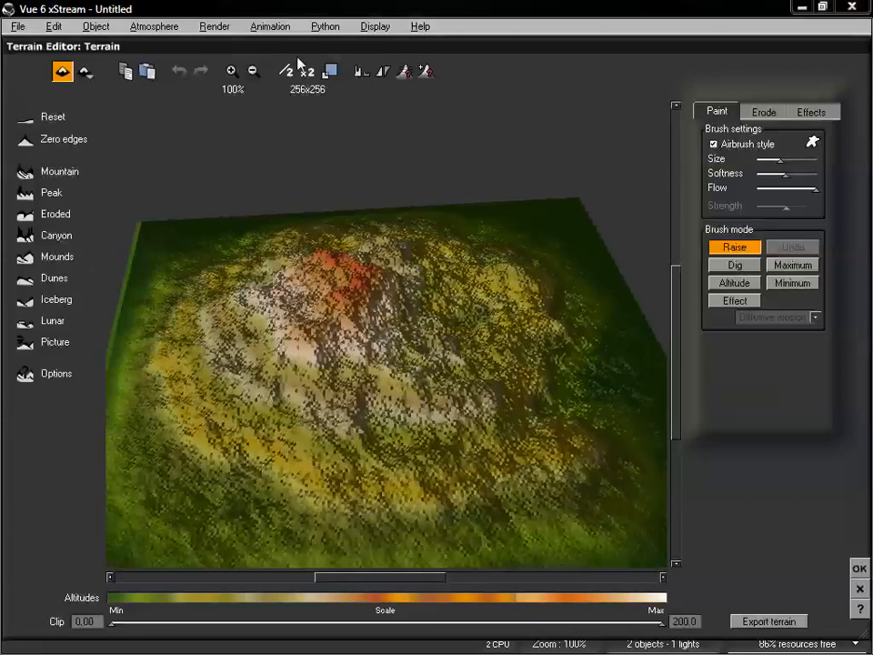
pyautogui.click(307, 73)
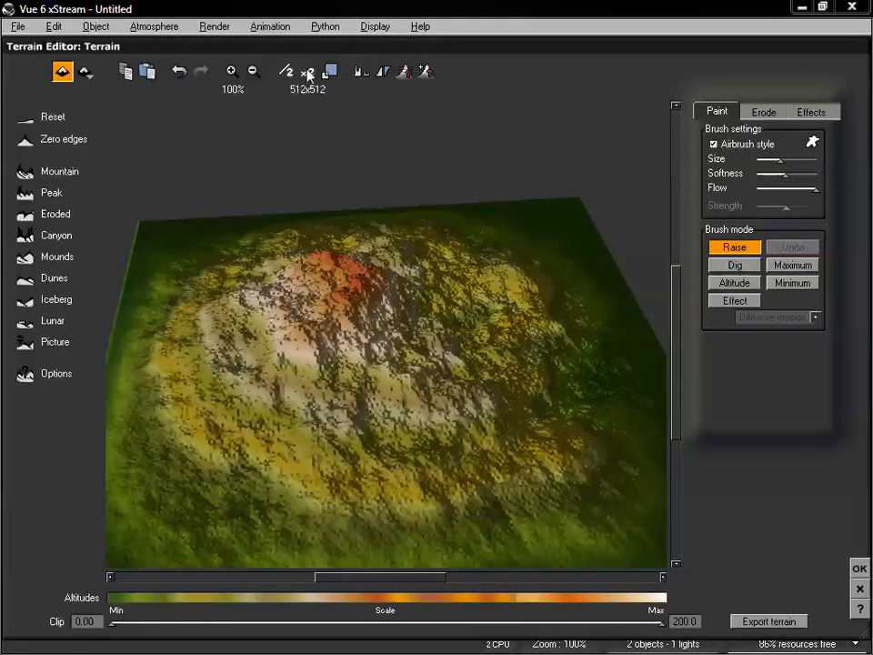
pyautogui.click(306, 73)
pyautogui.moveTo(447, 285)
pyautogui.mouseDown(button='right')
pyautogui.moveTo(440, 292)
pyautogui.moveTo(465, 314)
pyautogui.mouseUp(button='right')
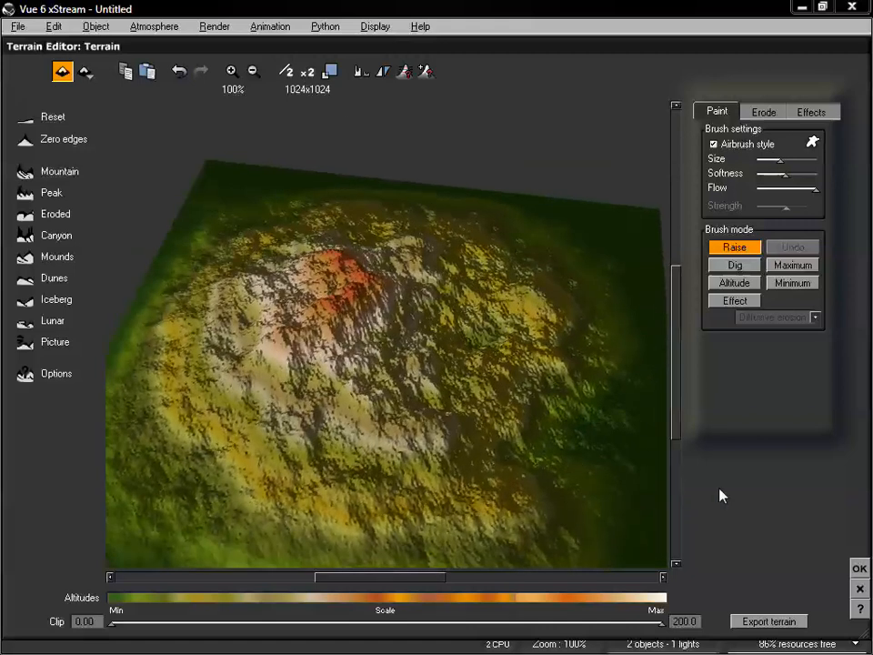
pyautogui.click(858, 569)
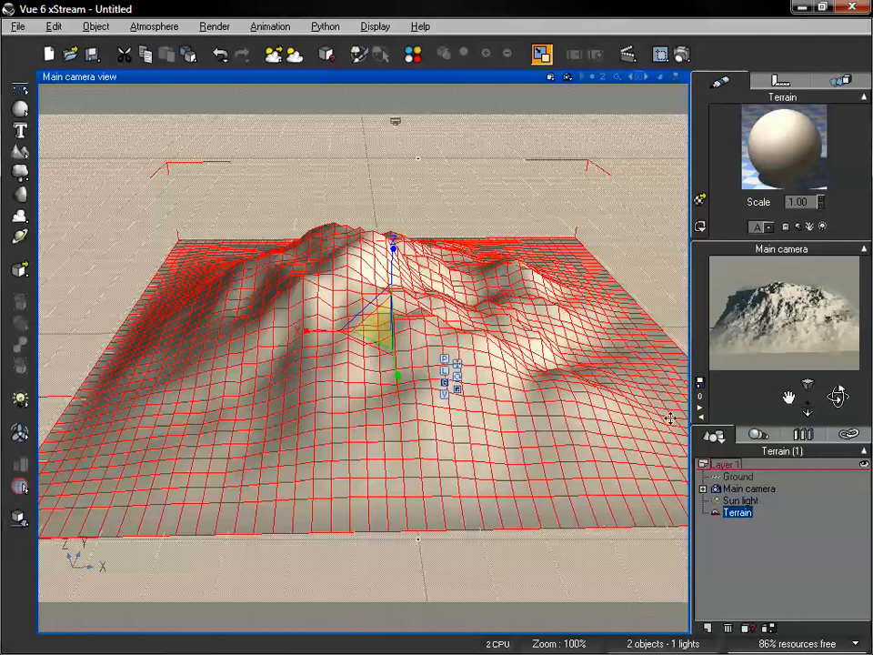
# Open the color production function of the terrain's material for editing.
pyautogui.moveTo(838, 397); pyautogui.dragTo(793, 399)
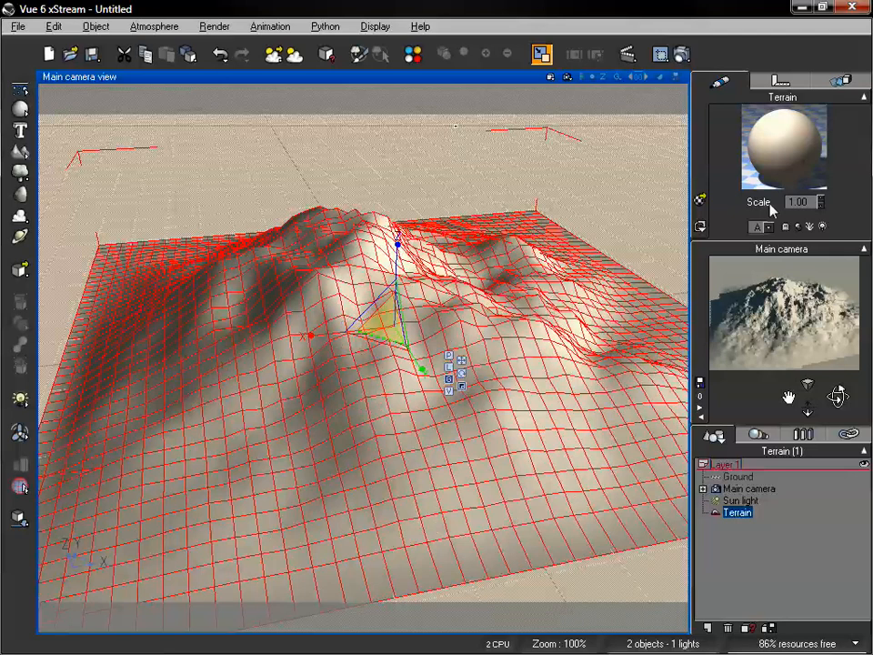
pyautogui.doubleClick(773, 157)
pyautogui.moveTo(409, 87); pyautogui.dragTo(342, 88)
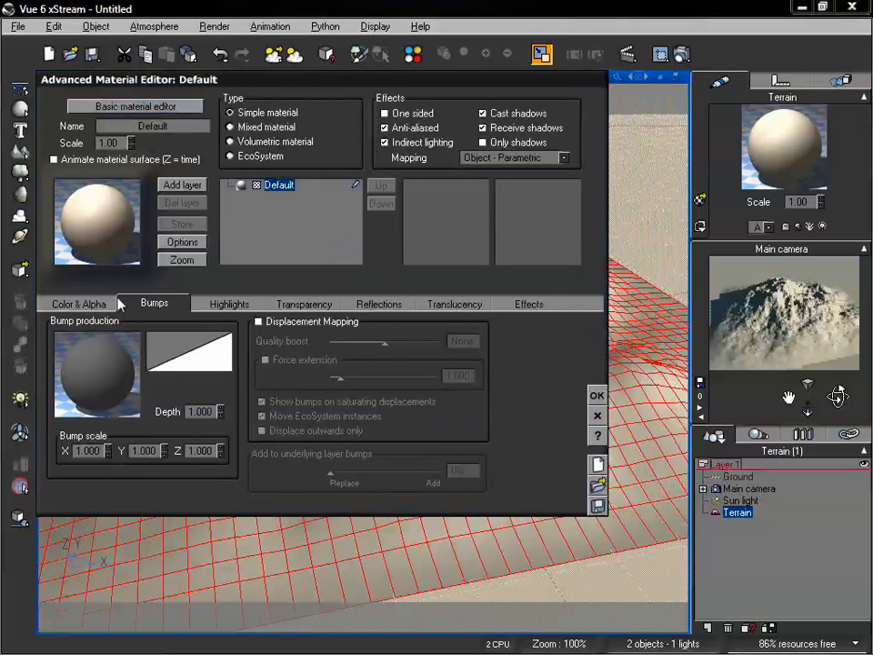
pyautogui.click(78, 303)
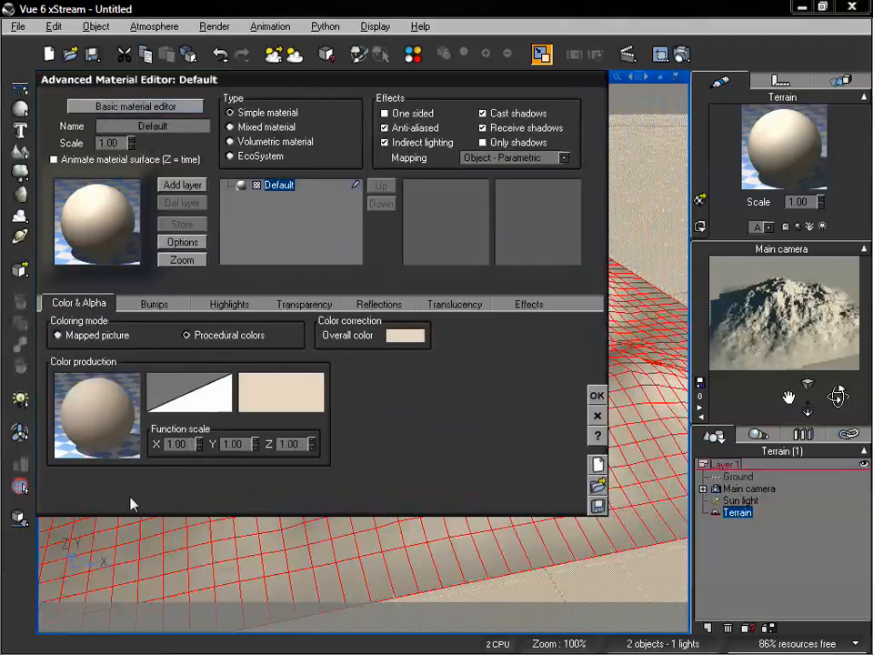
pyautogui.rightClick(103, 402)
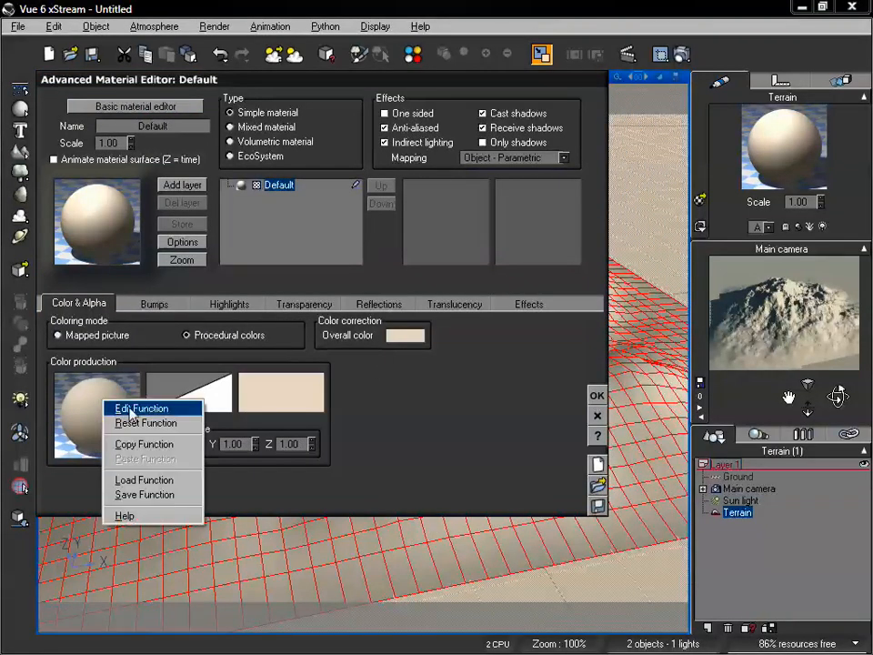
pyautogui.click(136, 408)
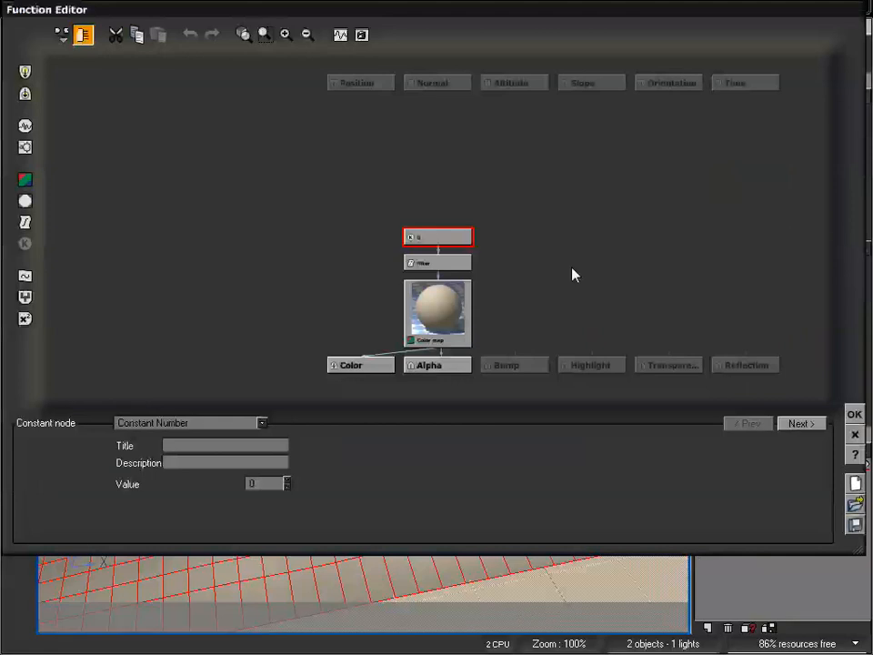
# Display the Function Output Observer preview beside the node graph.
pyautogui.moveTo(573, 274); pyautogui.dragTo(428, 268)
pyautogui.click(444, 268)
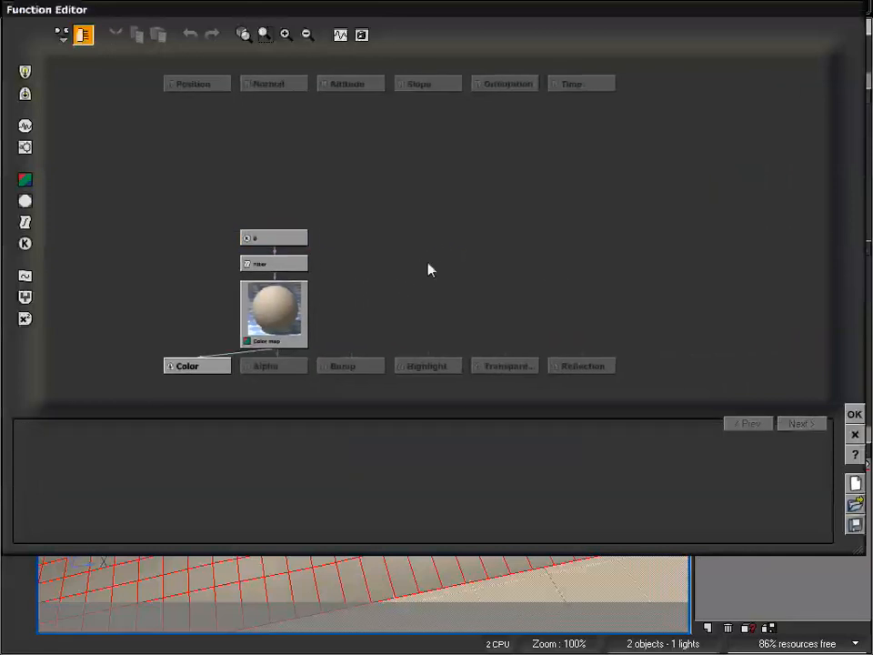
pyautogui.click(362, 35)
pyautogui.moveTo(484, 199); pyautogui.dragTo(462, 212)
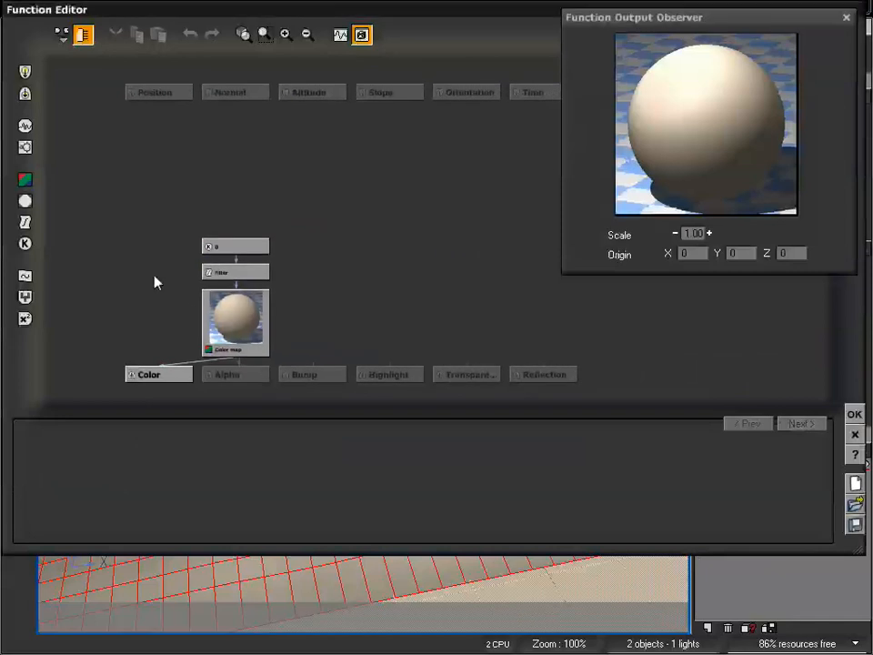
# Line up the constant, filter and color map nodes in one column above the Color output and space them apart.
pyautogui.moveTo(215, 301); pyautogui.dragTo(138, 302)
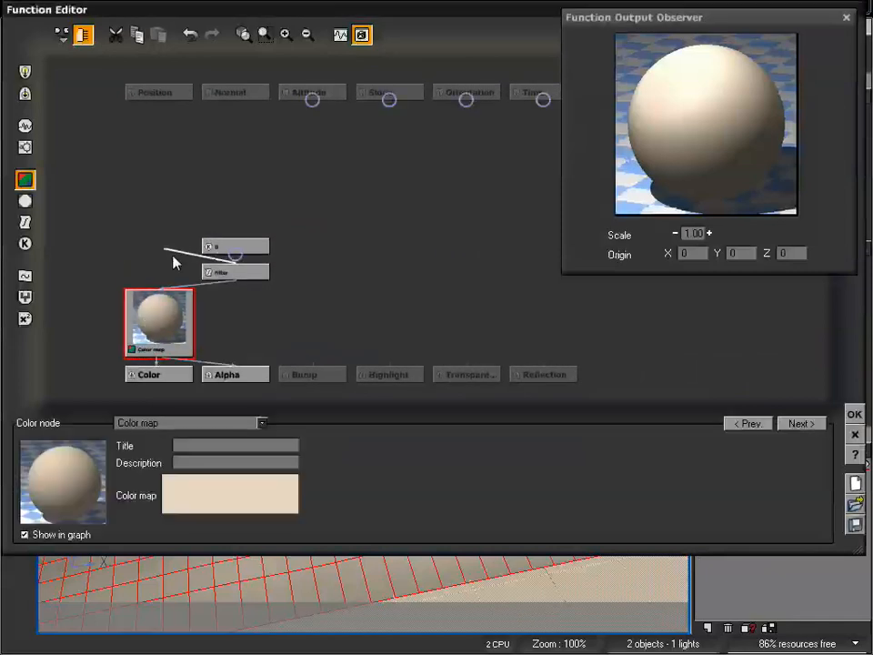
pyautogui.moveTo(237, 273); pyautogui.dragTo(162, 265)
pyautogui.moveTo(238, 252); pyautogui.dragTo(163, 251)
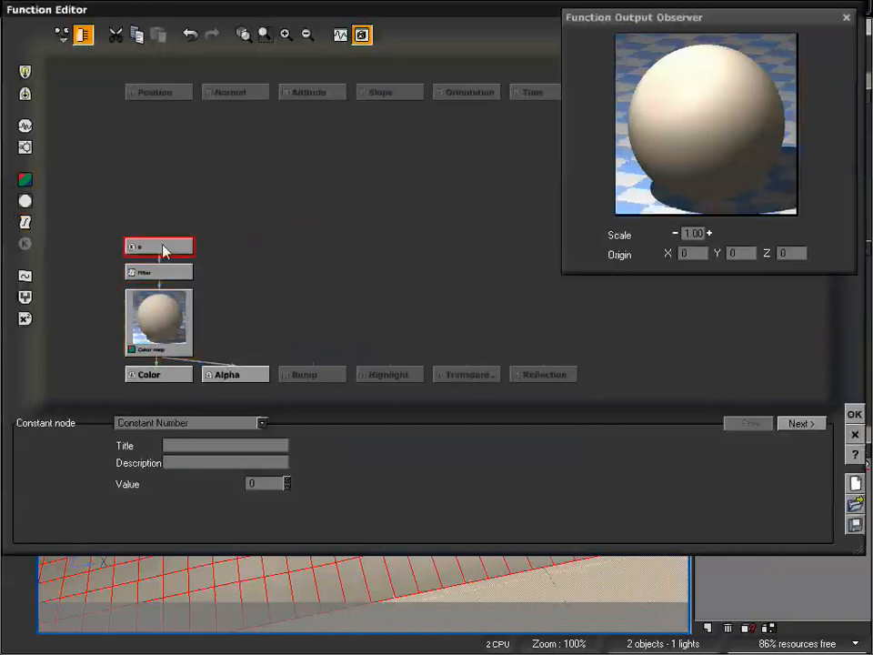
pyautogui.click(164, 307)
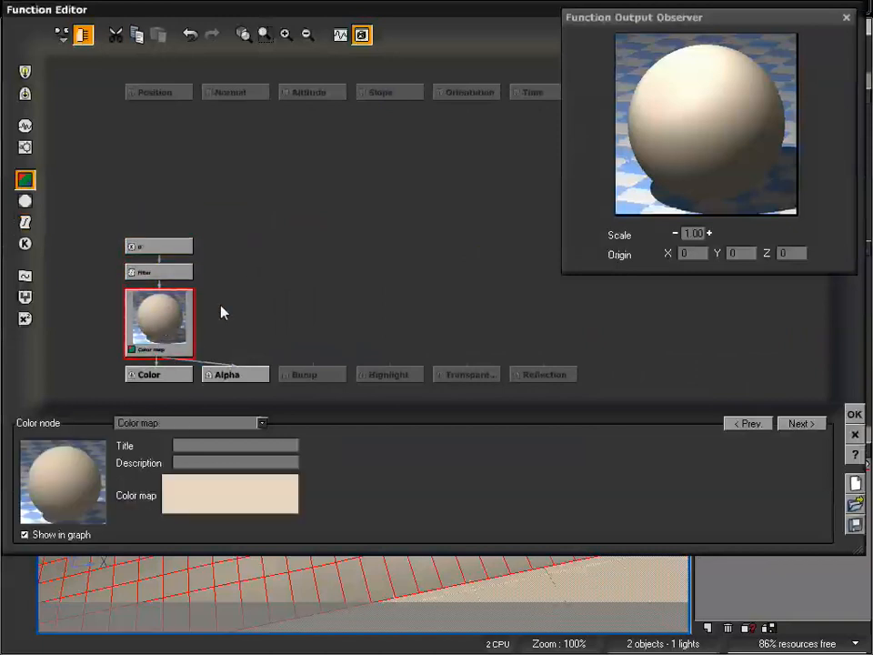
pyautogui.moveTo(219, 358); pyautogui.dragTo(240, 331)
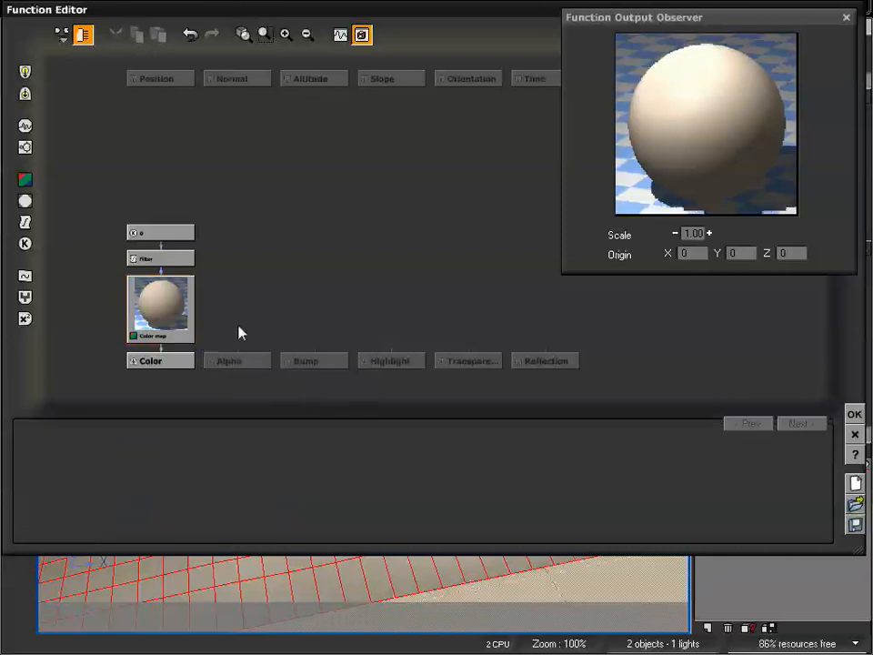
pyautogui.click(184, 332)
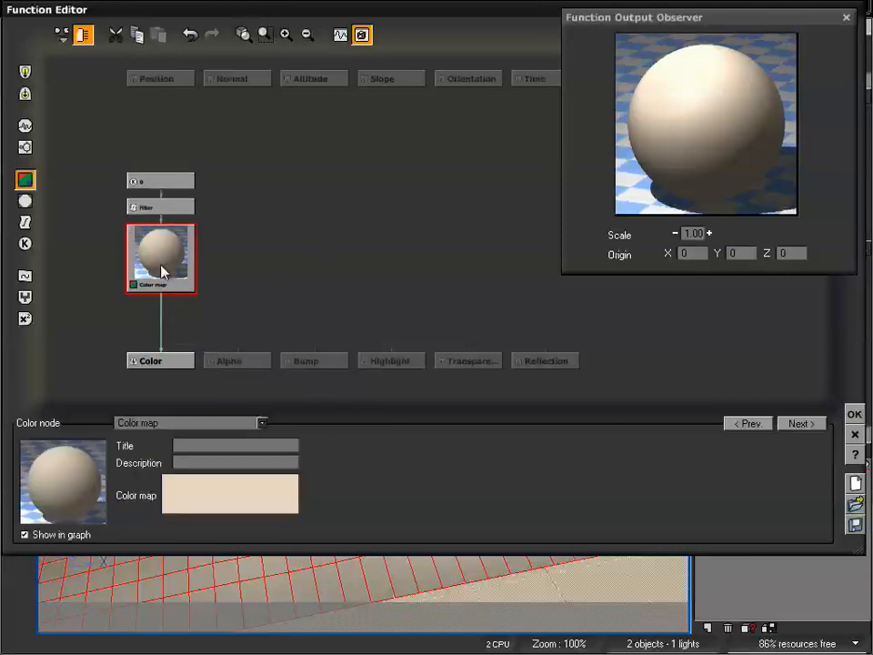
pyautogui.click(182, 242)
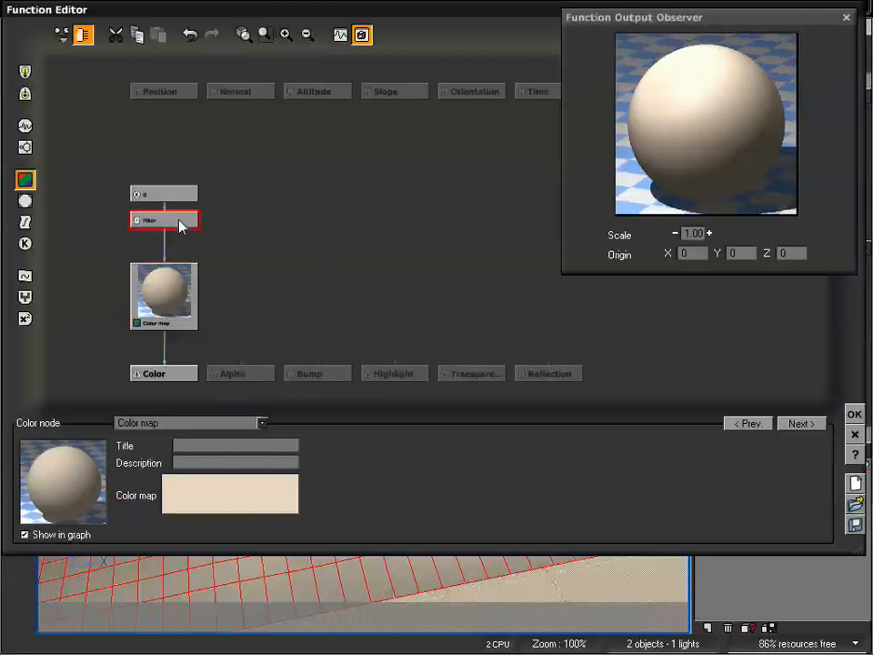
pyautogui.click(179, 191)
pyautogui.click(176, 220)
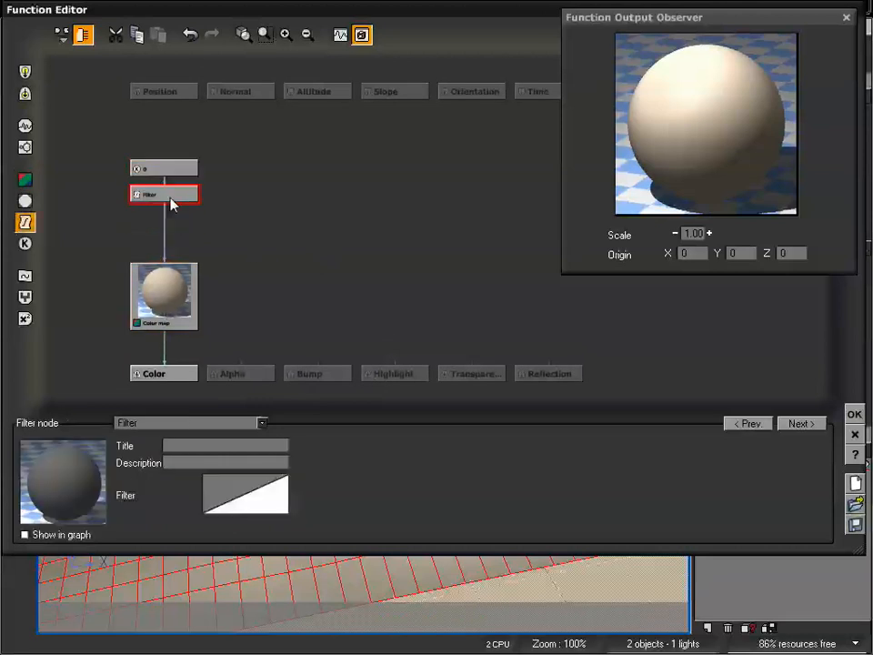
# Delete the color map, filter and constant nodes that feed the Color output.
pyautogui.click(172, 291)
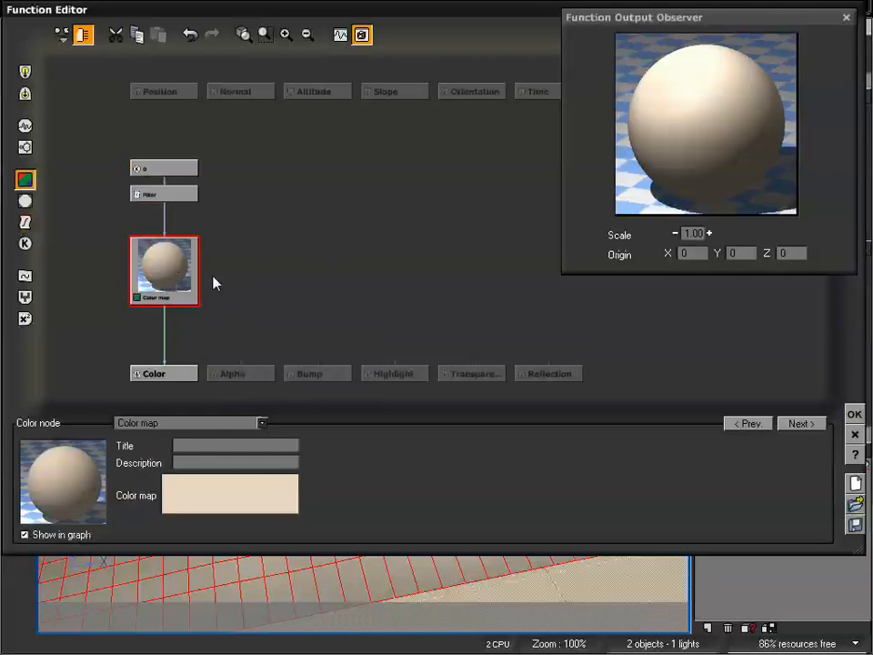
pyautogui.press('Delete')
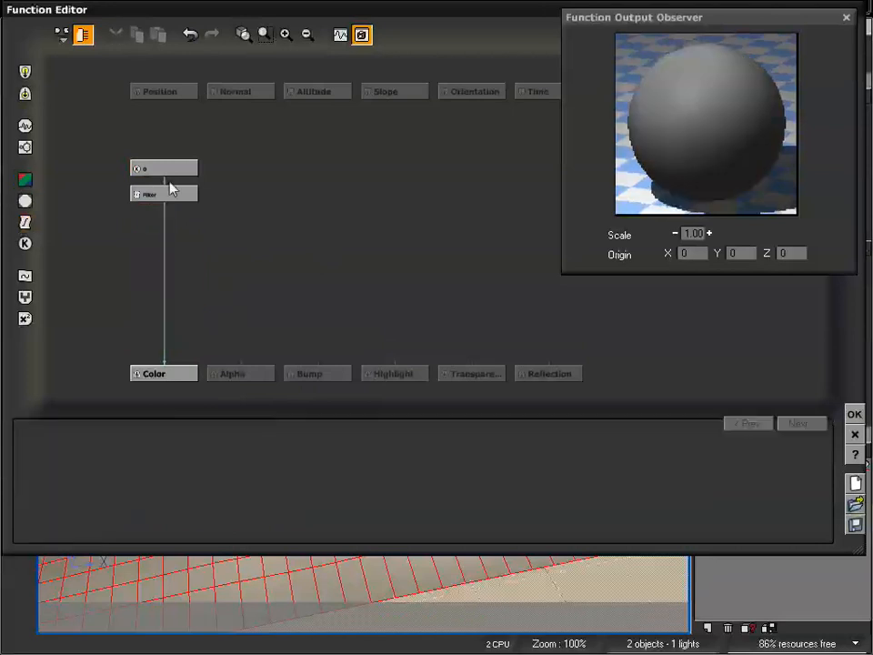
pyautogui.click(172, 194)
pyautogui.press('Delete')
pyautogui.click(172, 172)
pyautogui.press('Delete')
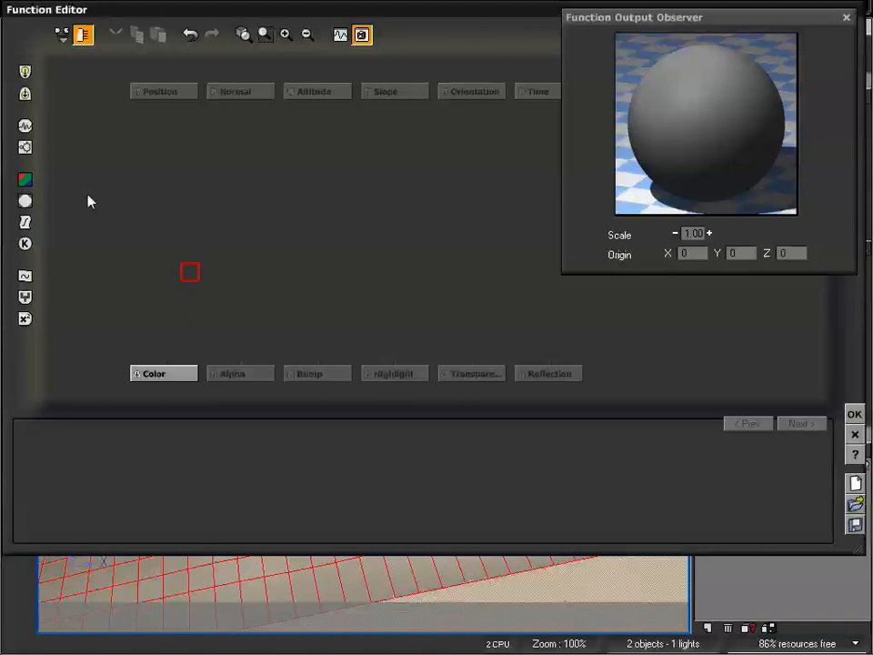
# Add a color node to the empty graph and set its type to Spline Interpolation 3.
pyautogui.click(26, 180)
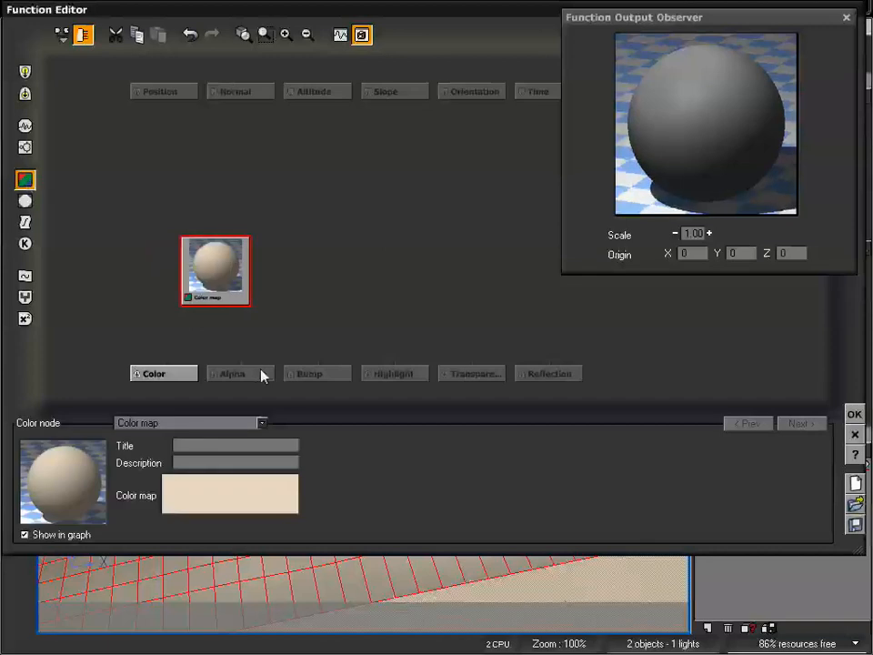
pyautogui.click(261, 424)
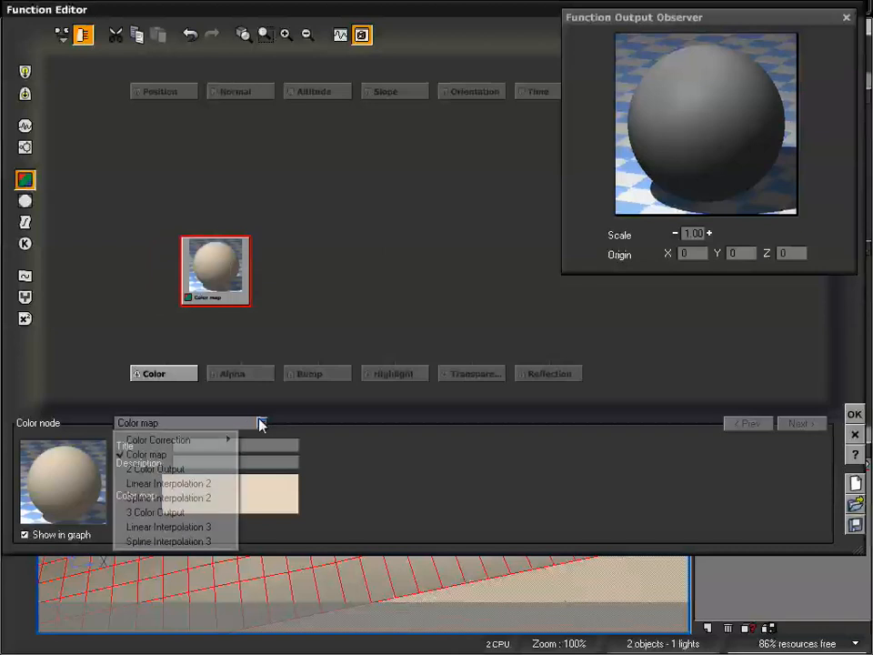
pyautogui.click(190, 542)
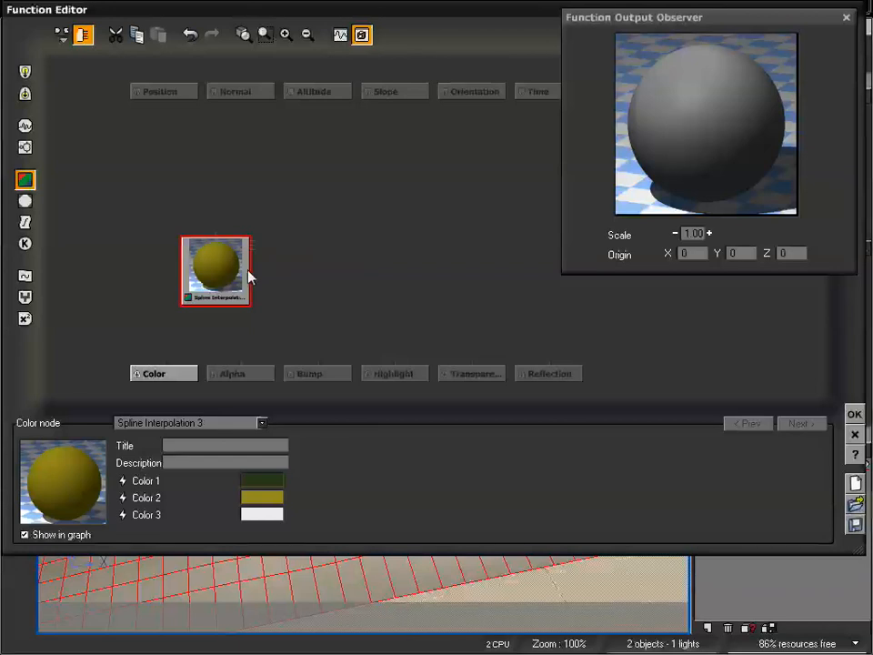
pyautogui.moveTo(232, 278)
pyautogui.mouseDown()
pyautogui.moveTo(187, 284)
pyautogui.moveTo(212, 273)
pyautogui.moveTo(199, 283)
pyautogui.moveTo(223, 283)
pyautogui.moveTo(196, 280)
pyautogui.moveTo(218, 269)
pyautogui.mouseUp()
# Try the Linear Interpolation 3 and 3 Color Output types on the color node, and return it to Spline Interpolation 3.
pyautogui.click(262, 424)
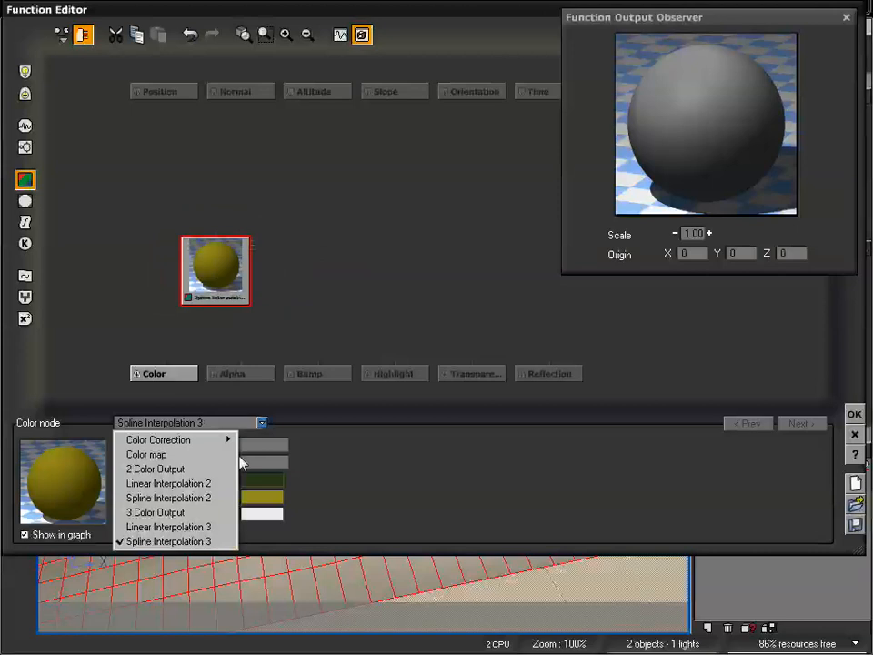
pyautogui.click(186, 527)
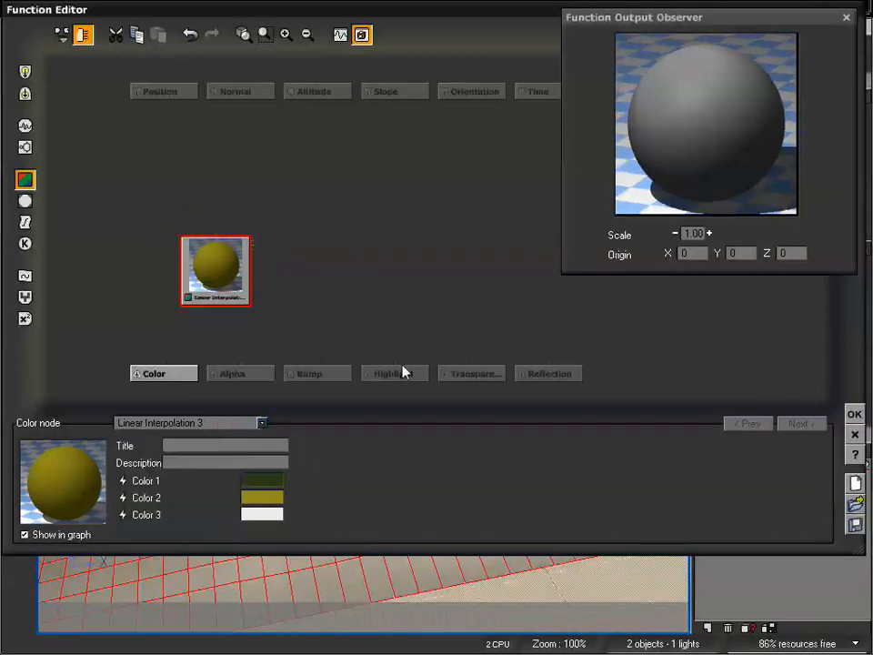
pyautogui.click(221, 425)
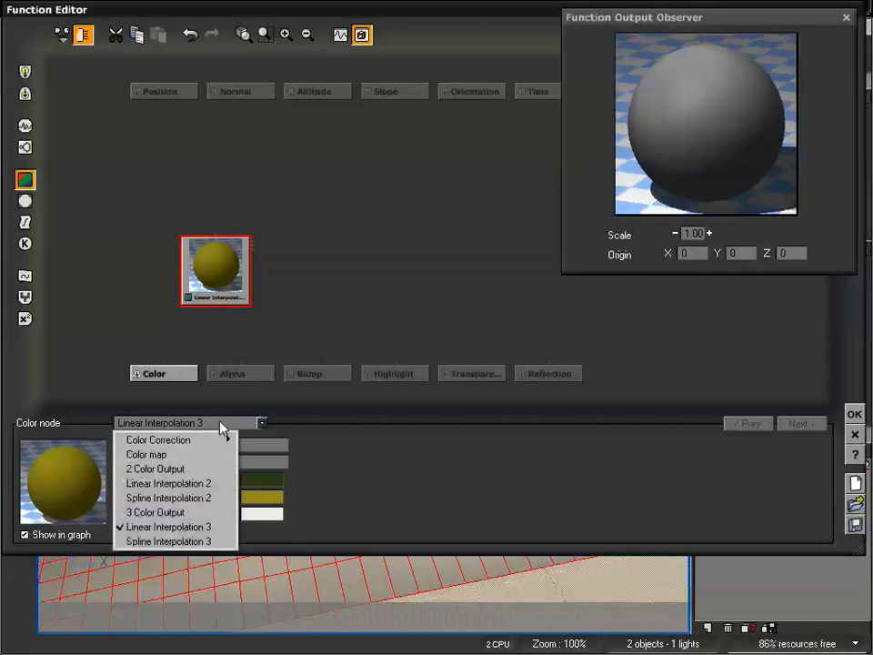
pyautogui.click(201, 513)
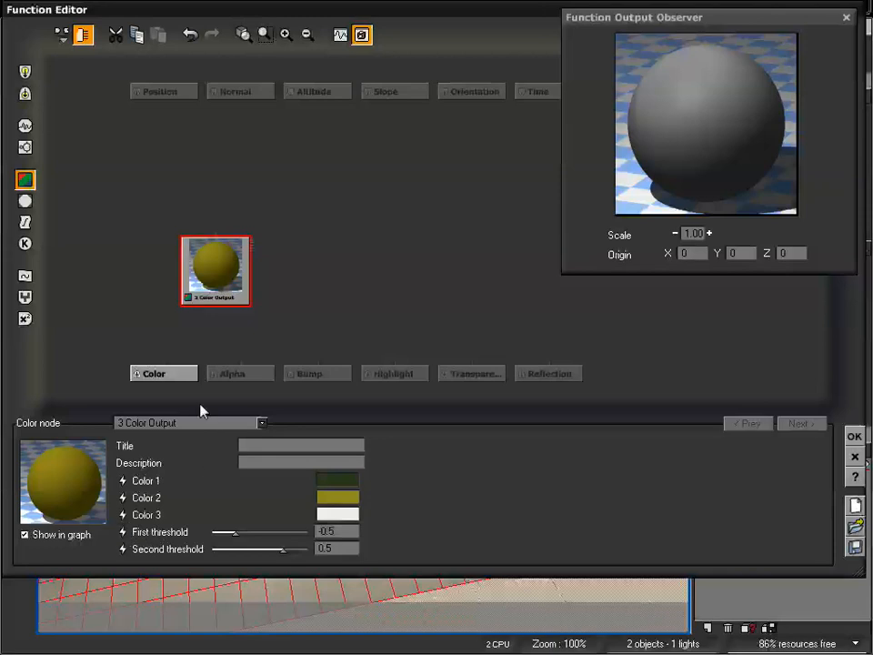
pyautogui.click(207, 426)
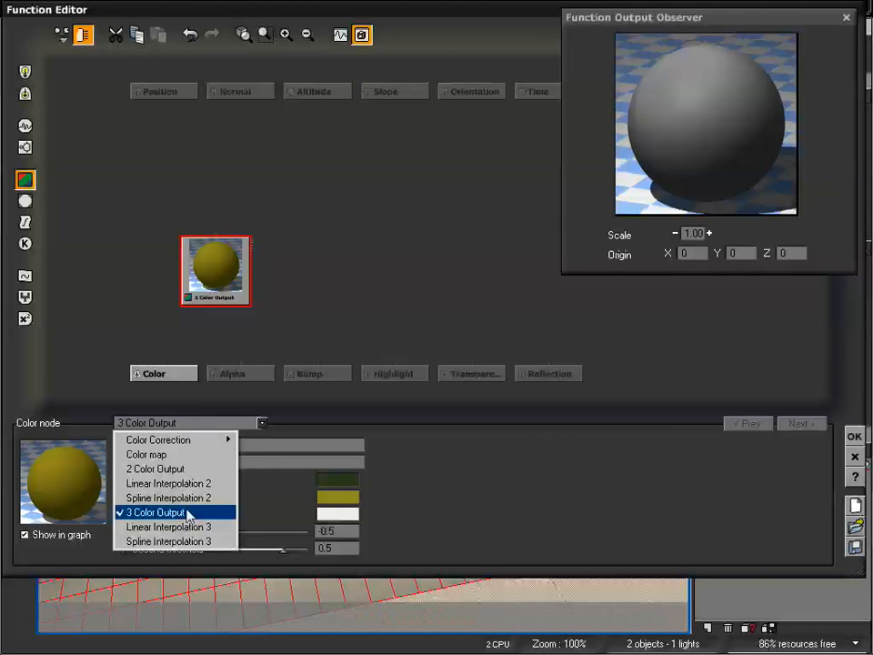
pyautogui.click(177, 542)
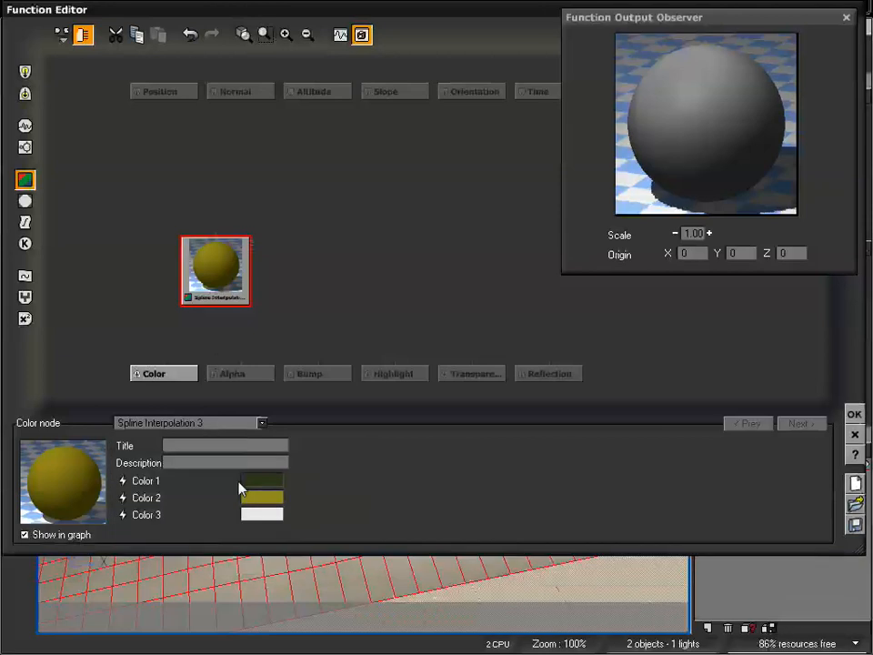
# Position the interpolation node above the Color output and add a Color map node above and to the right of it.
pyautogui.moveTo(201, 275); pyautogui.dragTo(181, 280)
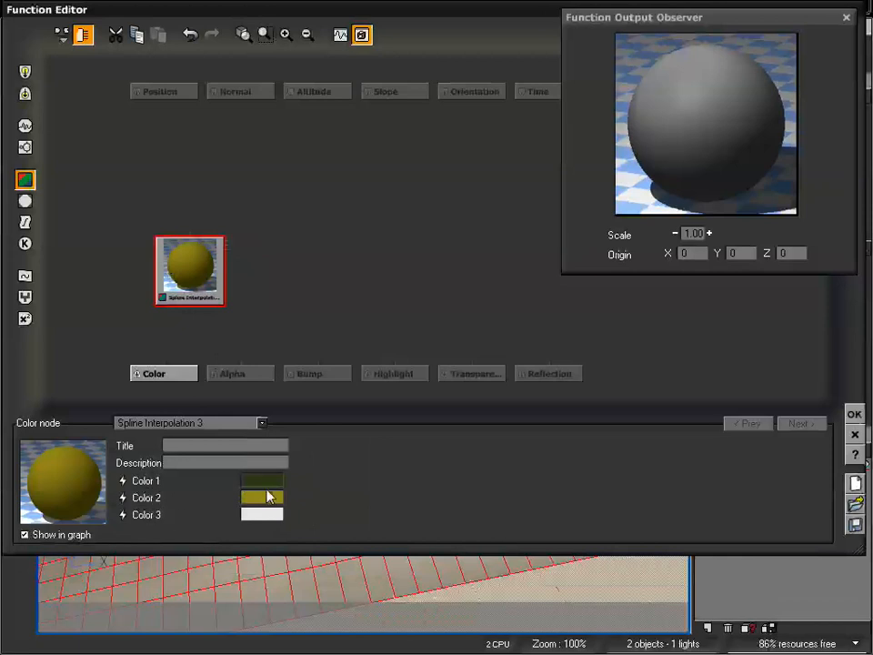
pyautogui.moveTo(189, 275)
pyautogui.mouseDown()
pyautogui.moveTo(216, 274)
pyautogui.moveTo(191, 270)
pyautogui.mouseUp()
pyautogui.click(289, 237)
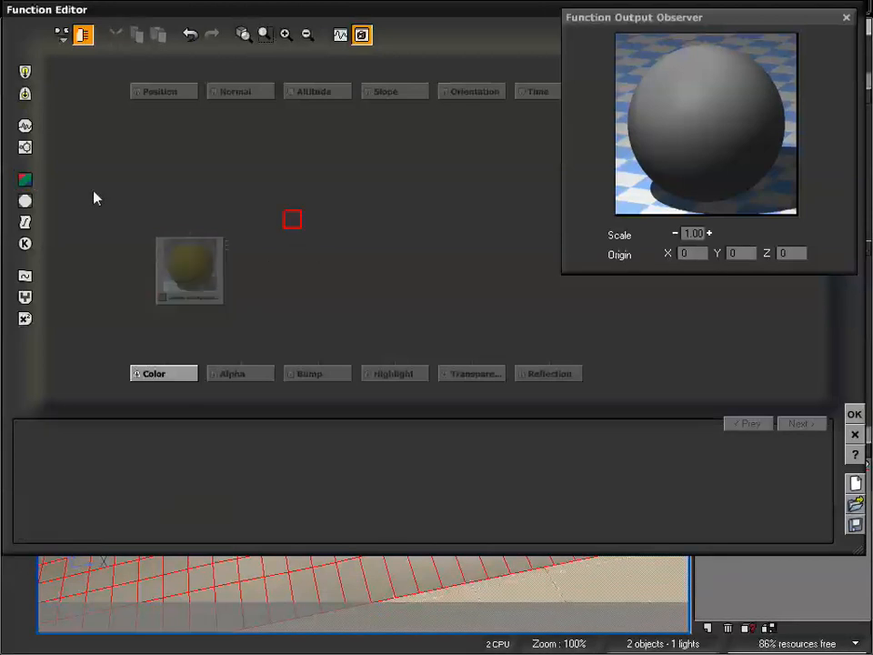
pyautogui.click(25, 179)
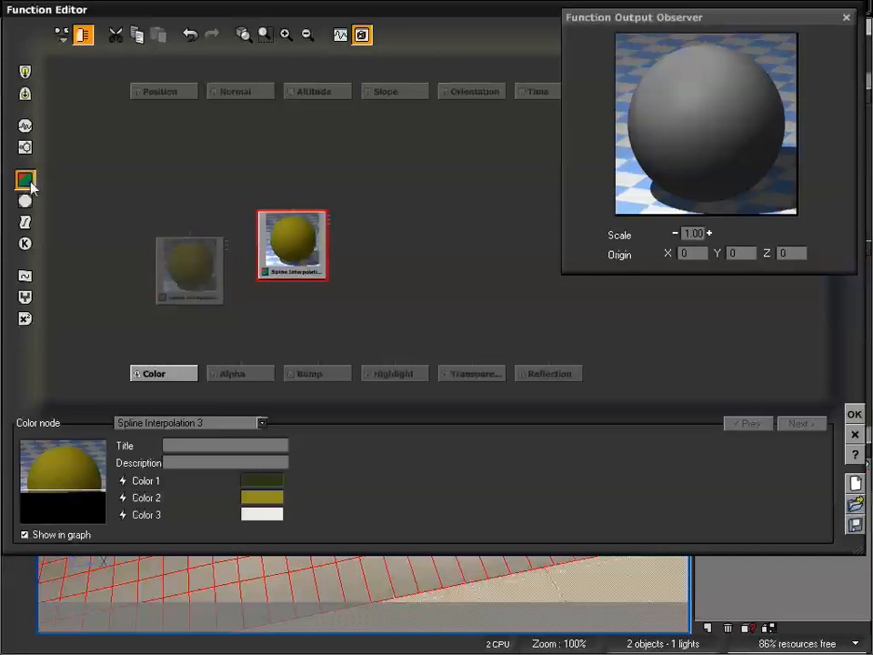
pyautogui.click(261, 423)
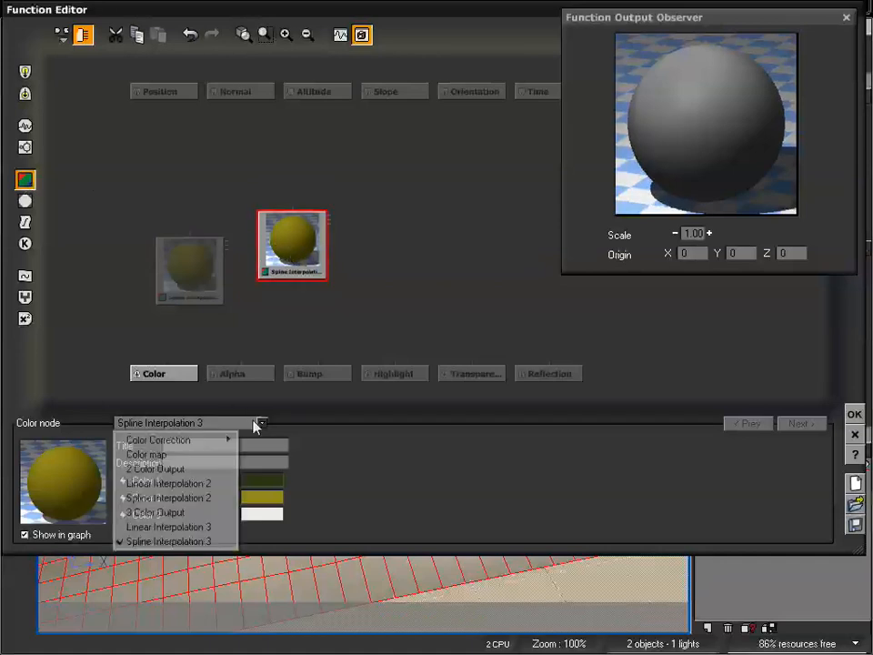
pyautogui.click(186, 457)
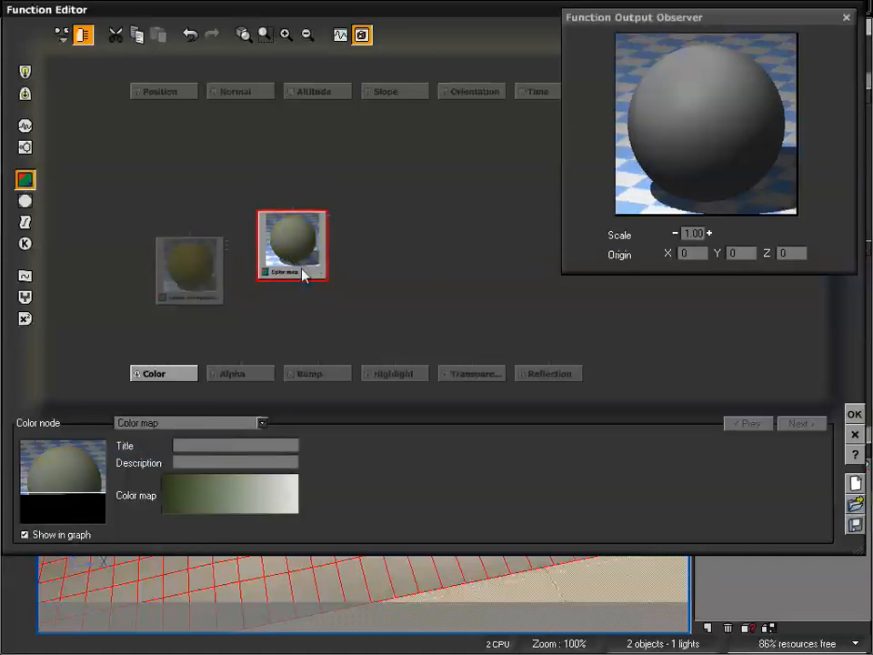
pyautogui.moveTo(288, 245); pyautogui.dragTo(302, 226)
# Add two more Color map nodes in a row beside the first one.
pyautogui.click(369, 219)
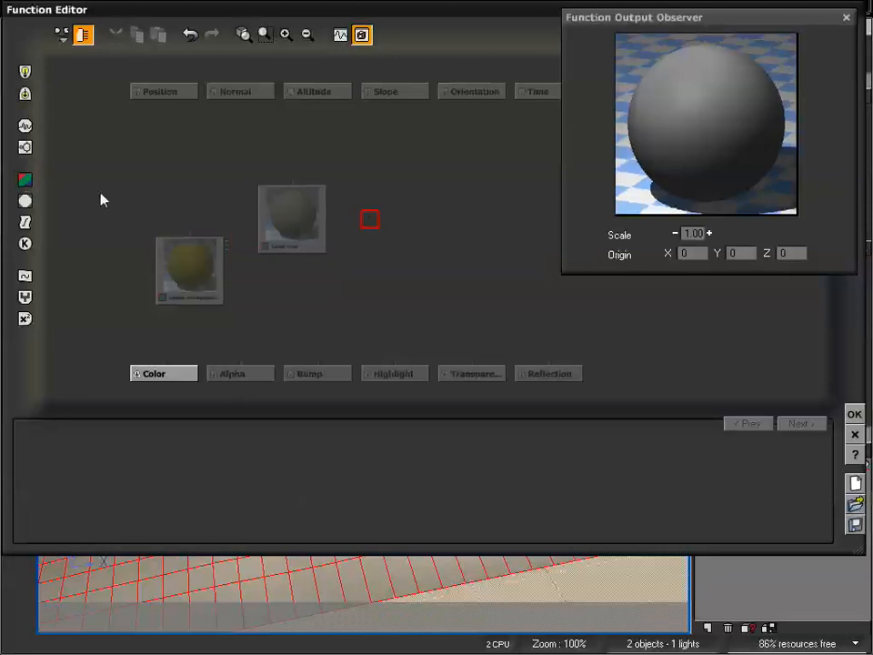
pyautogui.click(25, 179)
pyautogui.click(474, 220)
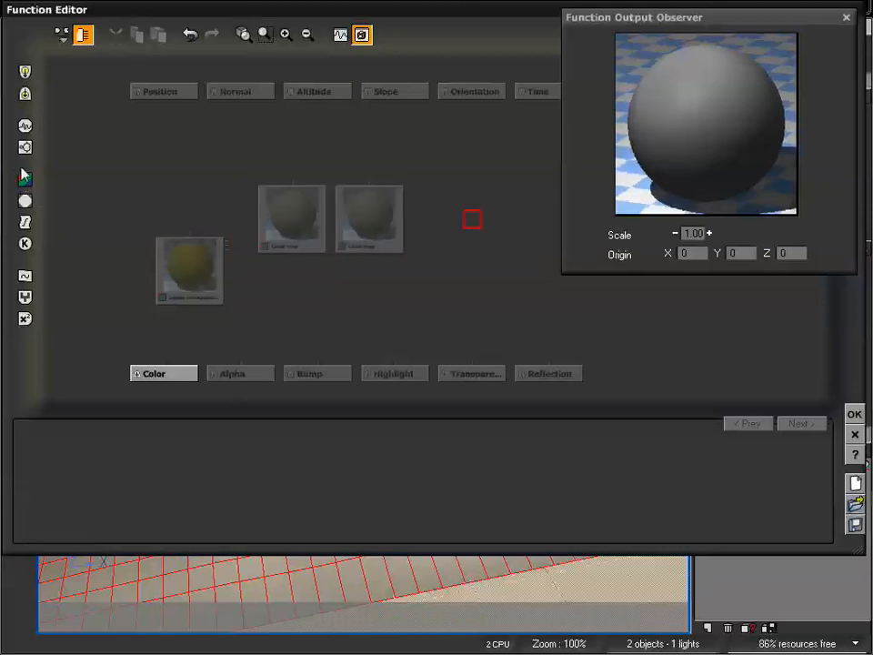
pyautogui.click(29, 182)
pyautogui.moveTo(472, 234); pyautogui.dragTo(449, 233)
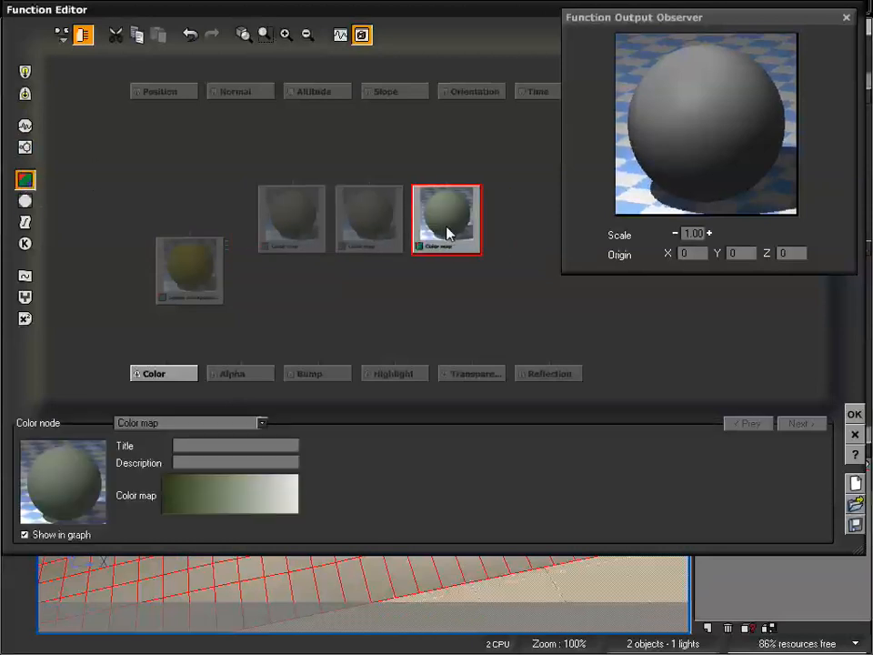
pyautogui.click(316, 232)
pyautogui.click(360, 216)
pyautogui.click(445, 214)
# Load the Foliage color map from the Rocks and Grass collection into the first Color map node.
pyautogui.click(300, 214)
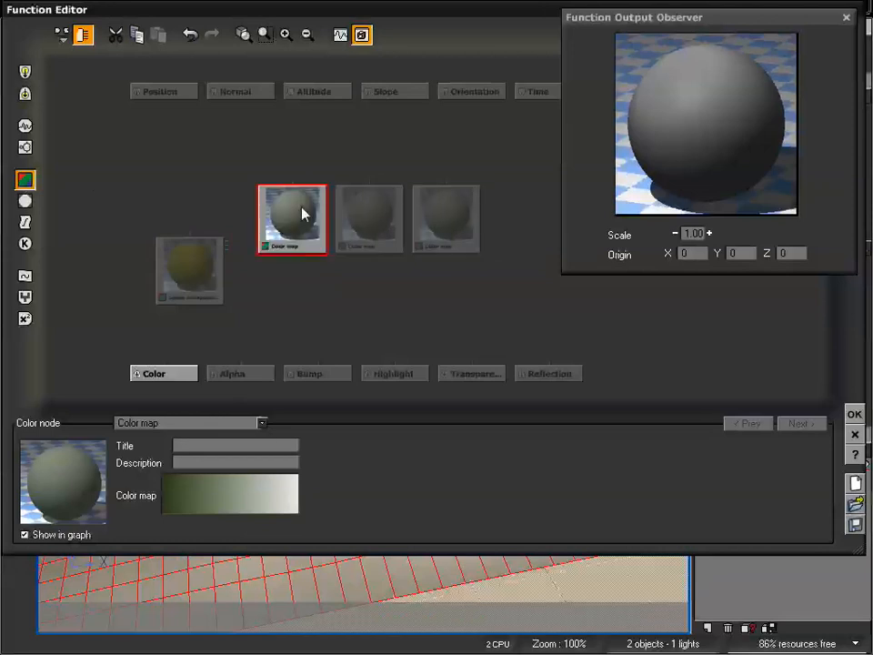
pyautogui.rightClick(261, 507)
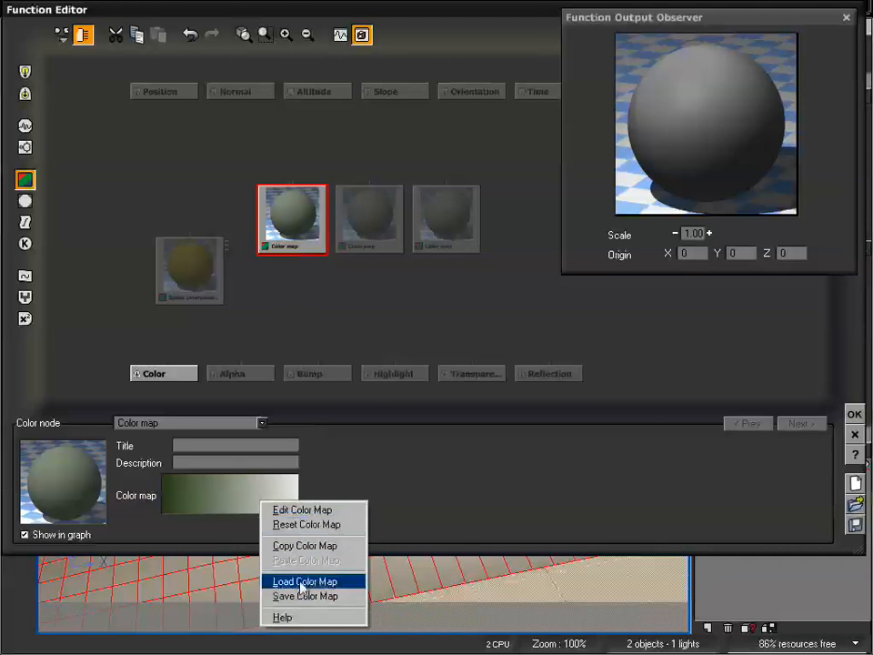
pyautogui.click(303, 583)
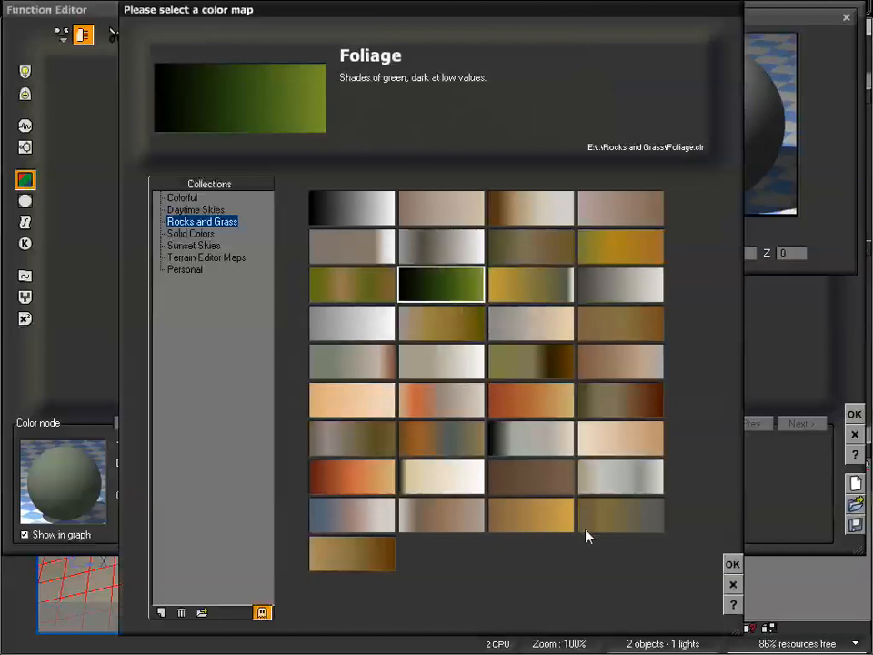
pyautogui.click(732, 564)
# Load the Green purple color map from the Rocks and Grass collection into the middle Color map node.
pyautogui.click(372, 239)
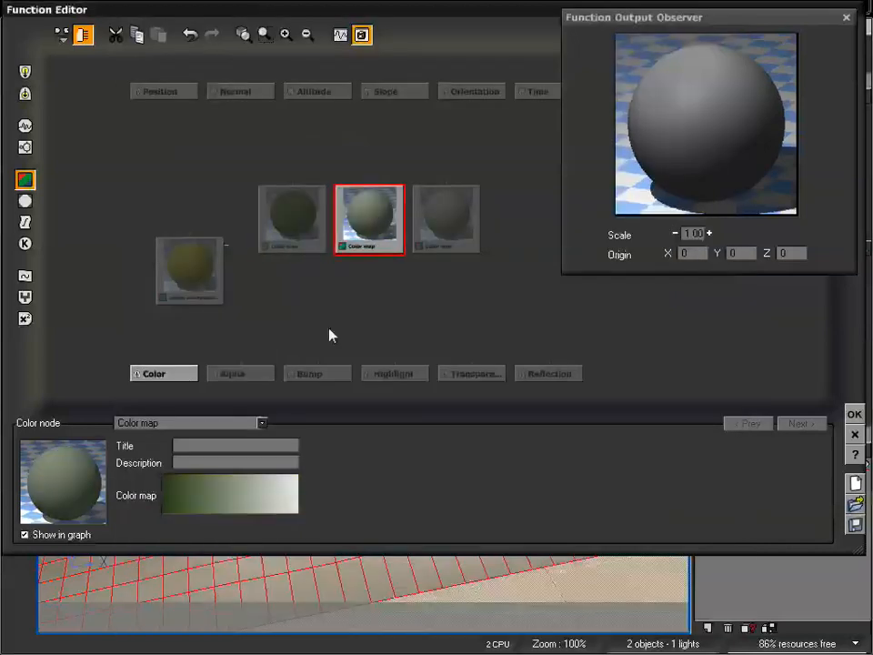
pyautogui.rightClick(283, 491)
pyautogui.click(338, 566)
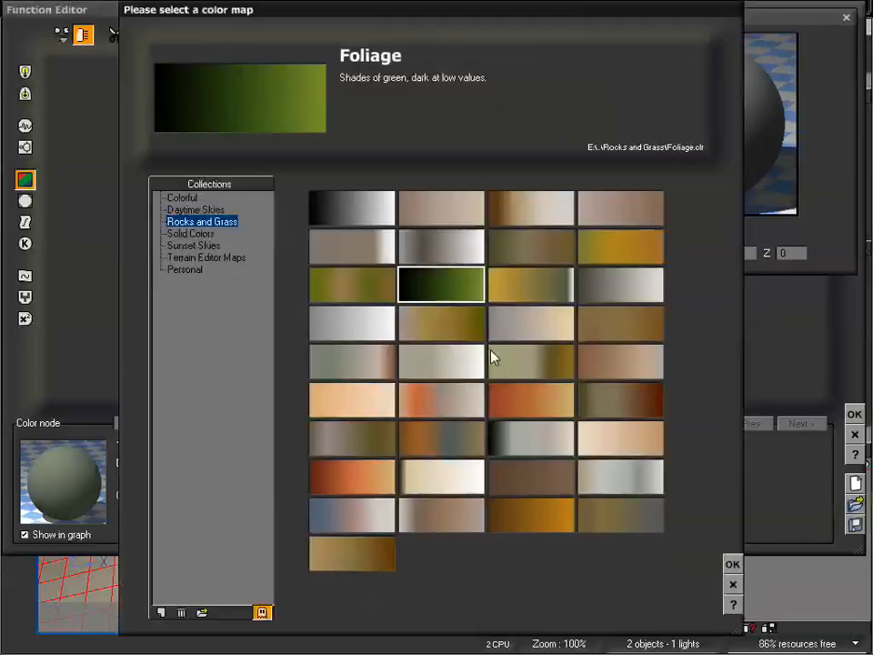
pyautogui.click(547, 368)
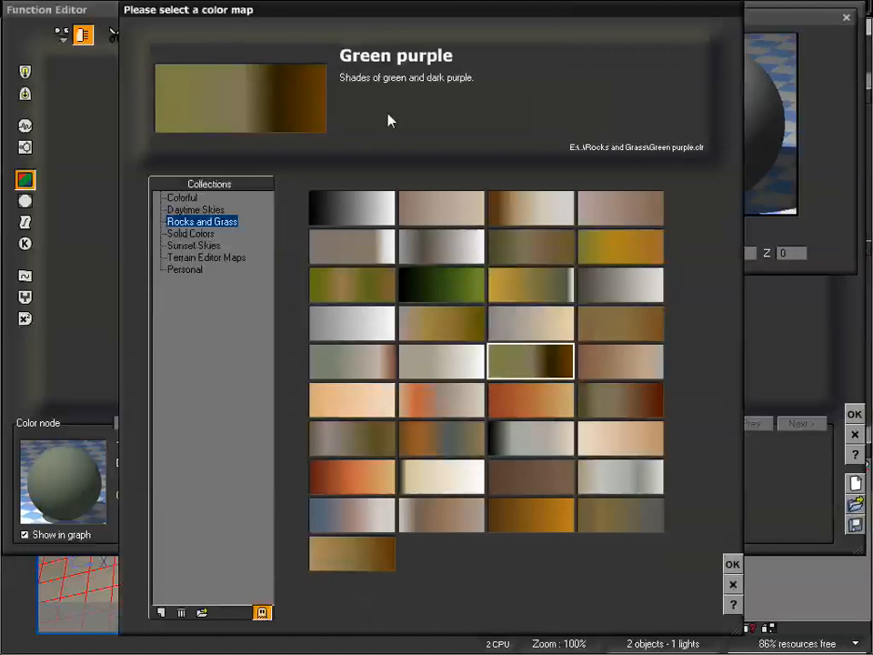
pyautogui.click(735, 565)
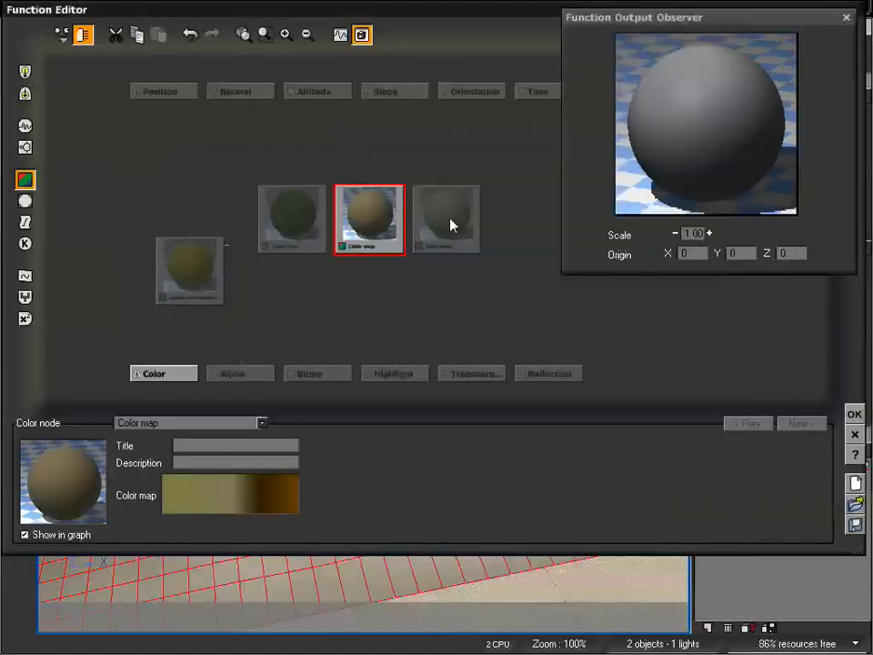
# Load the Yellow green mauve color map from the Rocks and Grass collection into the third Color map node.
pyautogui.click(450, 222)
pyautogui.rightClick(241, 495)
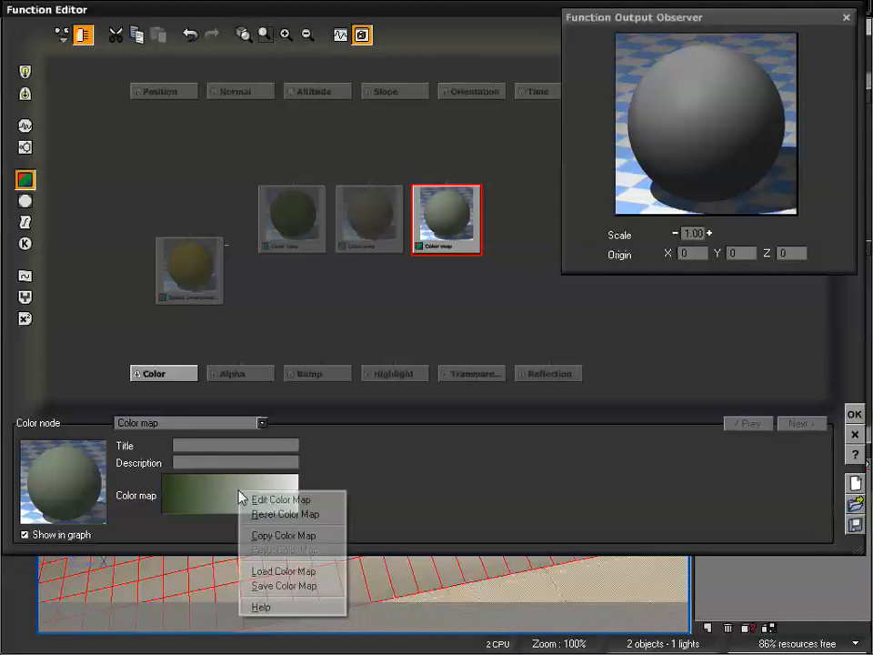
pyautogui.click(283, 571)
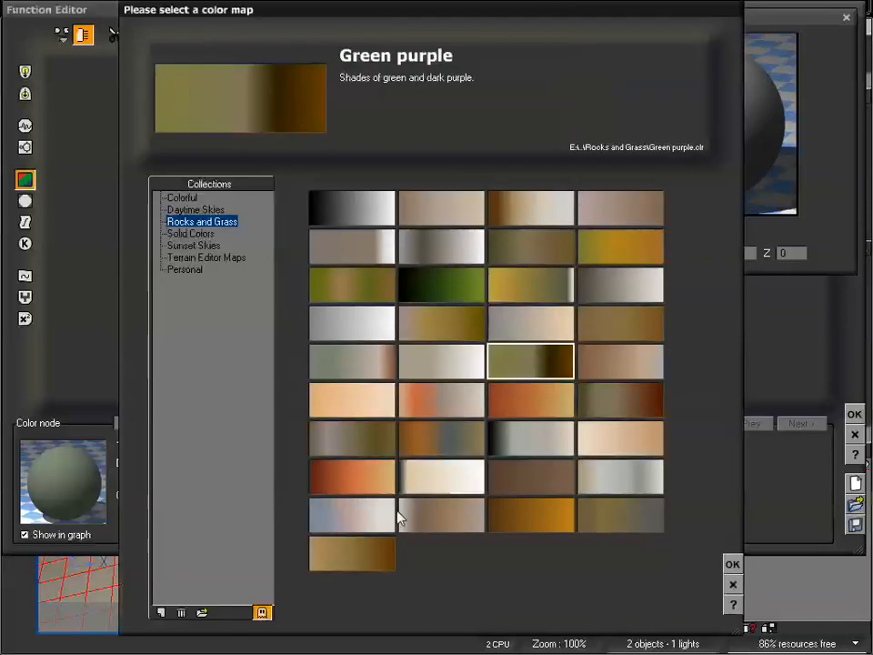
pyautogui.click(388, 559)
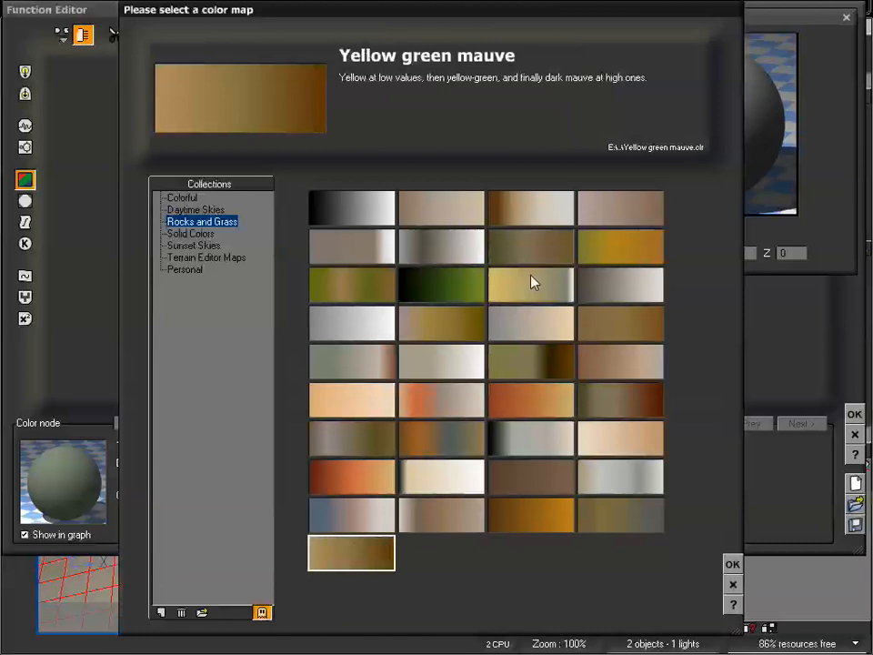
pyautogui.click(732, 564)
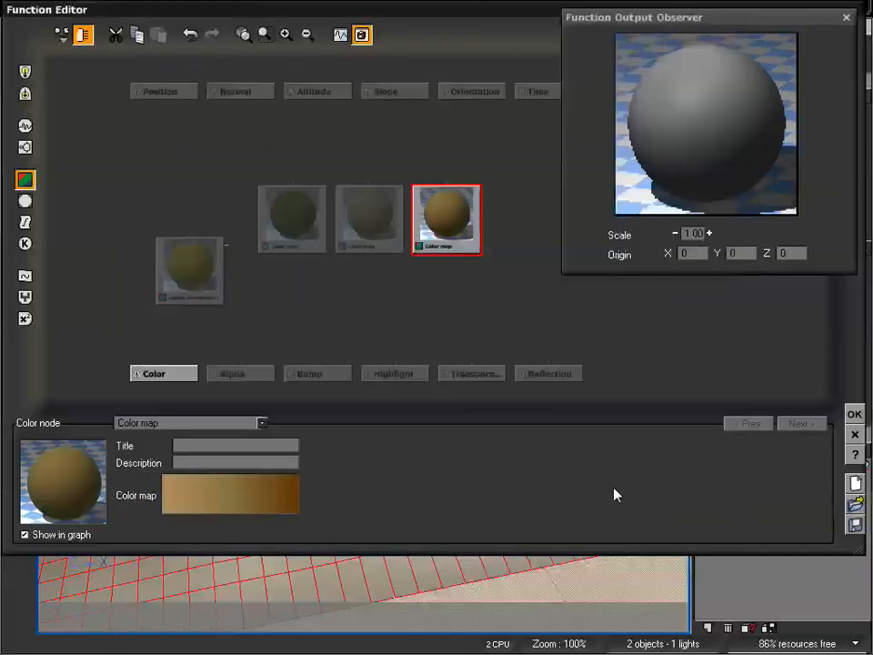
# Move the interpolation node closer to the Color output and shift the three color maps into adjacent columns beside it.
pyautogui.moveTo(411, 294)
pyautogui.mouseDown(button='right')
pyautogui.moveTo(458, 324)
pyautogui.moveTo(423, 290)
pyautogui.moveTo(452, 279)
pyautogui.moveTo(401, 294)
pyautogui.mouseUp(button='right')
pyautogui.click(245, 280)
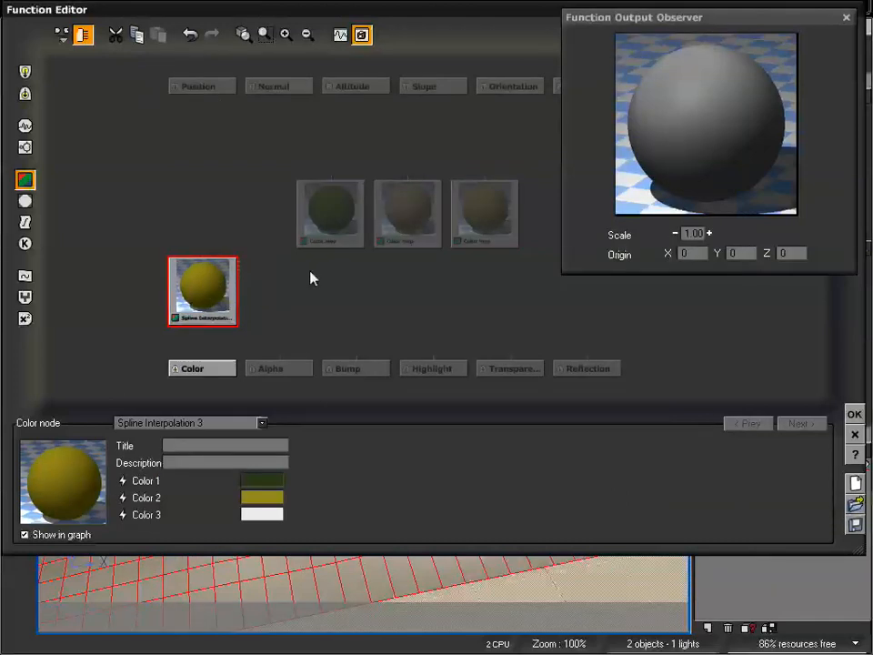
pyautogui.click(331, 218)
pyautogui.moveTo(414, 211); pyautogui.dragTo(362, 209)
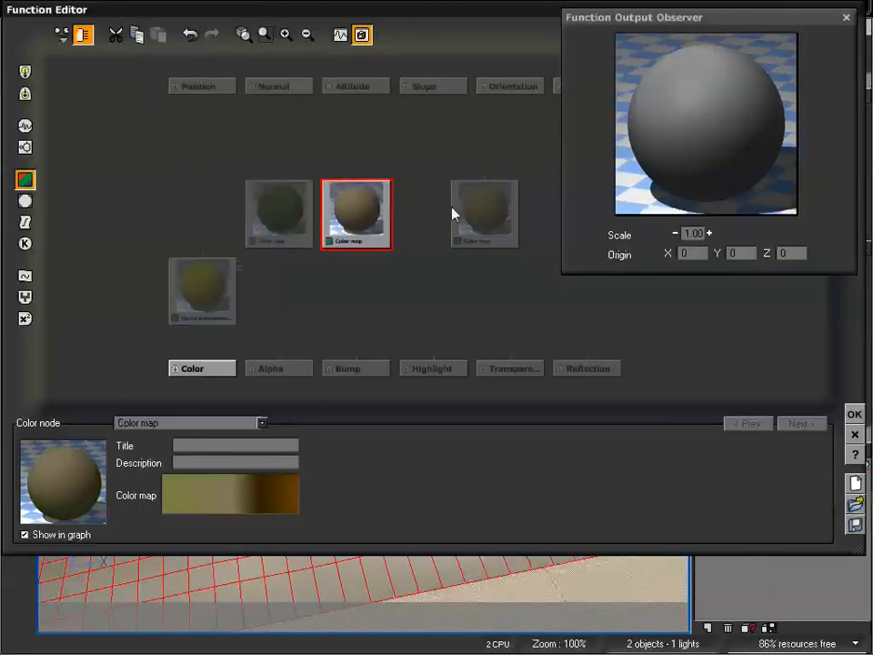
pyautogui.moveTo(477, 214); pyautogui.dragTo(426, 215)
pyautogui.moveTo(367, 300); pyautogui.dragTo(421, 308, button='right')
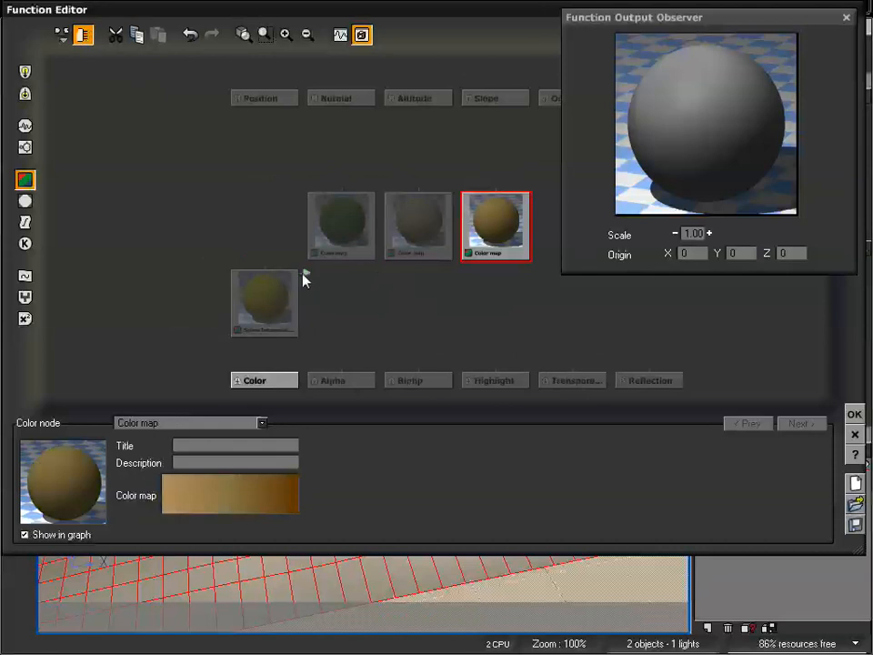
# Connect the three Color map nodes, in order, to the Color 1, Color 2 and Color 3 inputs of the interpolation node.
pyautogui.click(264, 298)
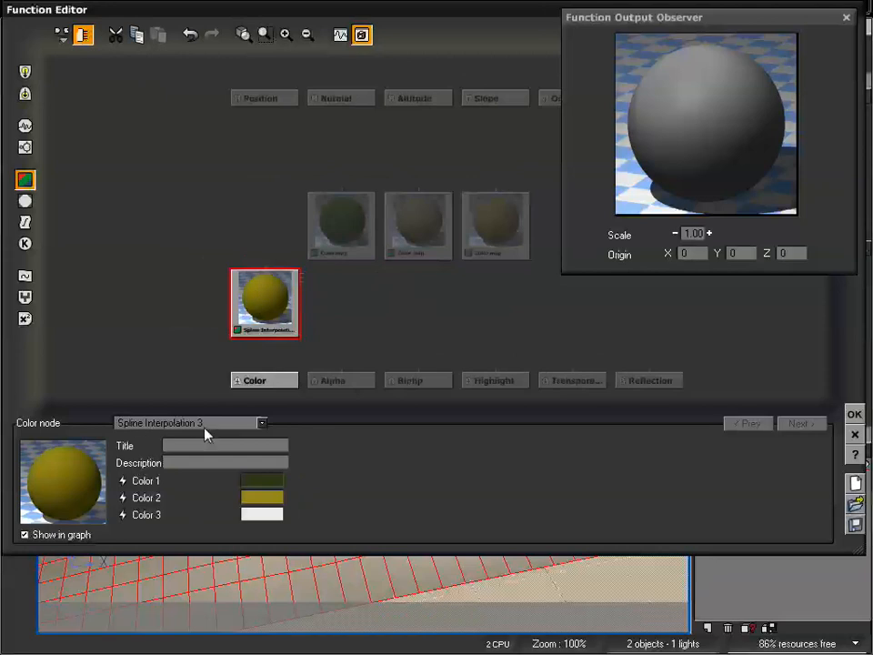
pyautogui.click(343, 232)
pyautogui.click(418, 223)
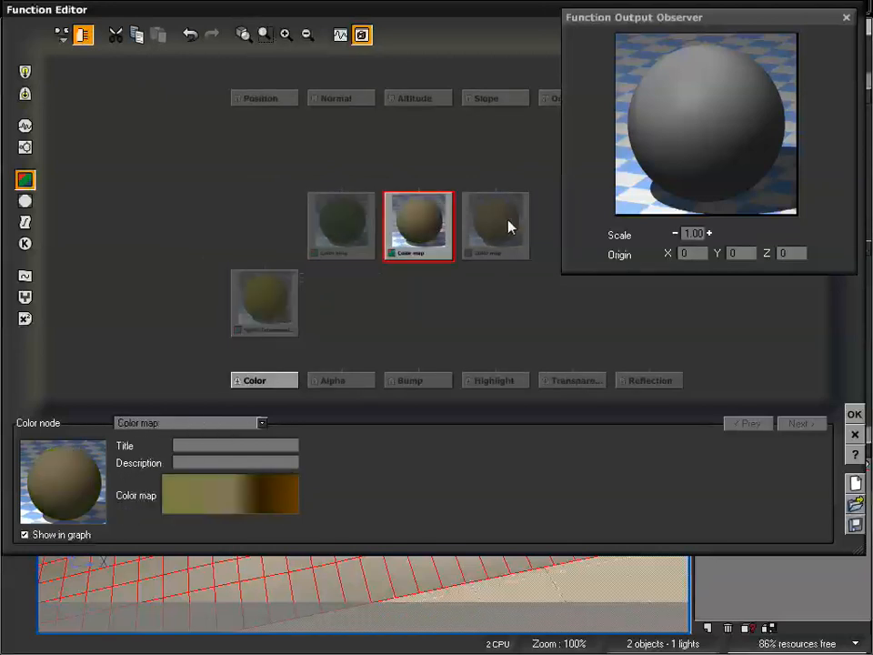
pyautogui.click(496, 222)
pyautogui.click(342, 228)
pyautogui.moveTo(307, 276); pyautogui.dragTo(419, 260)
pyautogui.moveTo(303, 282); pyautogui.dragTo(497, 262)
pyautogui.click(293, 293)
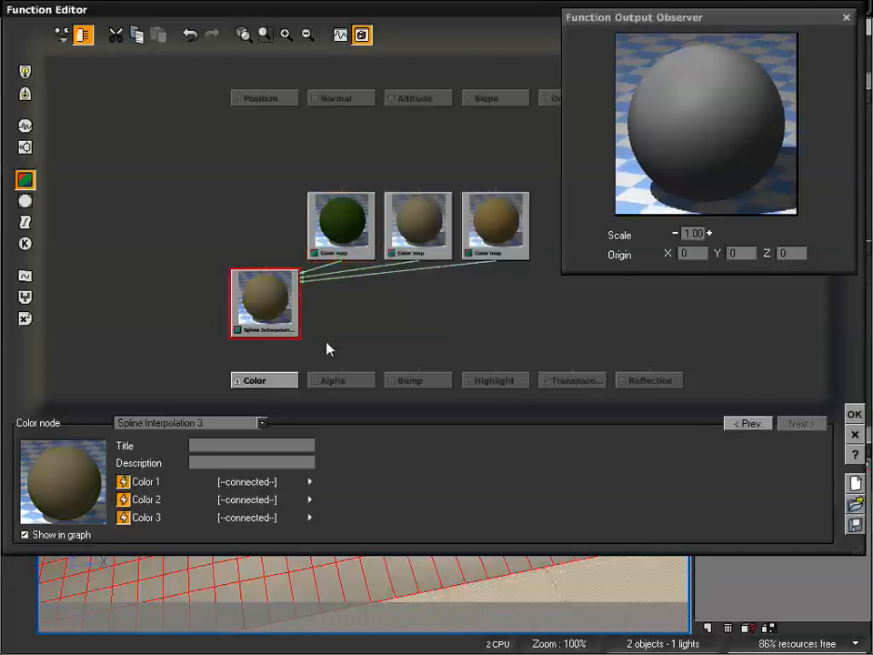
# Review each Color map node and its connection to the Spline Interpolation 3 node.
pyautogui.click(343, 235)
pyautogui.click(421, 233)
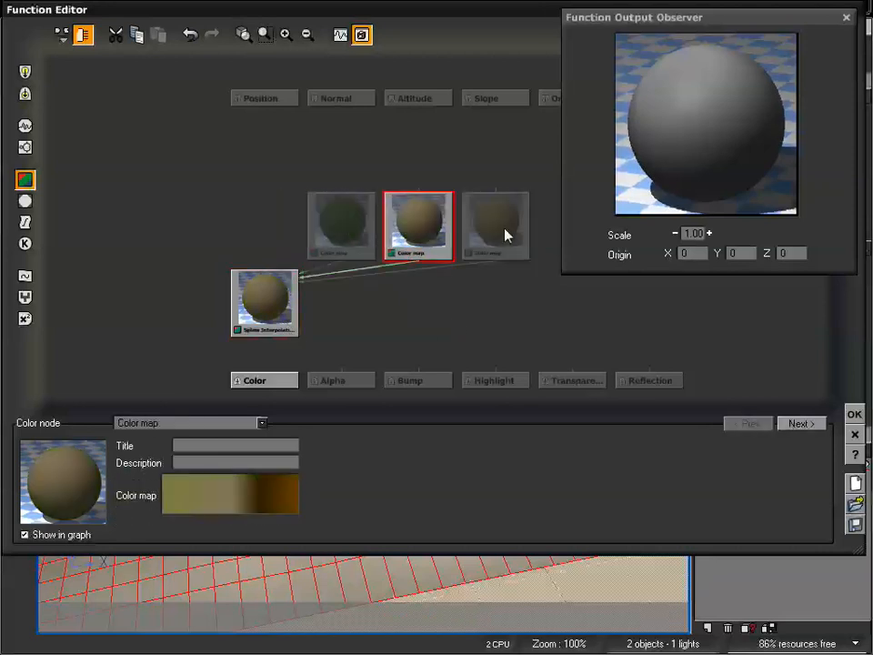
pyautogui.click(506, 234)
pyautogui.moveTo(459, 291); pyautogui.dragTo(414, 294)
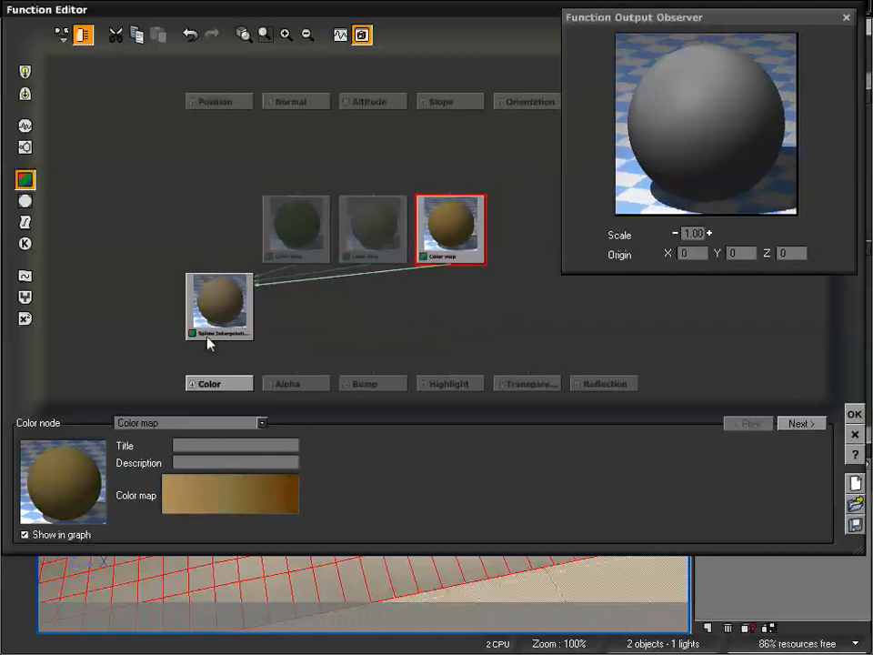
pyautogui.click(223, 302)
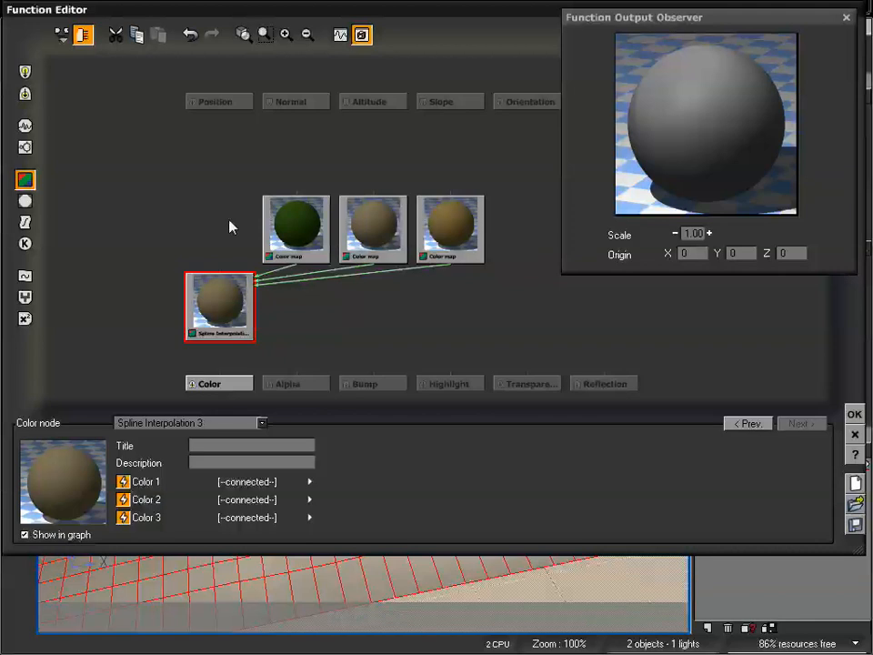
pyautogui.moveTo(380, 301); pyautogui.dragTo(353, 298)
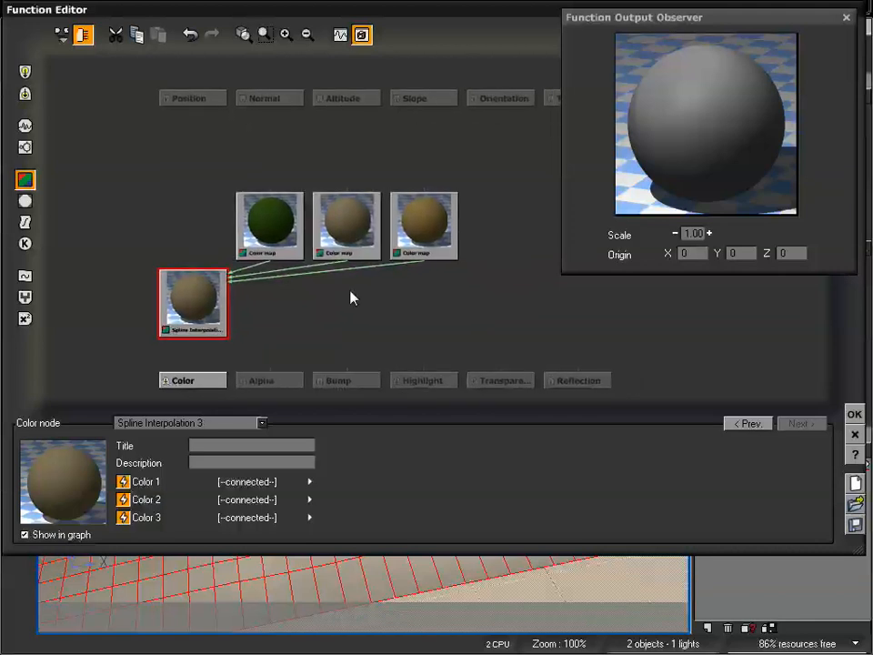
pyautogui.click(346, 223)
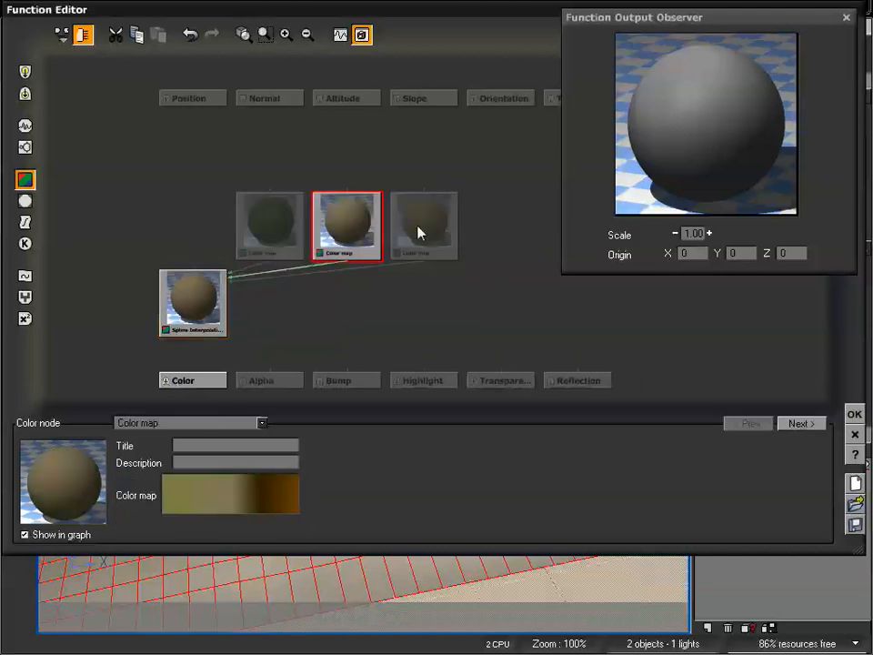
pyautogui.click(420, 229)
pyautogui.click(474, 282)
pyautogui.click(300, 241)
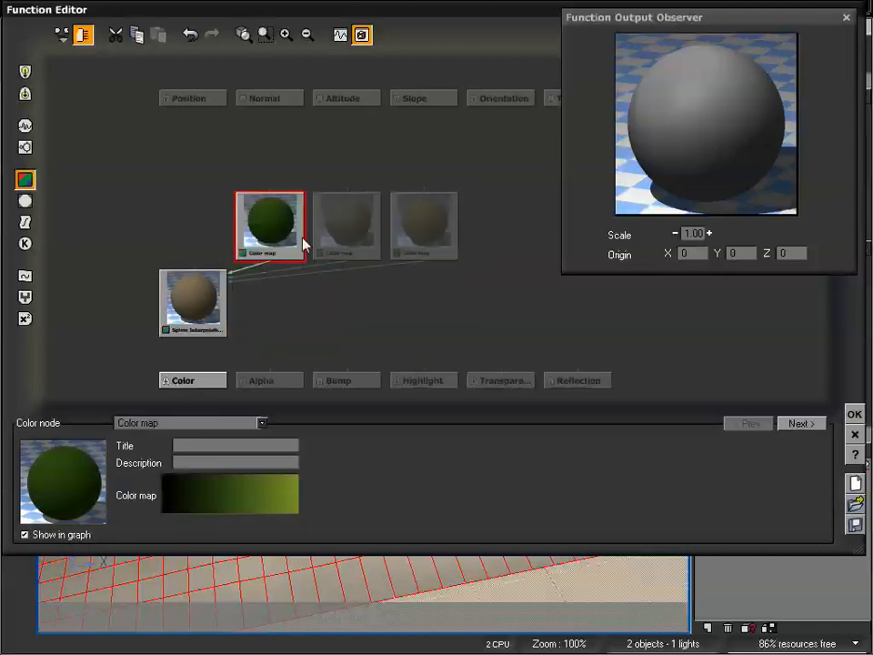
# Add a Simple Fractal node directly above the green color map and set its noise to Cellular Patterns / Voronoi.
pyautogui.click(294, 148)
pyautogui.click(270, 148)
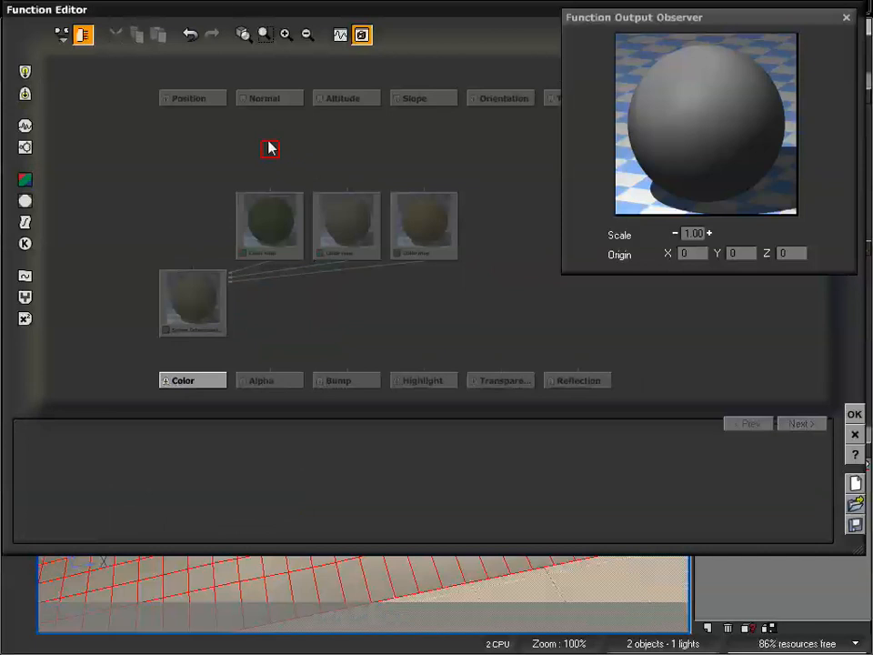
pyautogui.click(25, 147)
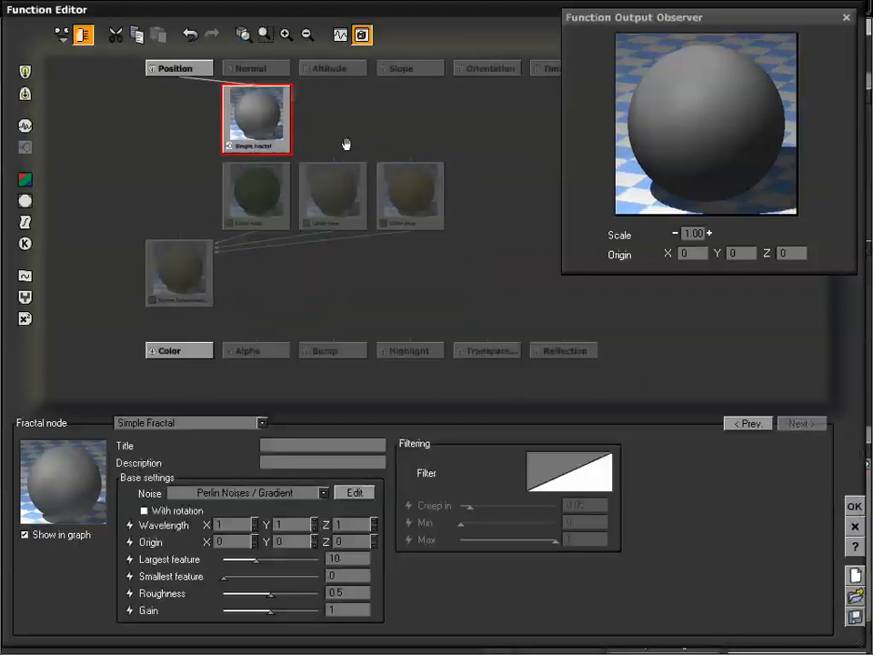
pyautogui.click(305, 492)
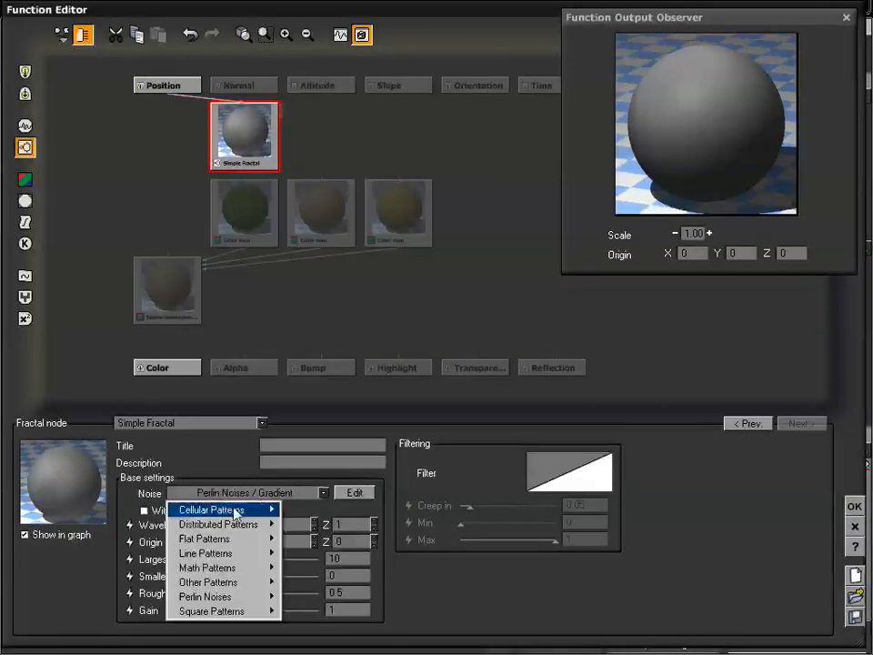
pyautogui.moveTo(235, 510)
pyautogui.click(330, 570)
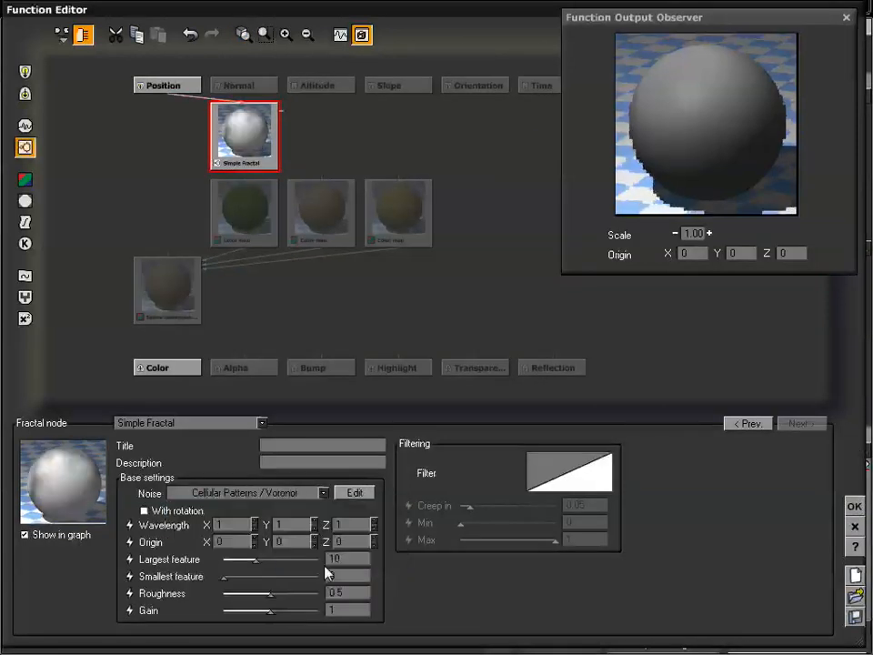
# Set the Simple Fractal's wavelength to 0.2 in X, Y and Z.
pyautogui.doubleClick(225, 525)
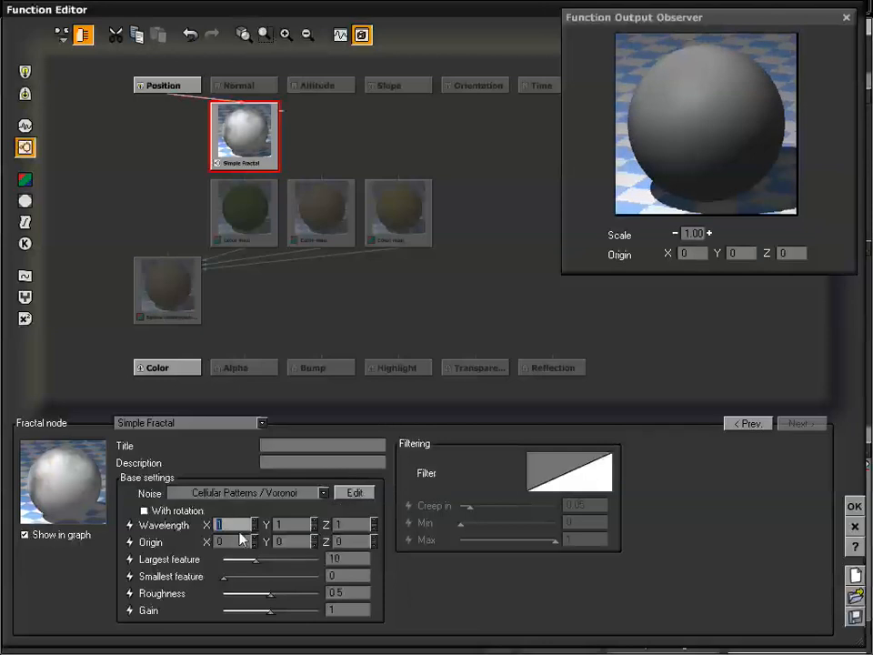
pyautogui.write('.2')
pyautogui.doubleClick(288, 524)
pyautogui.write('.2')
pyautogui.doubleClick(351, 524)
pyautogui.write('.2')
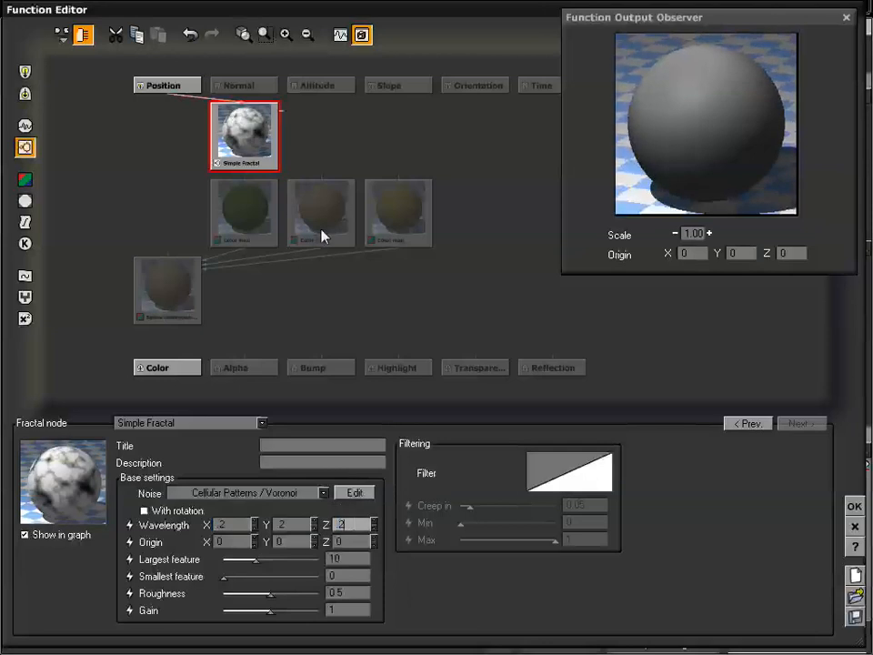
# Lower the green color map slightly and connect the Simple Fractal's output to it.
pyautogui.click(254, 220)
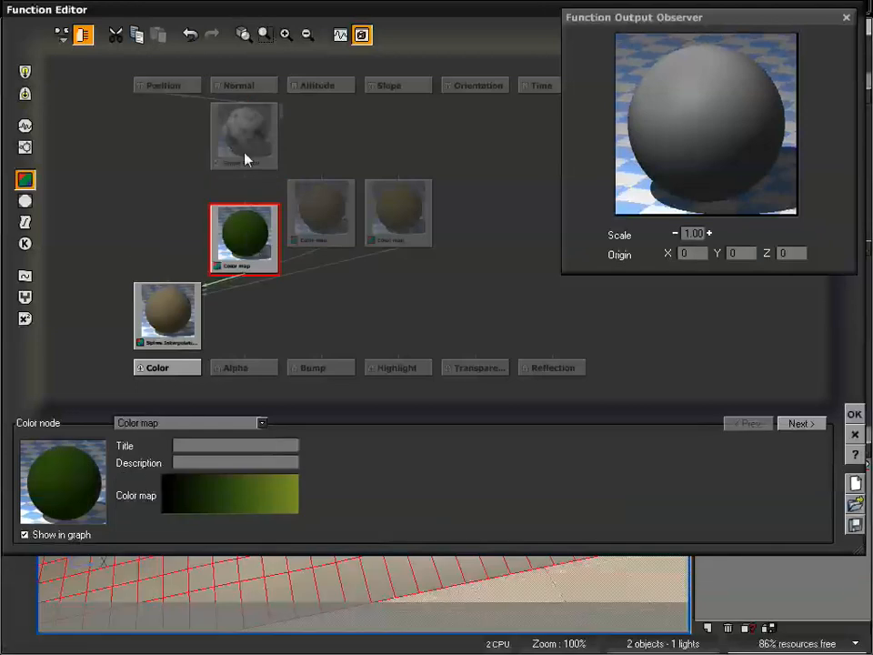
pyautogui.click(244, 160)
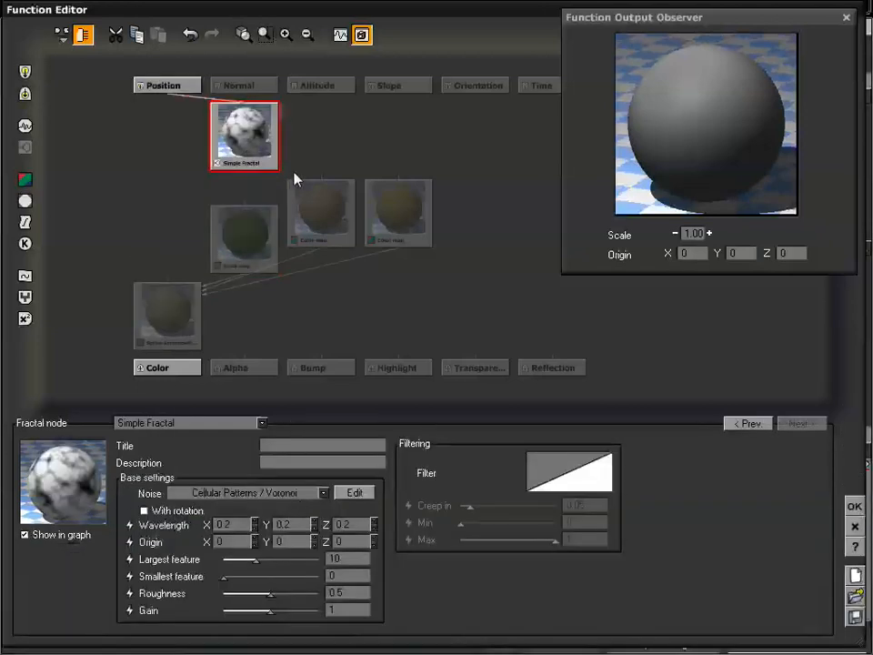
pyautogui.moveTo(245, 197); pyautogui.dragTo(244, 169)
pyautogui.click(244, 239)
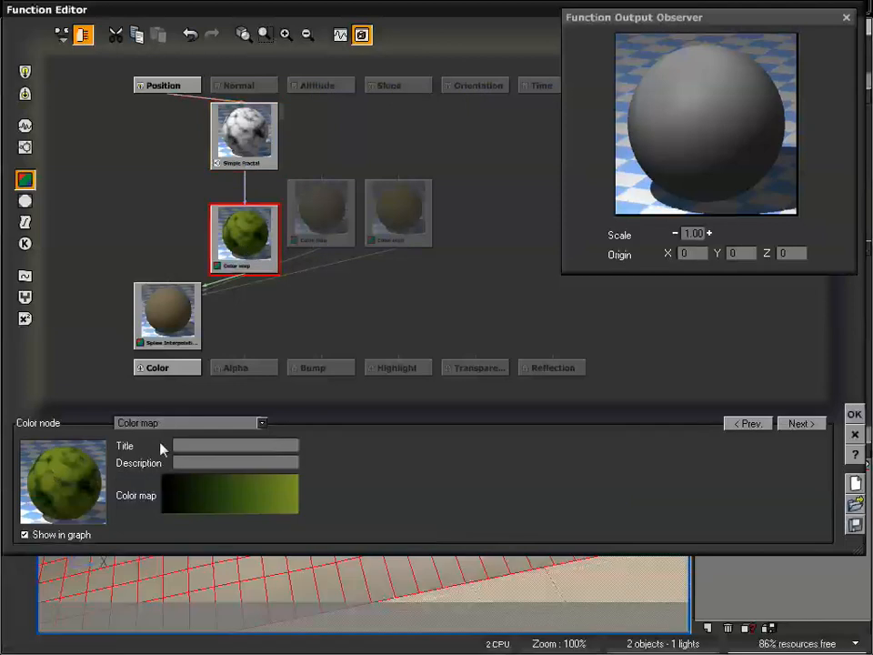
# Insert a Filter node into the connection between the Simple Fractal and the green color map.
pyautogui.click(245, 187)
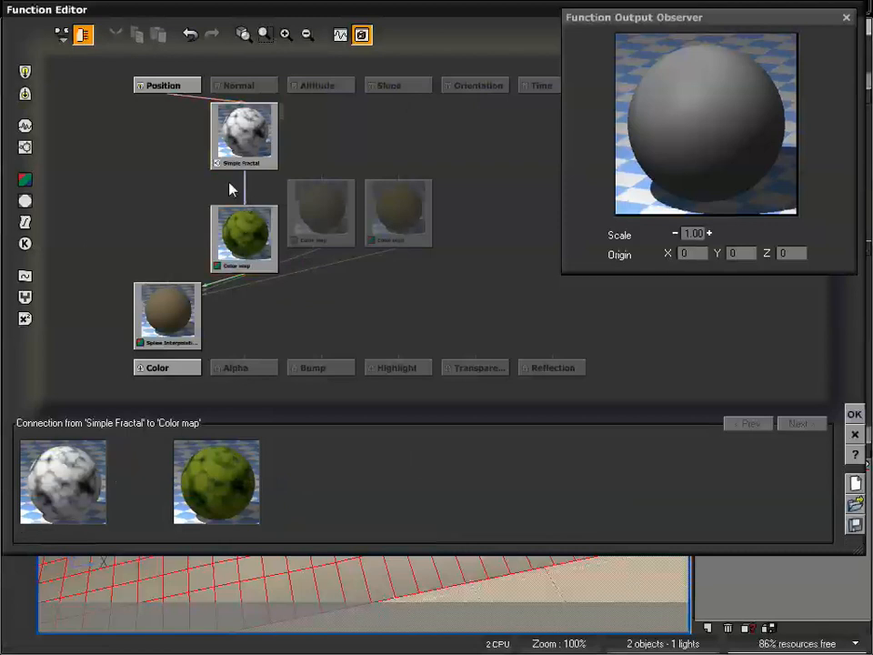
pyautogui.click(25, 221)
pyautogui.moveTo(211, 193); pyautogui.dragTo(236, 192)
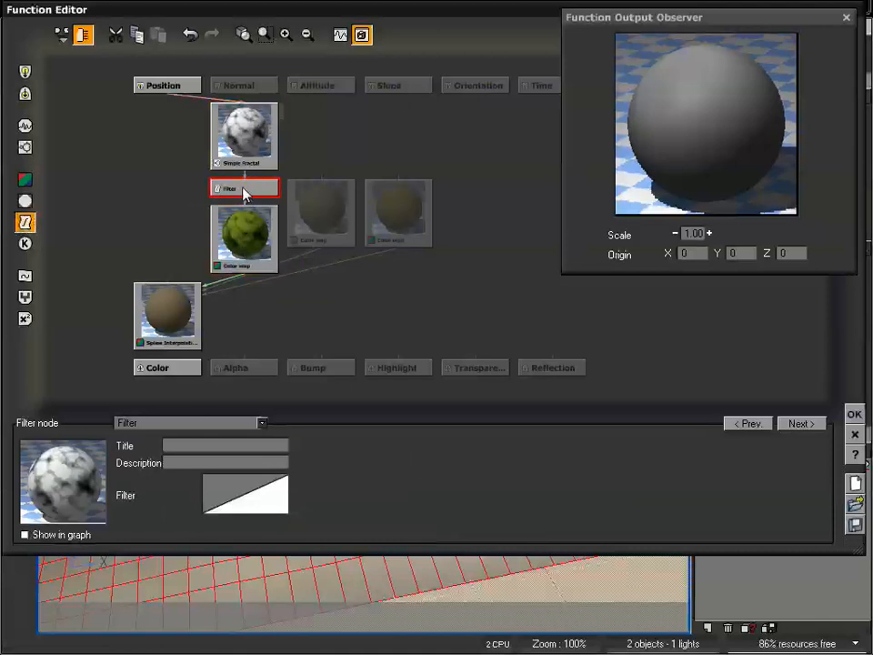
# Browse the available filter types and try Partial Filter on the inserted filter node.
pyautogui.click(226, 425)
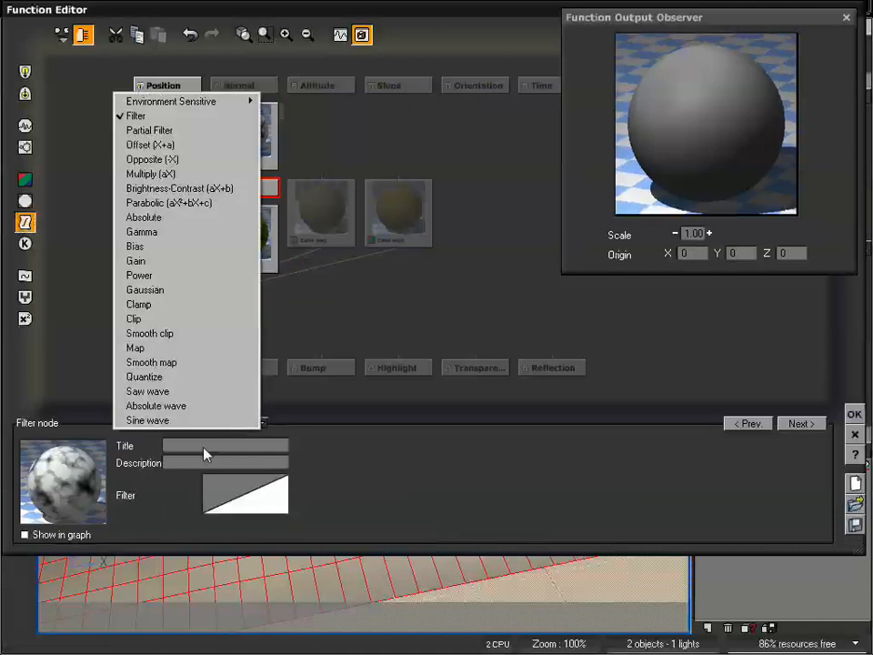
pyautogui.moveTo(197, 107)
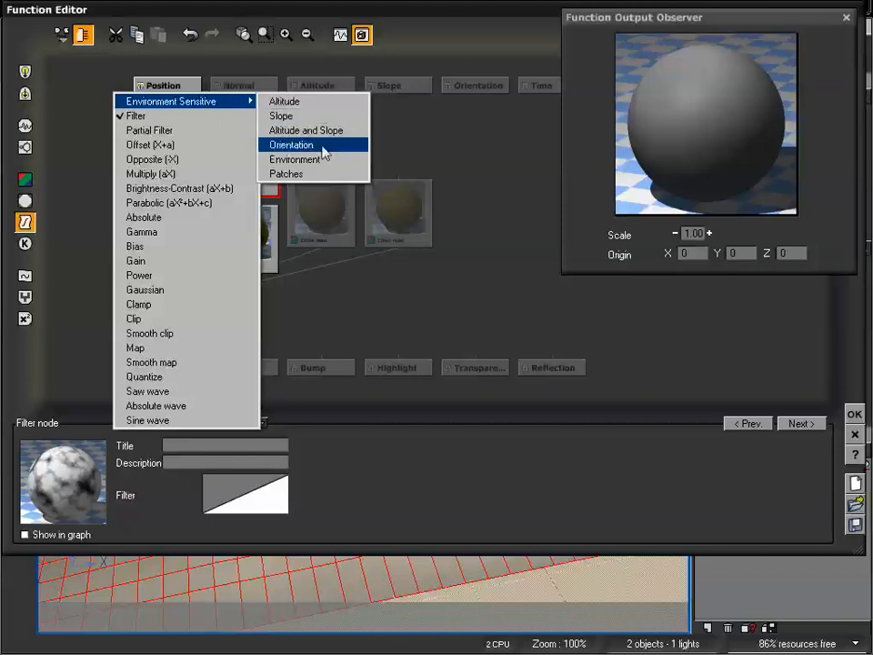
pyautogui.click(180, 132)
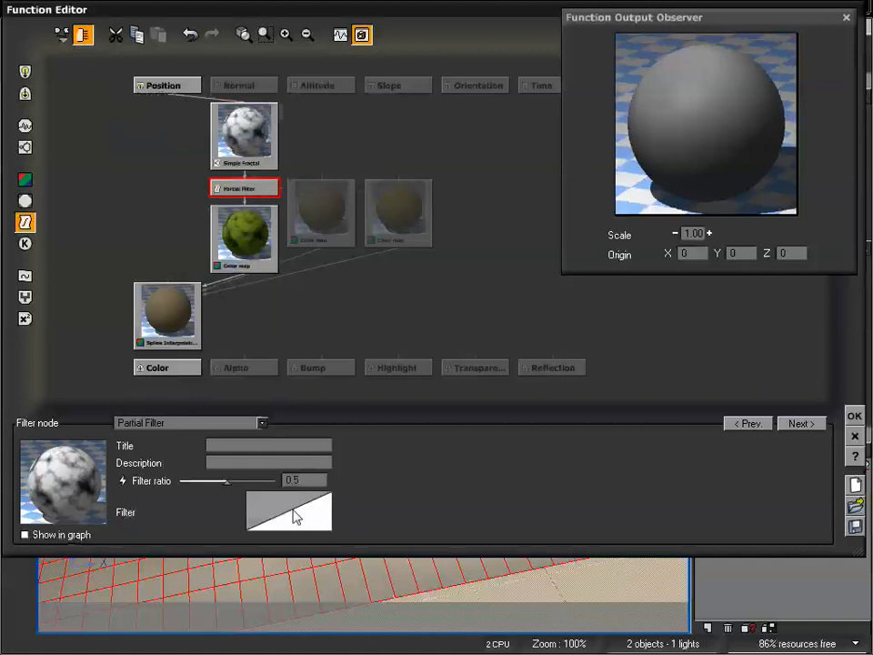
pyautogui.moveTo(292, 516); pyautogui.dragTo(309, 502)
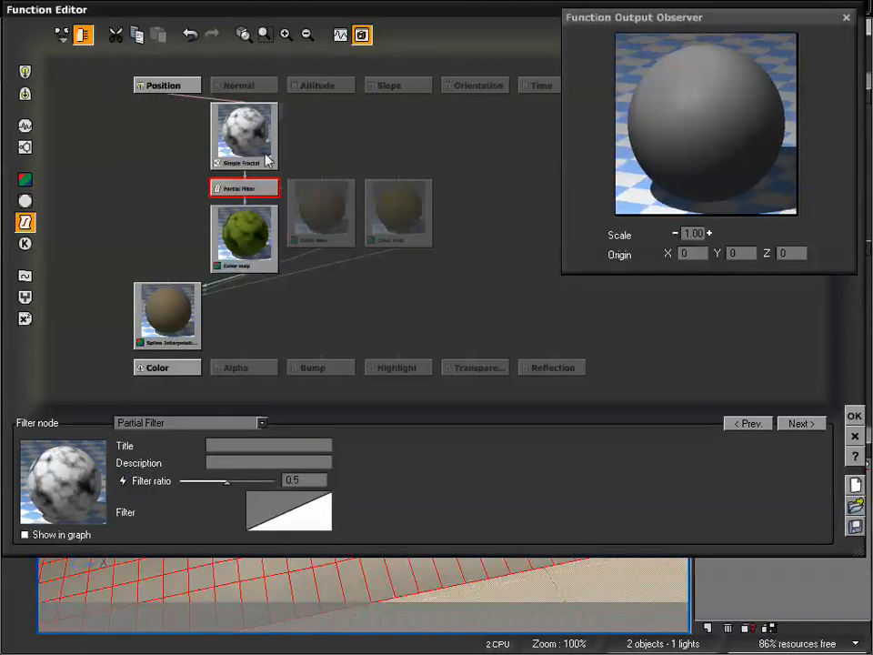
# Change the filter node's type to Sine wave and check its effect on the green color map.
pyautogui.click(191, 434)
pyautogui.click(190, 418)
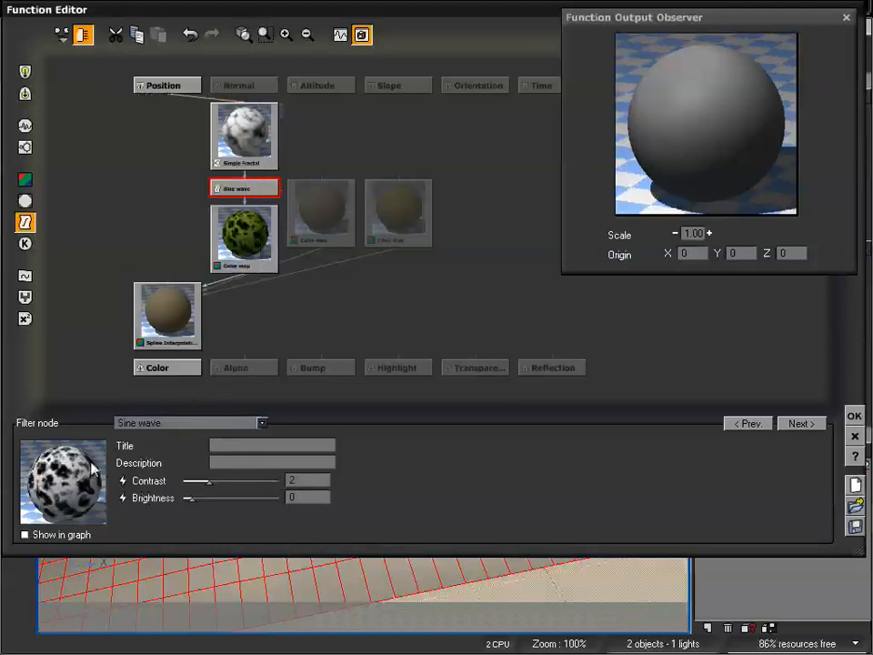
pyautogui.click(245, 244)
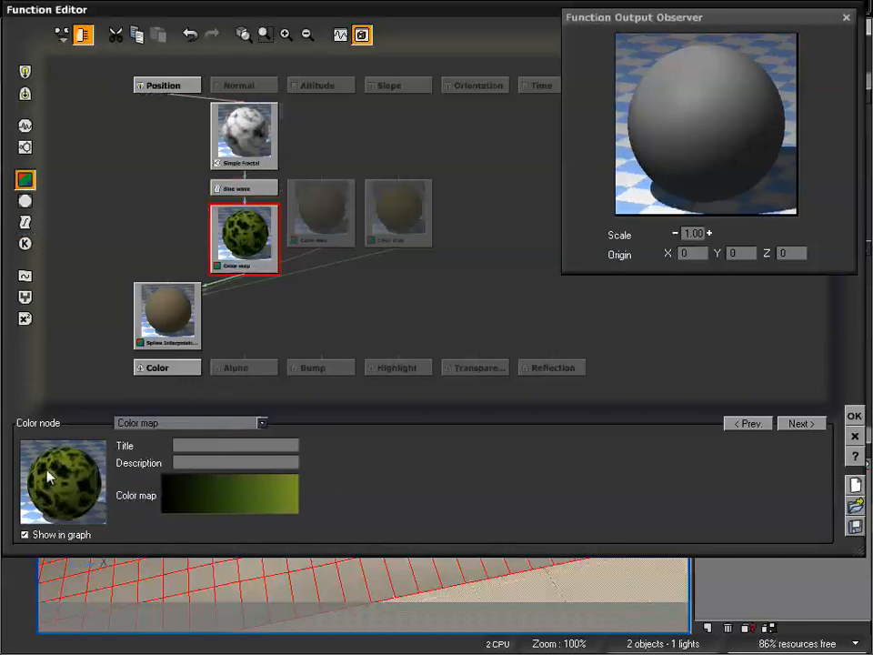
pyautogui.click(243, 190)
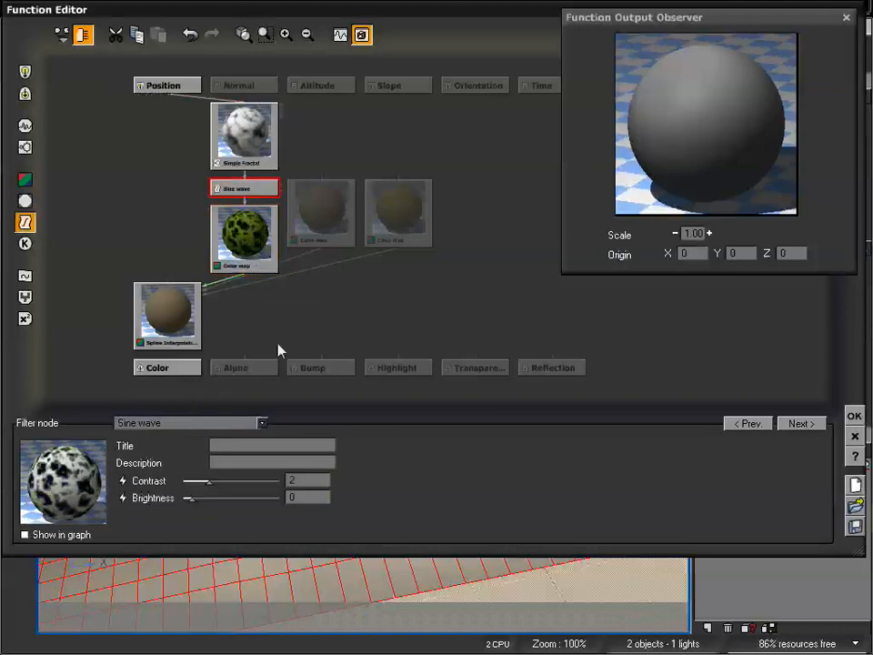
# Raise the Sine wave filter's contrast to about 4.8 and check the green color map's pattern.
pyautogui.moveTo(209, 480); pyautogui.dragTo(235, 481)
pyautogui.click(273, 238)
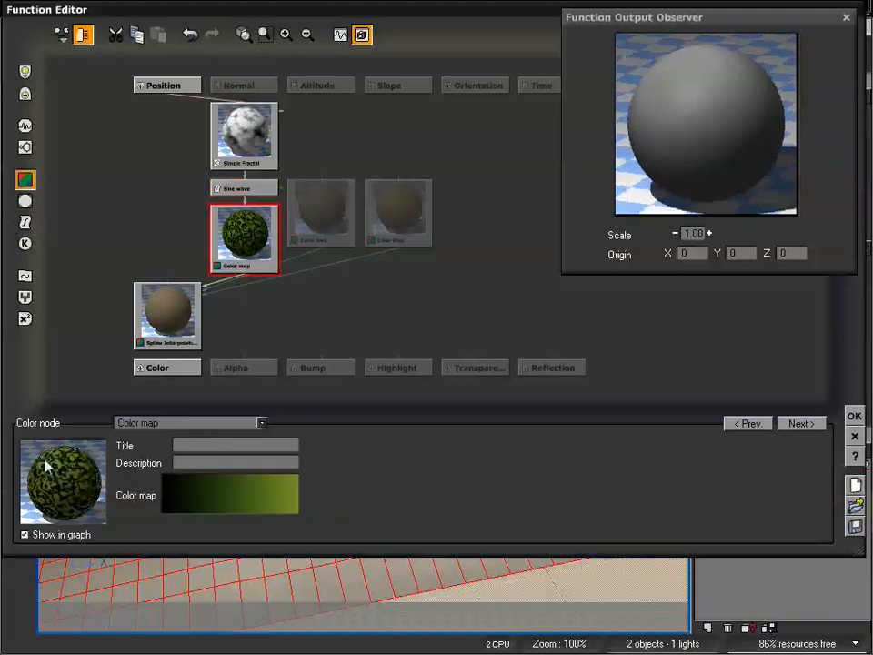
pyautogui.click(247, 189)
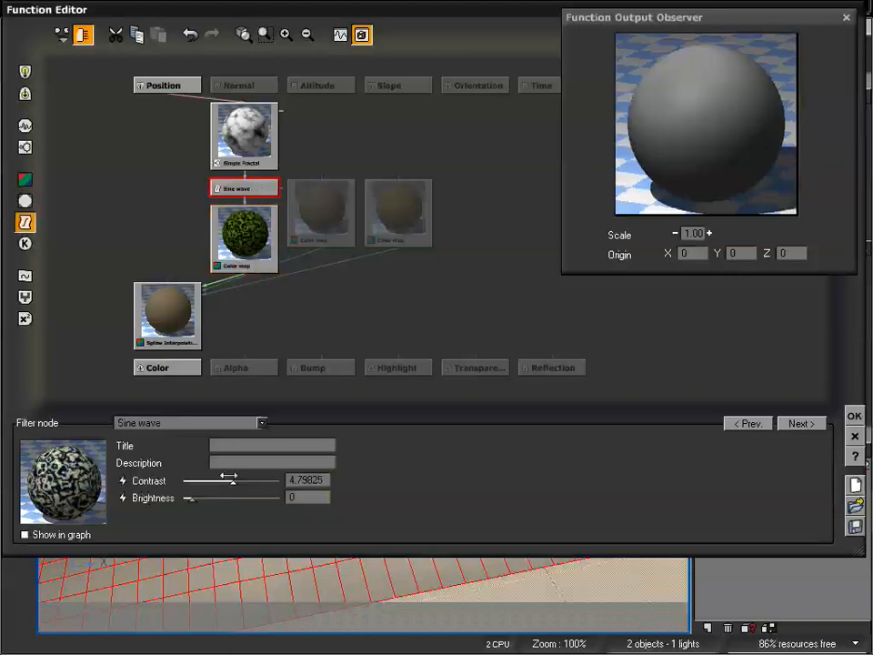
# Set the Sine wave filter's contrast to about 0.65 and brightness to about -0.39, checking the green color map.
pyautogui.moveTo(229, 476); pyautogui.dragTo(198, 481)
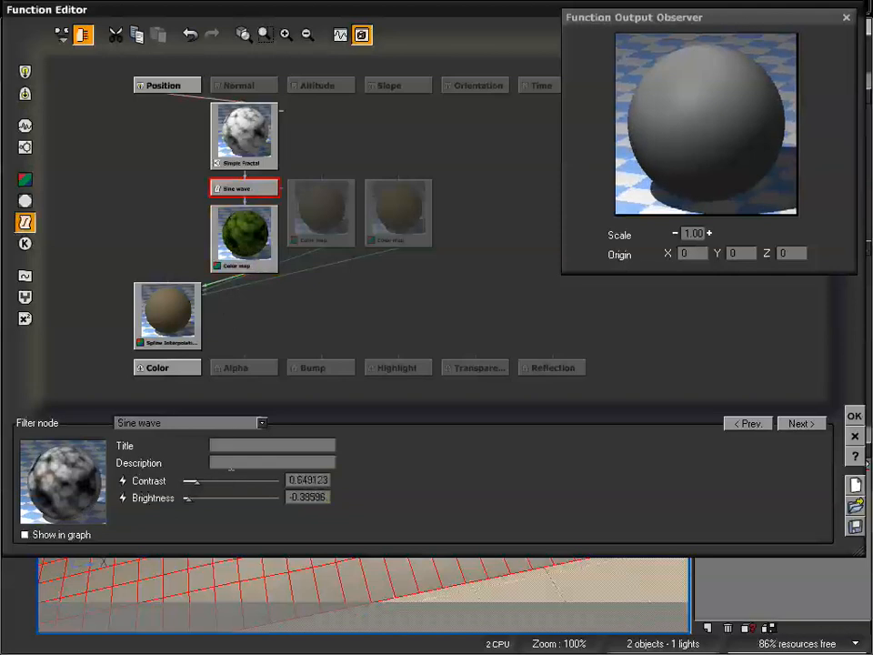
pyautogui.click(255, 253)
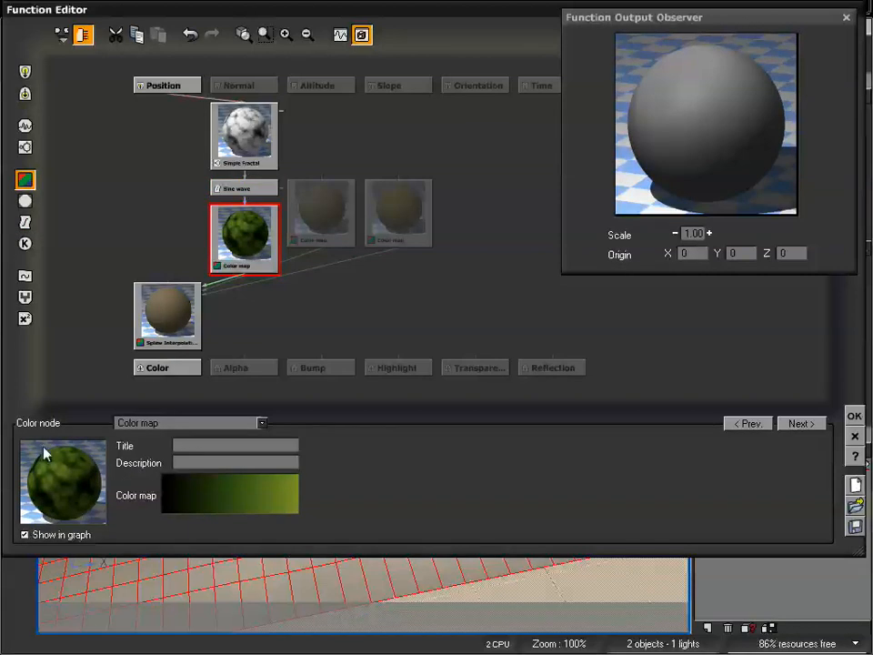
pyautogui.click(243, 187)
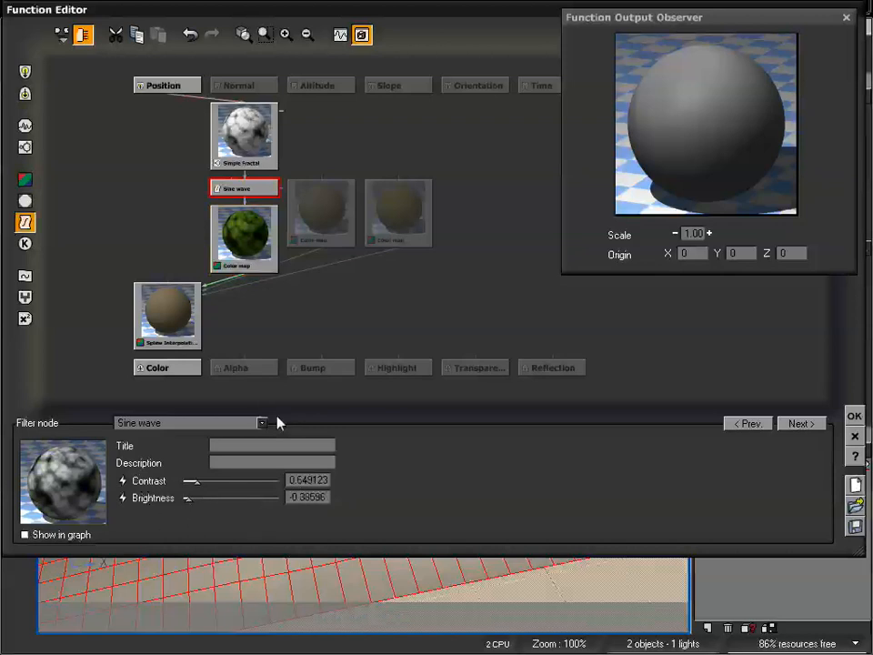
# Try showing the Sine wave node's preview in the graph, then restore the compact node and the Simple Fractal's place directly above it.
pyautogui.click(25, 535)
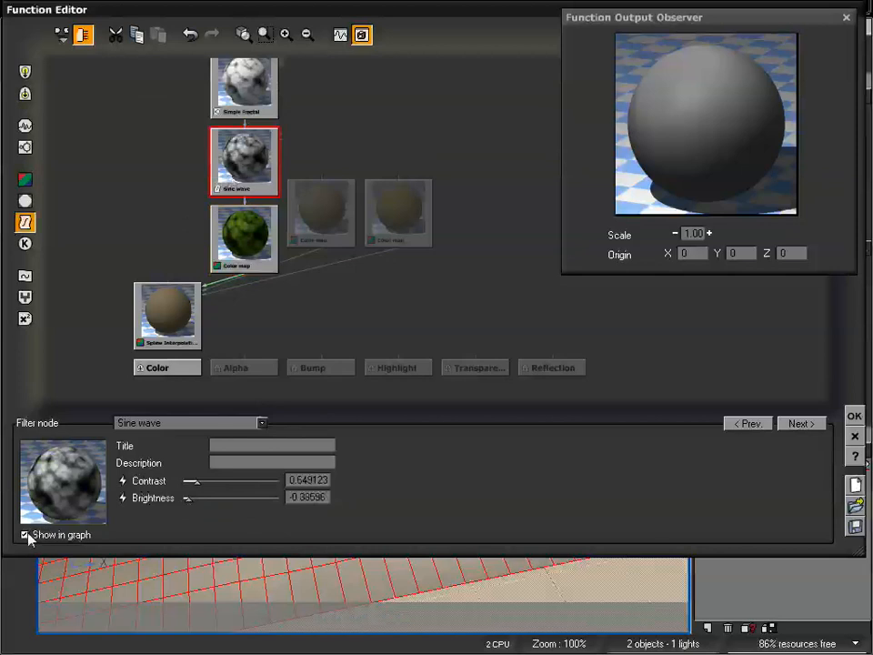
pyautogui.click(25, 534)
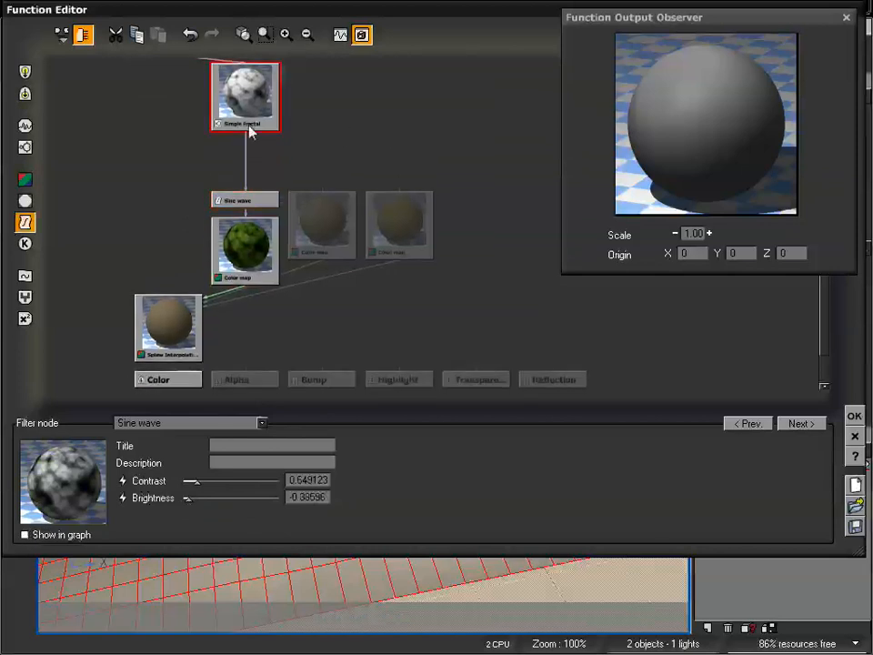
pyautogui.click(250, 132)
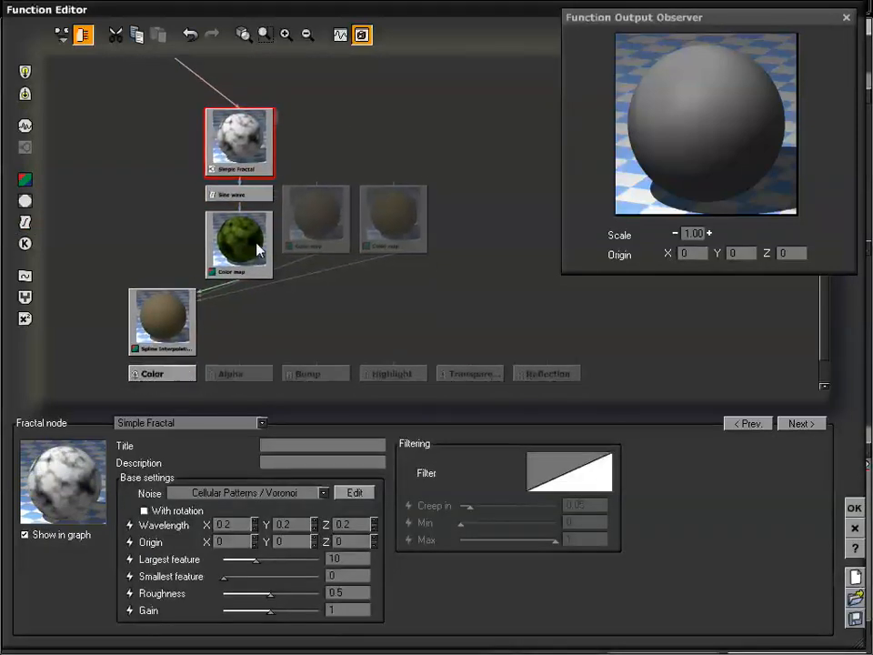
pyautogui.click(244, 250)
pyautogui.click(182, 318)
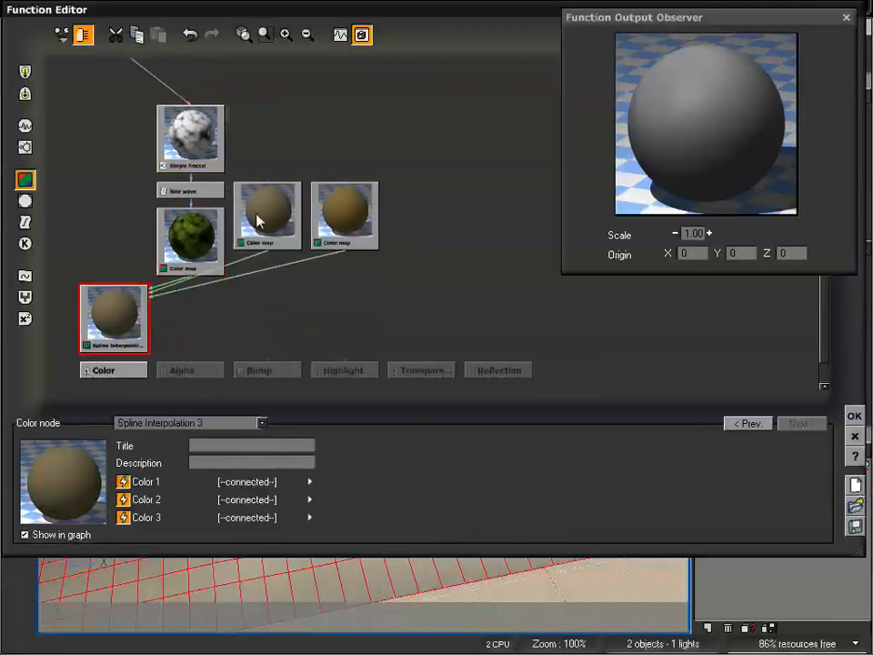
# Move the second color map down level with the green one and add a Simple Fractal node above it.
pyautogui.click(266, 231)
pyautogui.scroll(3, 283, 180)
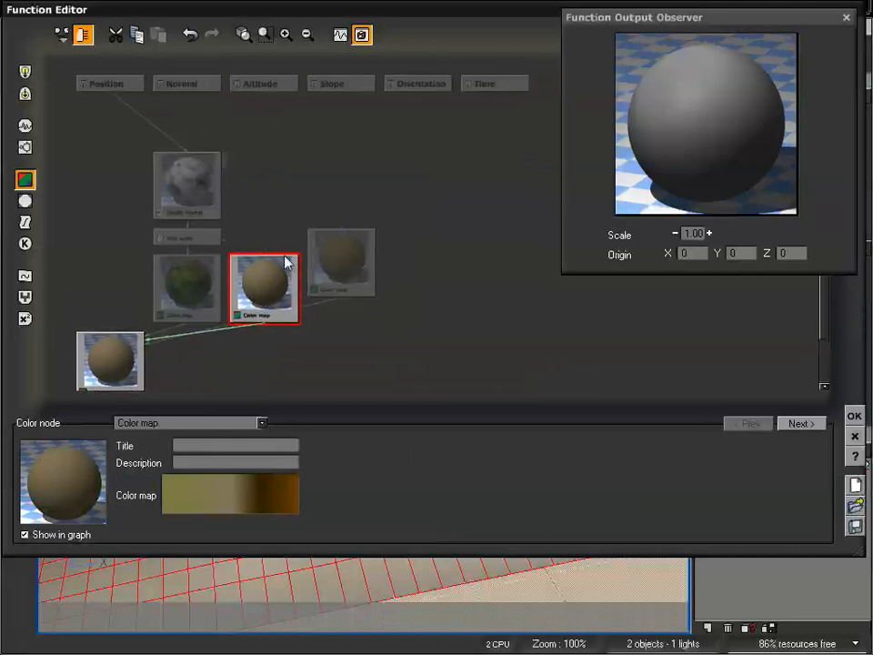
pyautogui.click(266, 189)
pyautogui.click(30, 151)
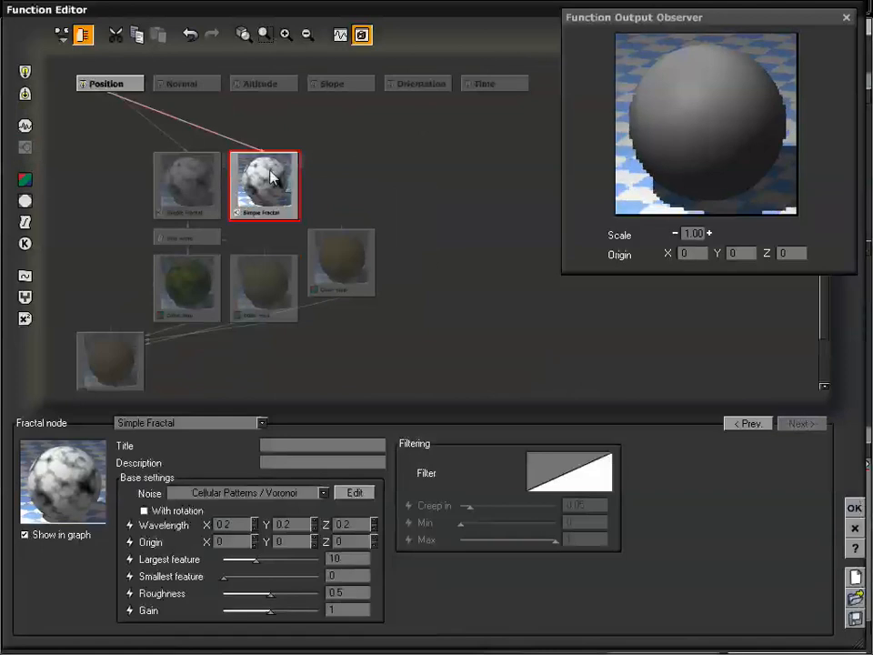
# Set the new Simple Fractal's noise to Math Patterns / Spiral and connect the node to the second color map.
pyautogui.click(273, 494)
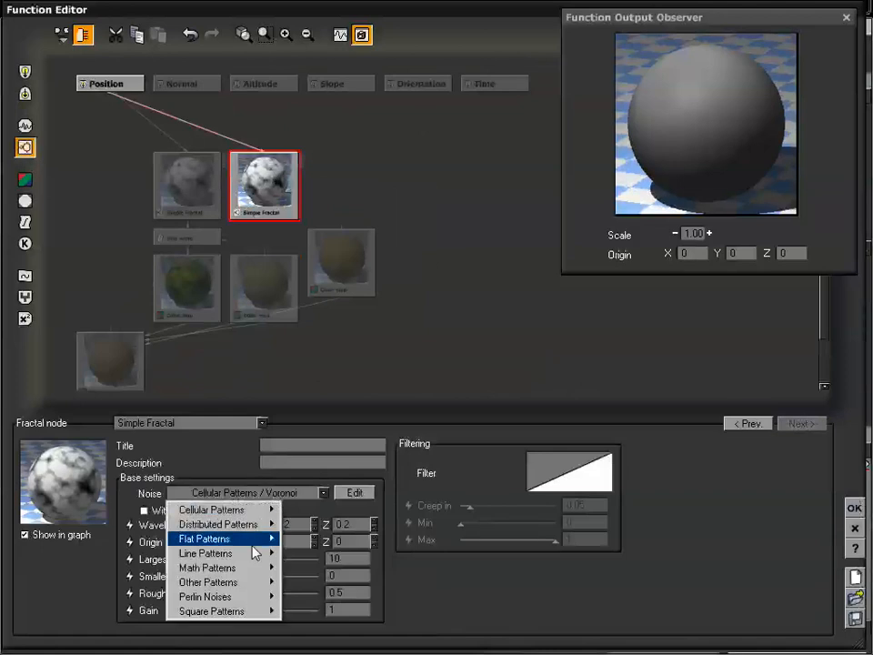
pyautogui.moveTo(235, 585)
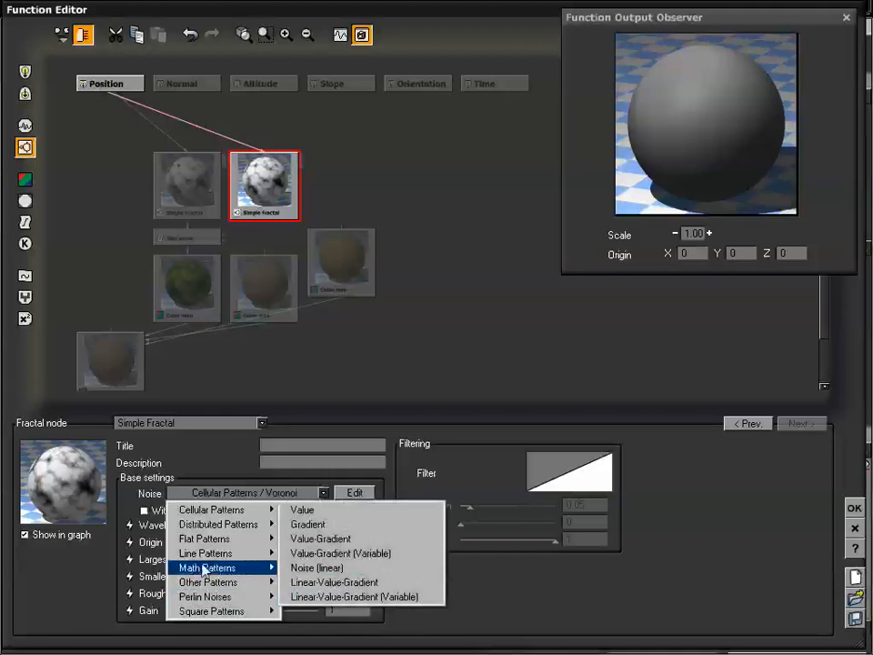
pyautogui.moveTo(210, 571)
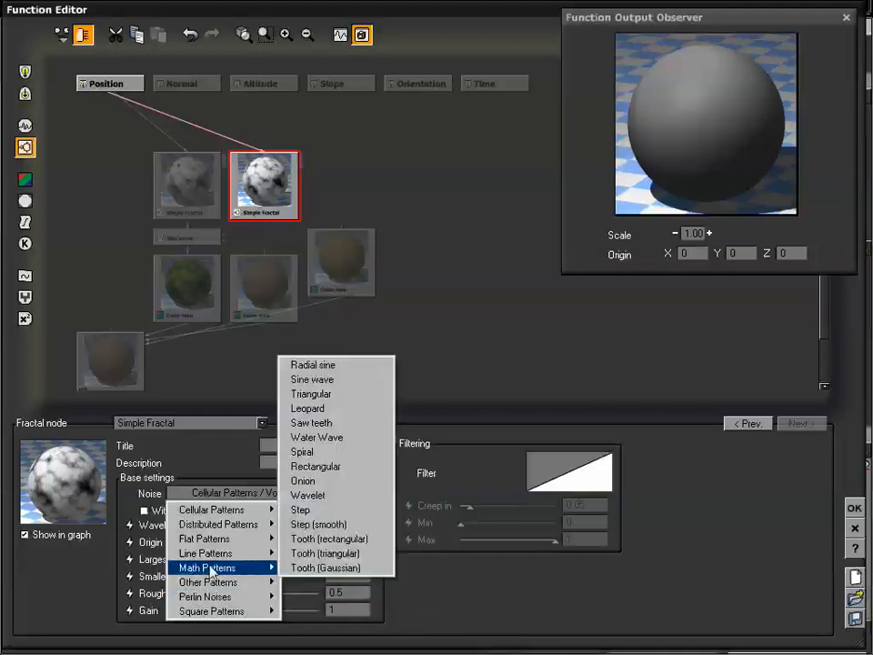
pyautogui.click(335, 452)
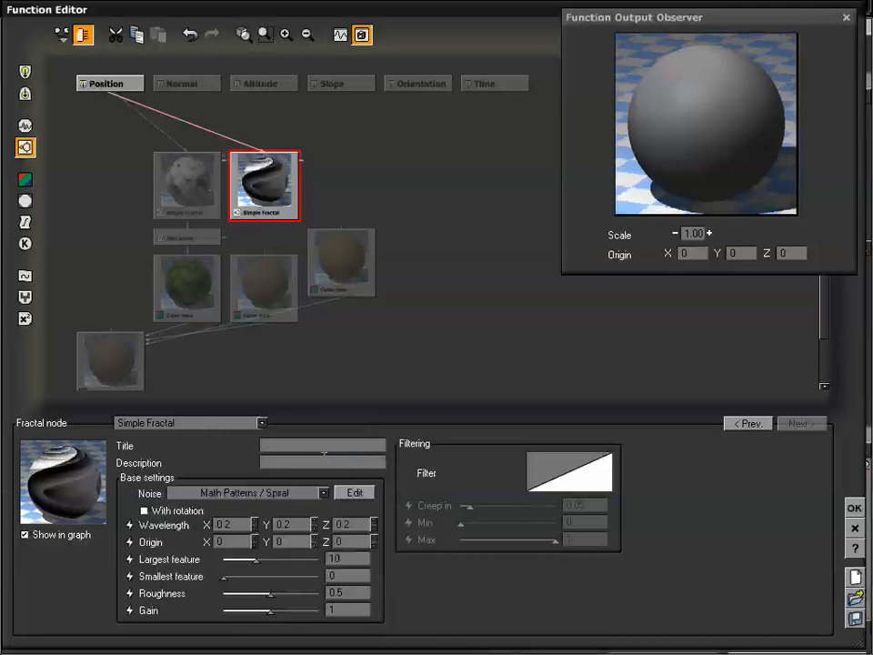
pyautogui.moveTo(265, 252); pyautogui.dragTo(268, 222)
pyautogui.click(269, 305)
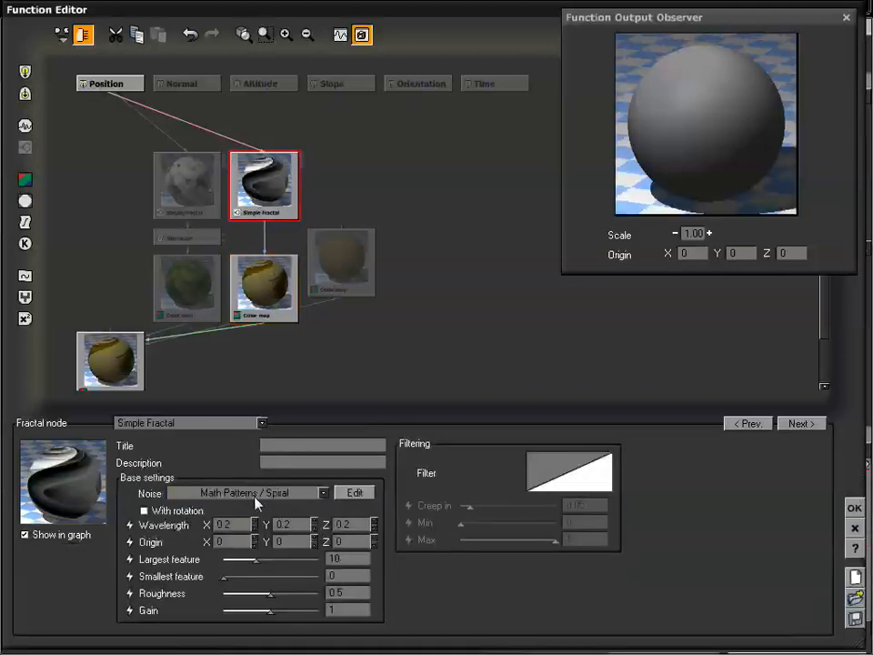
# Change the second Simple Fractal's noise to Cellular Patterns / Chipped and check its effect on the second color map.
pyautogui.click(250, 494)
pyautogui.moveTo(244, 537)
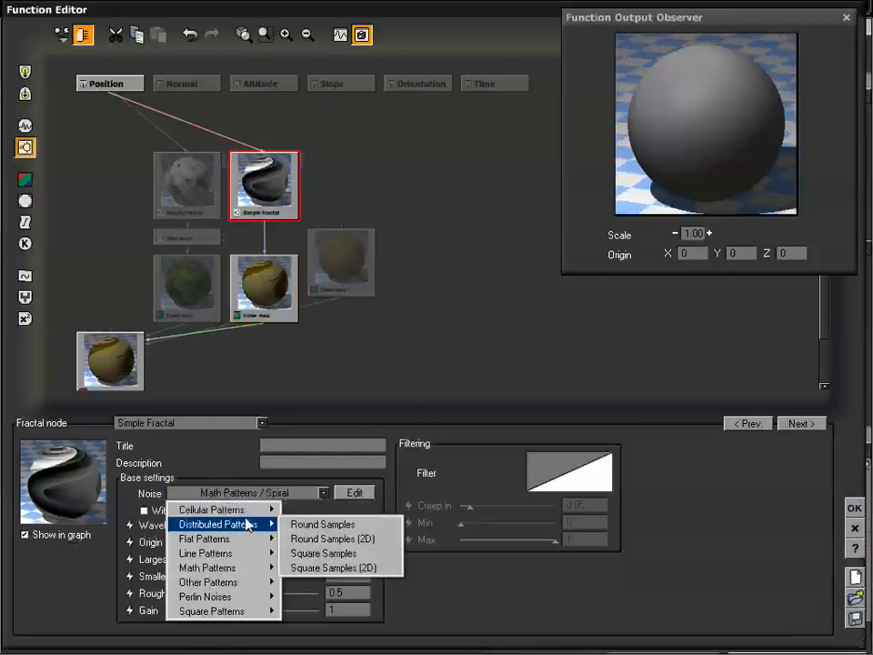
pyautogui.moveTo(238, 509)
pyautogui.click(319, 515)
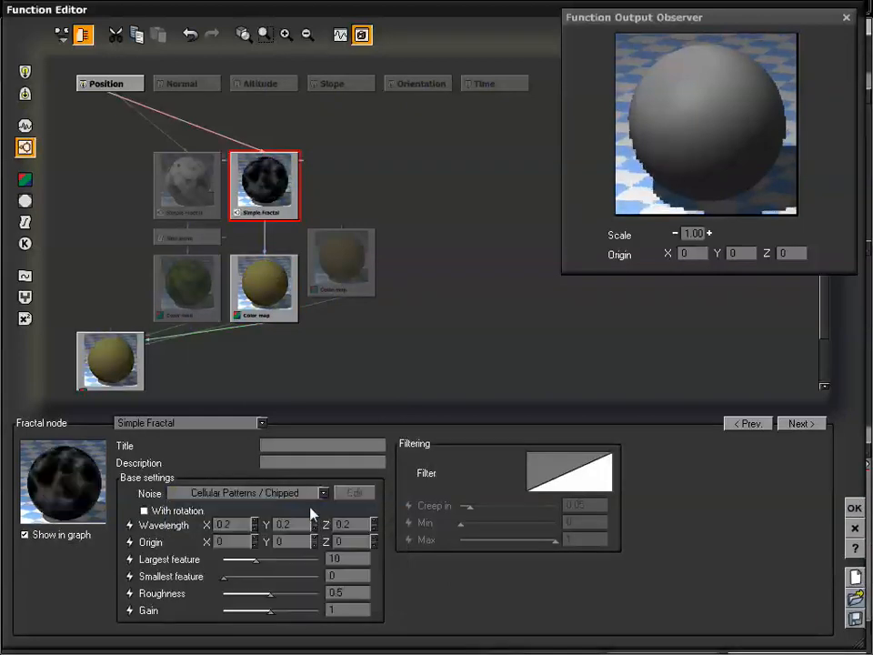
pyautogui.click(278, 309)
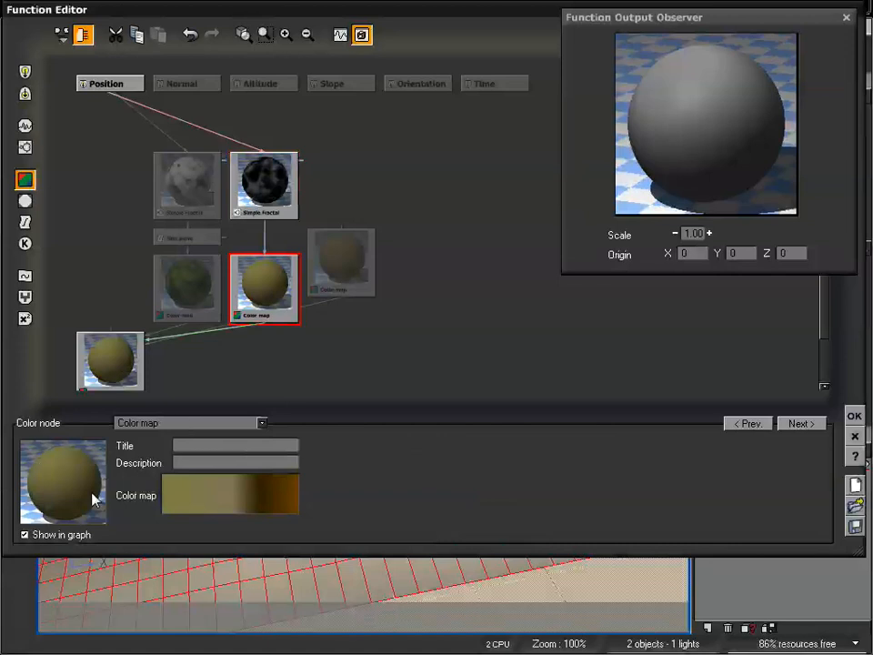
pyautogui.click(267, 184)
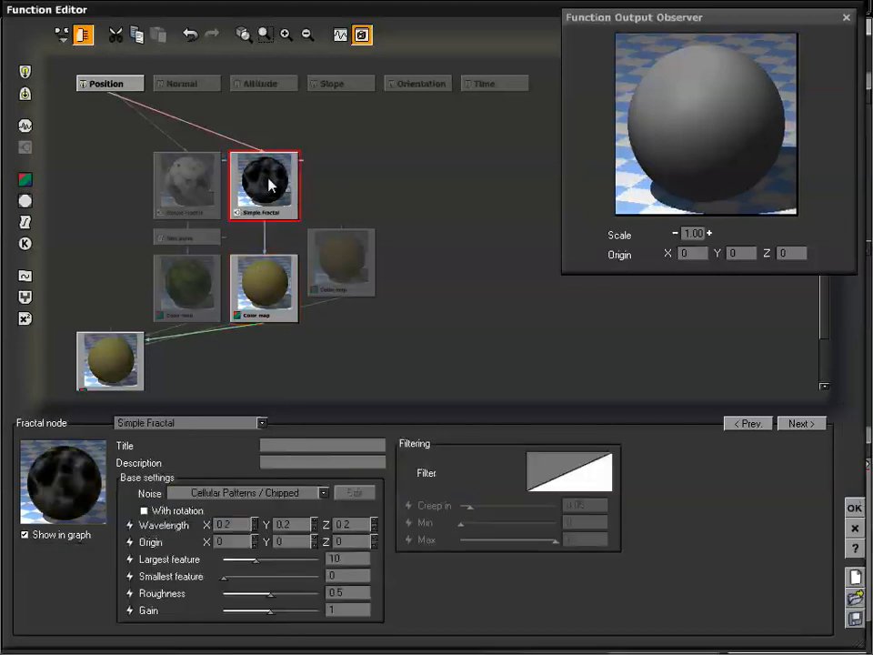
pyautogui.click(260, 273)
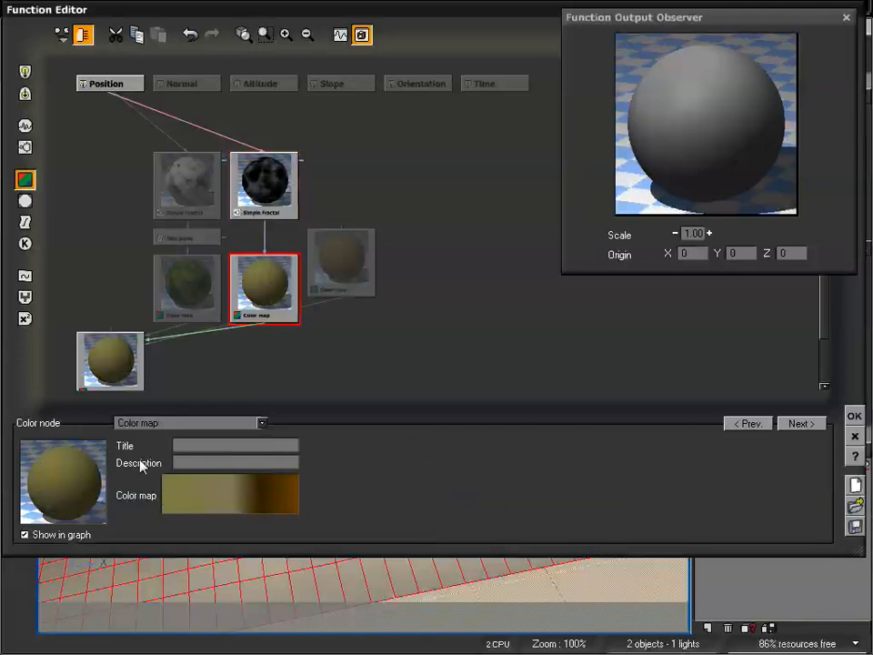
# Raise the second Simple Fractal one row, set its roughness to about 0.34 and gain to about 1.04, and check the second color map.
pyautogui.moveTo(243, 171); pyautogui.dragTo(267, 150)
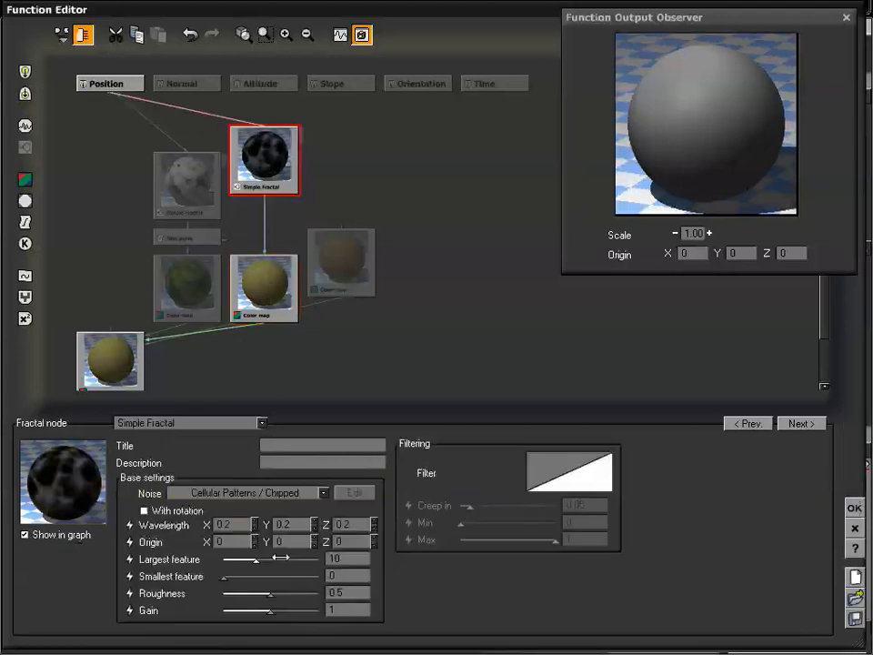
pyautogui.moveTo(271, 611)
pyautogui.mouseDown()
pyautogui.moveTo(282, 610)
pyautogui.moveTo(254, 593)
pyautogui.moveTo(273, 611)
pyautogui.mouseUp()
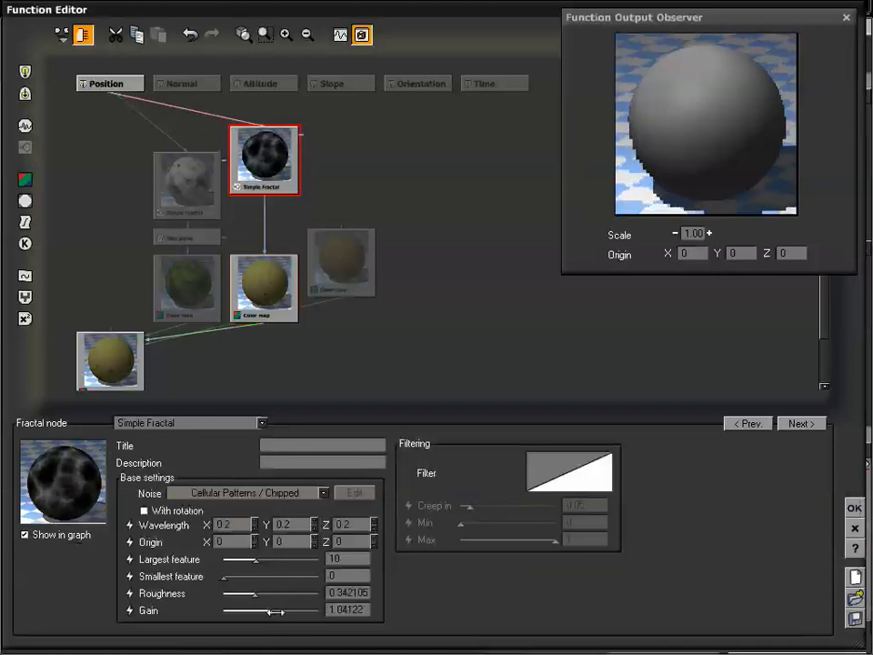
pyautogui.click(266, 282)
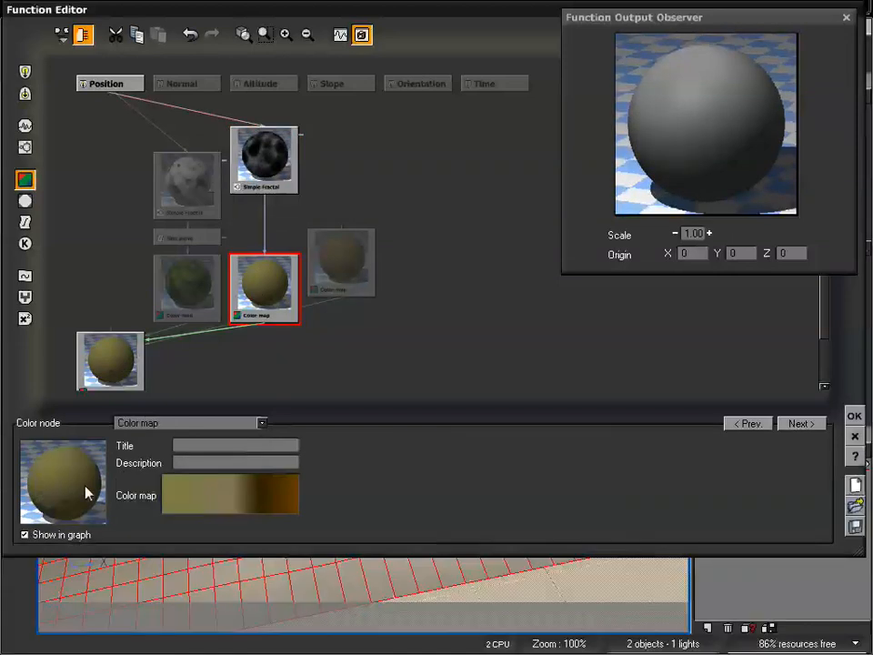
# Insert a Filter-type filter node between the second Simple Fractal and its color map, aligning these nodes with the first column.
pyautogui.click(265, 225)
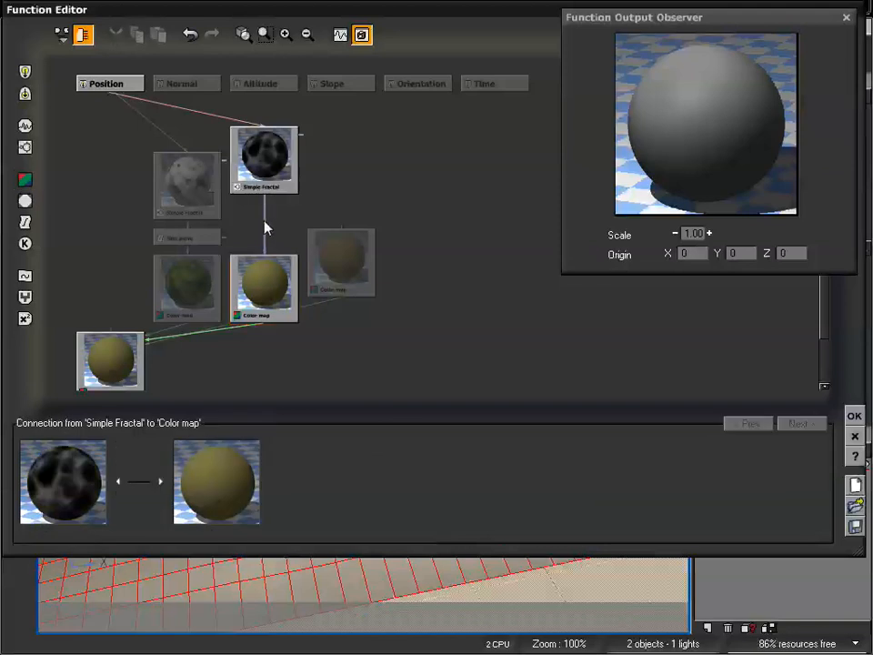
pyautogui.click(25, 223)
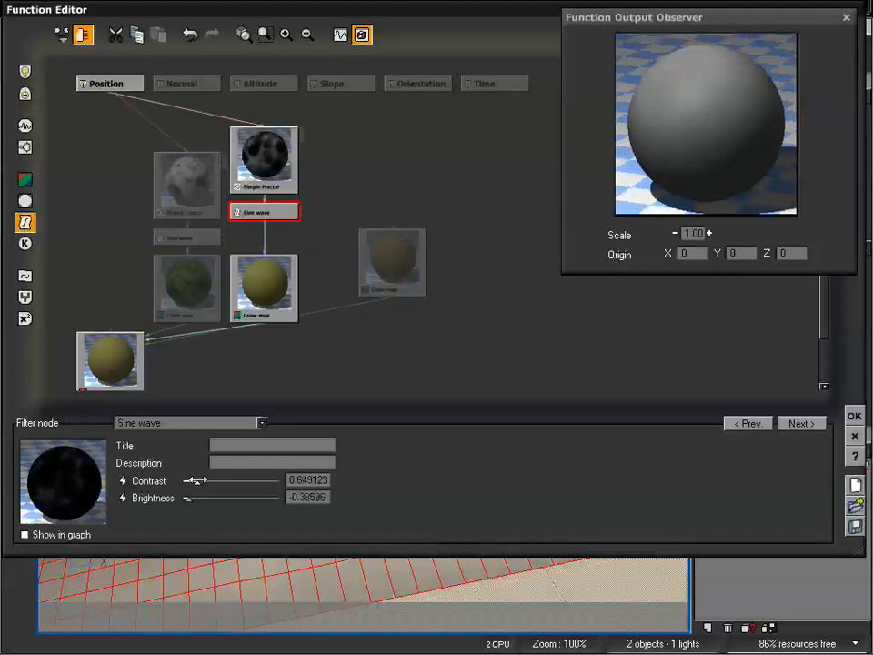
pyautogui.click(201, 423)
pyautogui.click(198, 117)
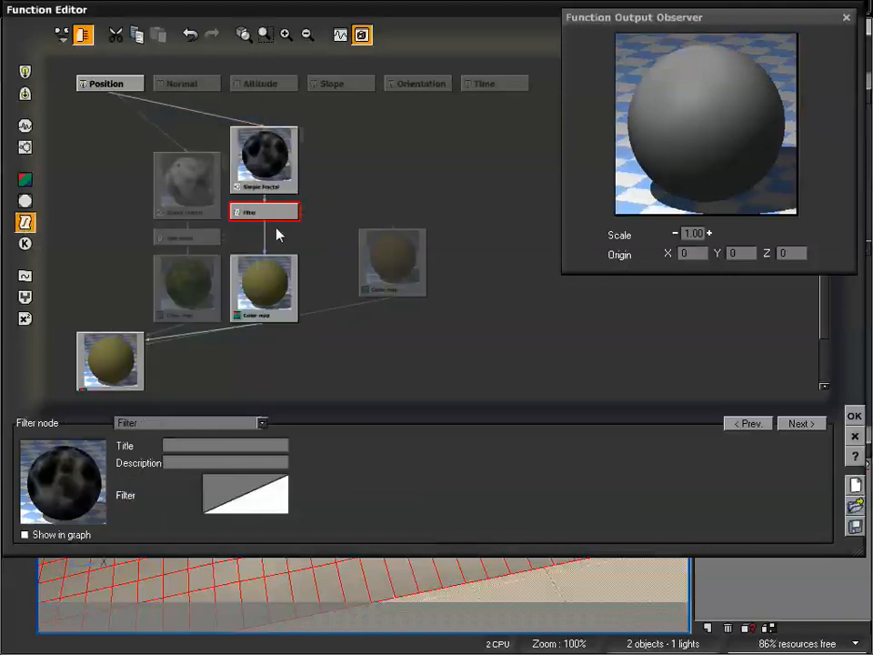
pyautogui.click(281, 180)
pyautogui.click(276, 243)
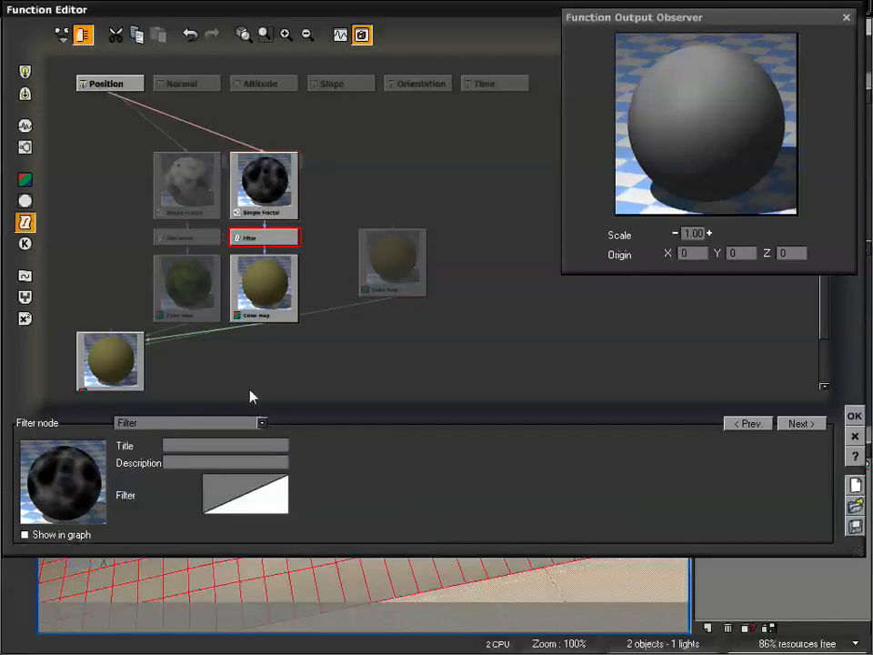
# Open the new Filter node's curve, make it smooth, and add a keypoint near the curve's centre at about X -0.05, Y -0.01.
pyautogui.rightClick(254, 497)
pyautogui.click(282, 505)
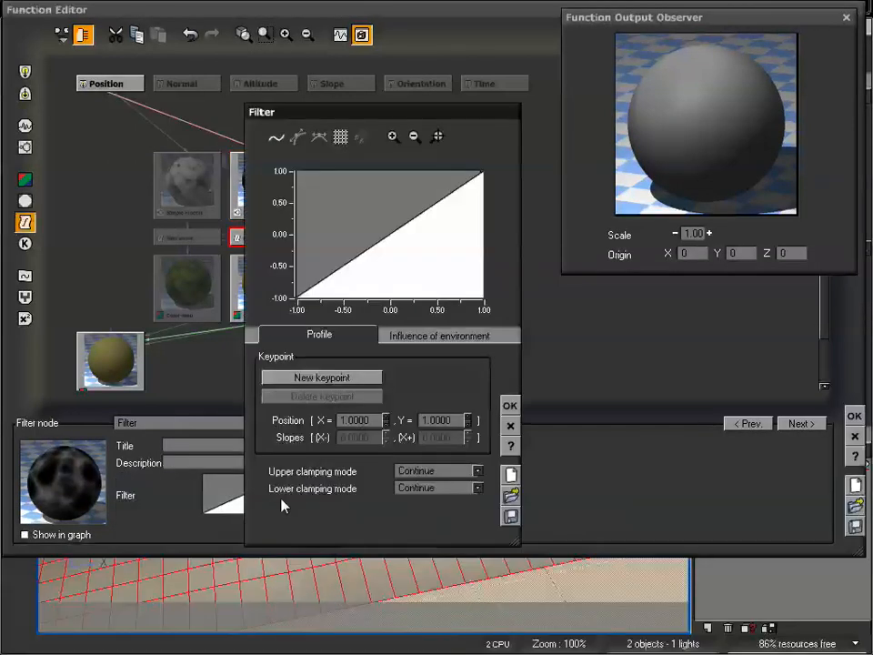
pyautogui.moveTo(374, 103); pyautogui.dragTo(443, 117)
pyautogui.click(337, 137)
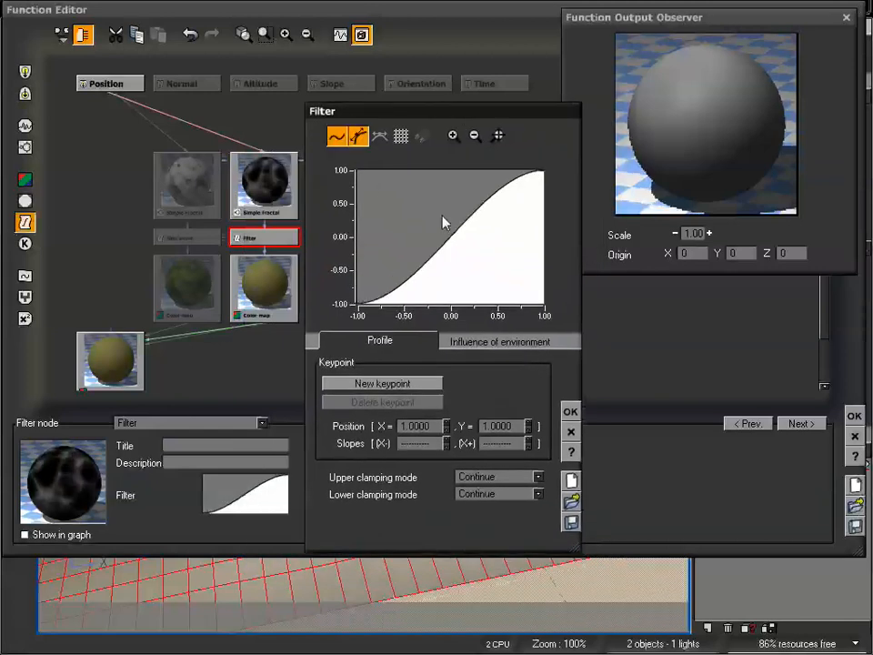
pyautogui.click(461, 229)
pyautogui.click(445, 237)
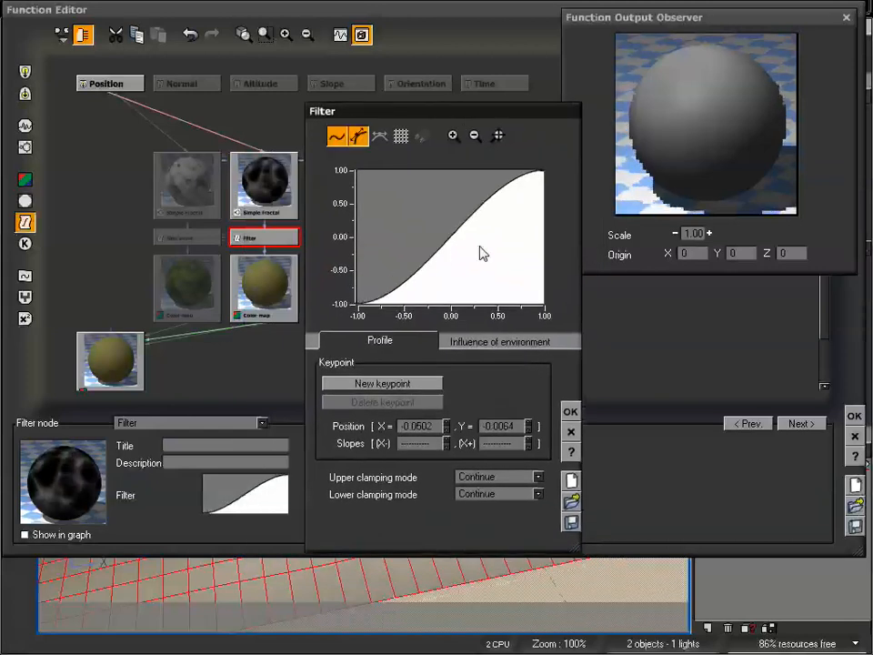
pyautogui.click(383, 393)
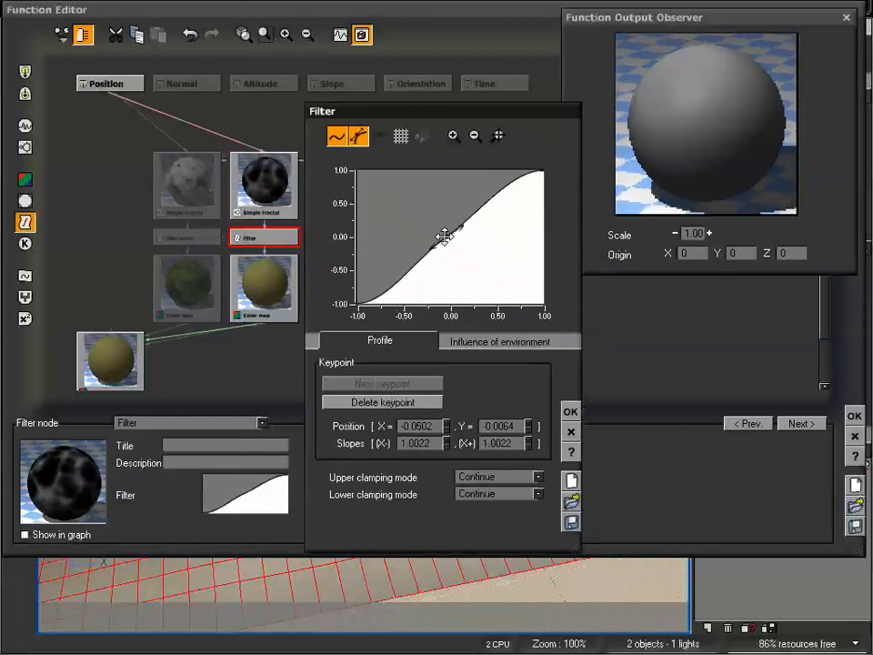
# Reshape the filter curve with its keypoint at about X -0.40, Y 0.41 and slopes of about -3.41, and accept it.
pyautogui.moveTo(473, 227)
pyautogui.mouseDown()
pyautogui.moveTo(448, 273)
pyautogui.moveTo(455, 234)
pyautogui.moveTo(464, 236)
pyautogui.moveTo(463, 257)
pyautogui.moveTo(390, 207)
pyautogui.moveTo(400, 224)
pyautogui.mouseUp()
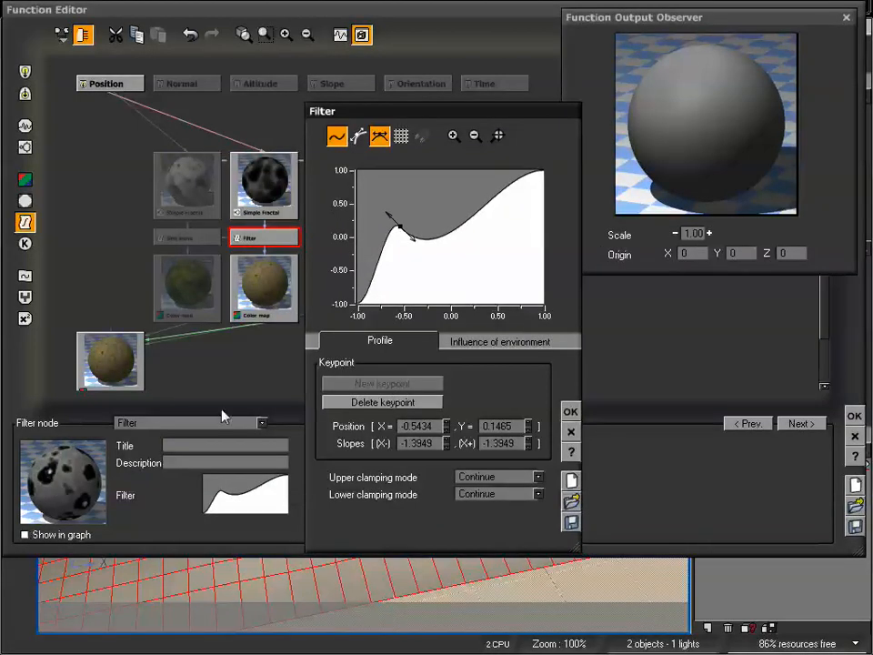
pyautogui.moveTo(400, 224); pyautogui.dragTo(480, 295)
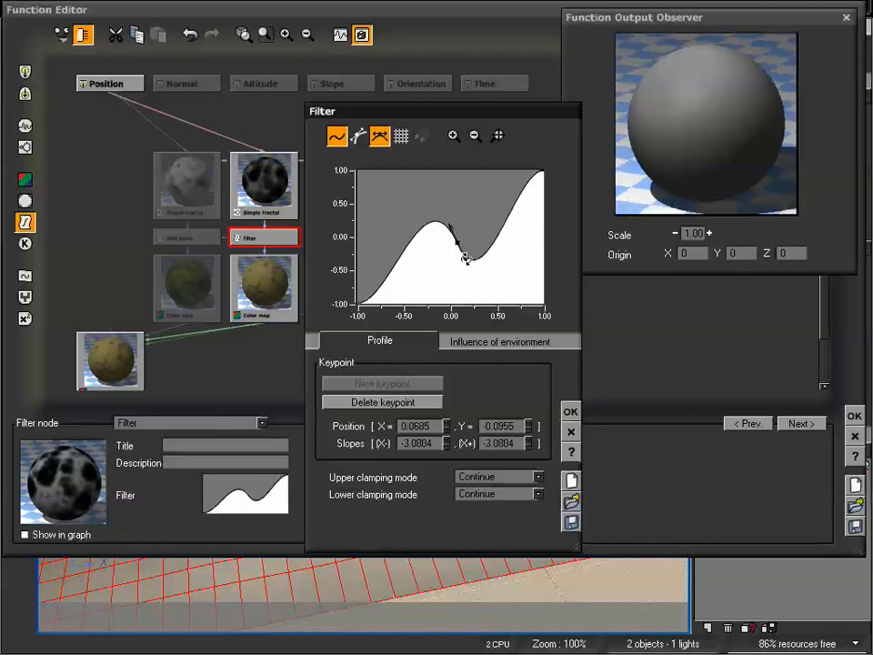
pyautogui.moveTo(466, 259); pyautogui.dragTo(425, 209)
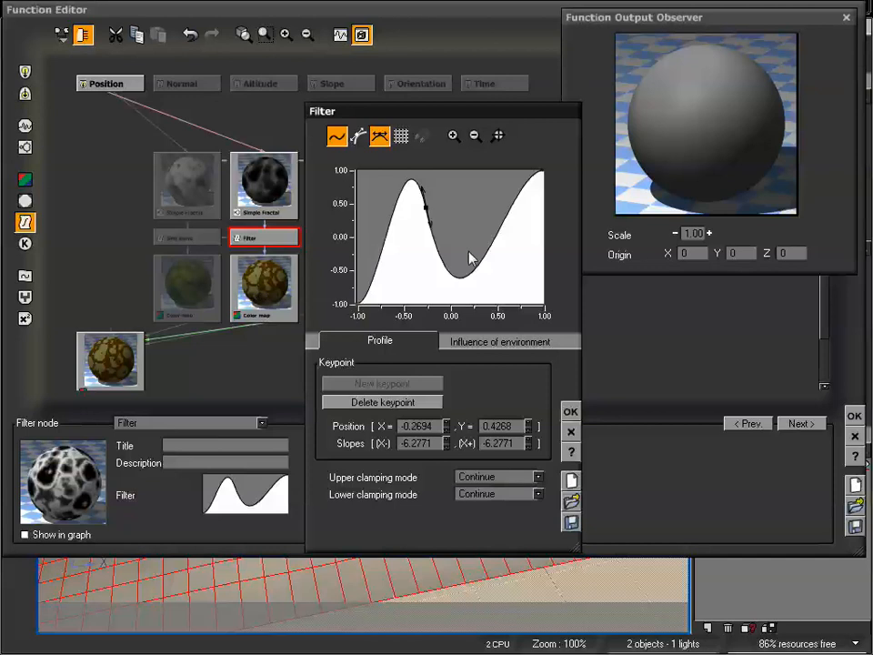
pyautogui.moveTo(425, 224)
pyautogui.mouseDown()
pyautogui.moveTo(435, 211)
pyautogui.moveTo(428, 226)
pyautogui.moveTo(425, 206)
pyautogui.moveTo(404, 236)
pyautogui.moveTo(411, 254)
pyautogui.moveTo(413, 208)
pyautogui.moveTo(421, 226)
pyautogui.mouseUp()
pyautogui.click(410, 252)
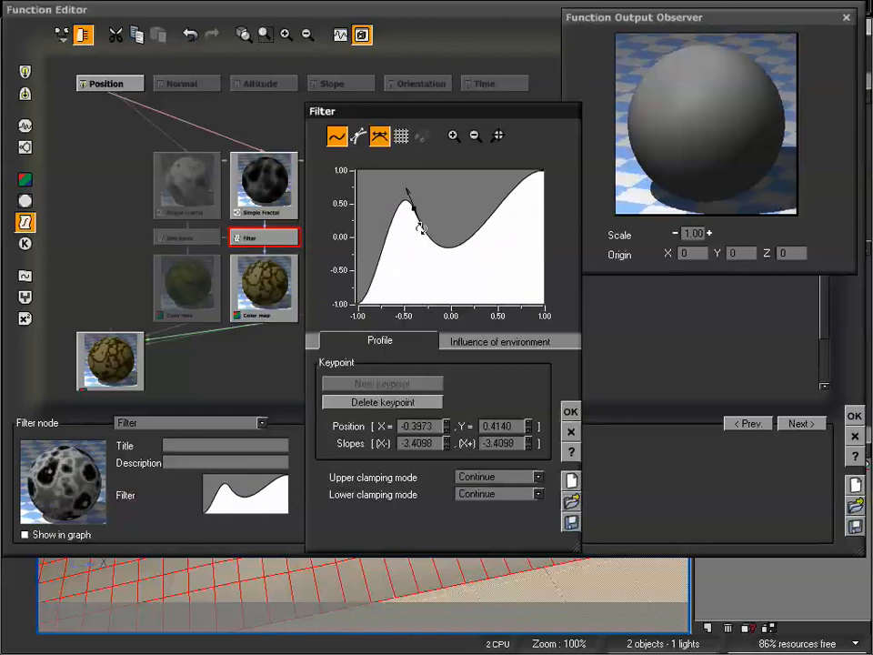
pyautogui.click(569, 414)
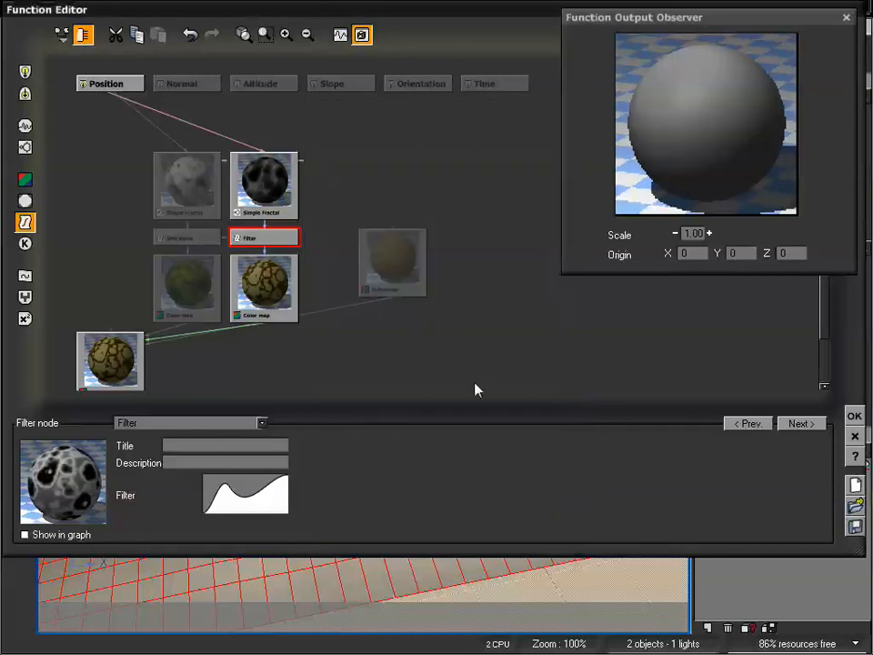
# Compare the first two color maps and examine the resulting blend in the Spline Interpolation 3 node.
pyautogui.click(264, 282)
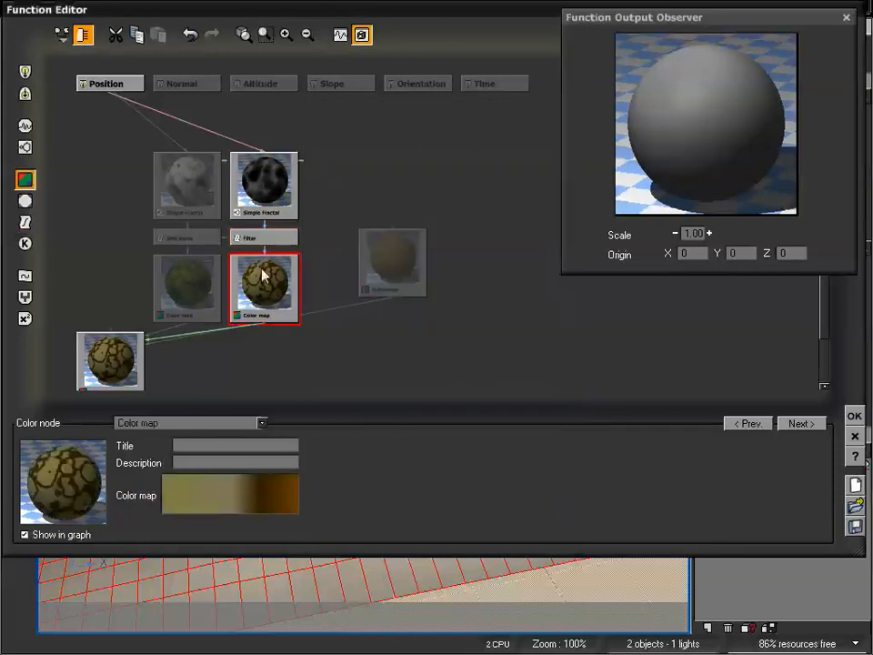
pyautogui.click(182, 295)
pyautogui.click(242, 296)
pyautogui.click(199, 303)
pyautogui.click(261, 302)
pyautogui.click(123, 375)
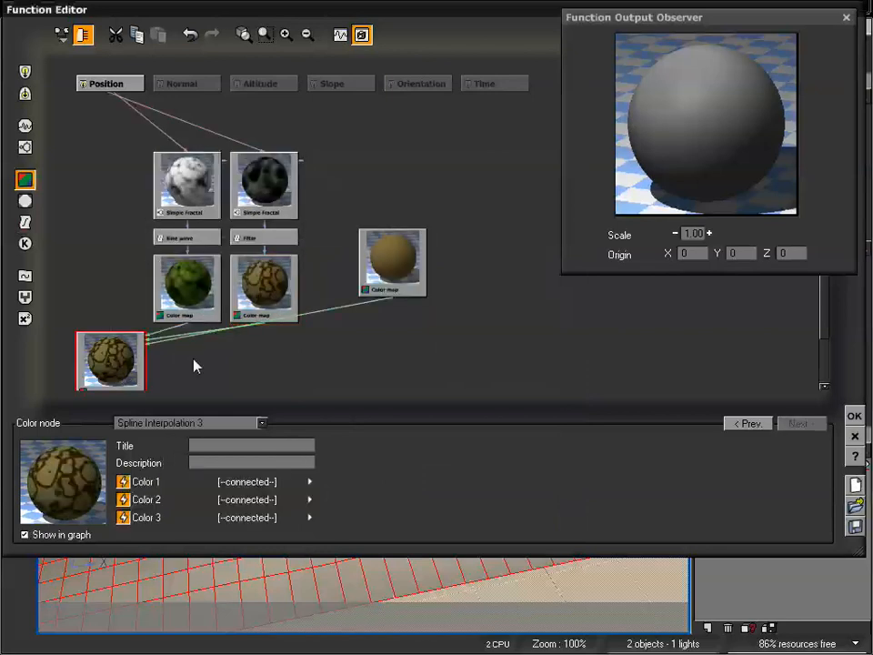
# Move the Spline Interpolation 3 node up one row and place the third color map directly beside the second one.
pyautogui.moveTo(194, 366); pyautogui.dragTo(241, 325)
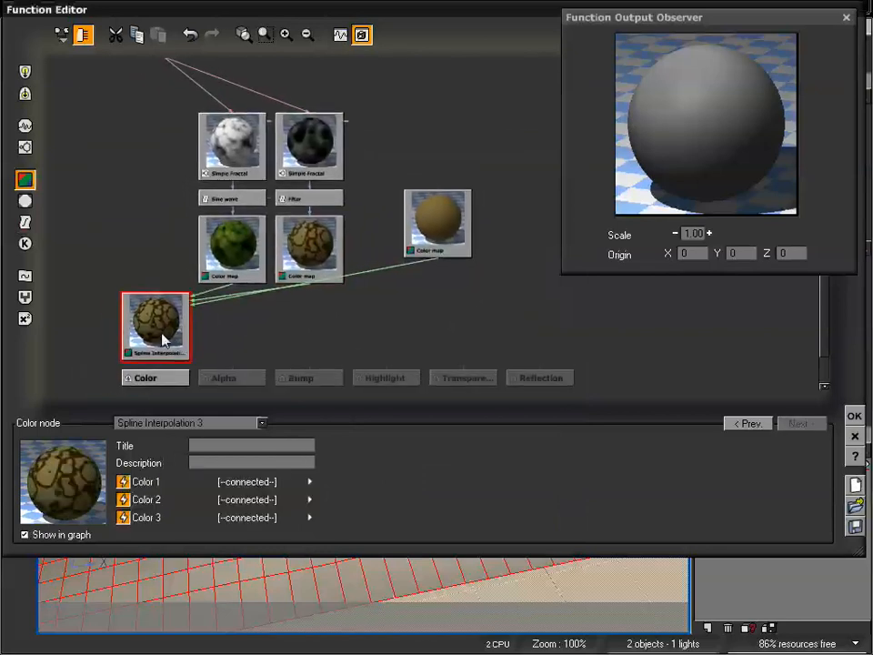
pyautogui.moveTo(162, 323); pyautogui.dragTo(165, 292)
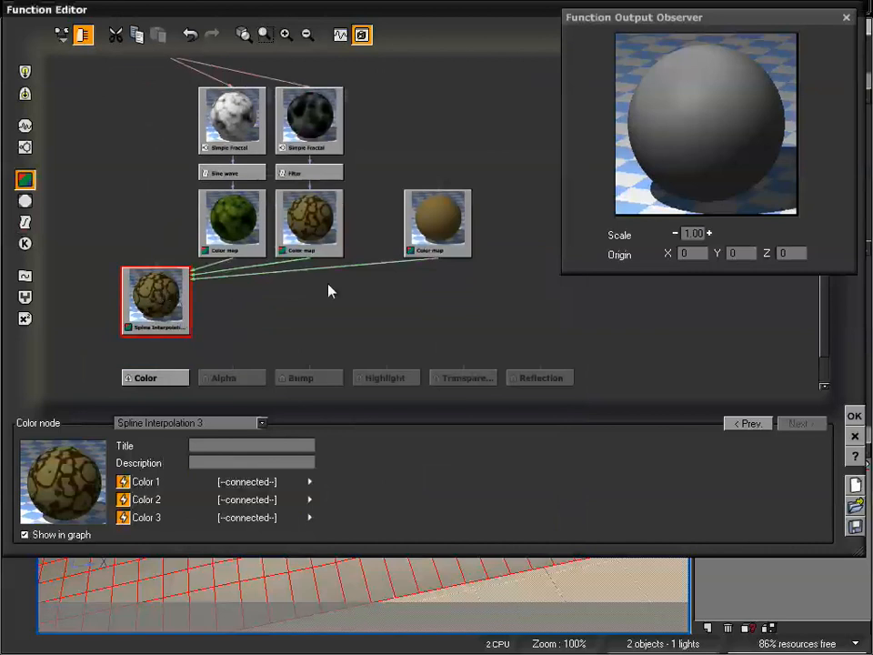
pyautogui.moveTo(328, 285); pyautogui.dragTo(292, 322)
pyautogui.moveTo(397, 257); pyautogui.dragTo(357, 263)
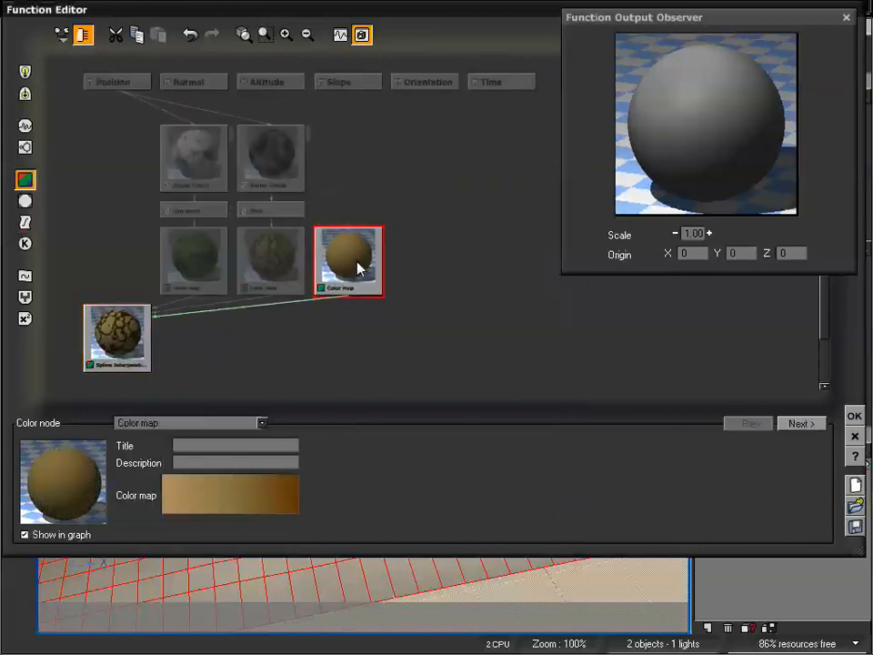
# Add a third Simple Fractal node in the empty space above the third color map.
pyautogui.moveTo(424, 192); pyautogui.dragTo(450, 240)
pyautogui.click(388, 237)
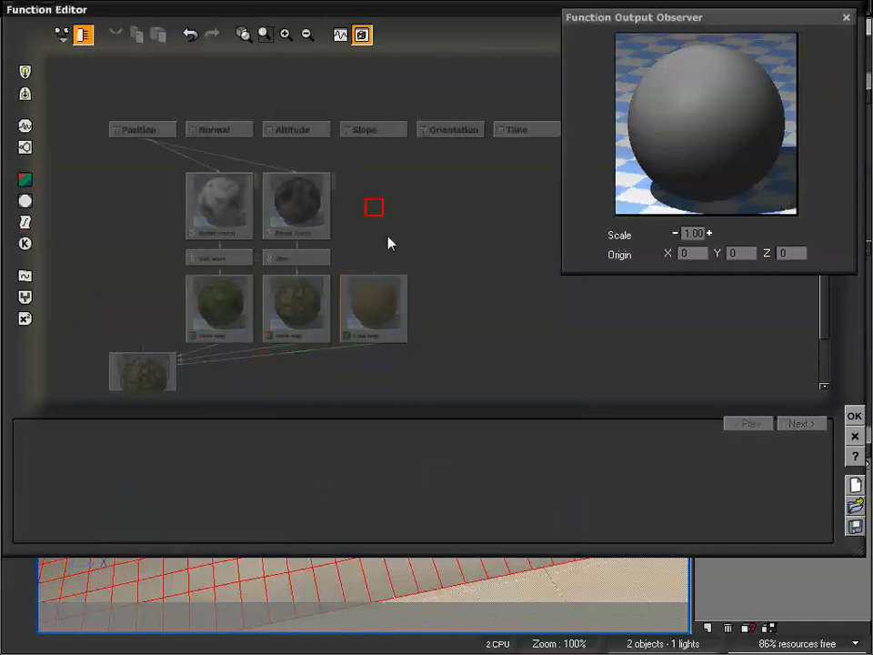
pyautogui.click(24, 147)
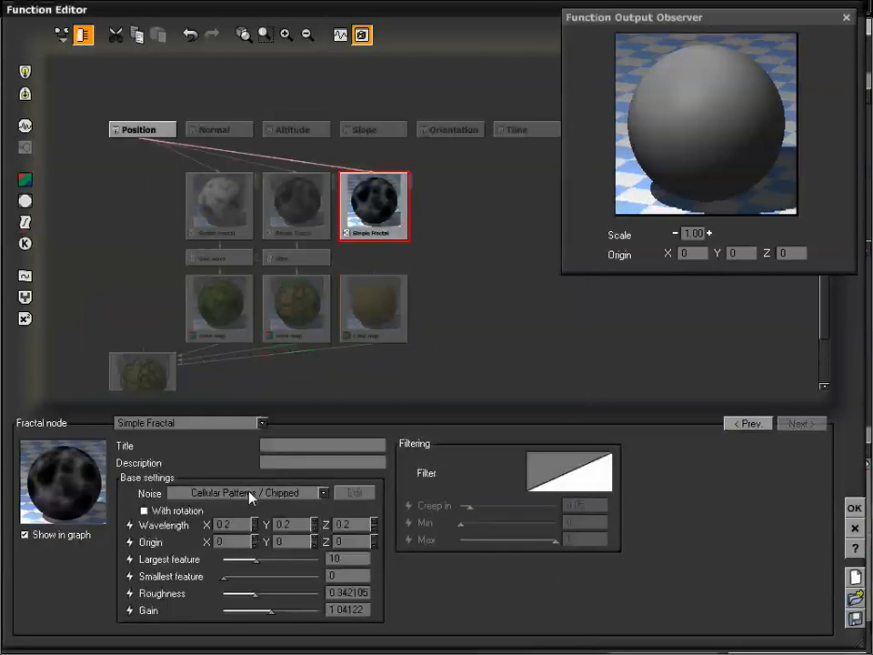
# Try Math Patterns / Leopard and Square Patterns / Random altitudes as the third Simple Fractal's noise.
pyautogui.click(249, 493)
pyautogui.moveTo(275, 567)
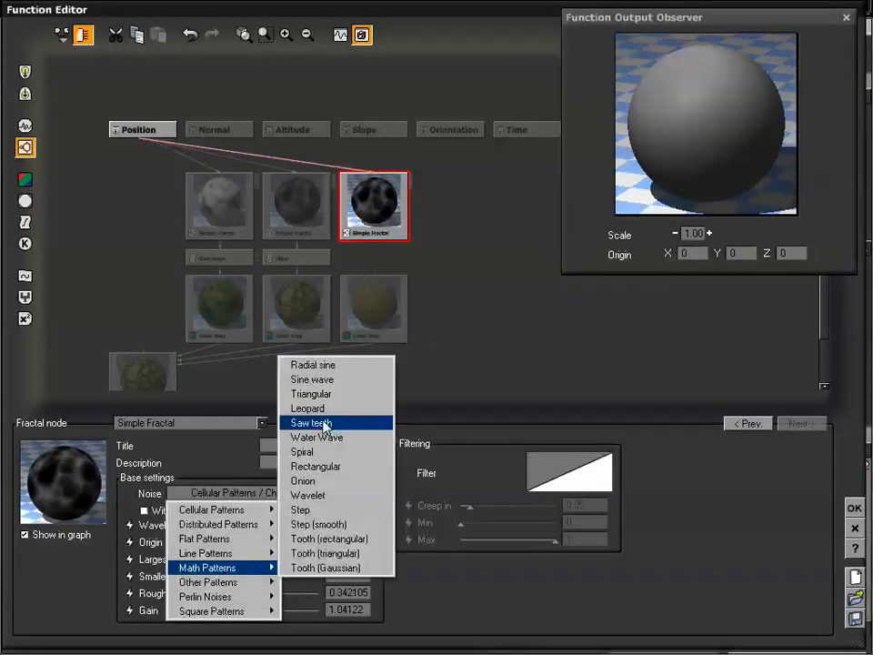
pyautogui.click(325, 411)
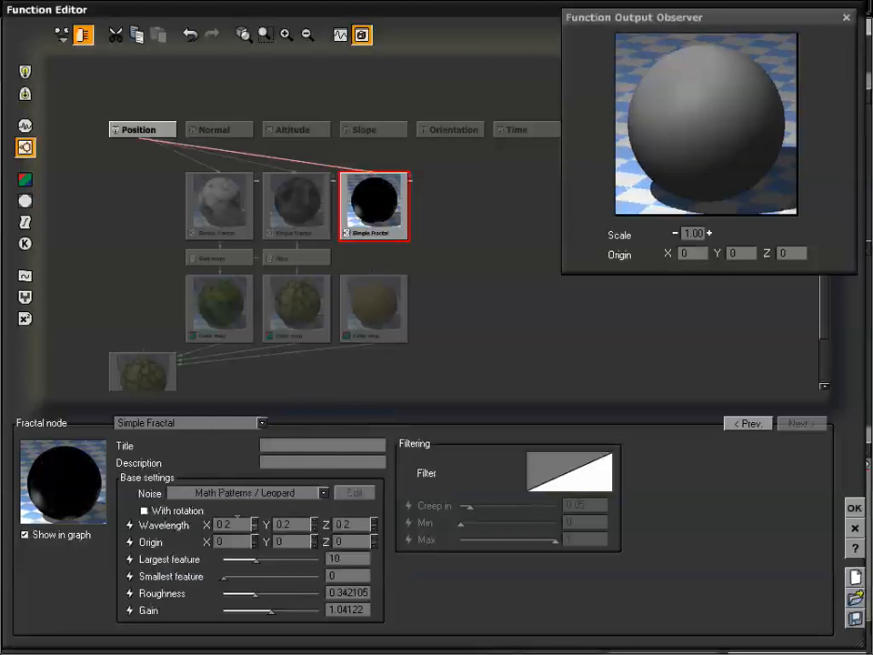
pyautogui.click(251, 496)
pyautogui.moveTo(247, 612)
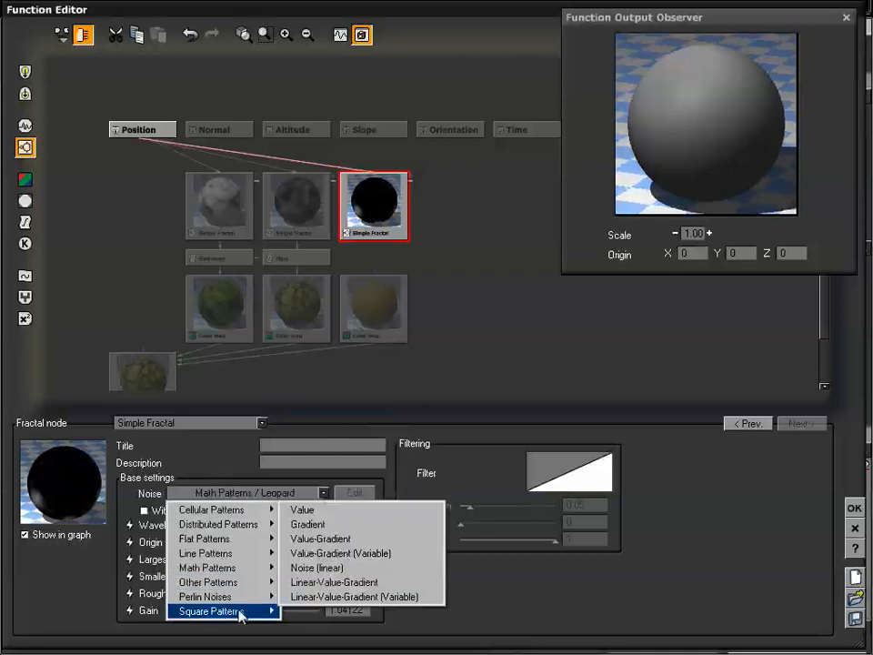
pyautogui.click(334, 544)
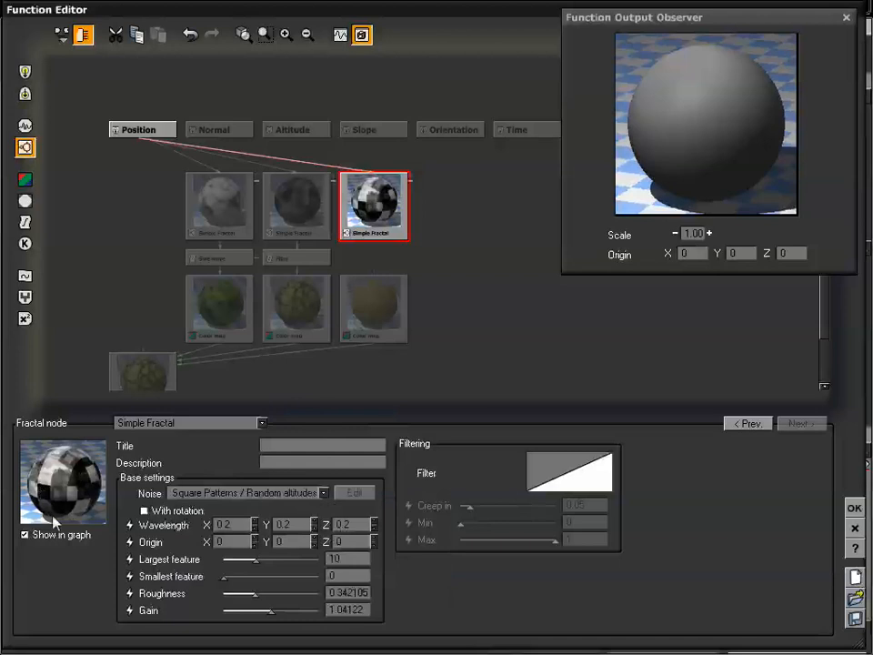
# Set the third Simple Fractal's noise to Cellular Patterns / Crystals and connect the node to the third color map.
pyautogui.click(261, 496)
pyautogui.moveTo(256, 517)
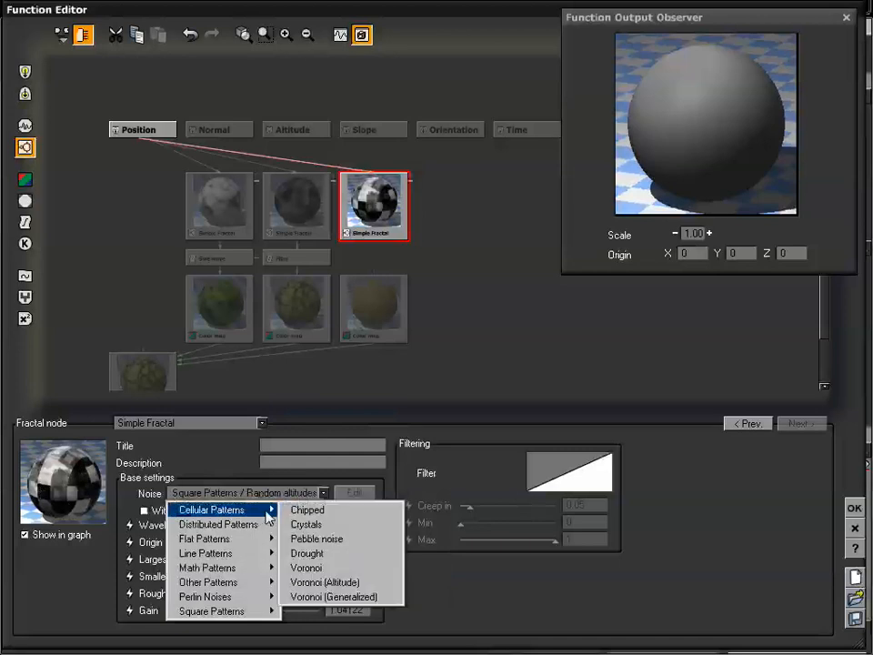
pyautogui.click(307, 524)
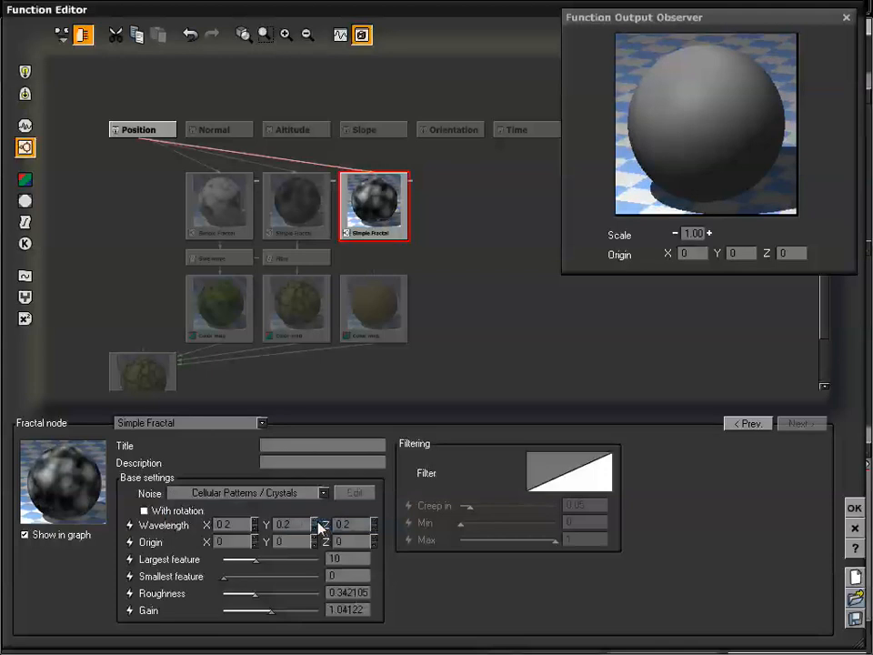
pyautogui.moveTo(425, 294); pyautogui.dragTo(475, 272, button='right')
pyautogui.moveTo(384, 252); pyautogui.dragTo(387, 282)
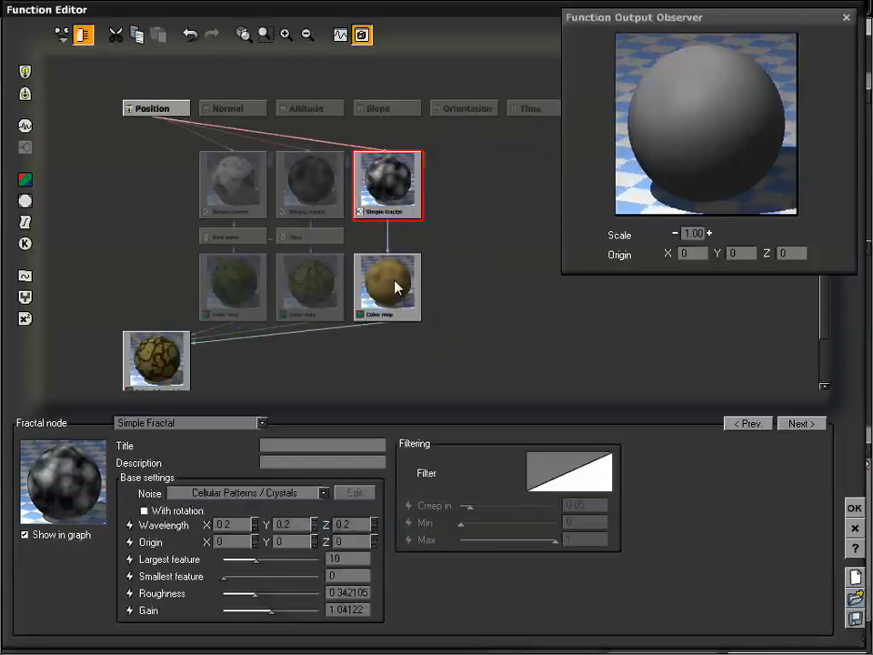
# Check the third color map, and set its Simple Fractal's roughness to about 0.38 and gain to about 1.27.
pyautogui.click(396, 287)
pyautogui.click(390, 202)
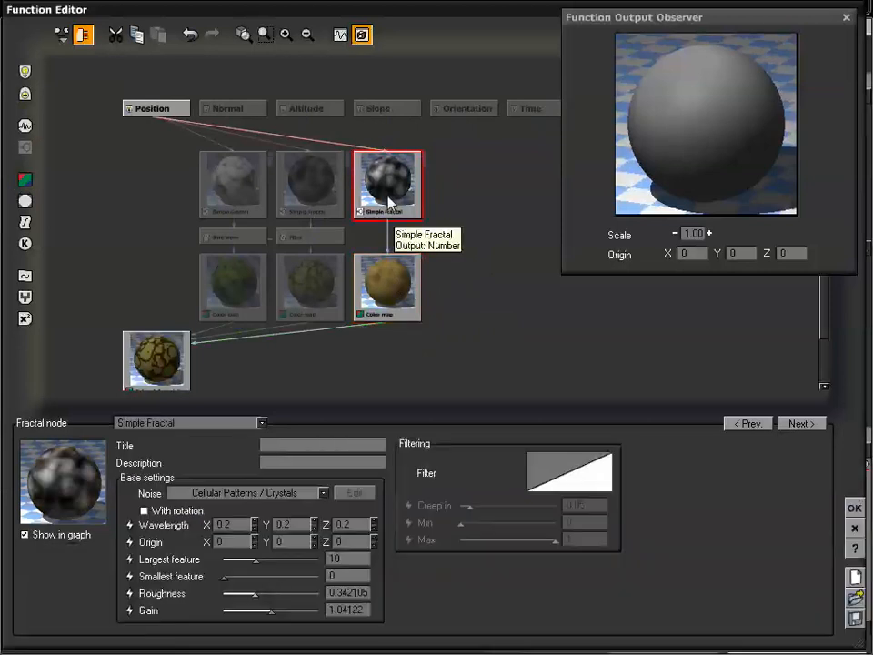
pyautogui.moveTo(259, 595); pyautogui.dragTo(276, 610)
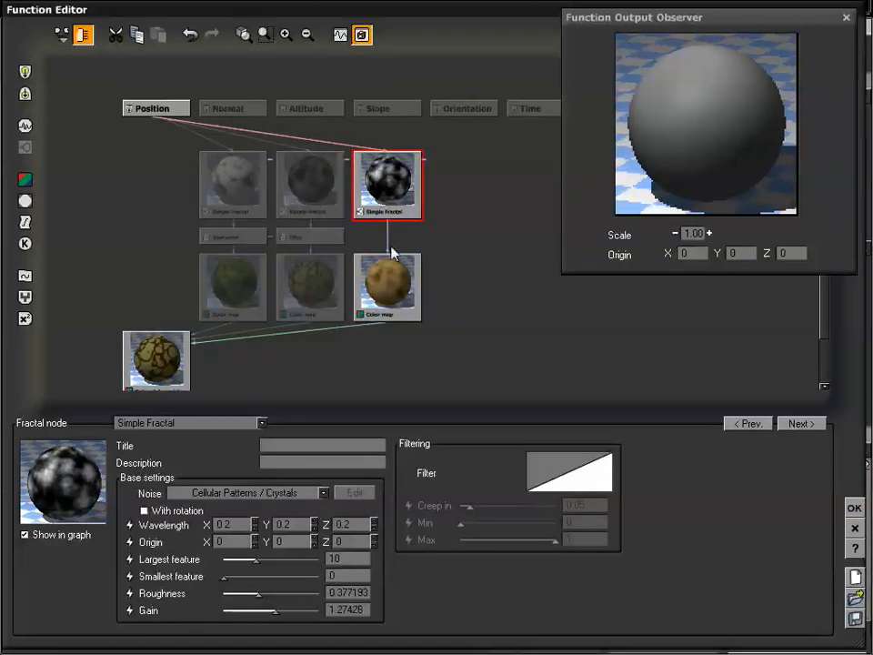
# Insert a Filter node between the third Simple Fractal and its color map, and realign the color map with the other two.
pyautogui.click(388, 232)
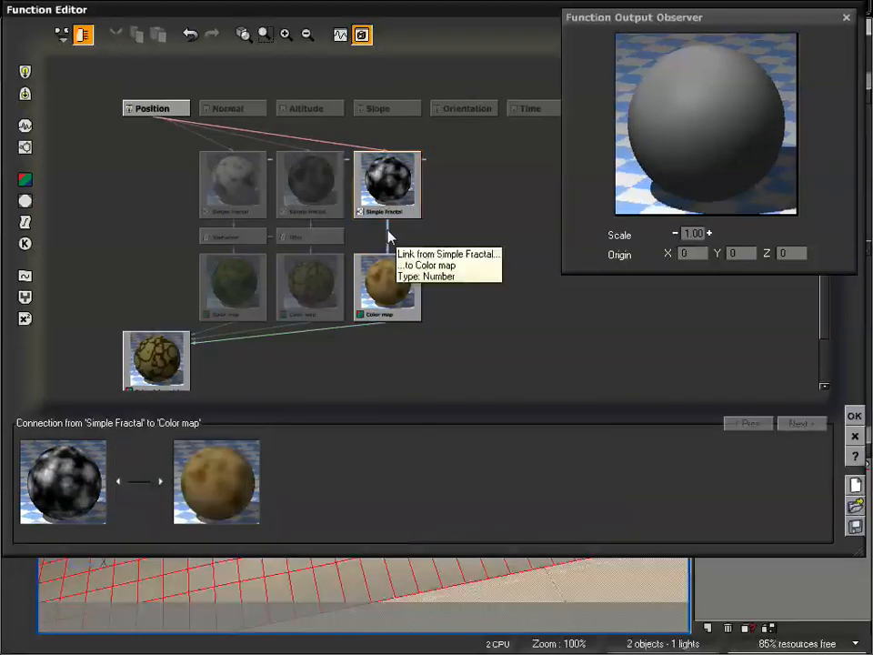
pyautogui.click(24, 222)
pyautogui.moveTo(366, 242); pyautogui.dragTo(317, 237)
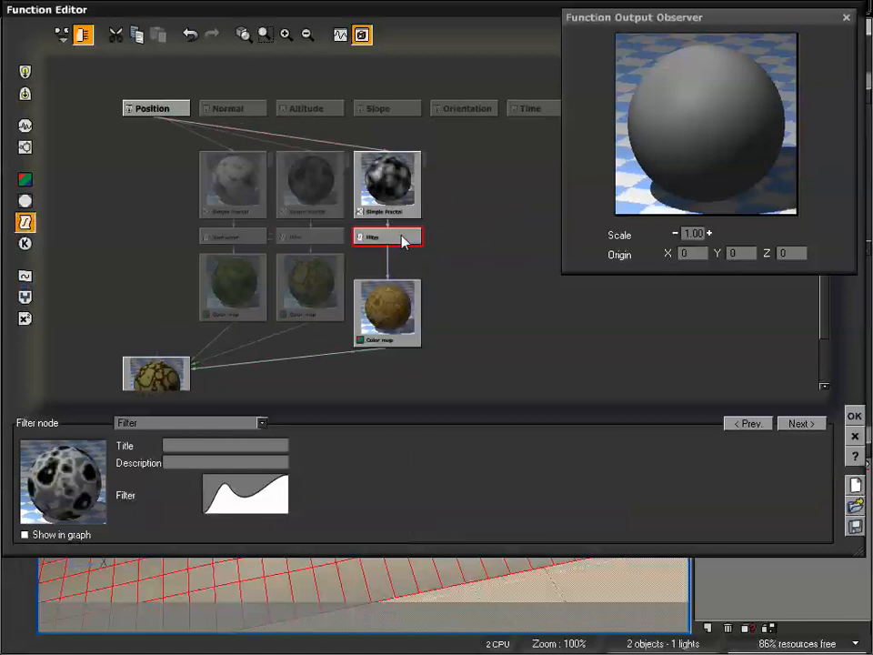
pyautogui.click(389, 283)
pyautogui.click(389, 237)
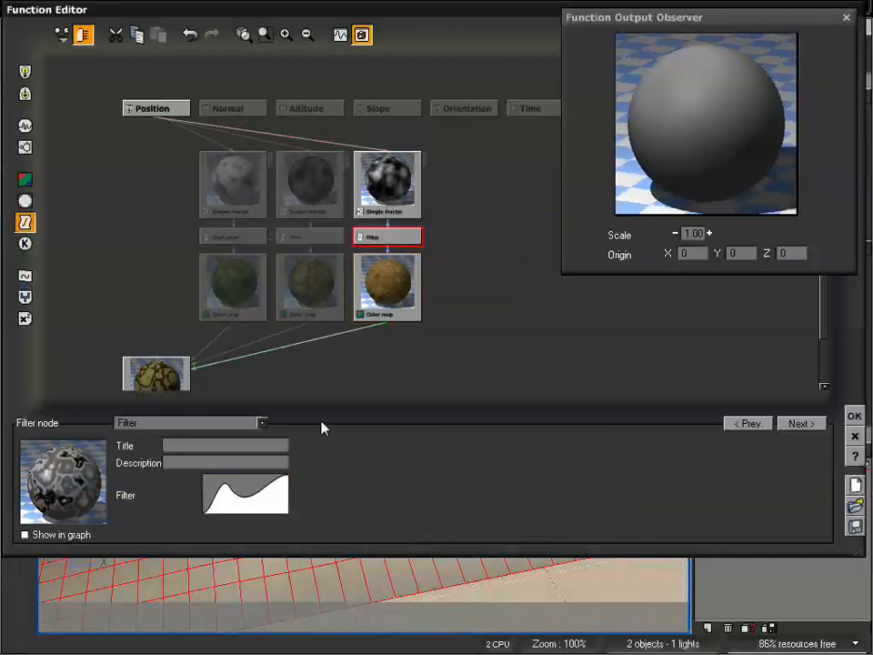
# Try Quantize as the third Simple Fractal's filter, with steps at about 5.82 and contrast at about 1.68.
pyautogui.click(260, 422)
pyautogui.click(208, 381)
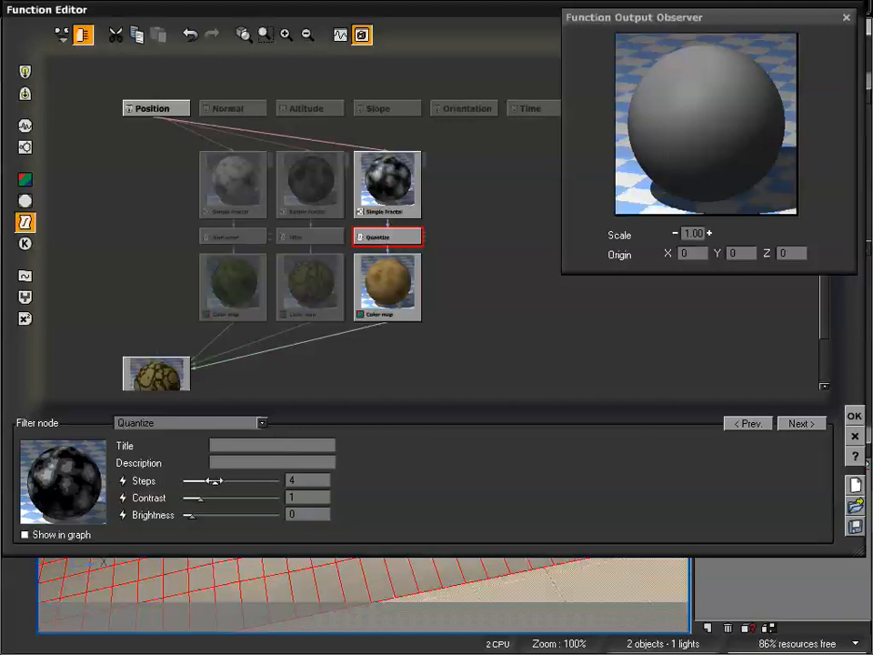
pyautogui.moveTo(215, 480); pyautogui.dragTo(234, 480)
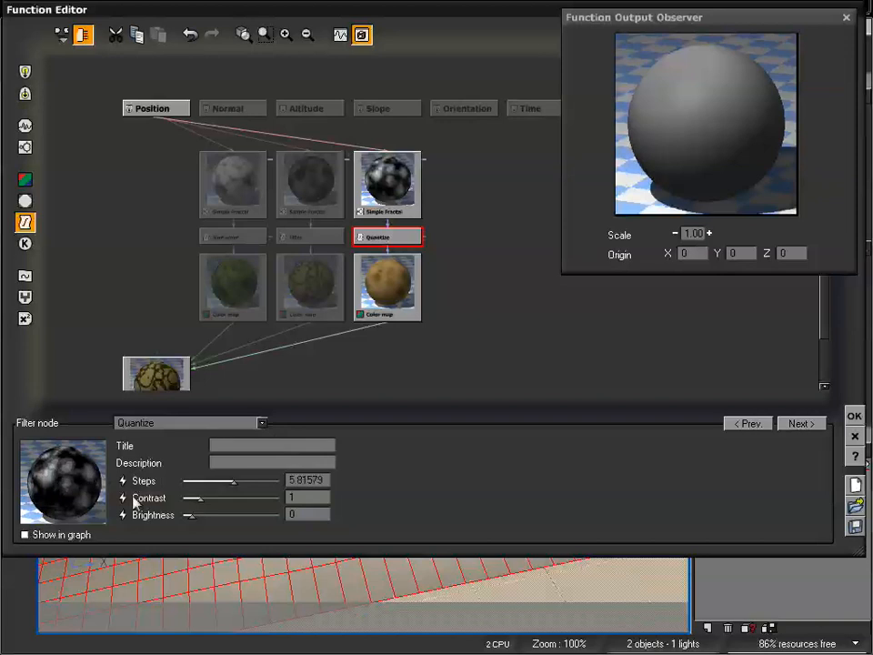
pyautogui.click(403, 288)
pyautogui.moveTo(448, 351); pyautogui.dragTo(449, 331)
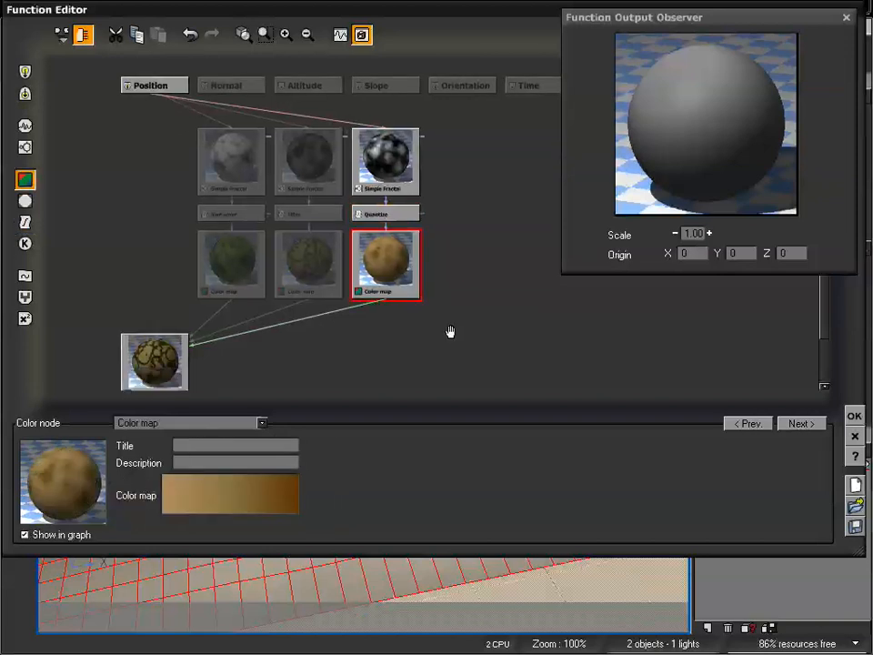
pyautogui.click(391, 216)
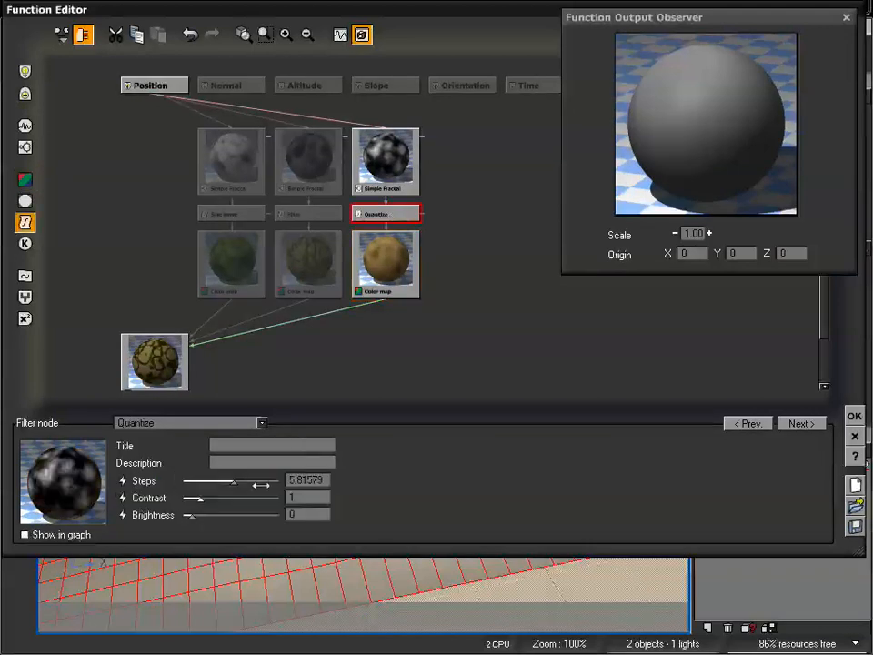
pyautogui.moveTo(213, 499); pyautogui.dragTo(208, 442)
# Try Saw wave as the third filter and check its effect on the third color map.
pyautogui.click(195, 423)
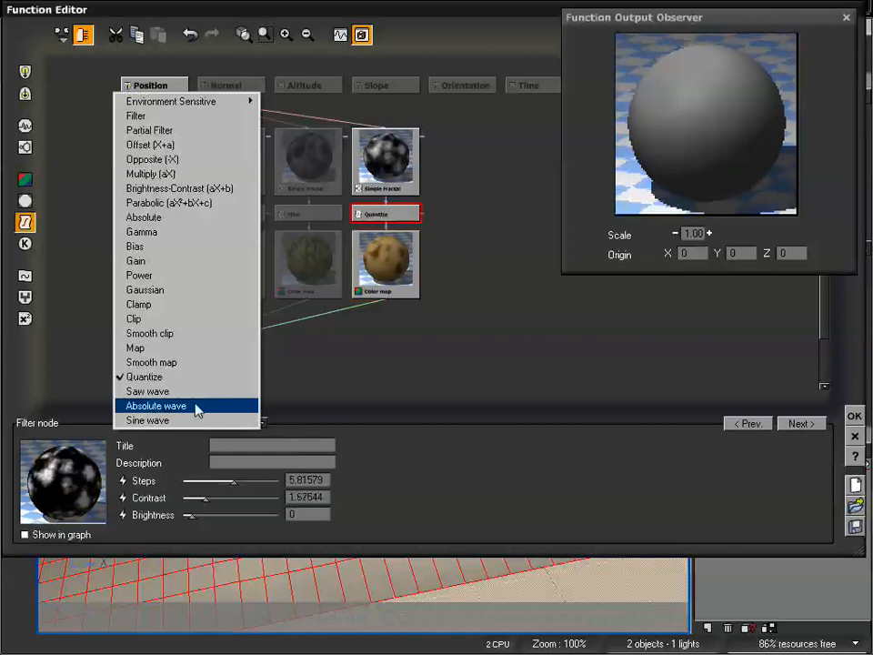
pyautogui.click(194, 391)
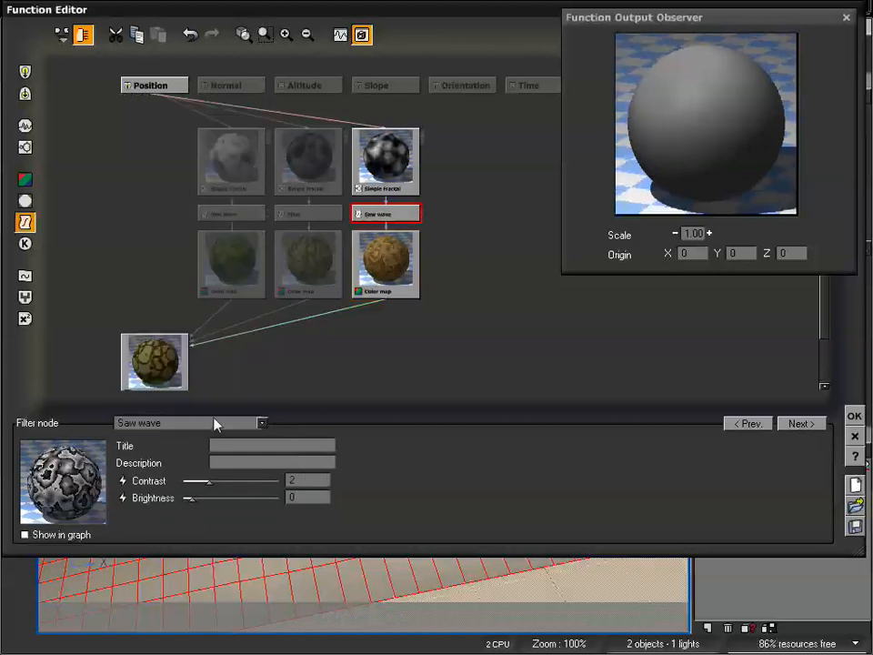
pyautogui.click(389, 269)
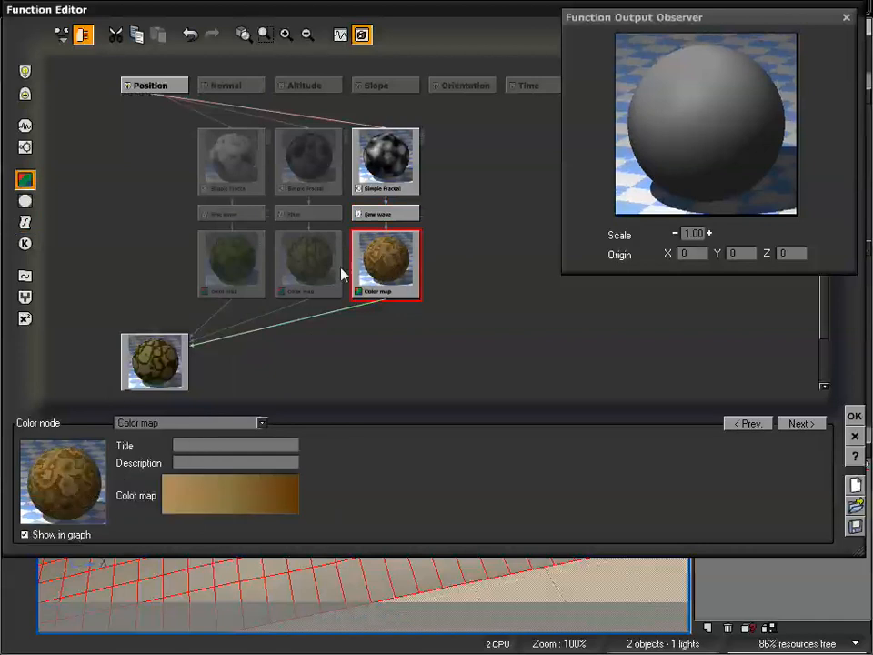
# Set the third filter to Clip with contrast at about 0.65, and check the third color map.
pyautogui.click(393, 213)
pyautogui.click(228, 422)
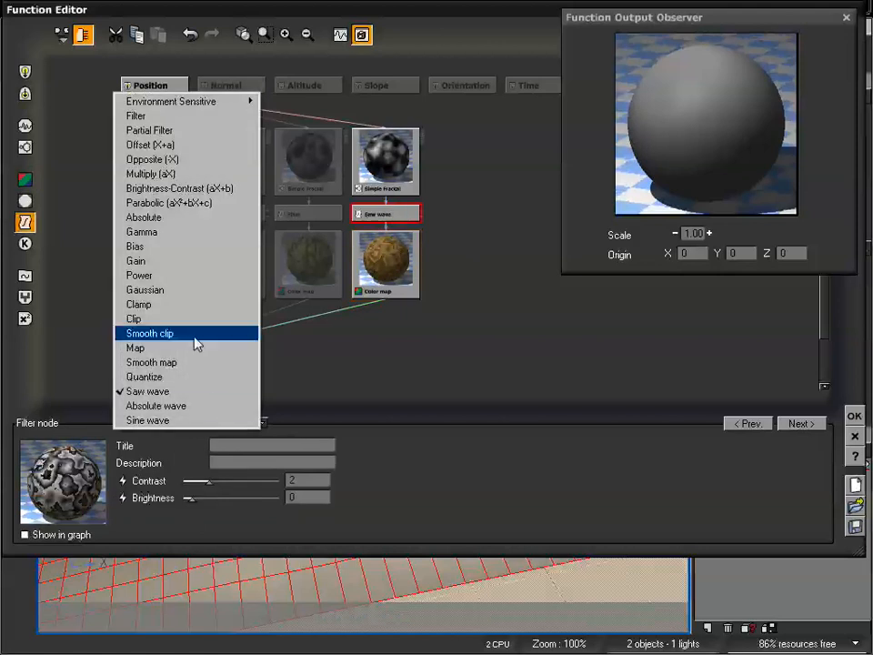
pyautogui.click(192, 320)
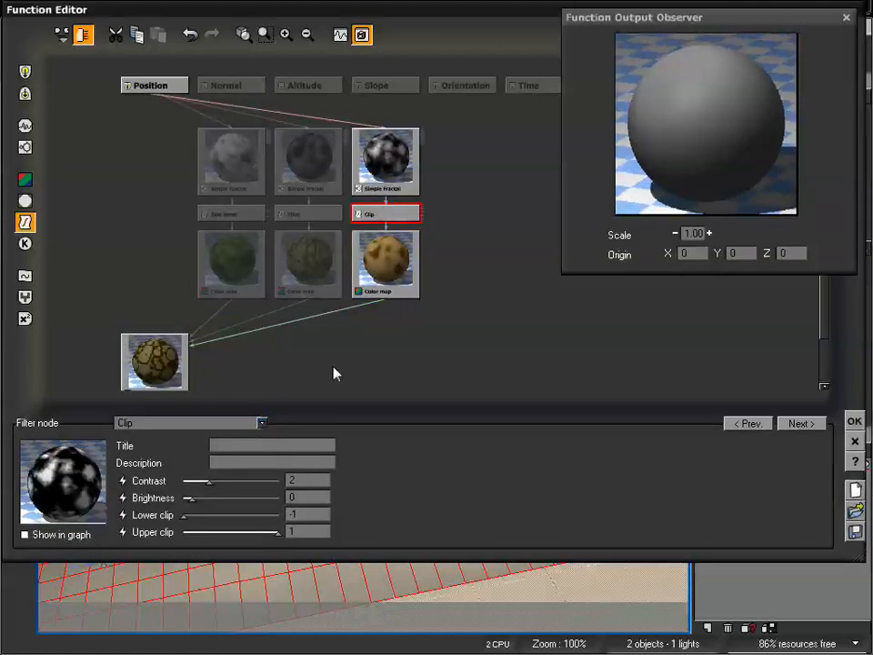
pyautogui.moveTo(207, 481); pyautogui.dragTo(198, 479)
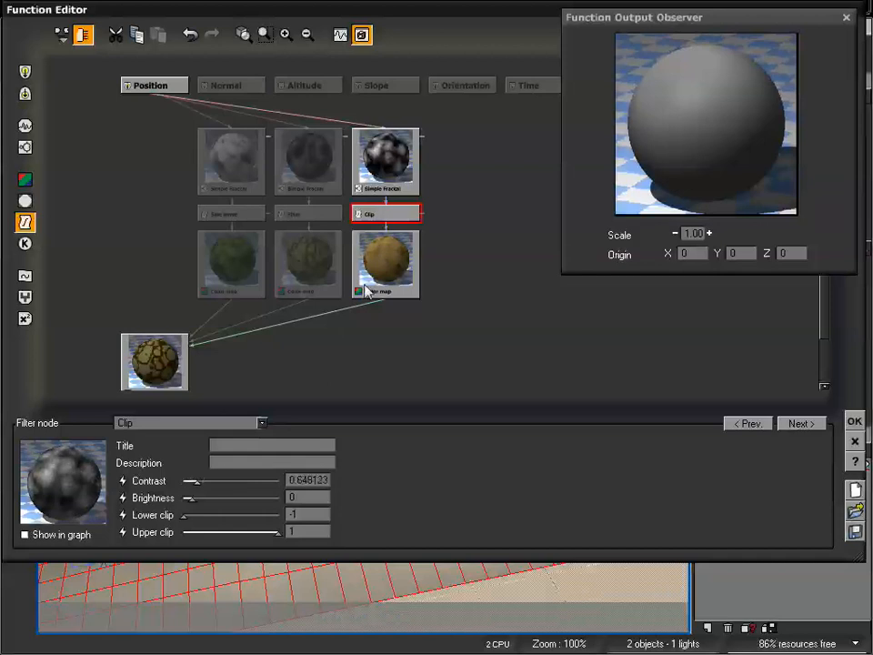
pyautogui.click(393, 264)
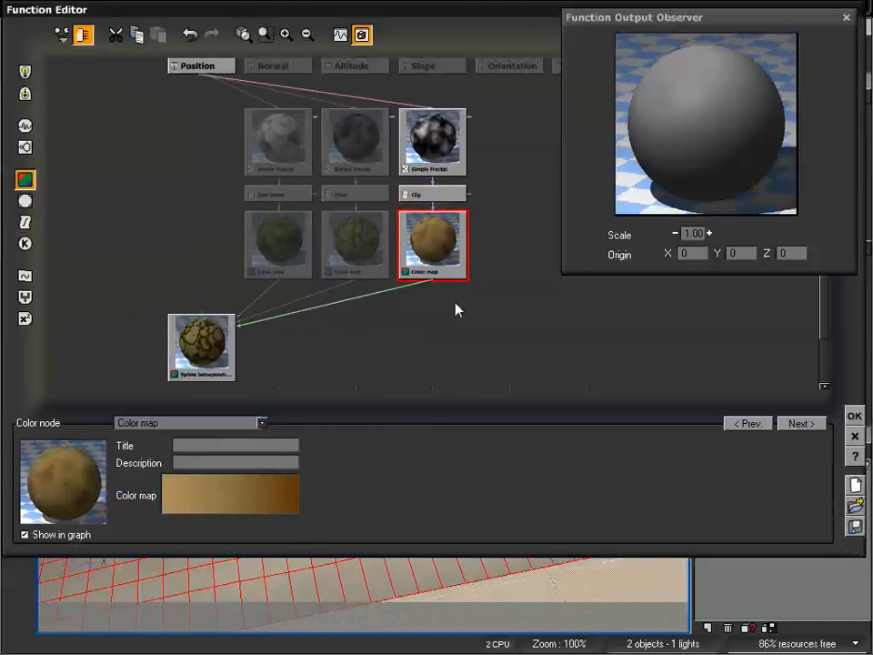
# Examine the Spline Interpolation 3 blend and compare it with the second color map.
pyautogui.moveTo(398, 330); pyautogui.dragTo(471, 292)
pyautogui.click(280, 305)
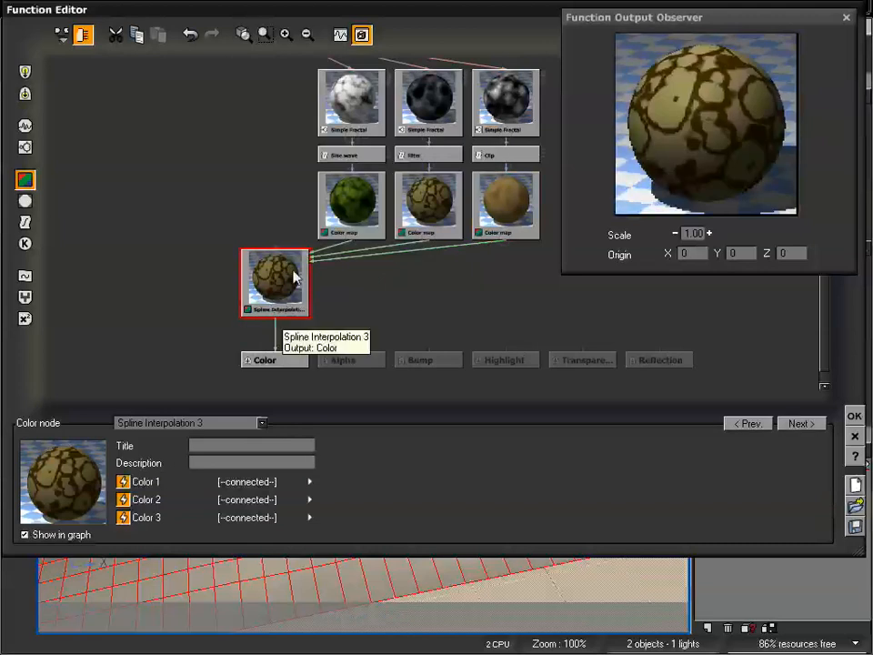
pyautogui.moveTo(377, 302); pyautogui.dragTo(336, 336)
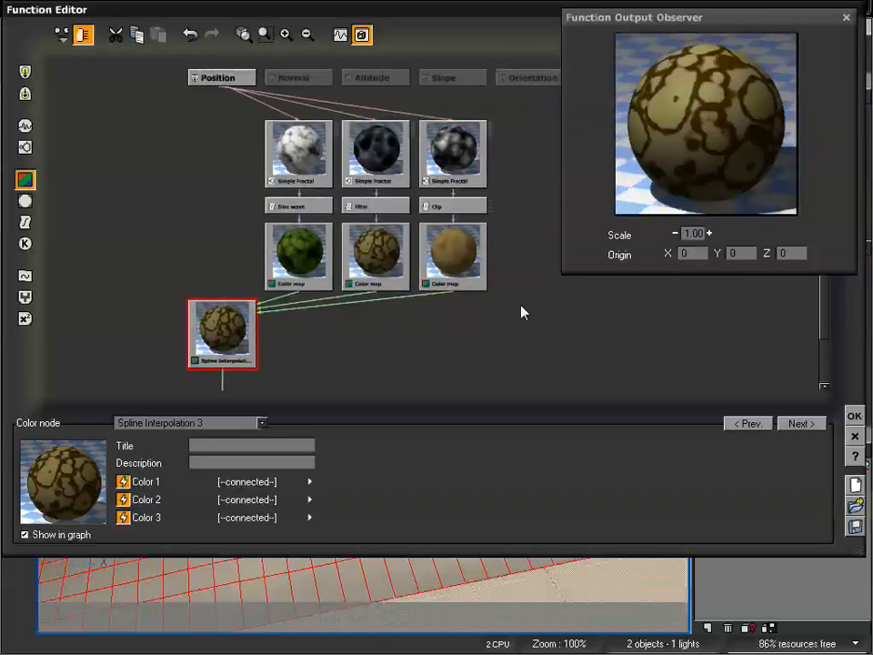
pyautogui.click(378, 263)
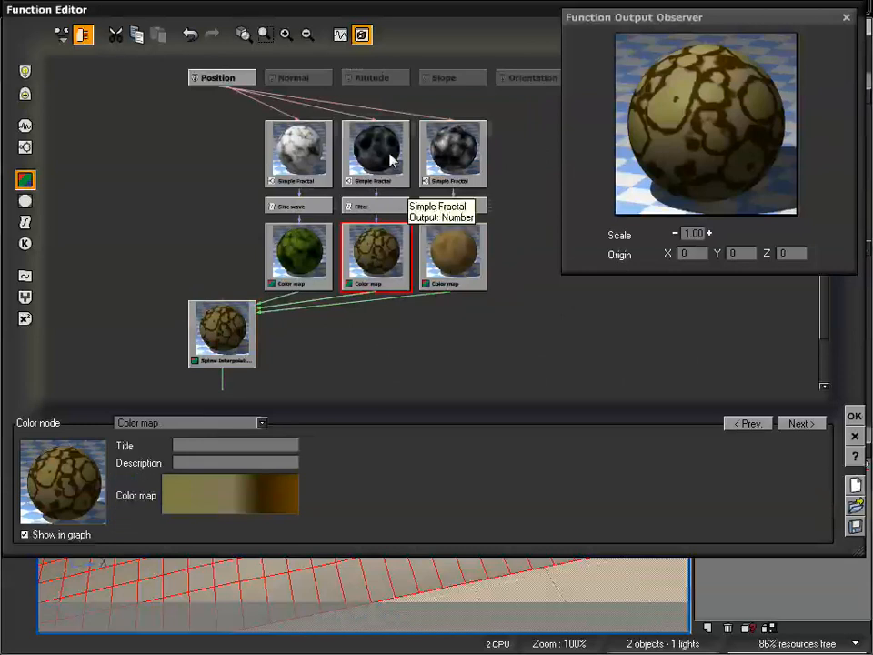
pyautogui.moveTo(463, 325); pyautogui.dragTo(489, 343)
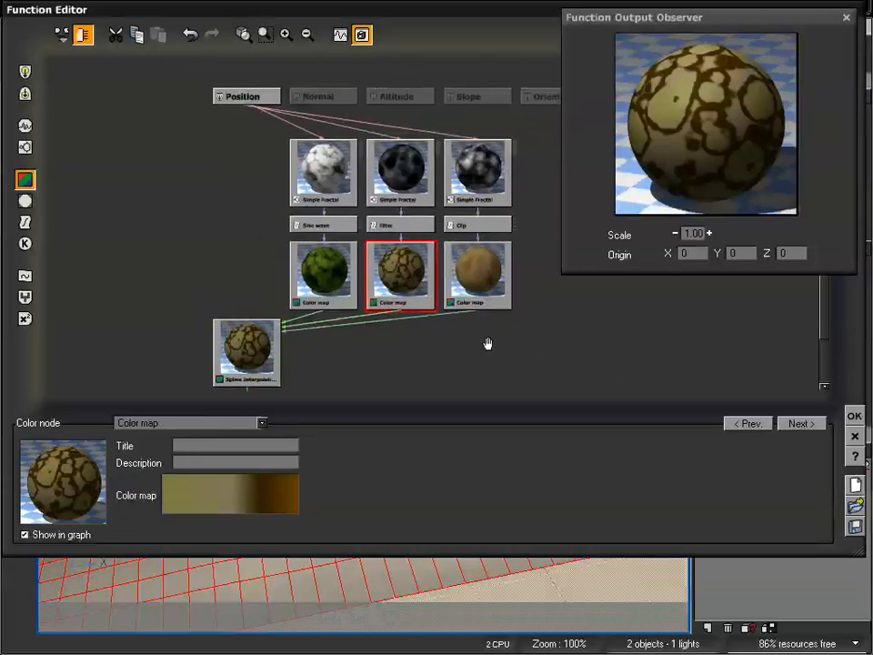
pyautogui.click(244, 347)
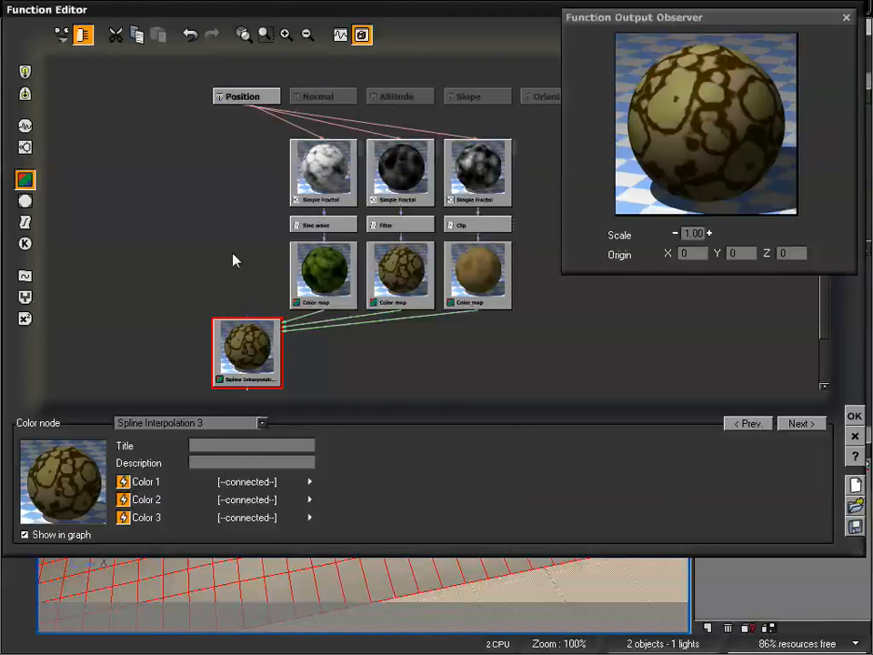
# Add a fourth Simple Fractal beside the first one, set its noise to Cellular Patterns / Voronoi, and align it with the row.
pyautogui.moveTo(241, 241); pyautogui.dragTo(227, 221)
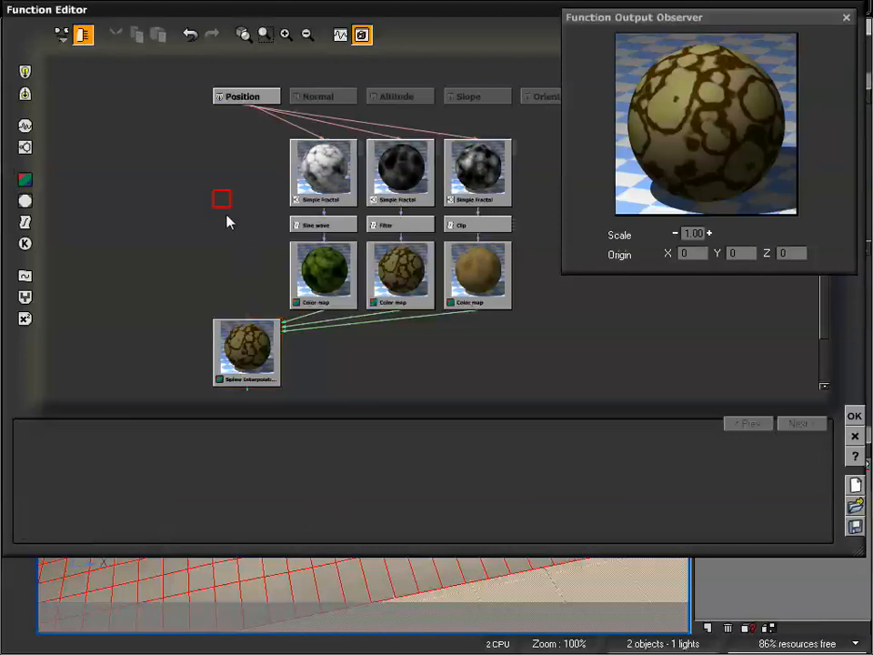
pyautogui.click(25, 147)
pyautogui.moveTo(230, 194); pyautogui.dragTo(202, 196)
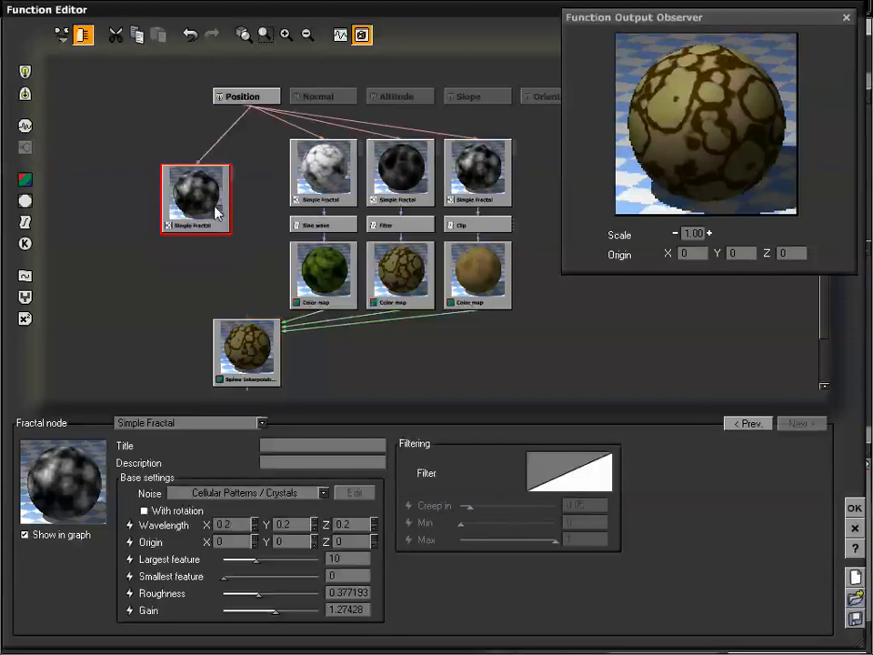
pyautogui.click(261, 492)
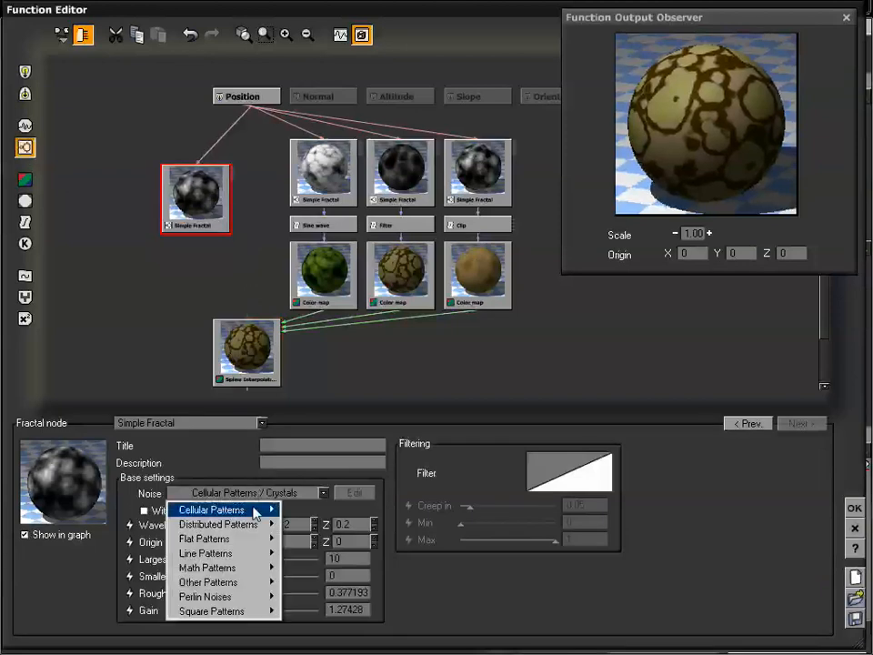
pyautogui.moveTo(254, 513)
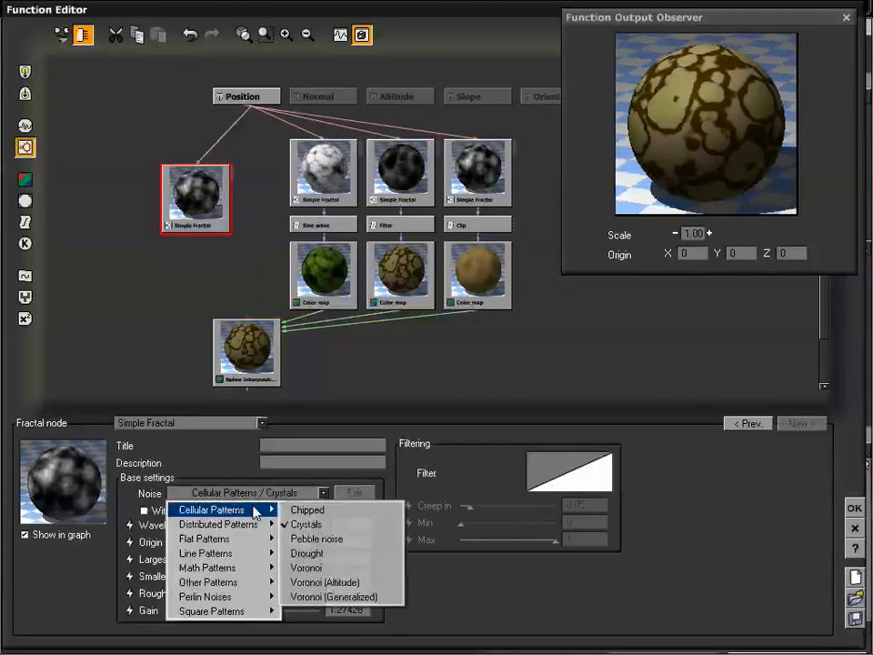
pyautogui.click(320, 568)
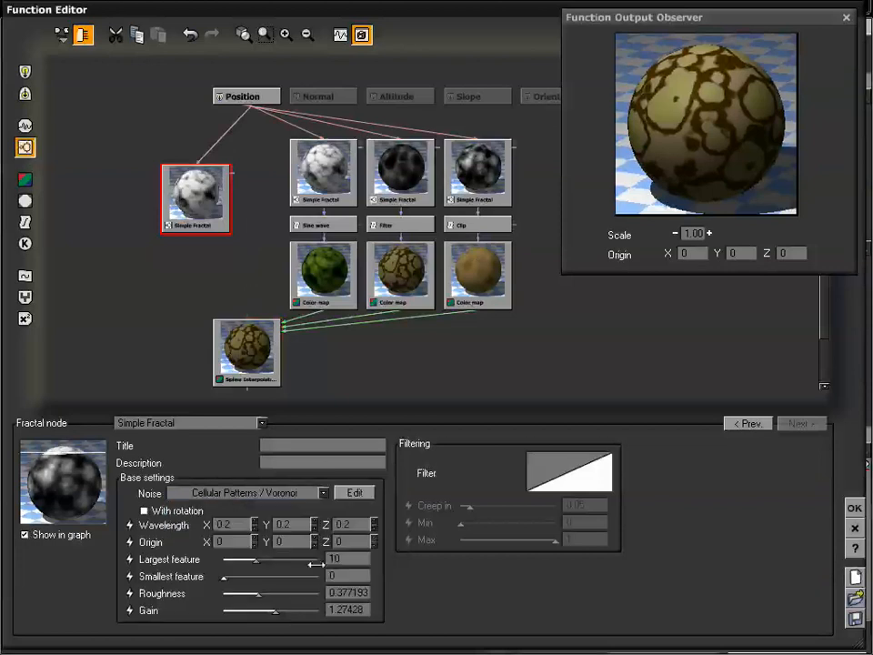
pyautogui.moveTo(210, 195); pyautogui.dragTo(234, 185)
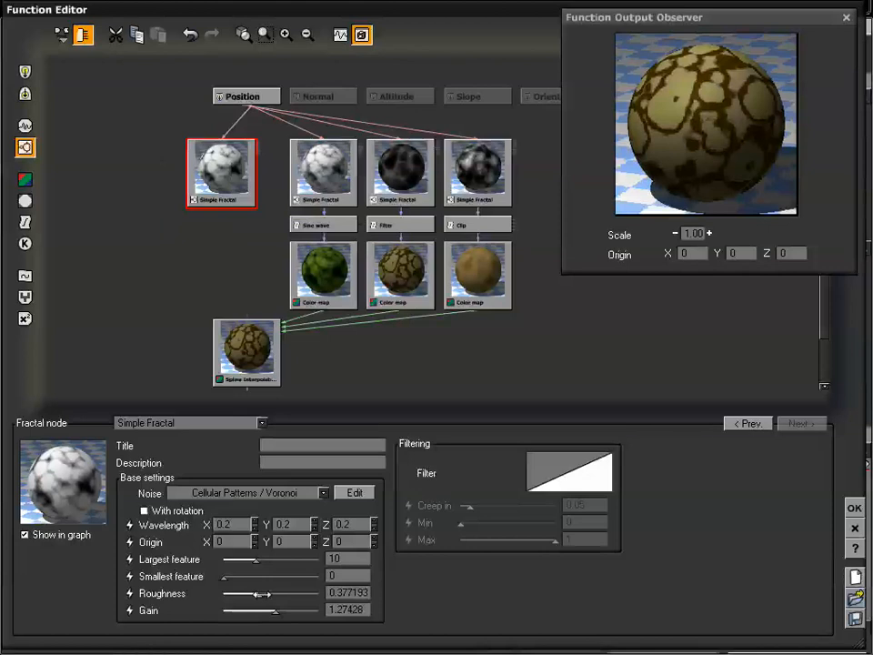
# Set the fourth Simple Fractal's gain to about 0.72 and its X, Y and Z wavelength to 0.3.
pyautogui.moveTo(280, 611); pyautogui.dragTo(264, 612)
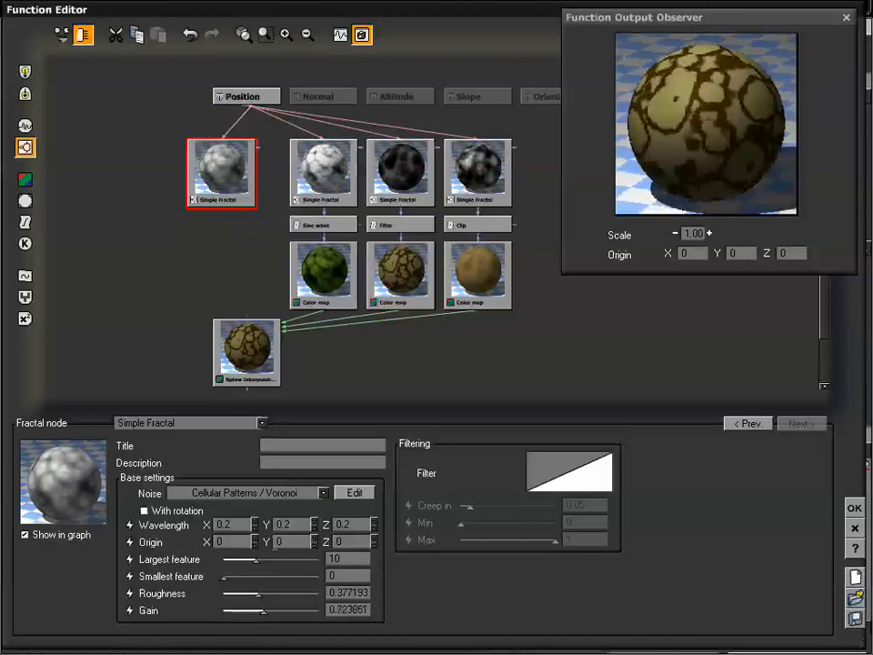
pyautogui.click(228, 525)
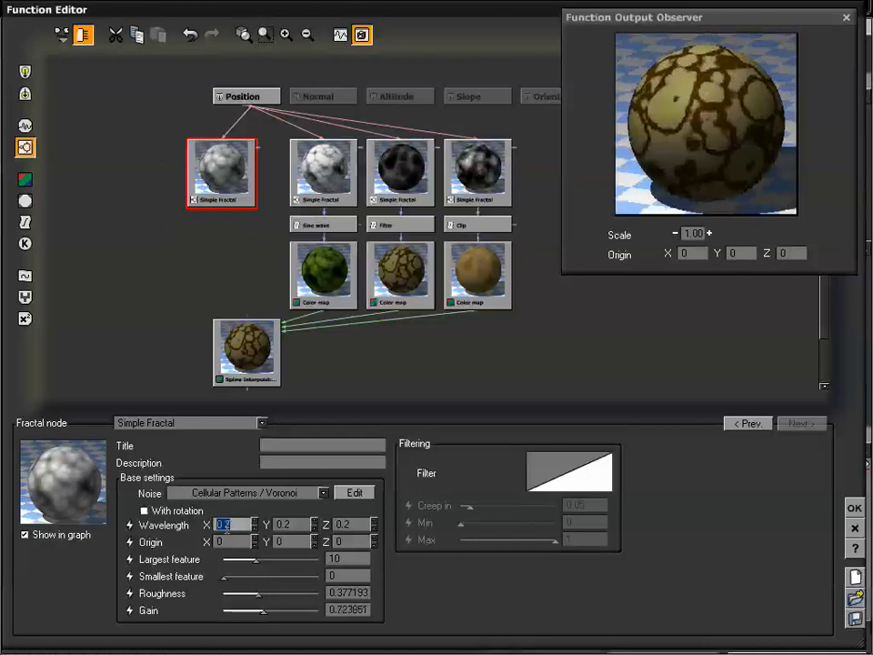
pyautogui.write('.3')
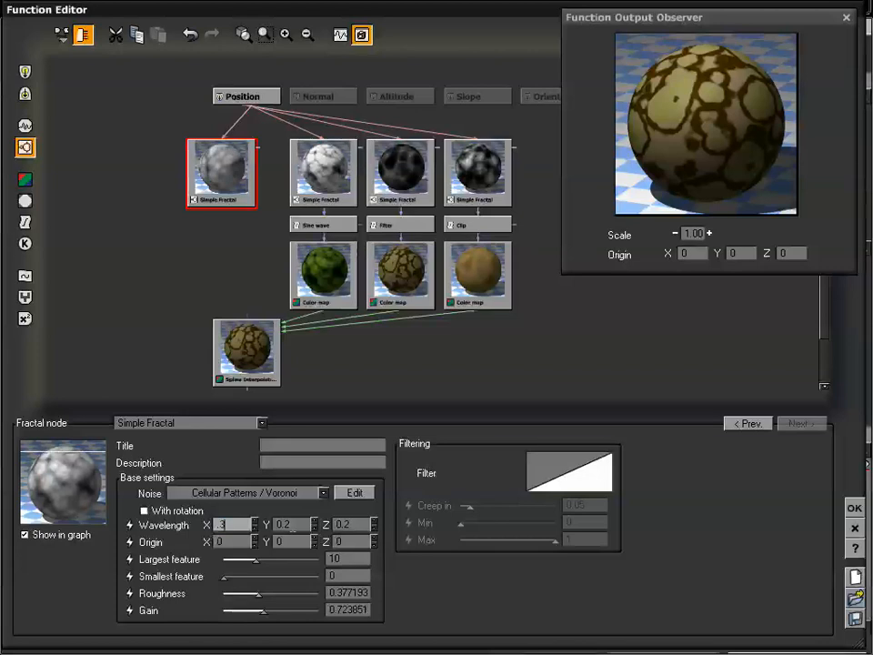
pyautogui.doubleClick(306, 525)
pyautogui.write('.3')
pyautogui.doubleClick(350, 523)
pyautogui.write('.3')
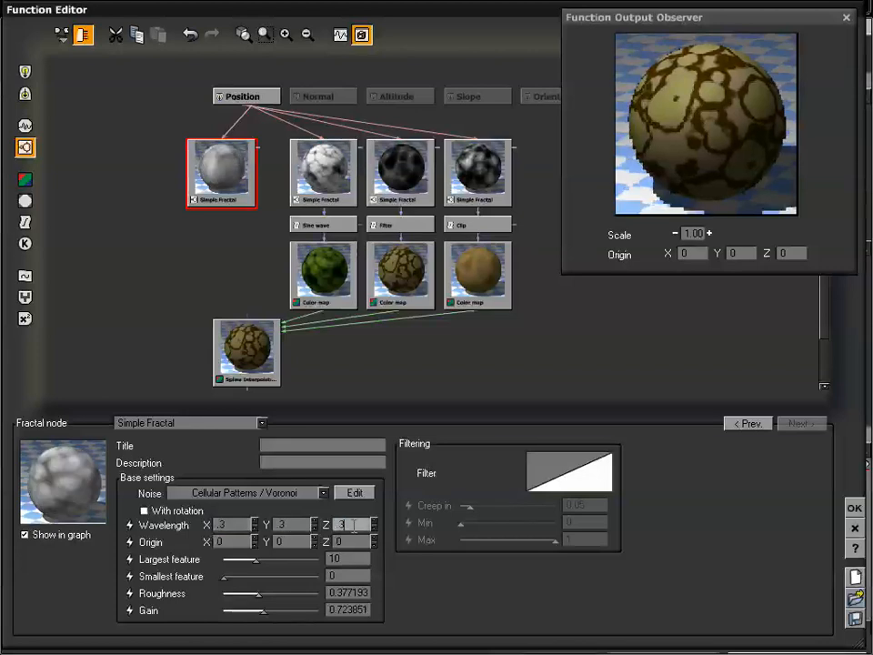
pyautogui.press('Delete')
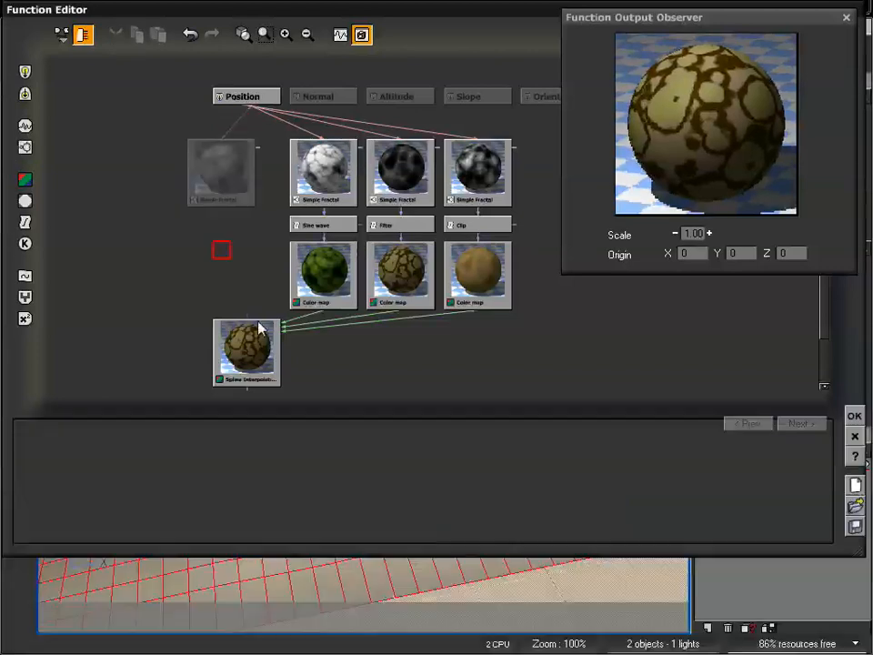
# Connect the fourth Simple Fractal to Spline Interpolation 3 and check the blended color.
pyautogui.moveTo(247, 313); pyautogui.dragTo(240, 284)
pyautogui.moveTo(226, 245); pyautogui.dragTo(220, 207)
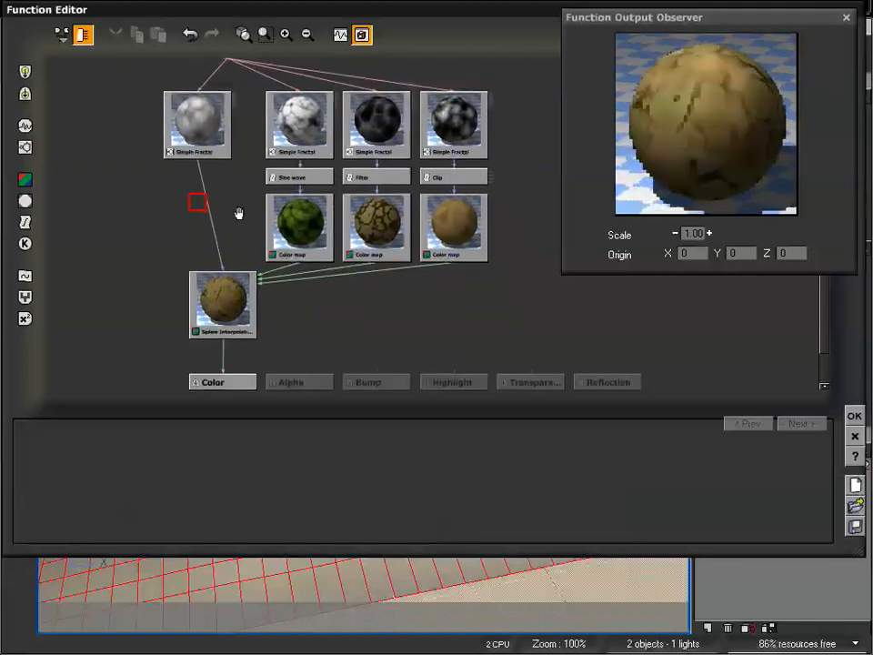
pyautogui.click(242, 293)
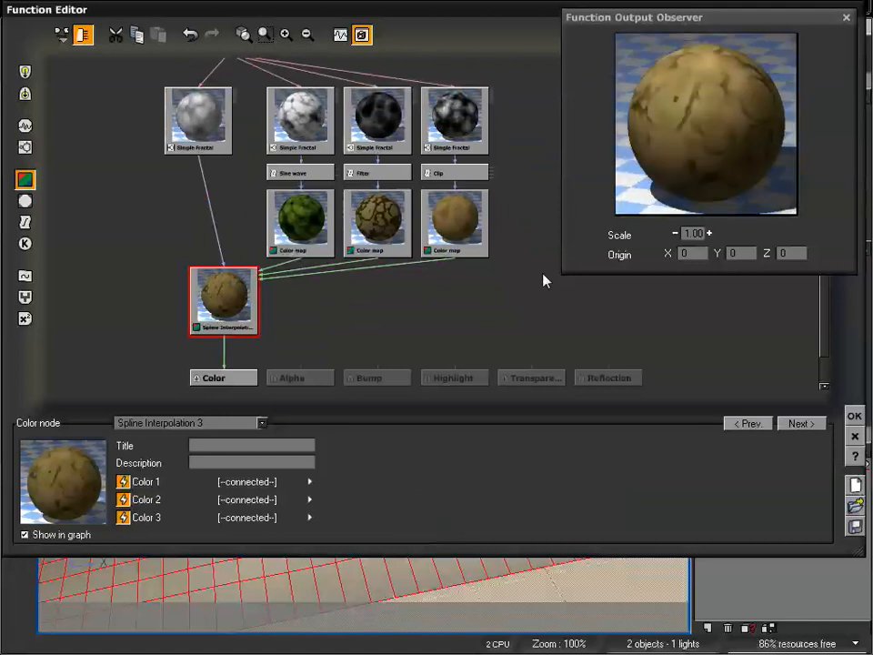
pyautogui.moveTo(494, 285); pyautogui.dragTo(461, 293)
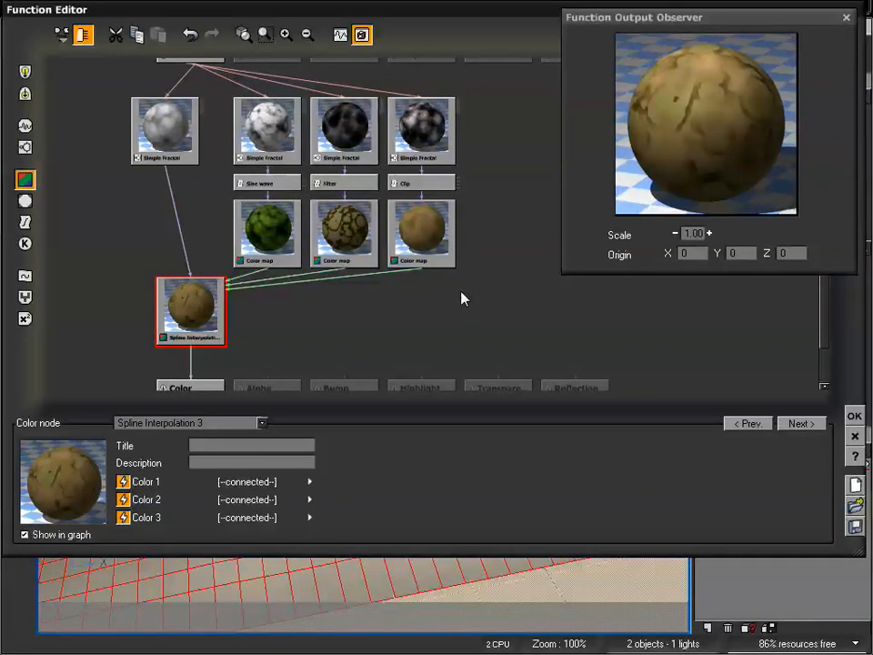
pyautogui.moveTo(363, 331); pyautogui.dragTo(387, 323)
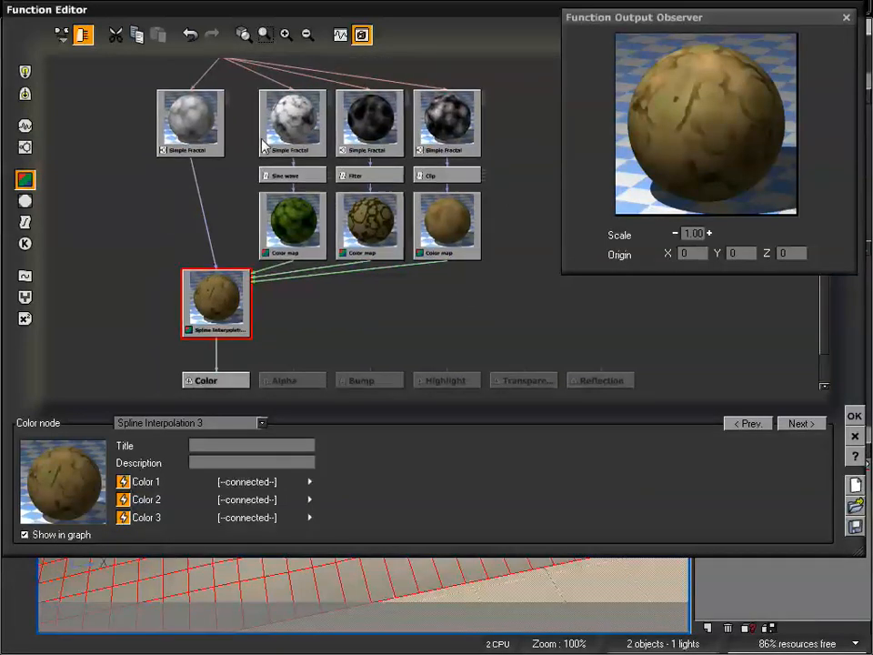
# Insert a filter node between the fourth Simple Fractal and Spline Interpolation 3, and set its type to Partial Filter.
pyautogui.click(205, 129)
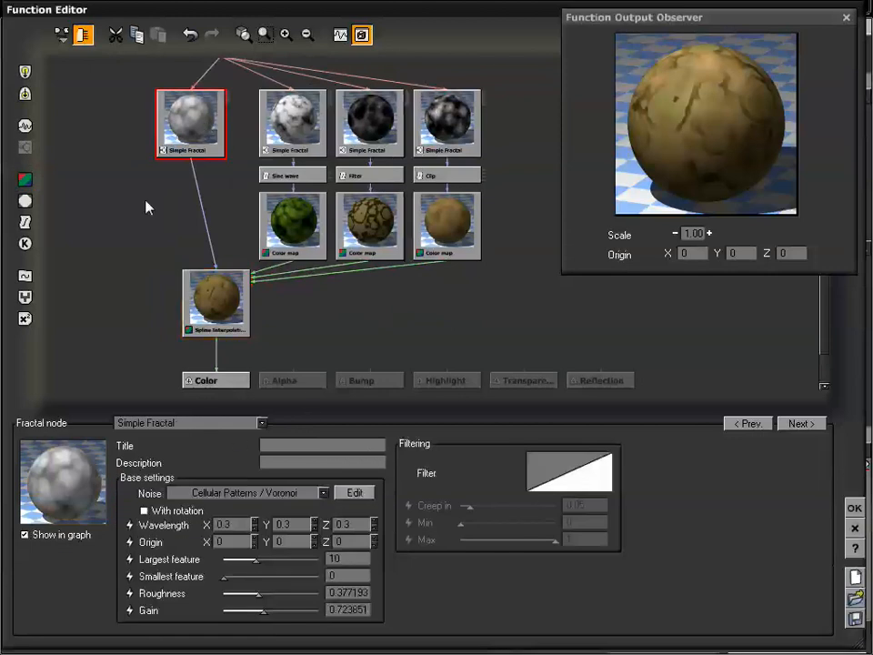
pyautogui.click(201, 191)
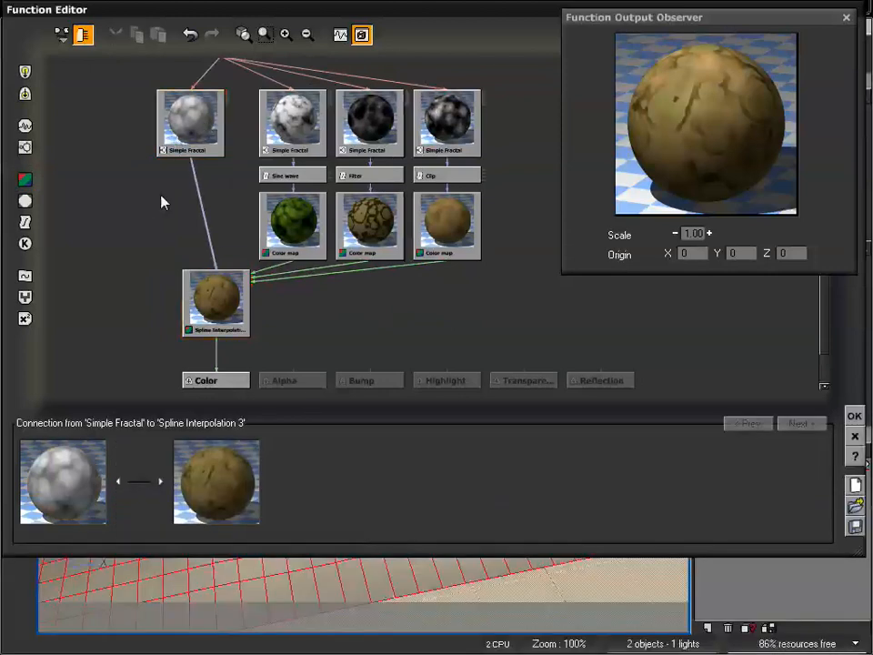
pyautogui.click(24, 222)
pyautogui.click(177, 249)
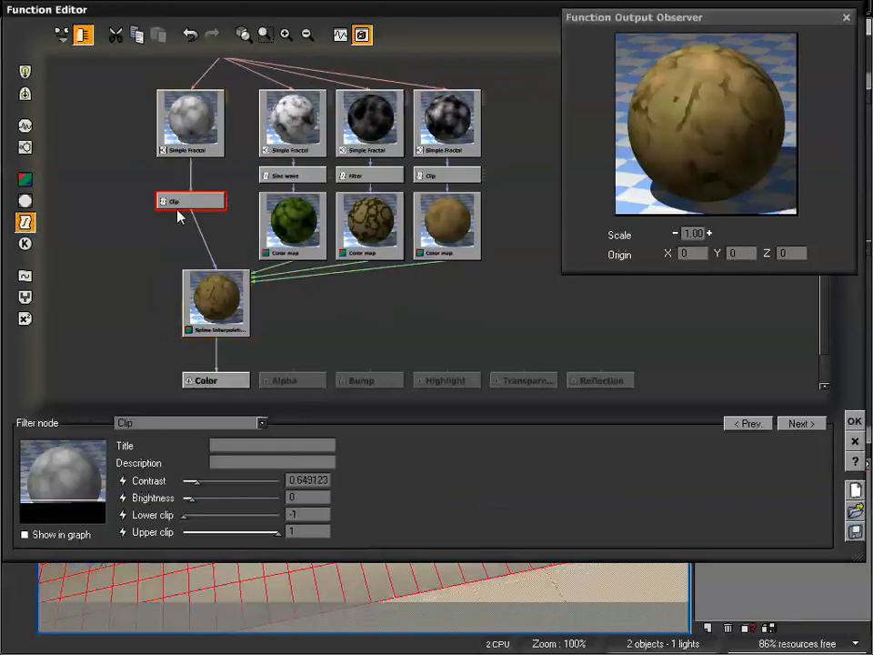
pyautogui.click(182, 424)
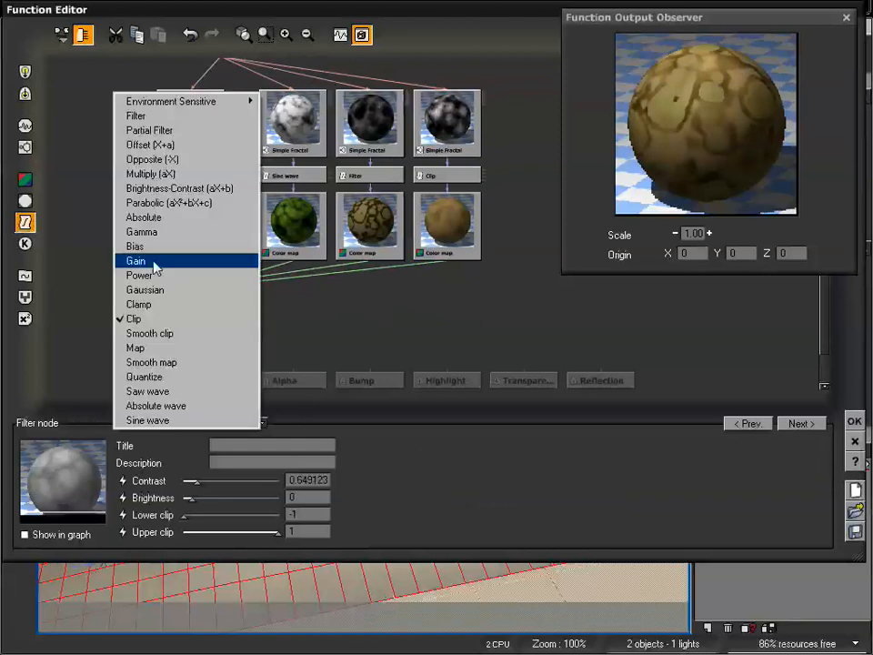
pyautogui.click(152, 131)
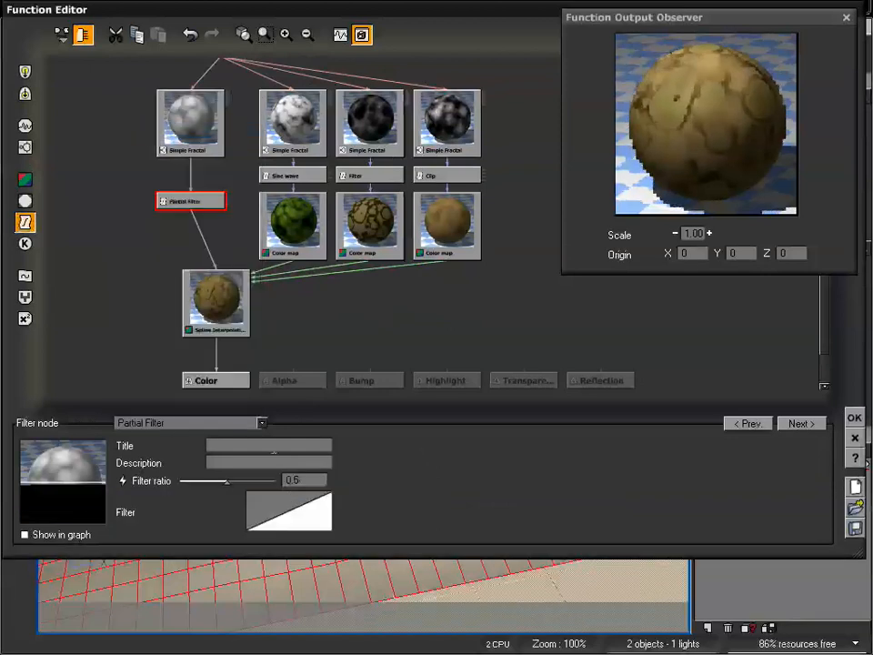
# Open the Partial Filter's curve for editing and add a smooth keypoint near its centre, at about X -0.01, Y 0.12.
pyautogui.rightClick(301, 519)
pyautogui.click(312, 529)
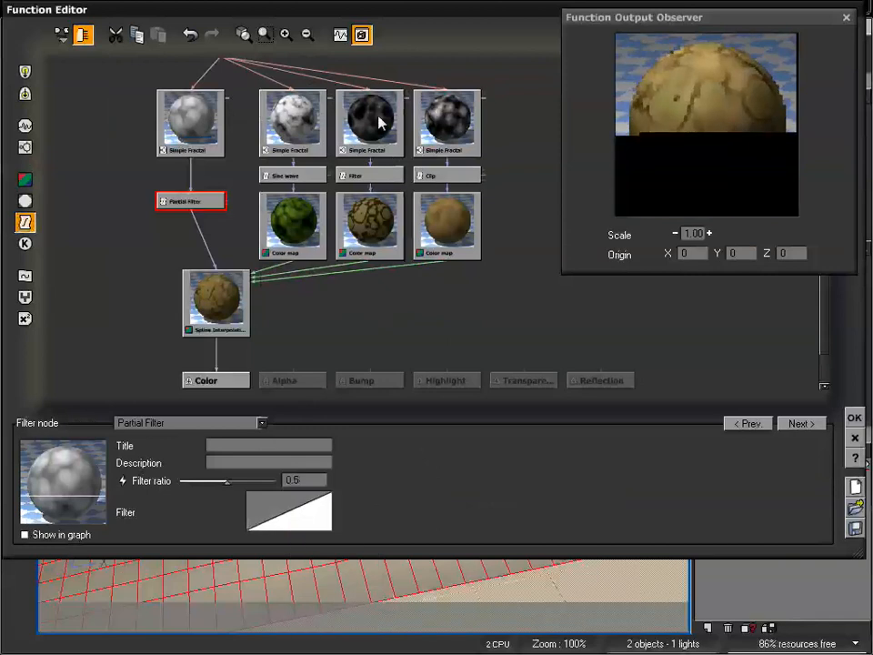
pyautogui.rightClick(295, 515)
pyautogui.click(313, 517)
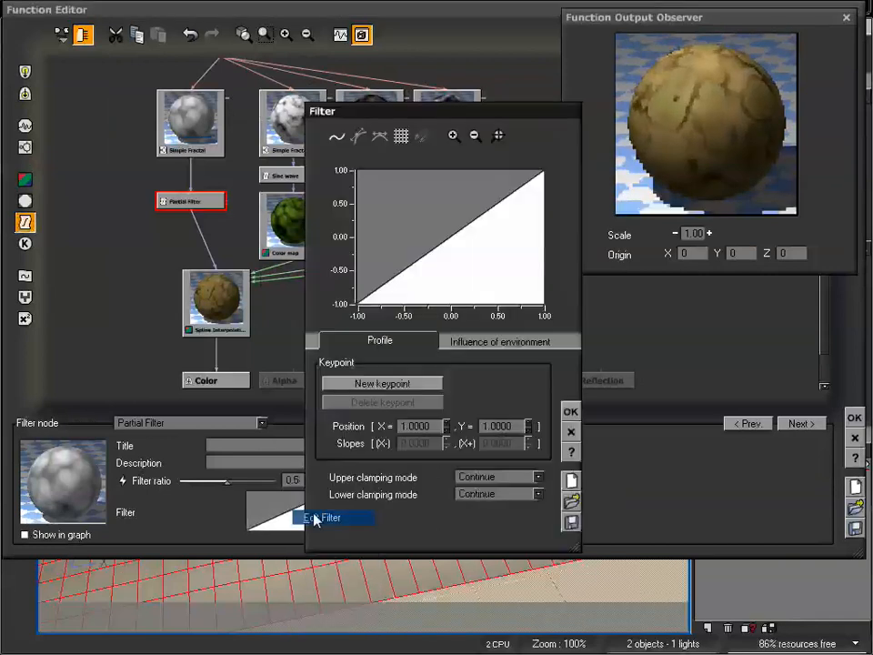
pyautogui.moveTo(417, 121); pyautogui.dragTo(388, 94)
pyautogui.click(306, 114)
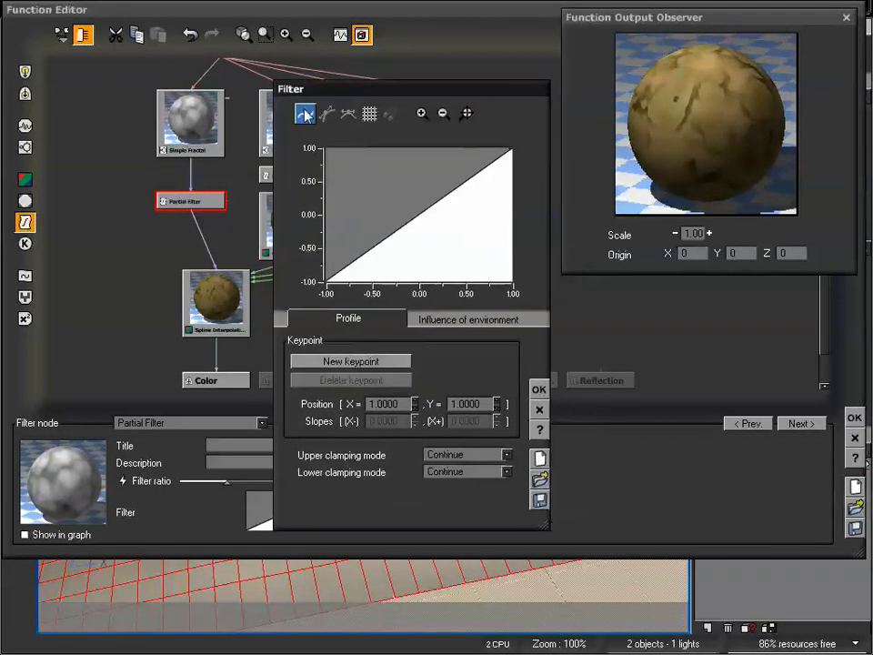
pyautogui.click(419, 207)
pyautogui.click(377, 361)
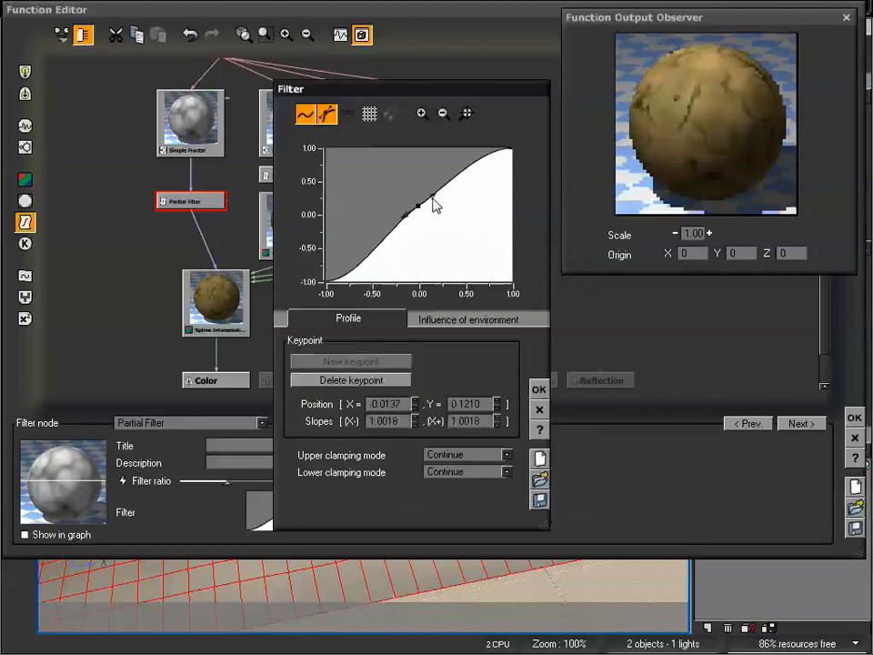
# Reshape the filter curve into a peak and dip, with its keypoint at about X -0.59, Y -0.15 and slopes of about -3.5.
pyautogui.moveTo(431, 193); pyautogui.dragTo(401, 239)
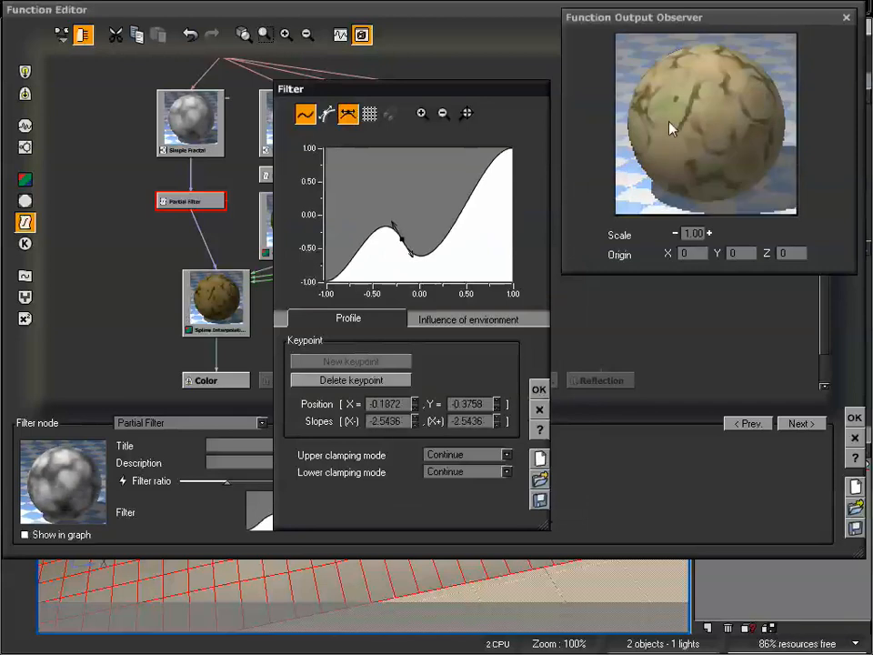
pyautogui.moveTo(402, 240); pyautogui.dragTo(371, 252)
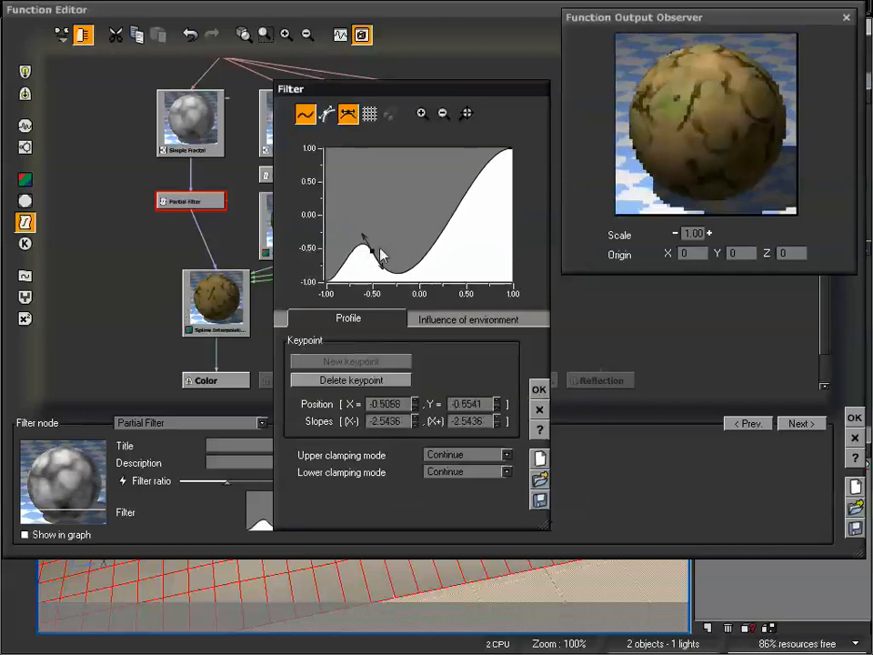
pyautogui.moveTo(361, 236)
pyautogui.mouseDown()
pyautogui.moveTo(369, 221)
pyautogui.moveTo(360, 227)
pyautogui.moveTo(366, 244)
pyautogui.moveTo(353, 202)
pyautogui.moveTo(363, 224)
pyautogui.mouseUp()
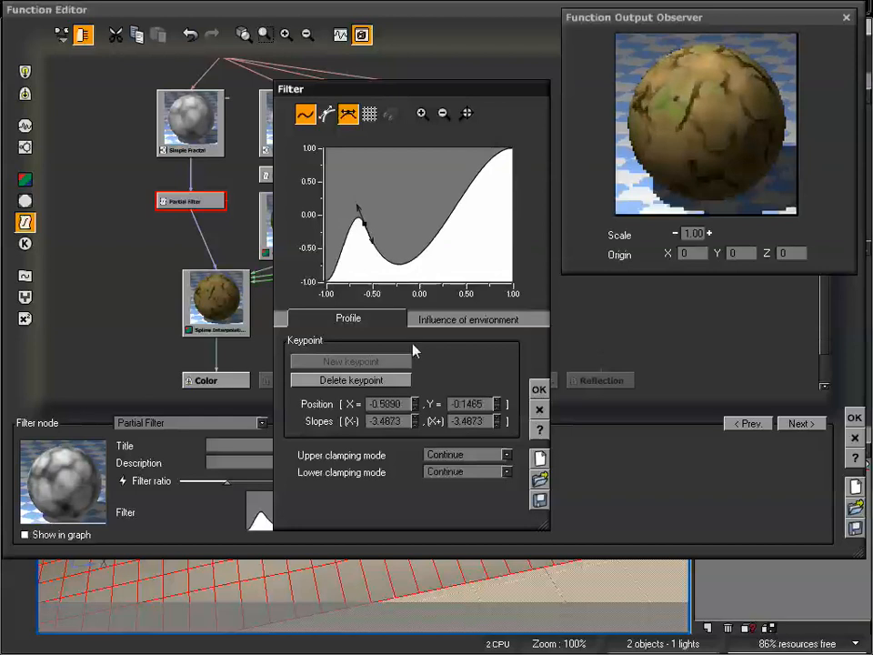
pyautogui.click(538, 389)
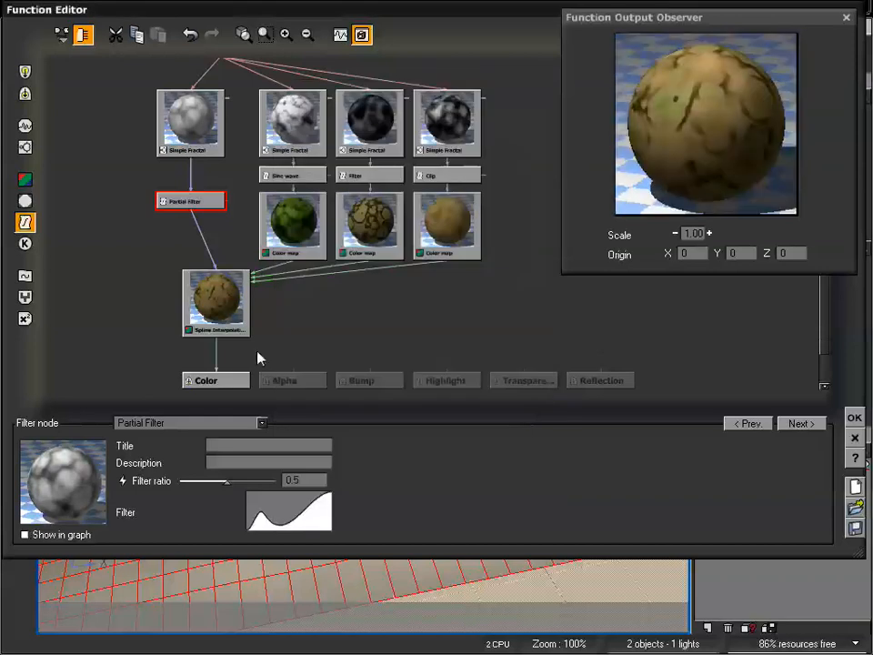
# Change the Spline Interpolation 3 node to Linear Interpolation 3 and reconnect the three color maps to its color inputs.
pyautogui.click(224, 302)
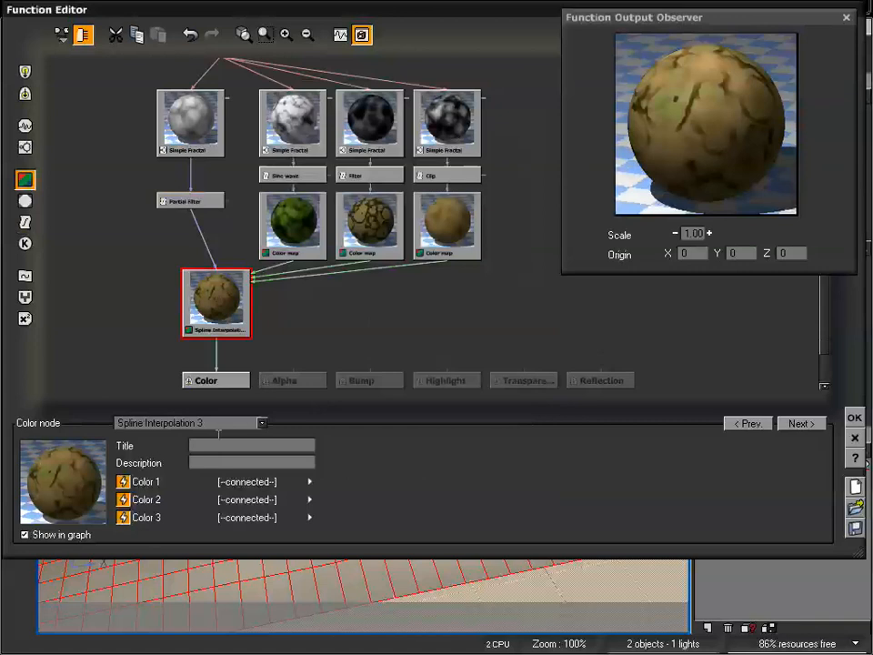
pyautogui.click(183, 425)
pyautogui.click(203, 526)
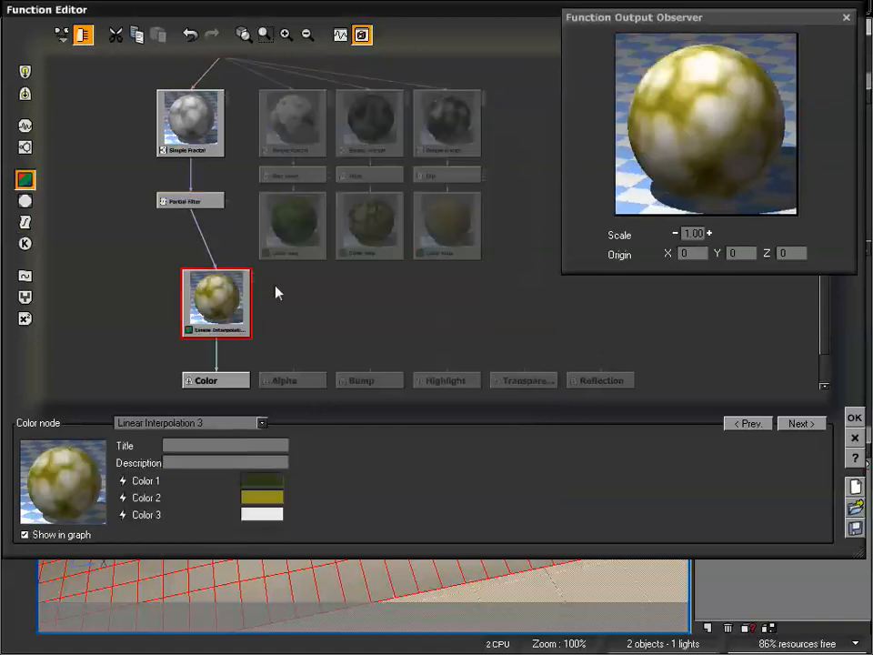
pyautogui.moveTo(255, 273); pyautogui.dragTo(368, 262)
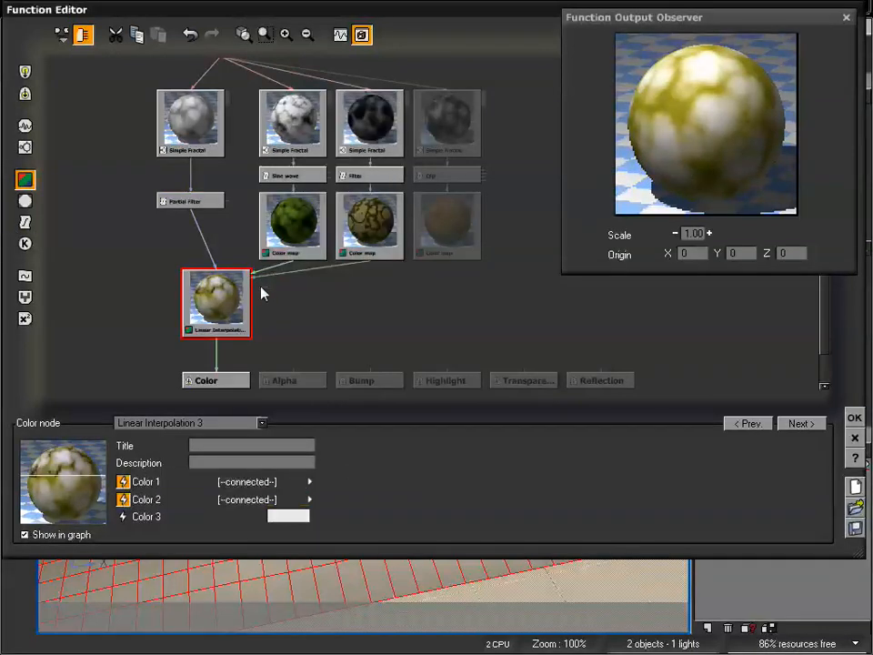
pyautogui.moveTo(255, 276); pyautogui.dragTo(448, 261)
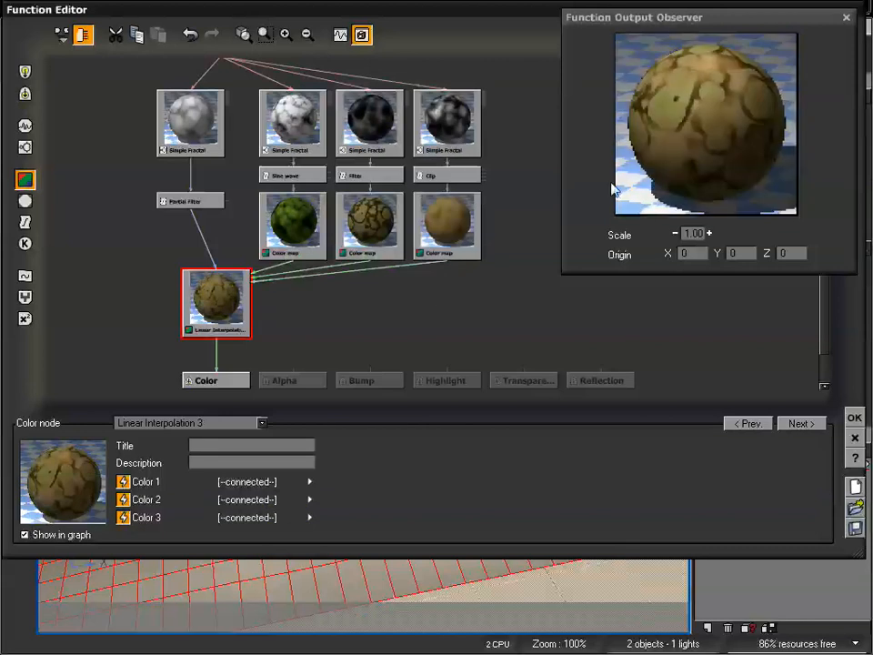
# Change the Linear Interpolation 3 node to 3 Color Output and reconnect the three color maps to its color inputs.
pyautogui.click(262, 424)
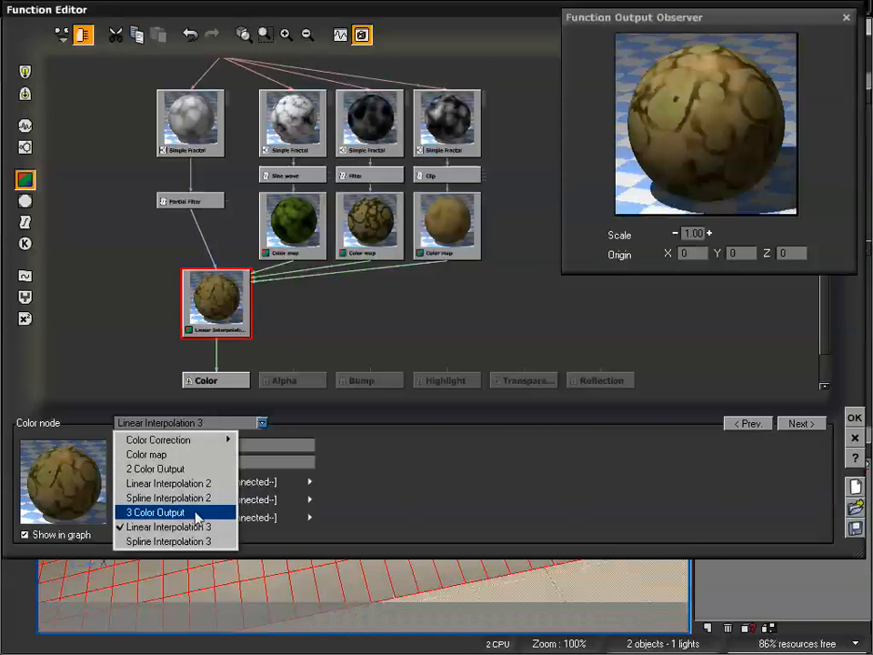
pyautogui.click(196, 513)
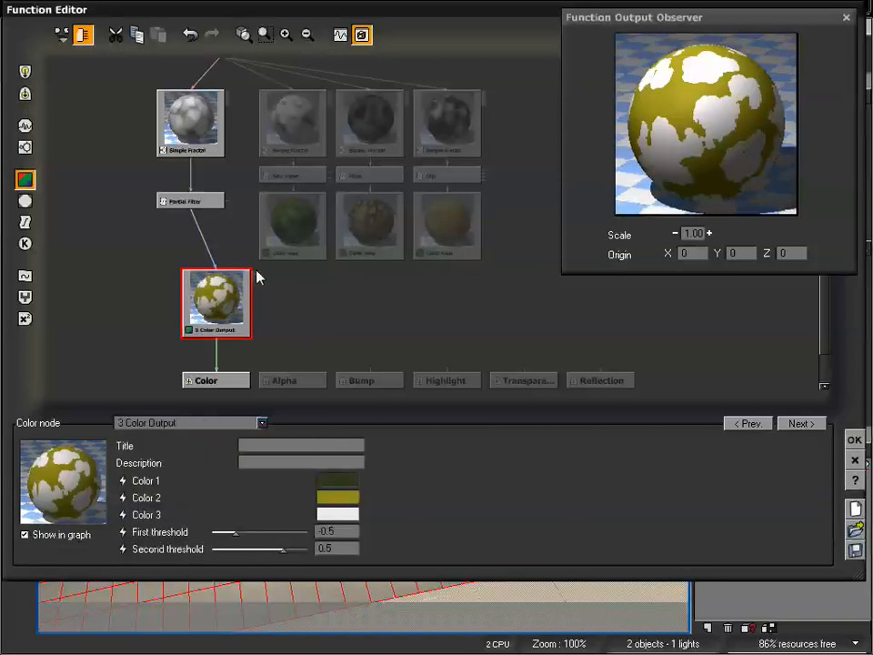
pyautogui.moveTo(257, 275); pyautogui.dragTo(369, 260)
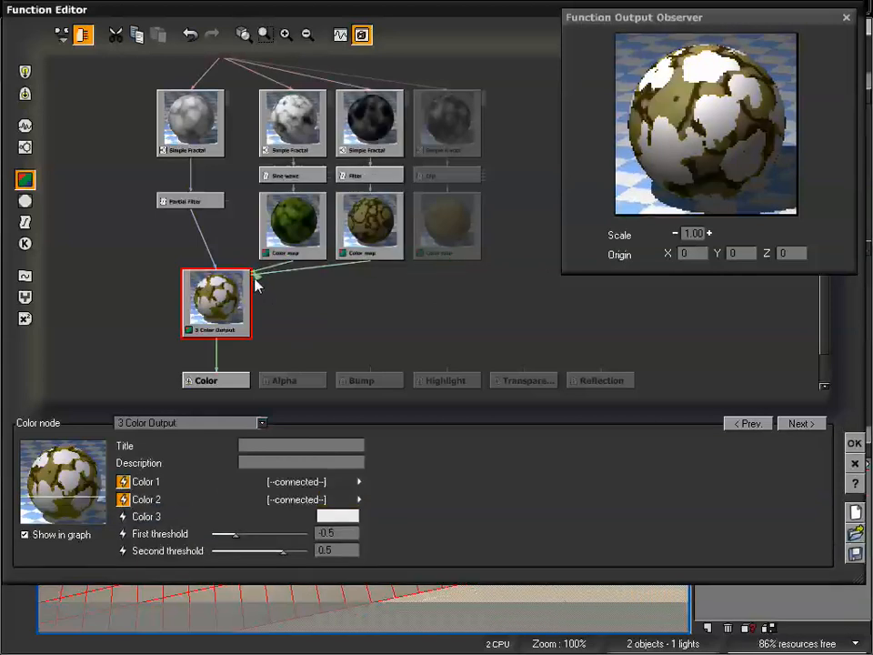
pyautogui.moveTo(256, 278); pyautogui.dragTo(441, 266)
pyautogui.moveTo(445, 261); pyautogui.dragTo(445, 263)
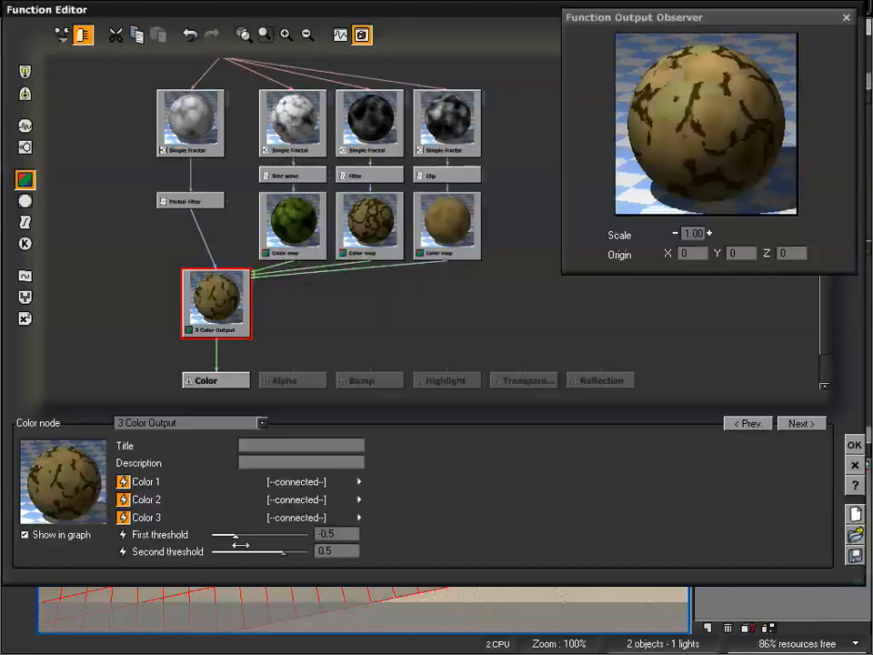
# Try higher first threshold values on the 3 Color Output node, about 0.39 and 0.08.
pyautogui.moveTo(236, 537); pyautogui.dragTo(280, 535)
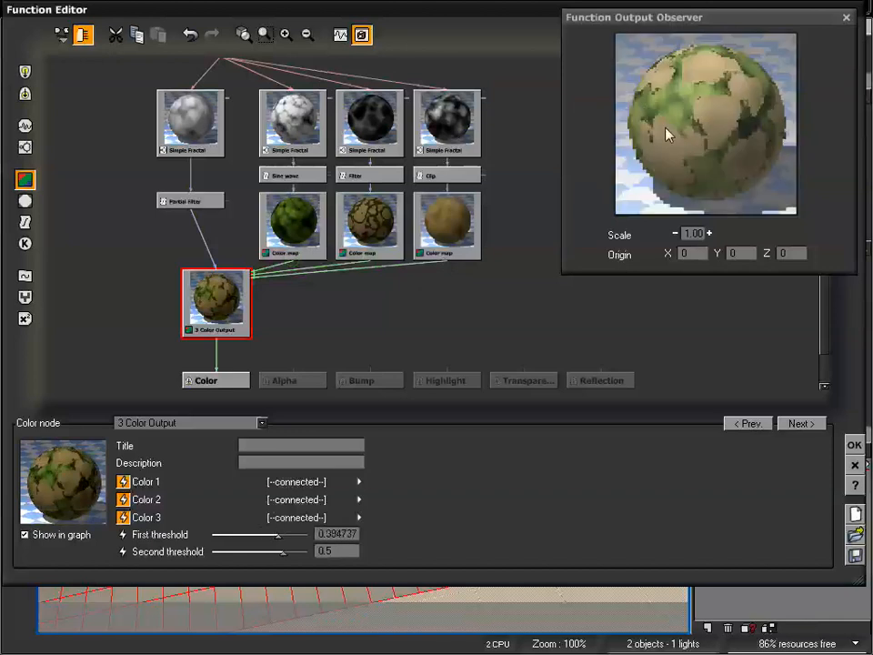
pyautogui.moveTo(279, 536); pyautogui.dragTo(263, 535)
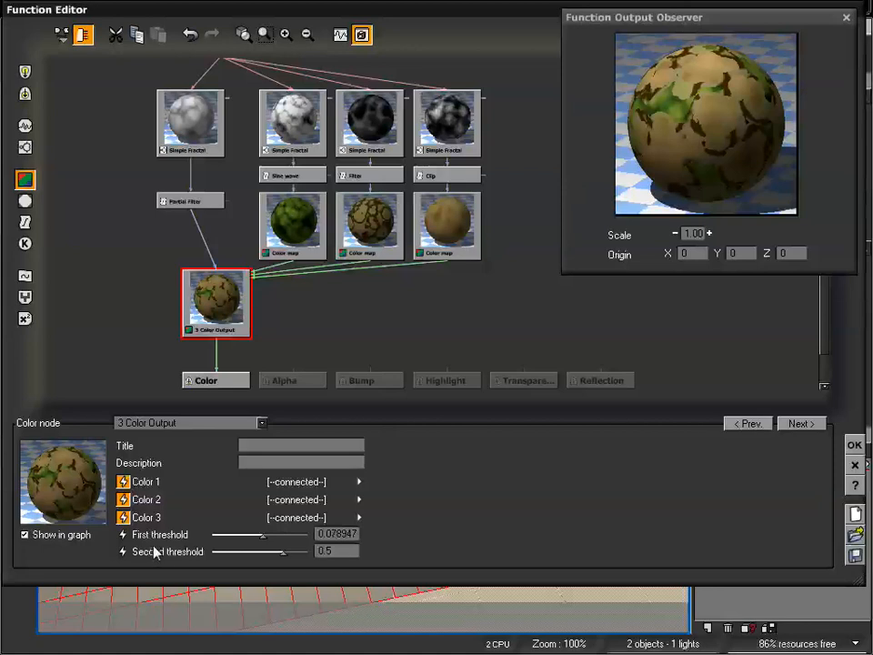
# Delete the Partial Filter between the fourth Simple Fractal and the 3 Color Output node.
pyautogui.moveTo(538, 228); pyautogui.dragTo(532, 234)
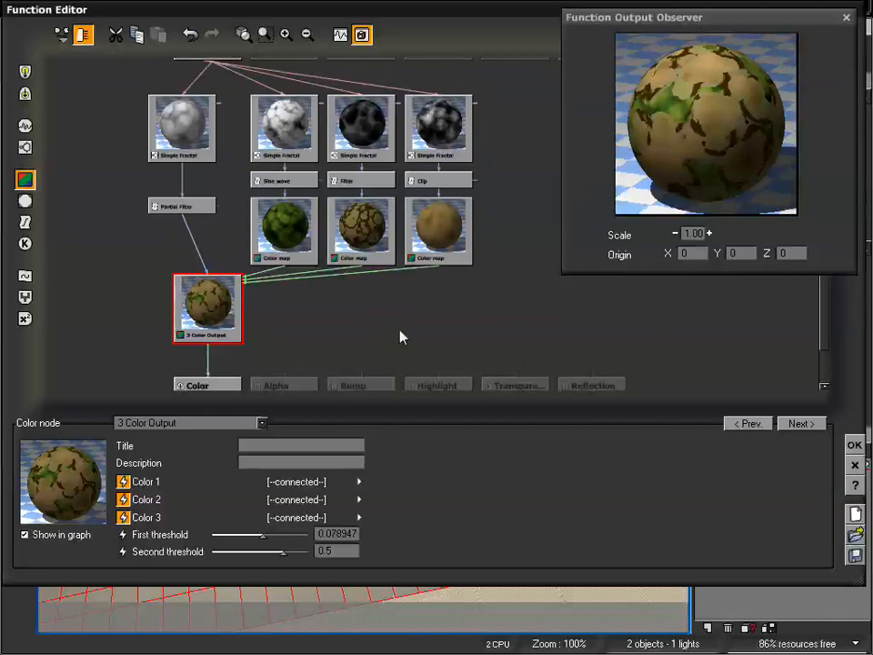
pyautogui.click(204, 211)
pyautogui.press('Delete')
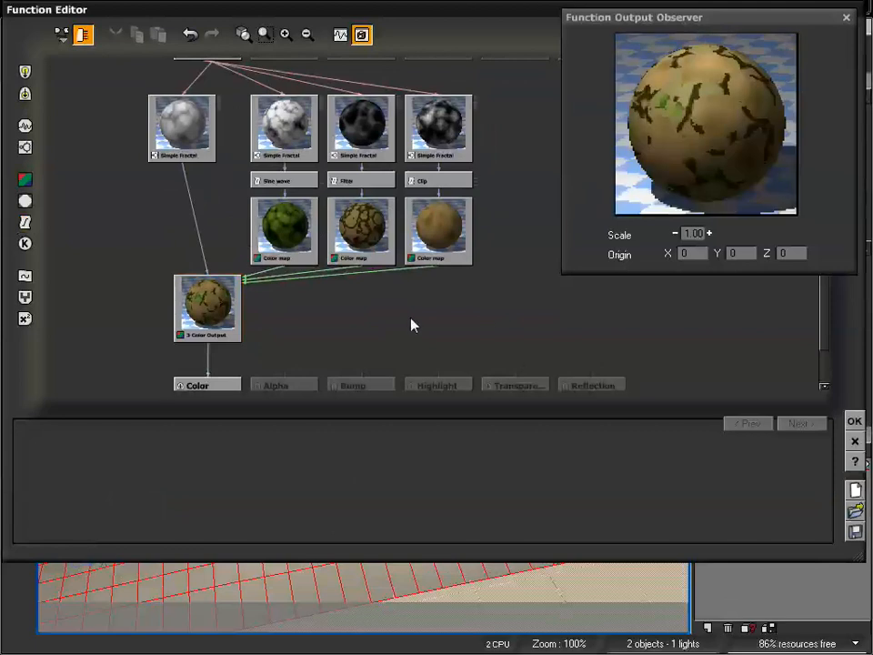
# Add a fifth Simple Fractal beside the 3 Color Output node and set its noise to Perlin Noises / Value-Gradient.
pyautogui.moveTo(485, 316); pyautogui.dragTo(479, 308, button='right')
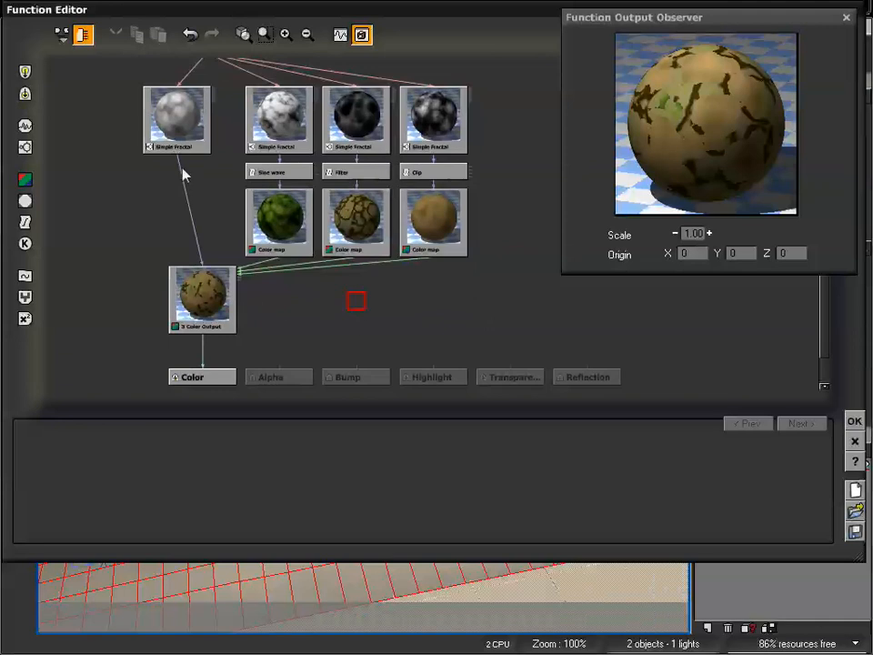
pyautogui.click(25, 146)
pyautogui.moveTo(357, 296); pyautogui.dragTo(313, 308)
pyautogui.click(300, 492)
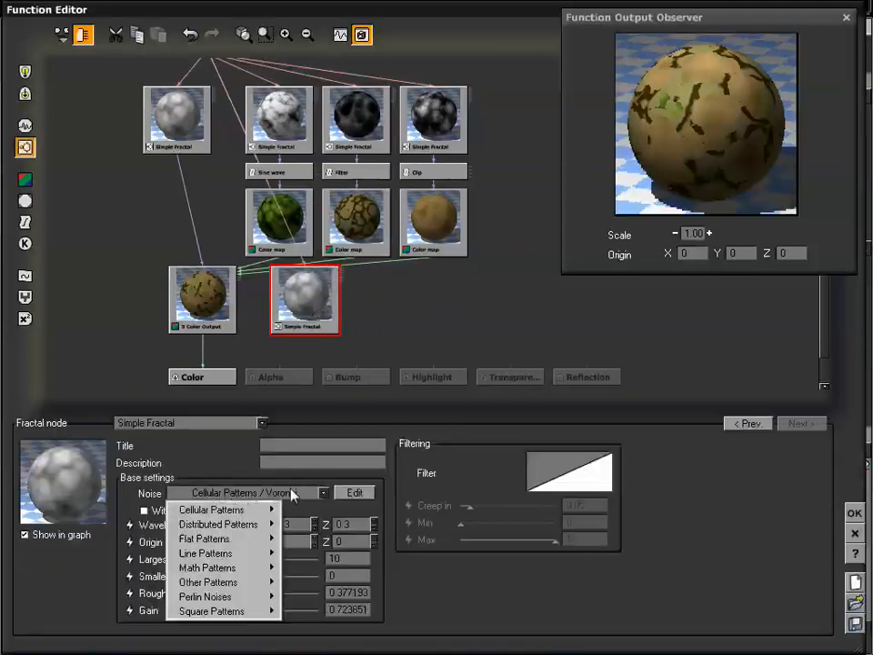
pyautogui.moveTo(223, 597)
pyautogui.click(329, 540)
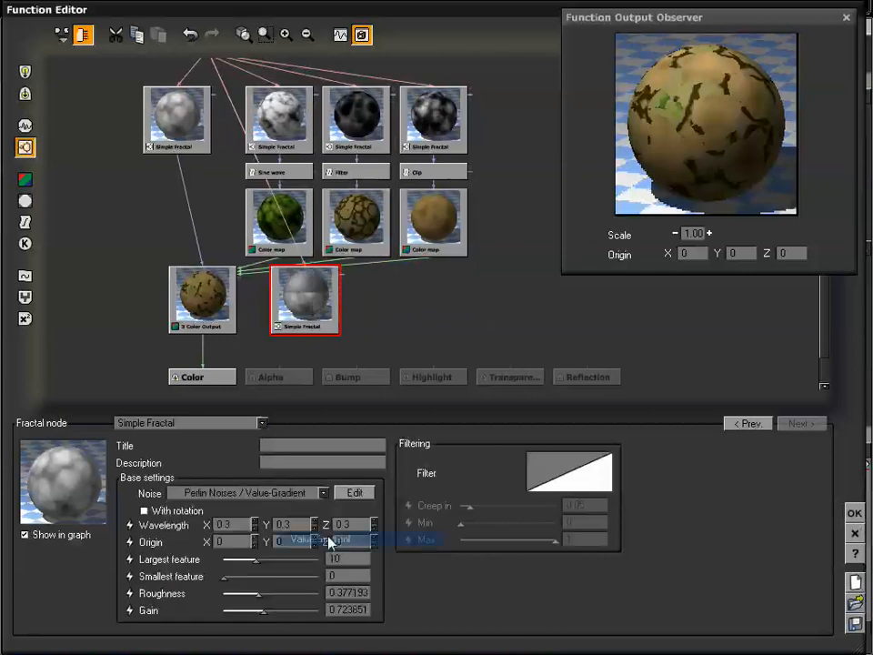
# Set the fifth Simple Fractal's X, Y and Z wavelength to 0.1.
pyautogui.doubleClick(233, 526)
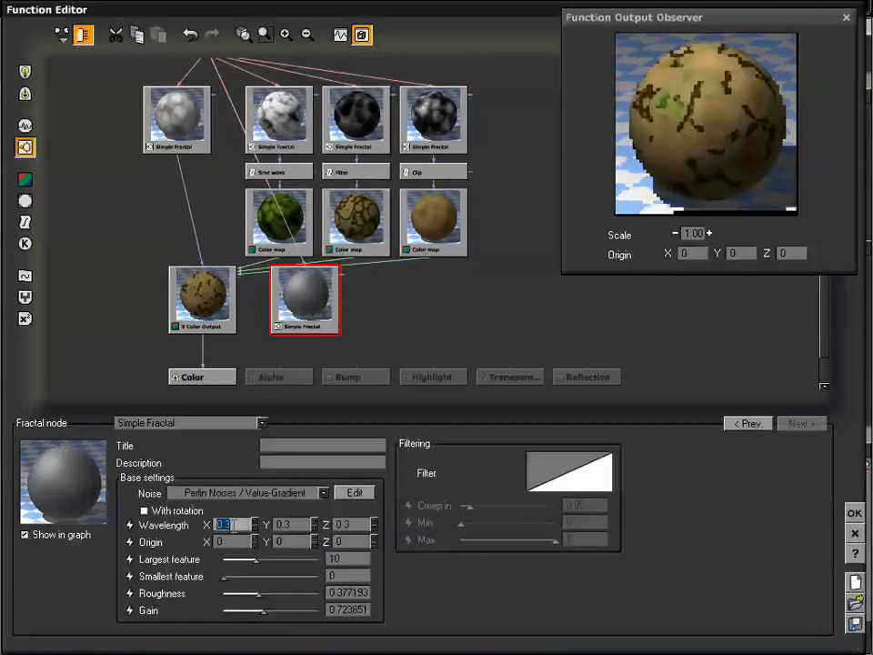
pyautogui.write('.1')
pyautogui.press('Tab')
pyautogui.write('.1')
pyautogui.press('Tab')
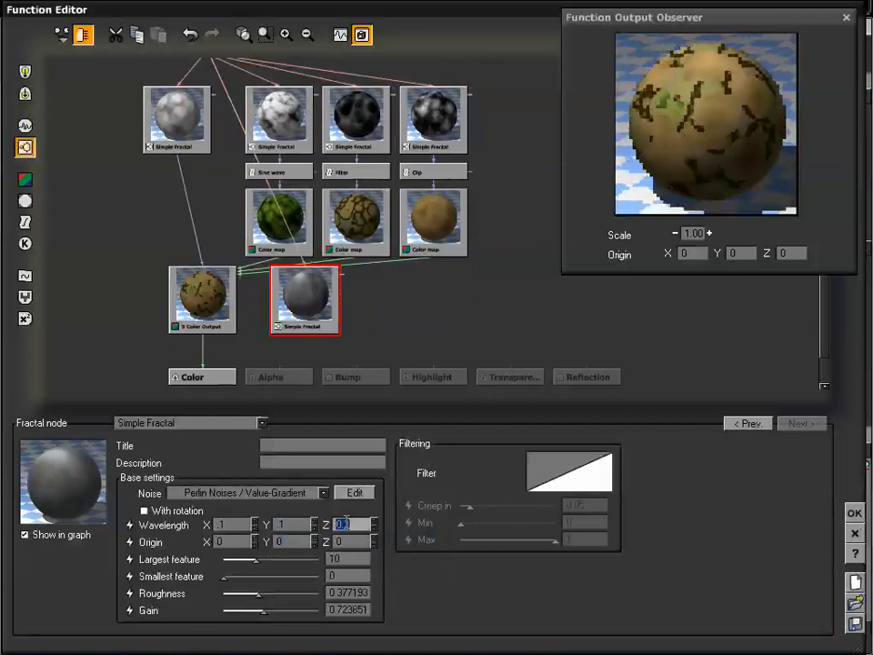
pyautogui.write('.1')
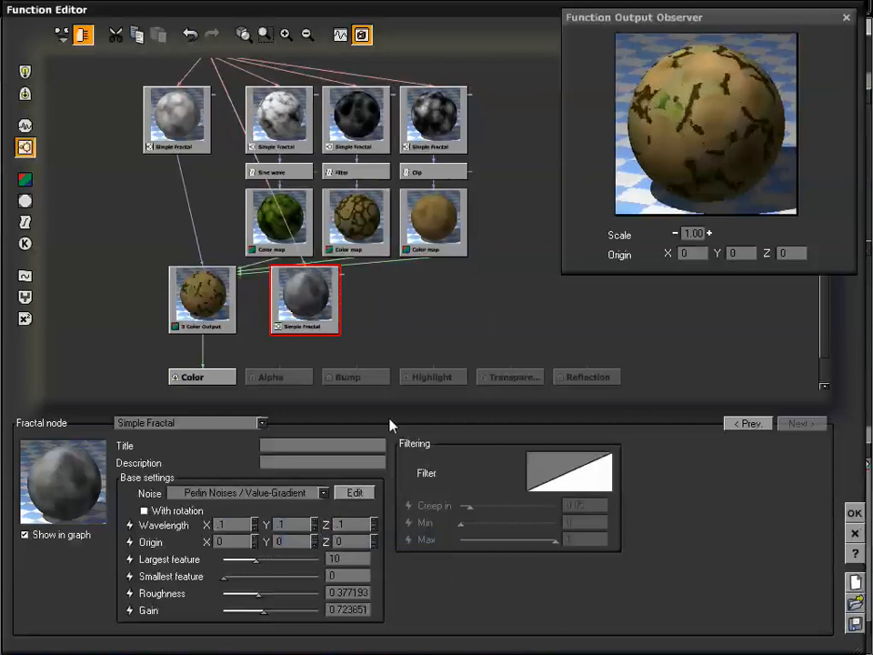
# Connect the fifth Simple Fractal to the 3 Color Output's first threshold and place it above and beyond the row of fractals.
pyautogui.moveTo(355, 322); pyautogui.dragTo(373, 314)
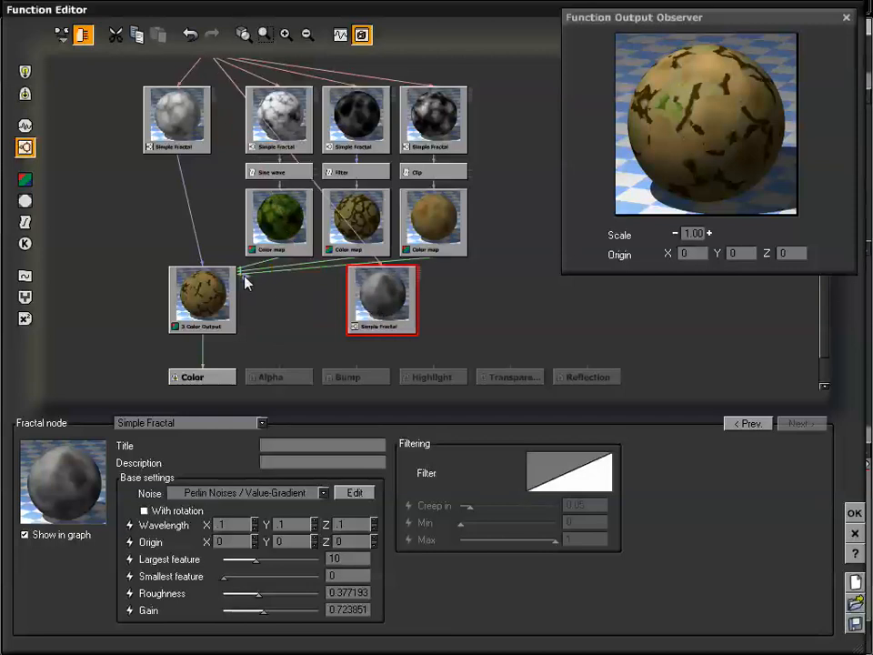
pyautogui.moveTo(245, 283); pyautogui.dragTo(383, 336)
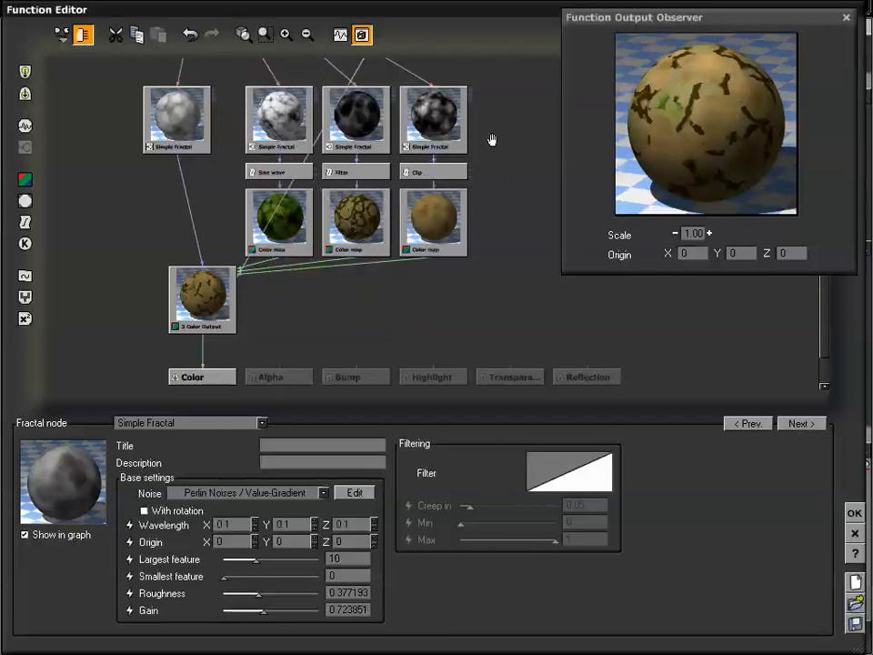
pyautogui.moveTo(492, 139); pyautogui.dragTo(496, 200, button='middle')
pyautogui.moveTo(385, 76); pyautogui.dragTo(512, 124)
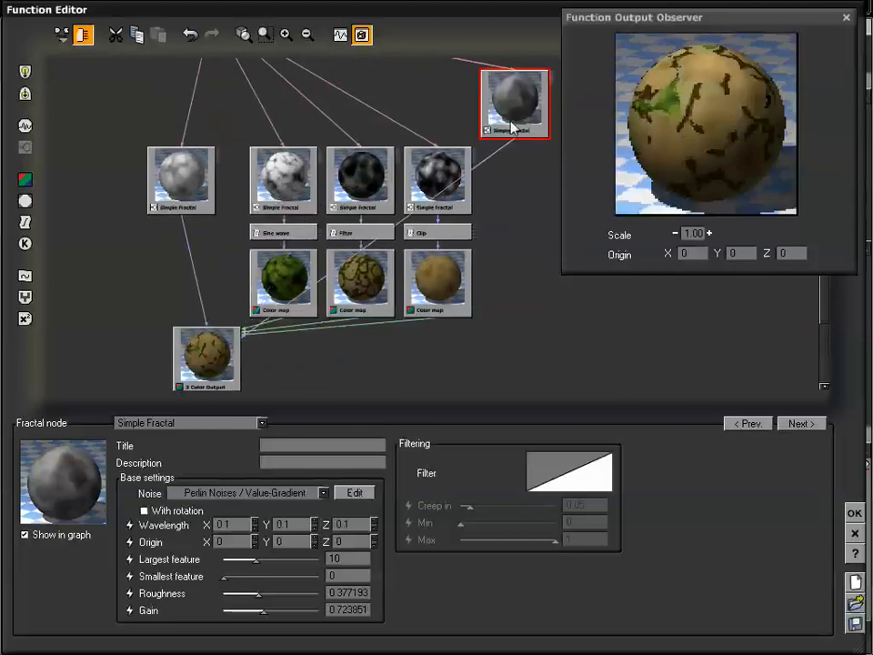
pyautogui.click(211, 356)
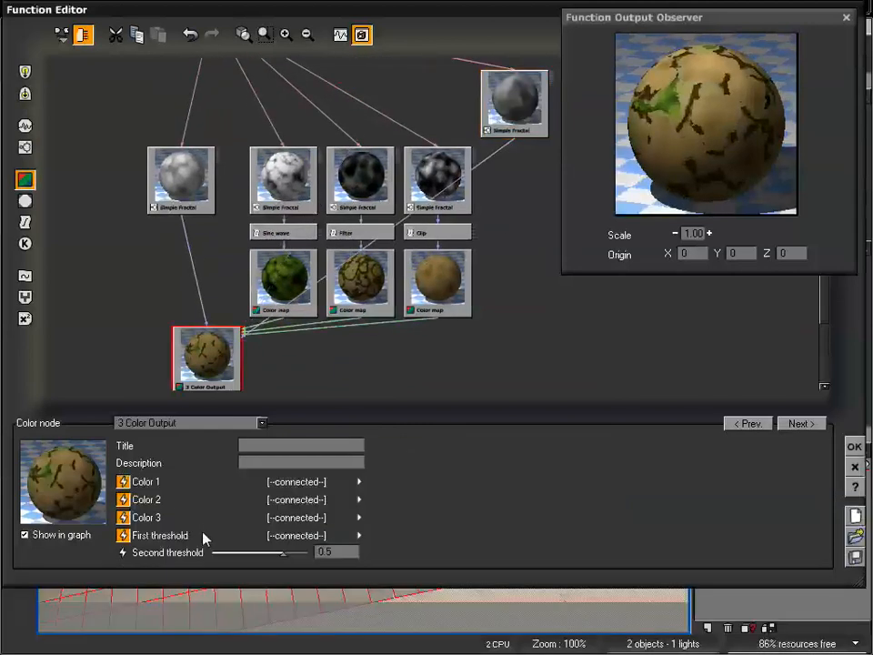
# Add a sixth Simple Fractal below the fifth and set its noise to Cellular Patterns / Crystals.
pyautogui.click(508, 196)
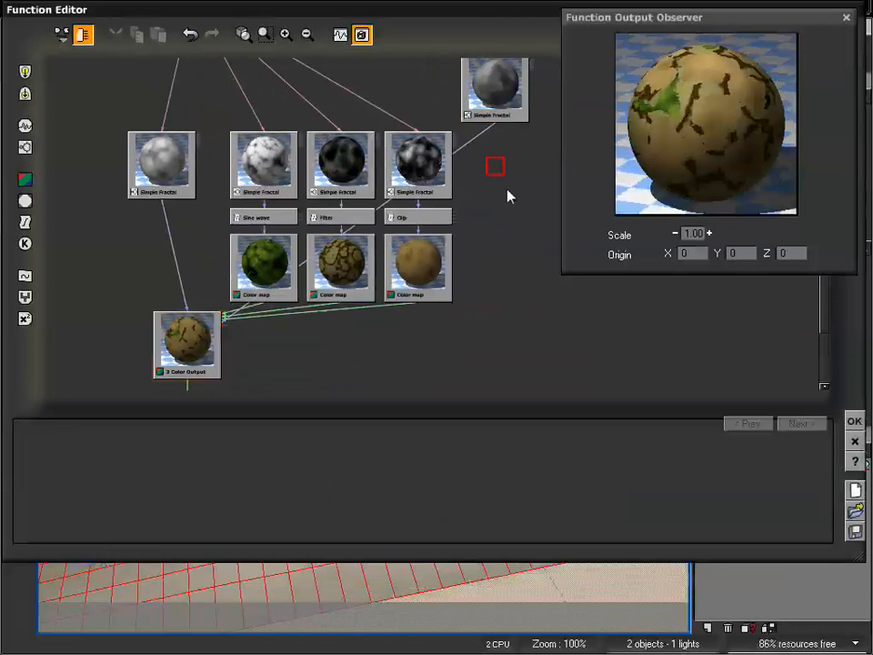
pyautogui.click(26, 148)
pyautogui.moveTo(497, 164); pyautogui.dragTo(506, 195)
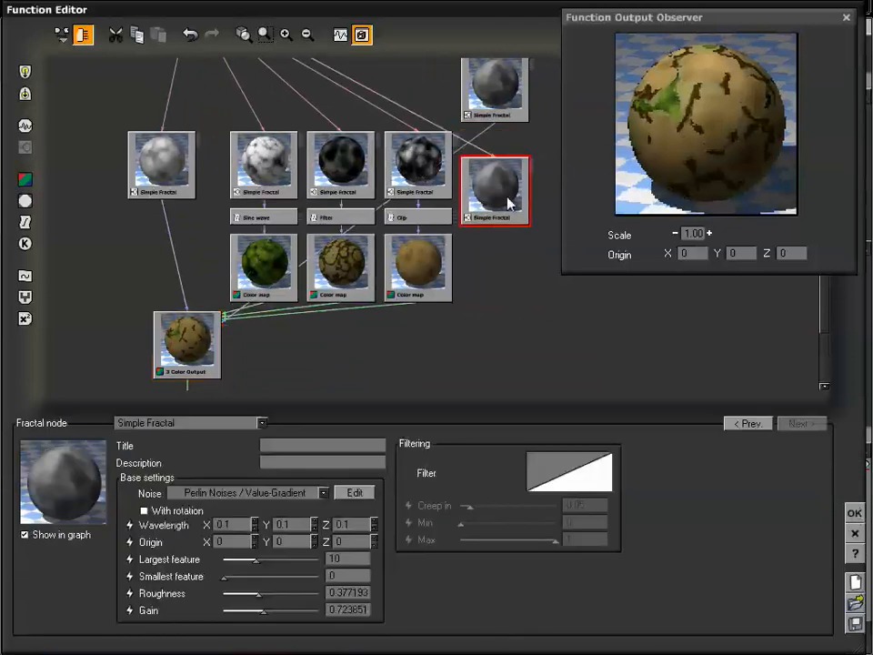
pyautogui.click(267, 492)
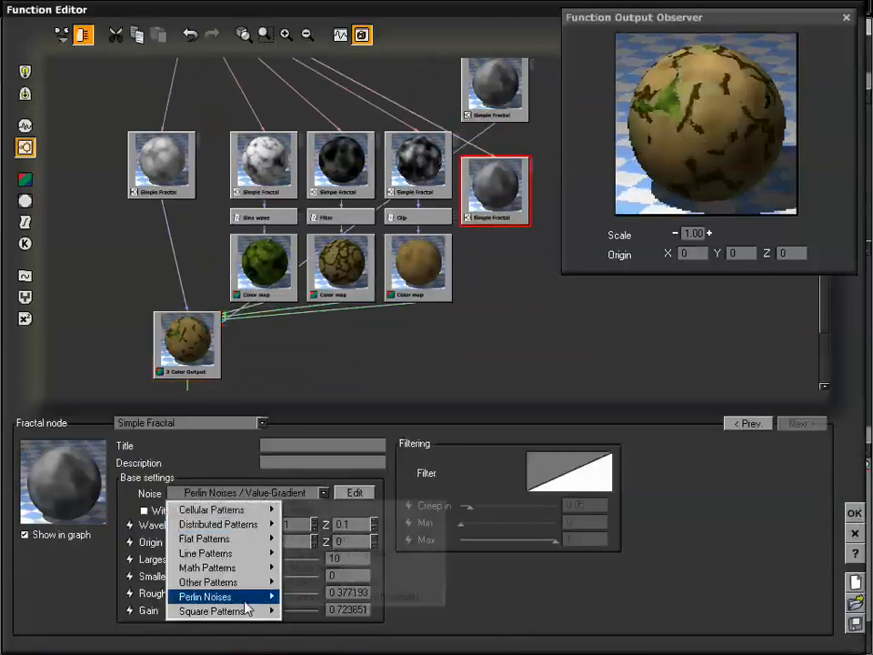
pyautogui.moveTo(264, 509)
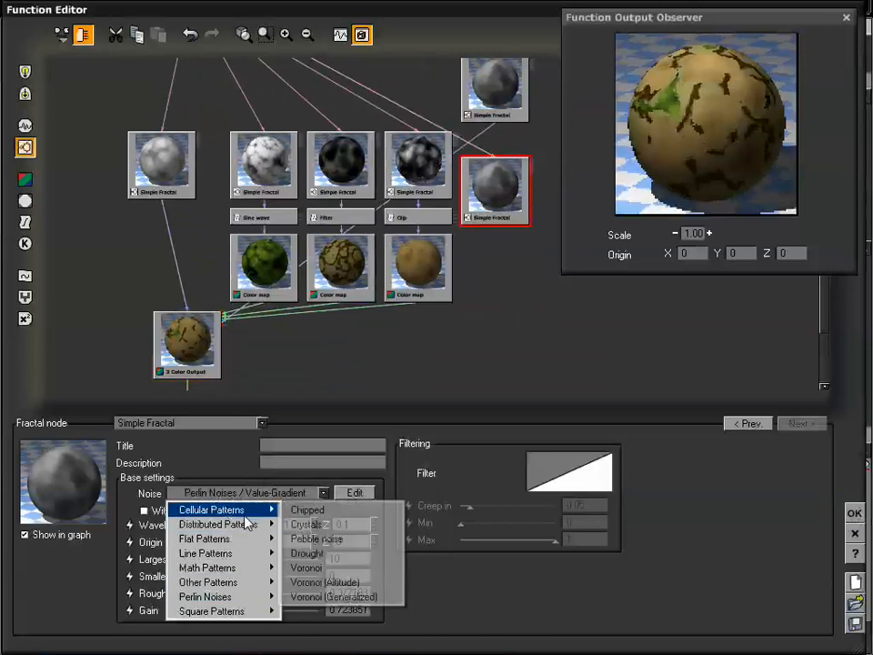
pyautogui.click(293, 524)
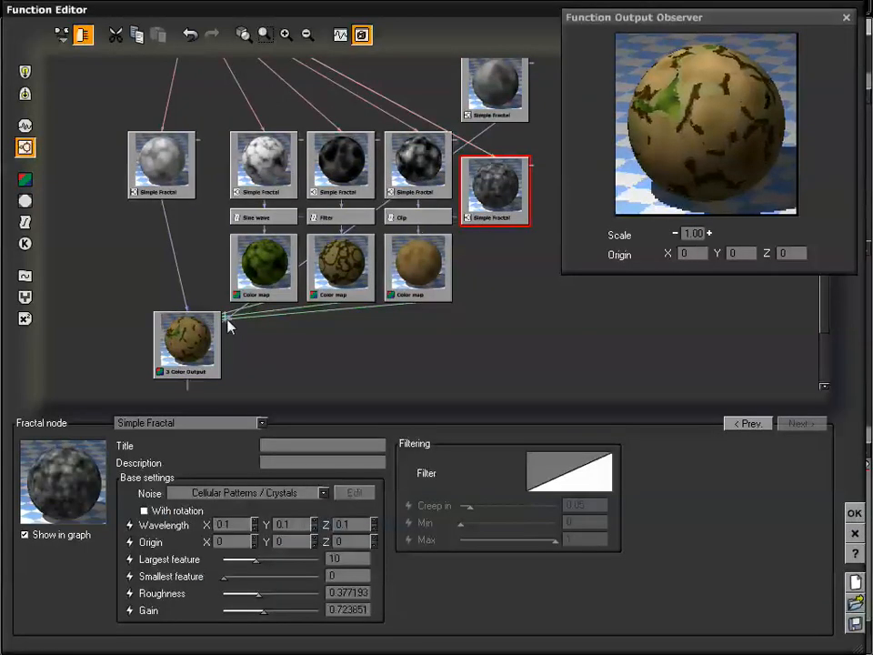
pyautogui.moveTo(227, 324); pyautogui.dragTo(508, 174)
pyautogui.click(456, 183)
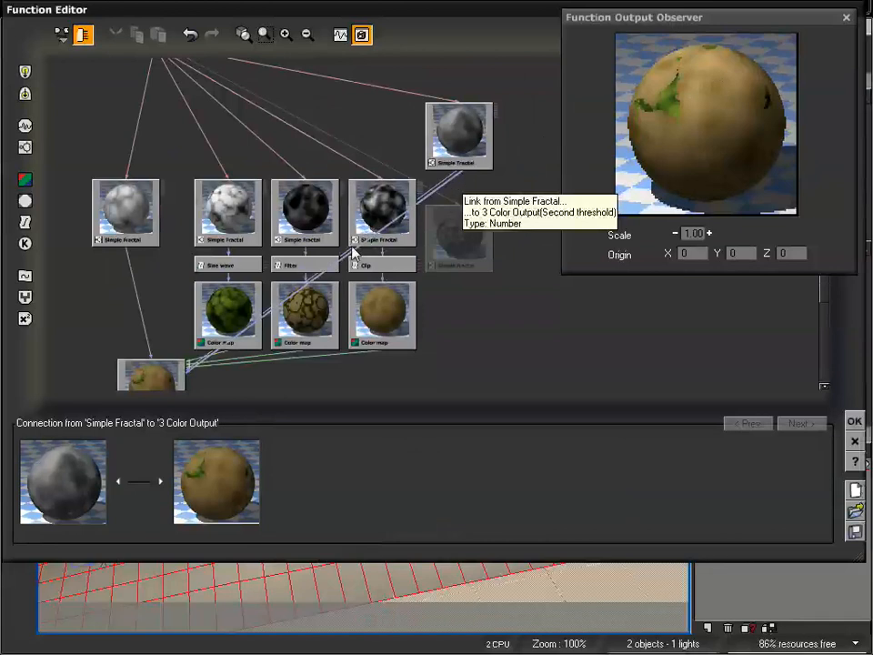
pyautogui.click(166, 380)
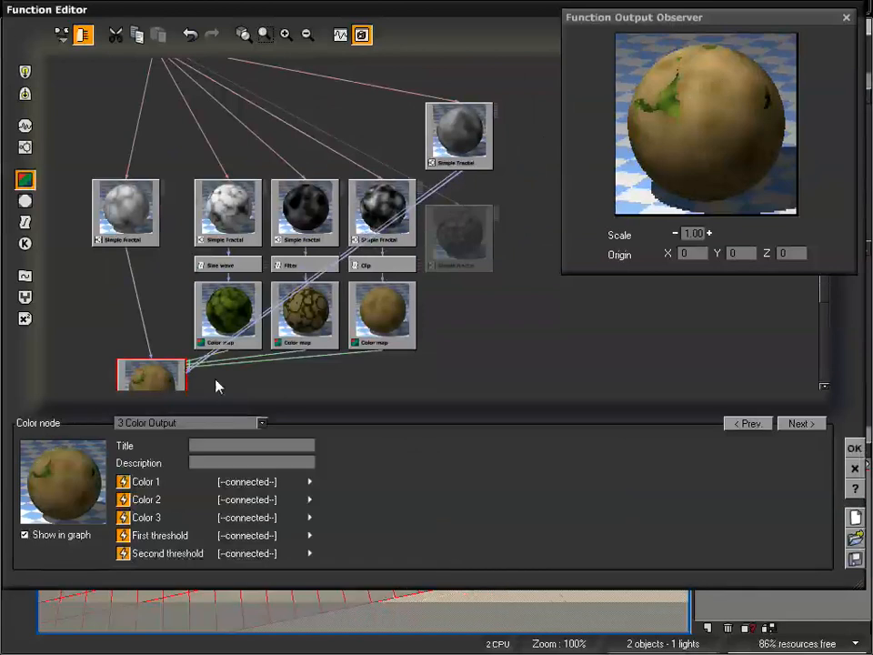
pyautogui.click(124, 553)
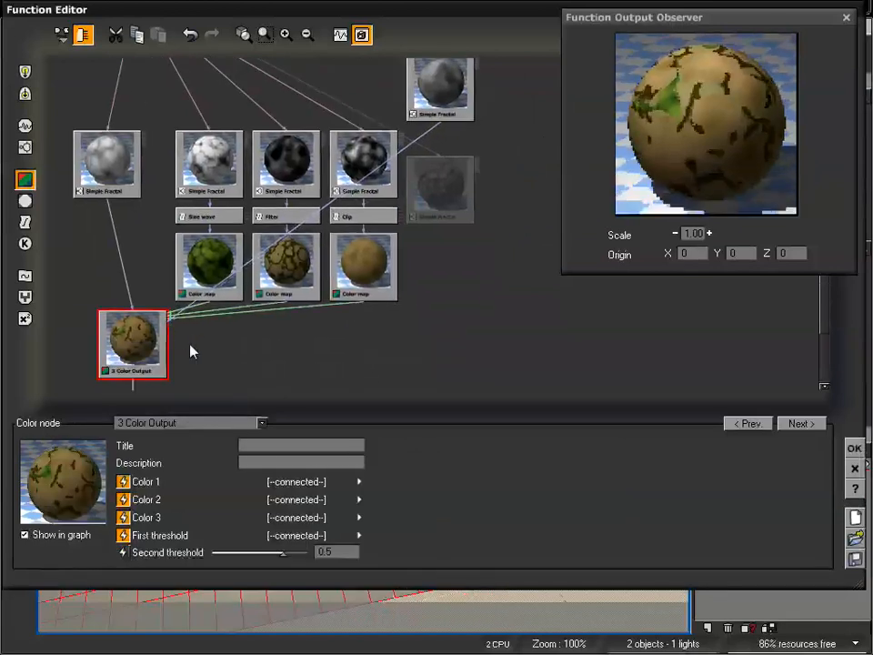
# Connect the Crystals Simple Fractal to the 3 Color Output's second threshold and place it lower, beside the color maps.
pyautogui.moveTo(171, 320); pyautogui.dragTo(440, 226)
pyautogui.moveTo(385, 345); pyautogui.dragTo(438, 326)
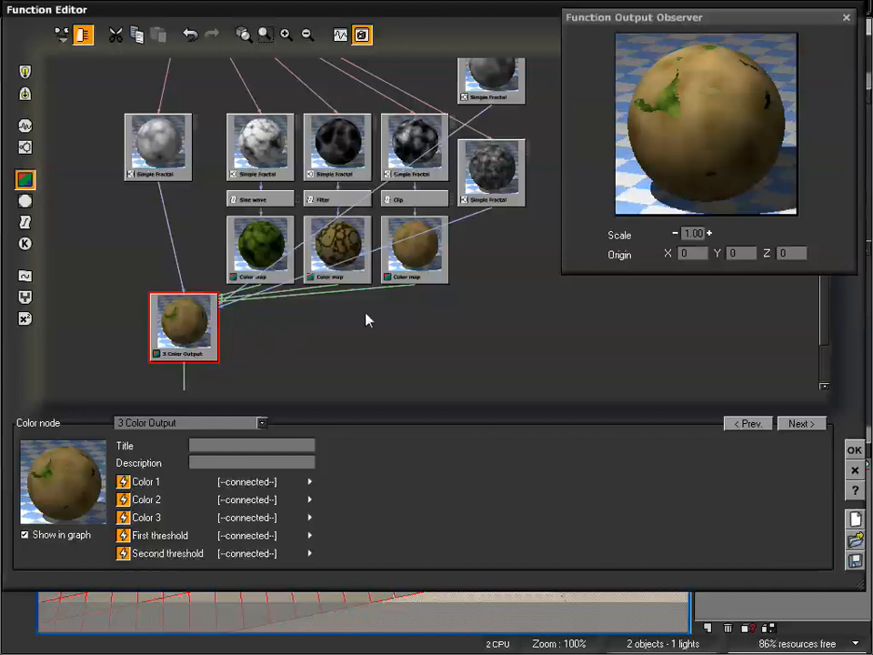
pyautogui.moveTo(466, 304); pyautogui.dragTo(444, 339)
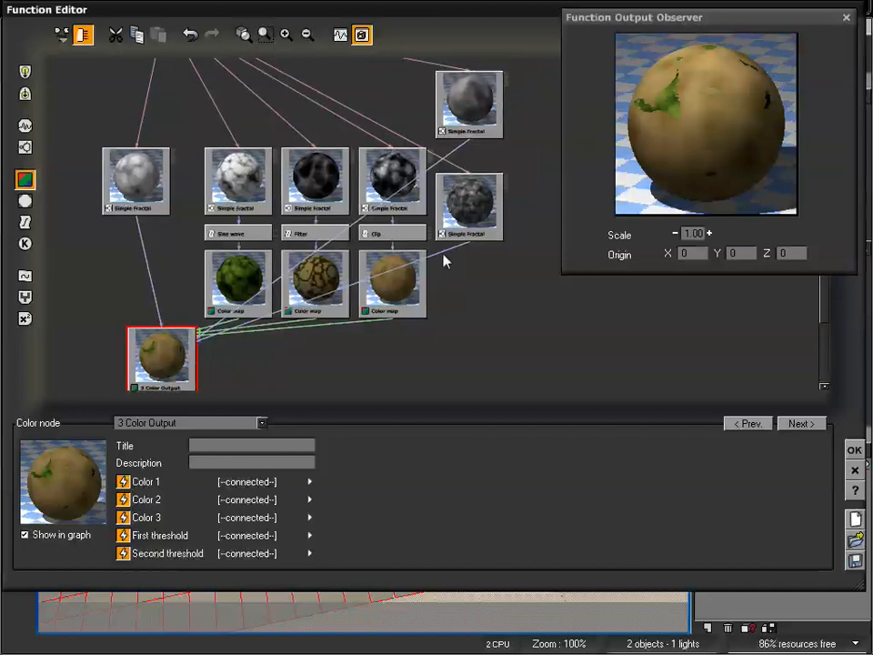
pyautogui.moveTo(476, 228); pyautogui.dragTo(497, 307)
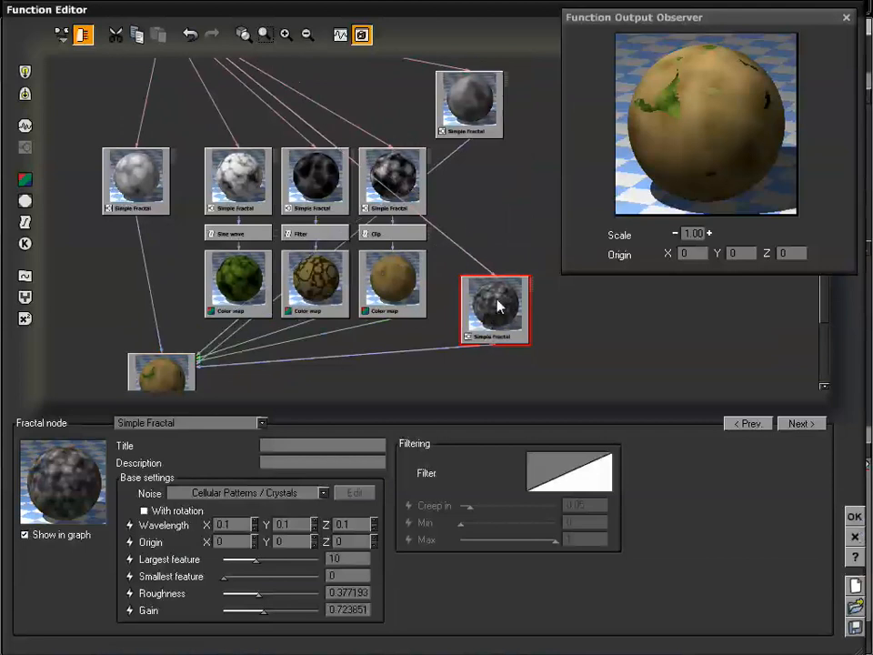
# Insert a Sine wave filter between the Crystals fractal and the 3 Color Output, with its contrast at about 0.649.
pyautogui.click(399, 353)
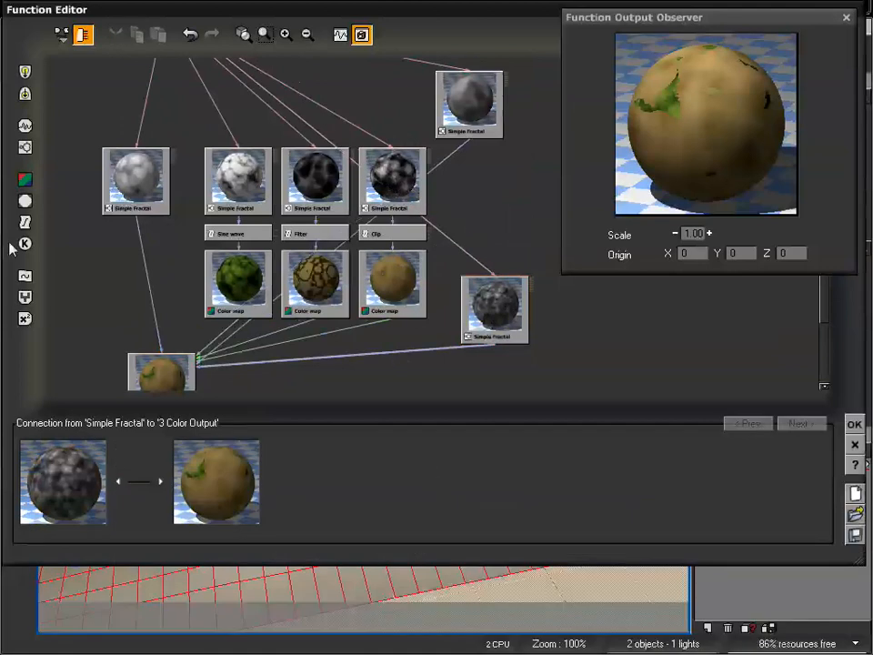
pyautogui.click(25, 286)
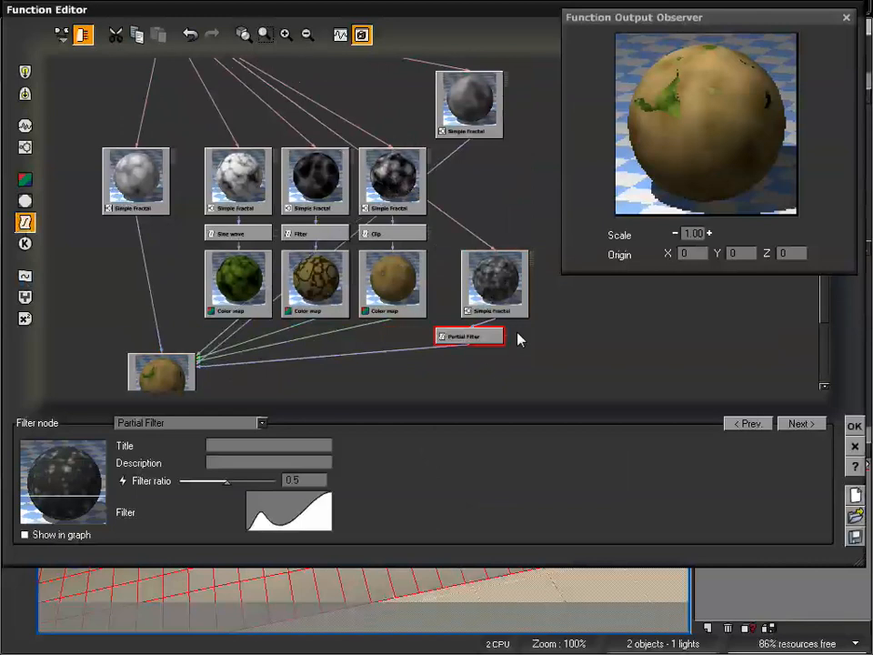
pyautogui.click(208, 423)
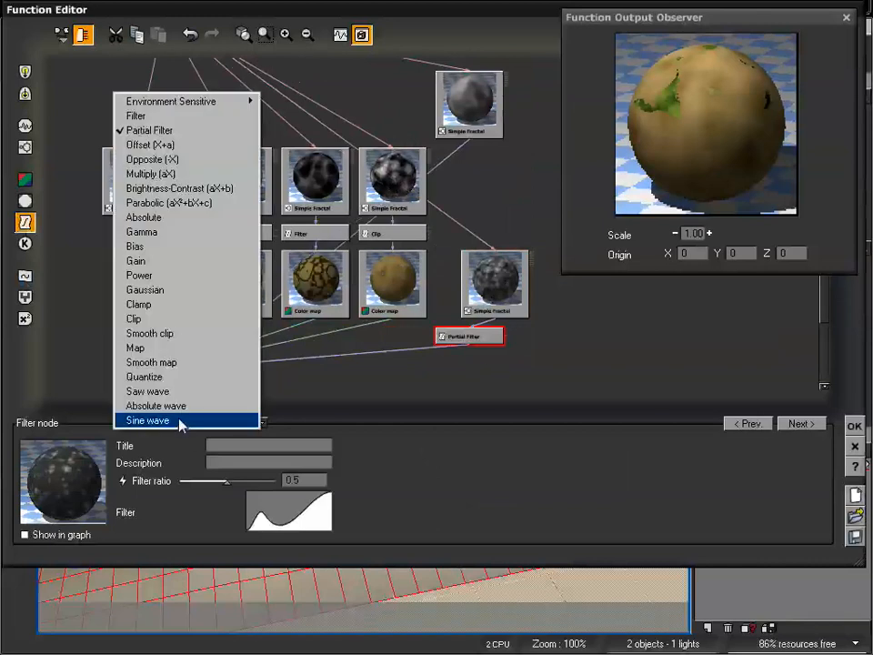
pyautogui.click(179, 421)
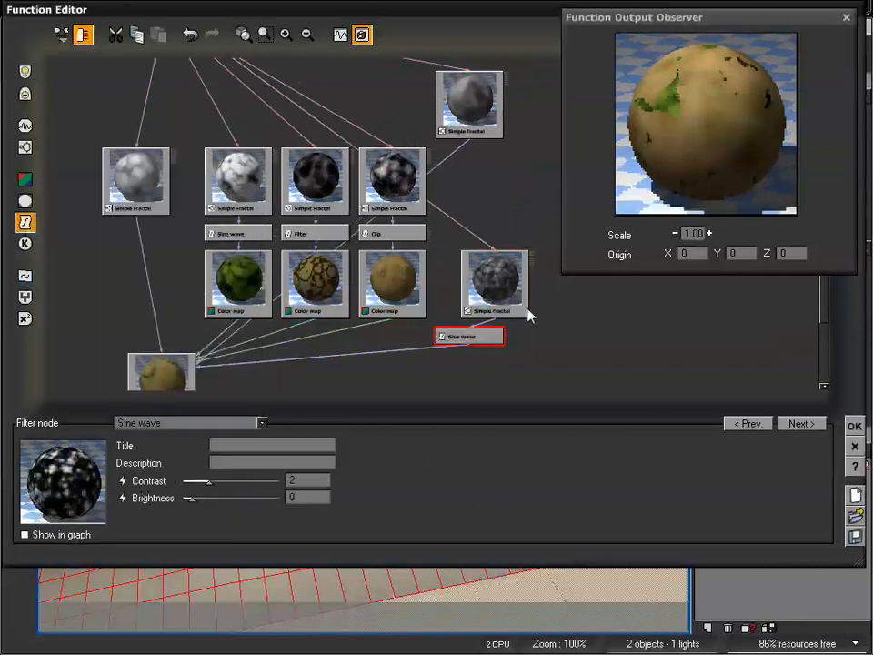
pyautogui.moveTo(535, 343); pyautogui.dragTo(535, 324, button='right')
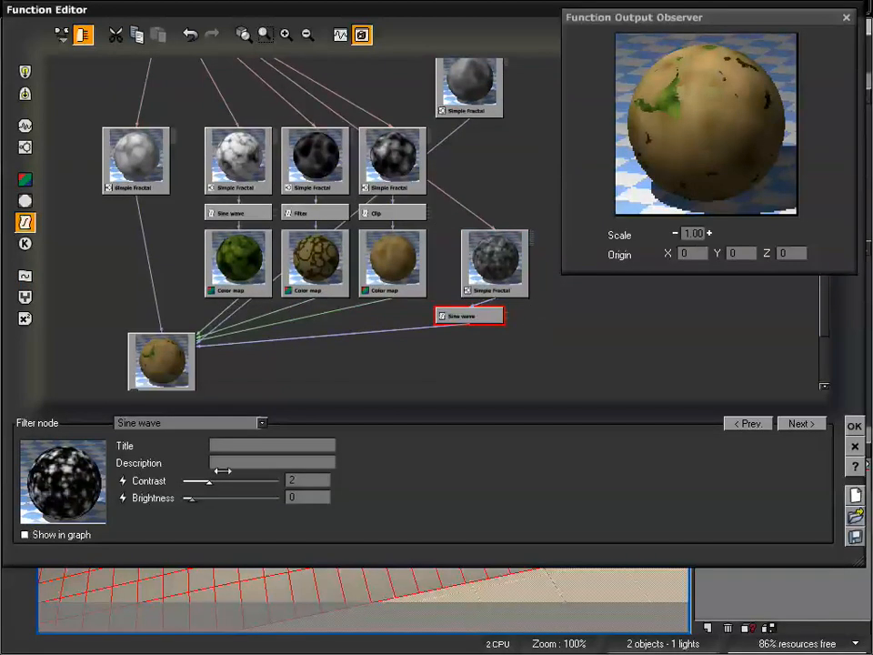
pyautogui.moveTo(199, 479); pyautogui.dragTo(194, 479)
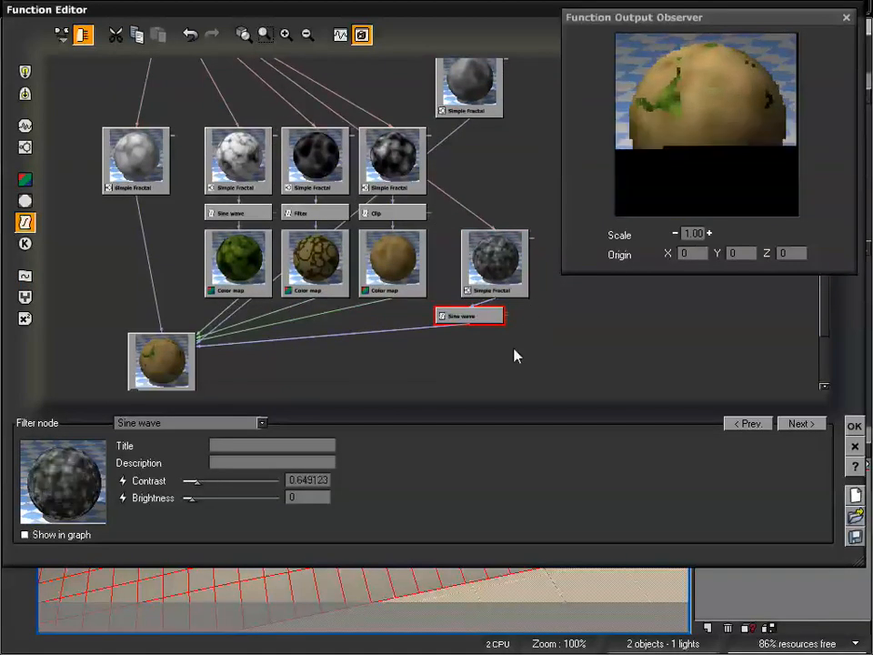
pyautogui.moveTo(544, 326); pyautogui.dragTo(546, 317, button='right')
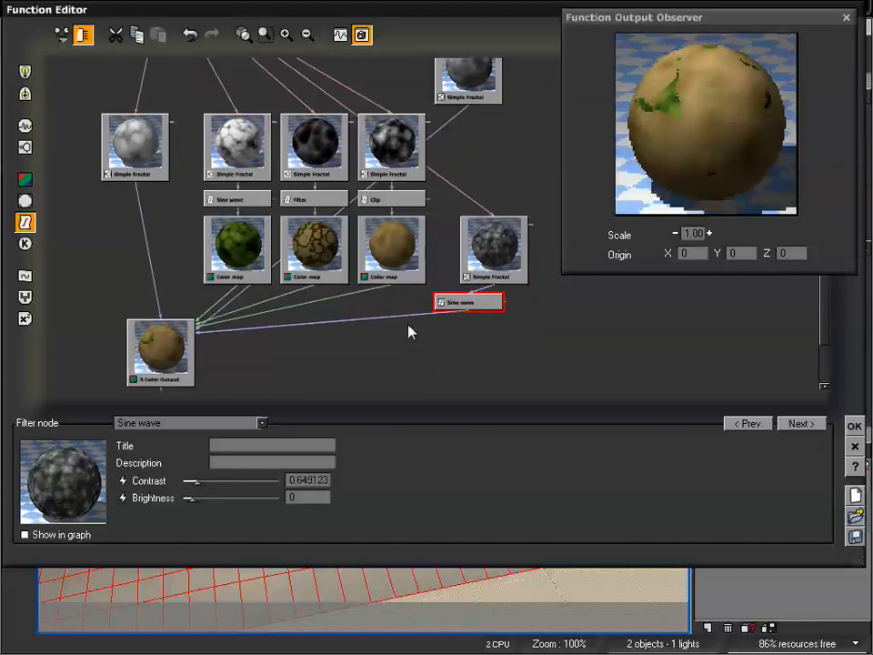
# Change the 3 Color Output node to Spline Interpolation 3.
pyautogui.click(168, 346)
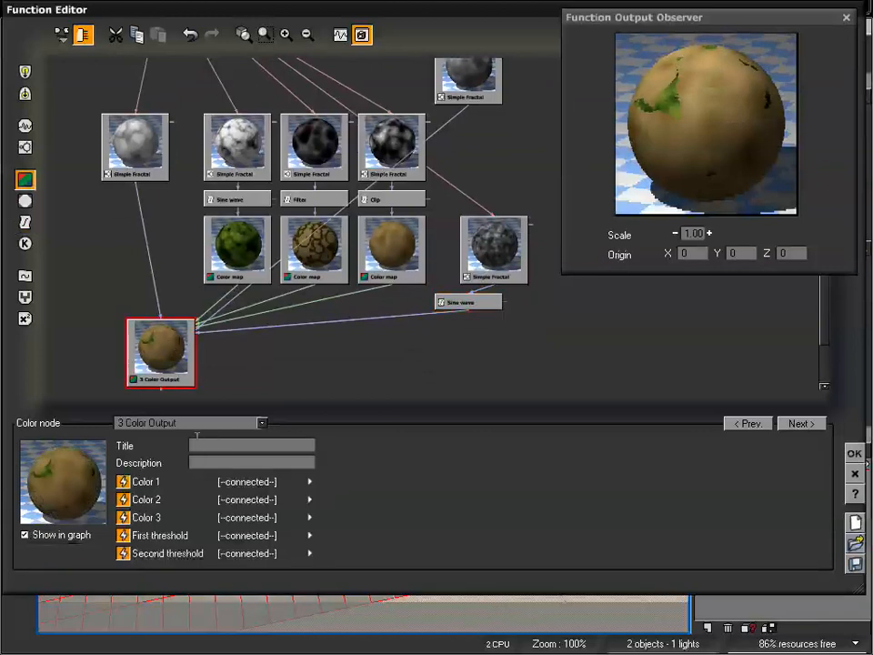
pyautogui.click(196, 423)
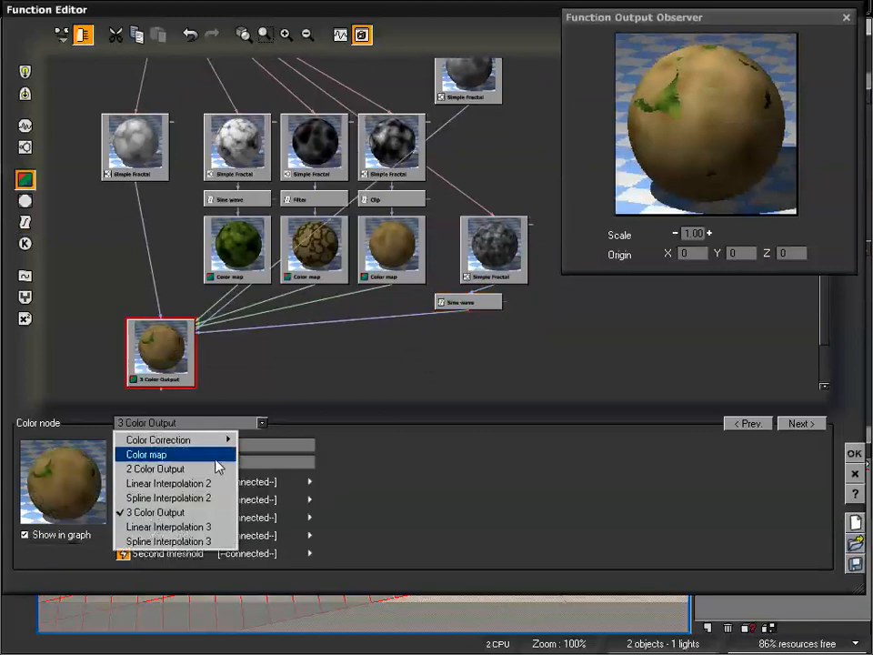
pyautogui.click(171, 542)
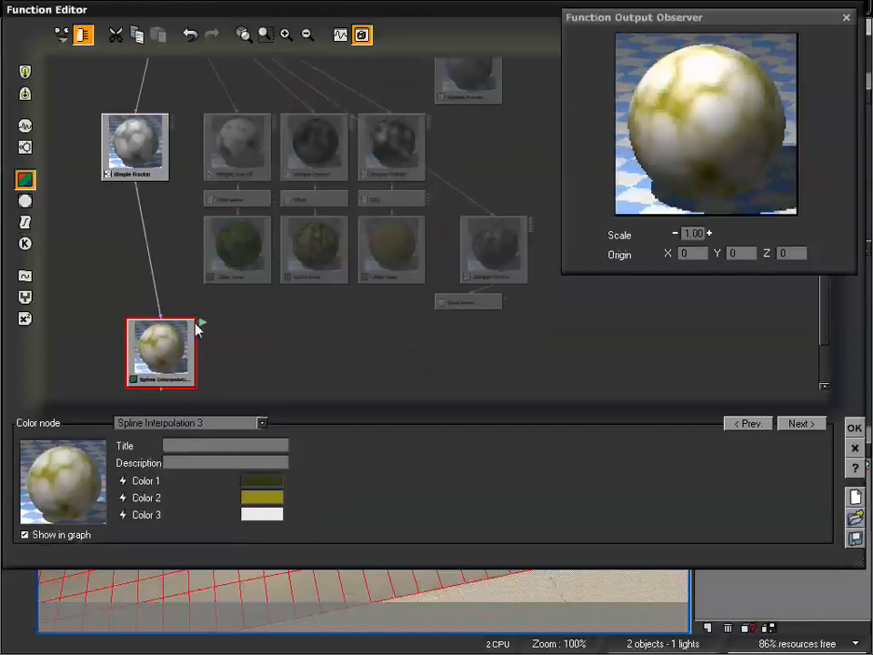
# Connect the green, cracked brown and sand color maps to Color 1, Color 2 and Color 3 of the Spline Interpolation 3 node.
pyautogui.moveTo(271, 329); pyautogui.dragTo(288, 302)
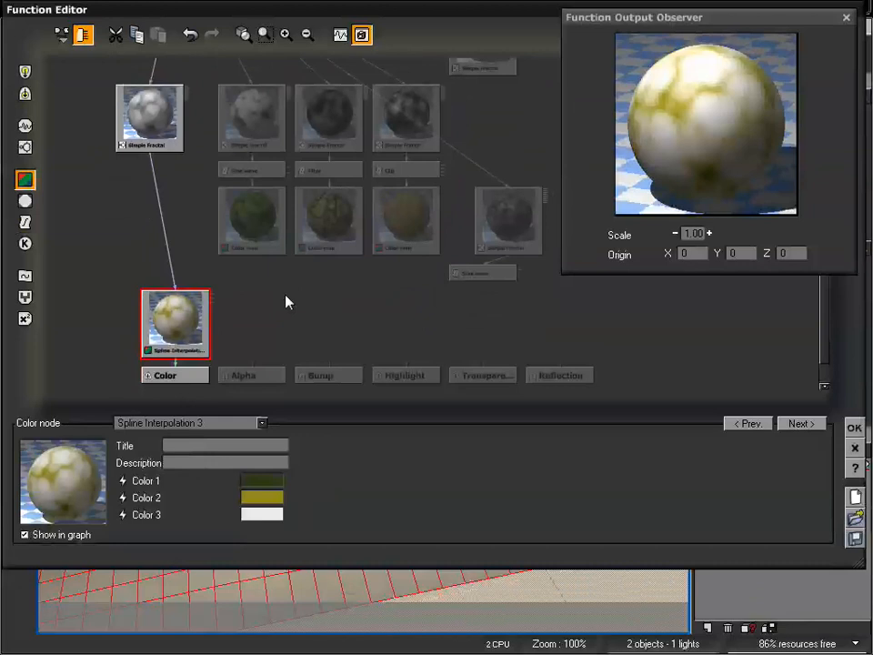
pyautogui.moveTo(314, 309); pyautogui.dragTo(335, 313)
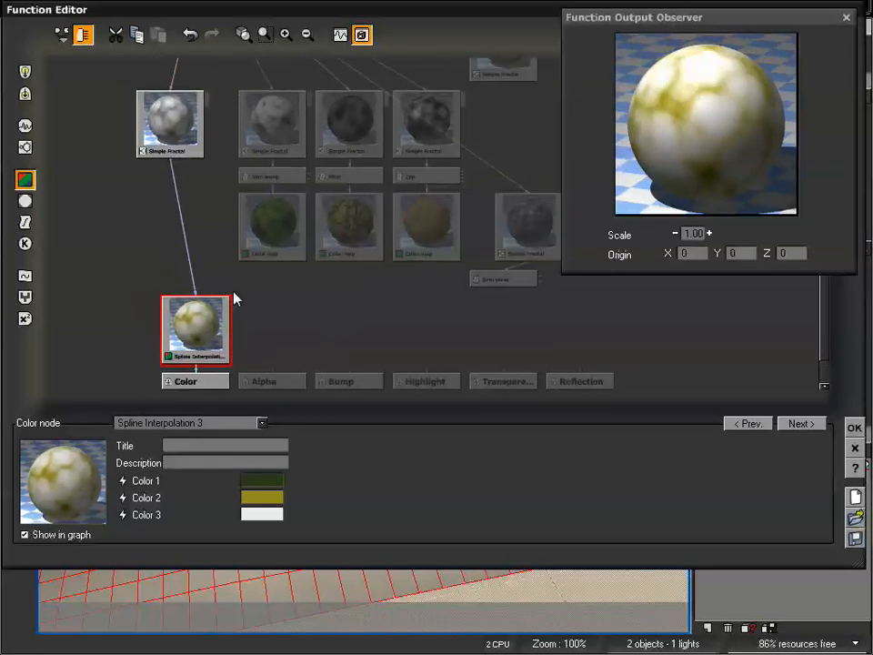
pyautogui.moveTo(273, 259); pyautogui.dragTo(273, 261)
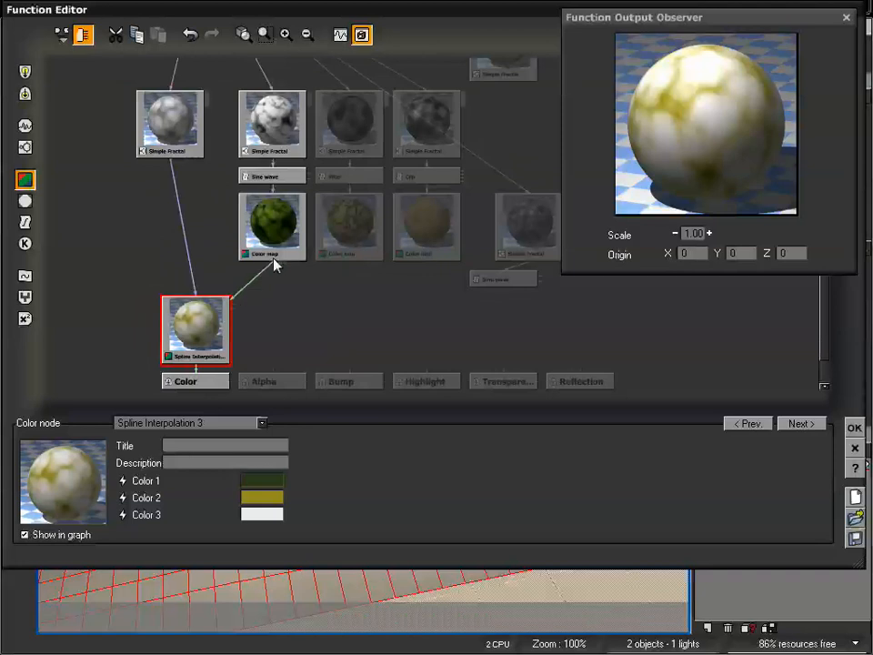
pyautogui.moveTo(235, 309); pyautogui.dragTo(352, 262)
pyautogui.moveTo(235, 312); pyautogui.dragTo(429, 264)
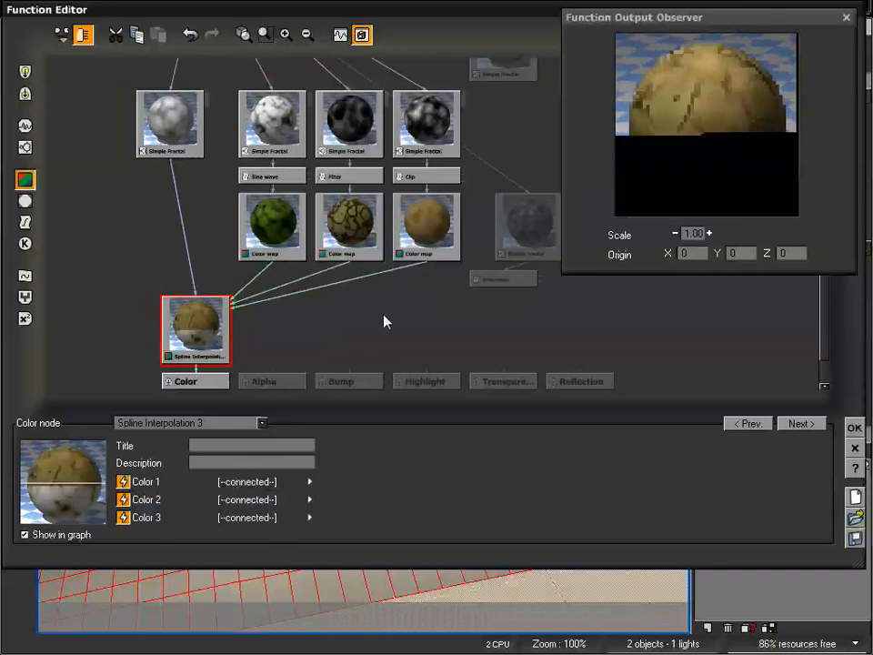
pyautogui.moveTo(386, 305); pyautogui.dragTo(380, 314, button='right')
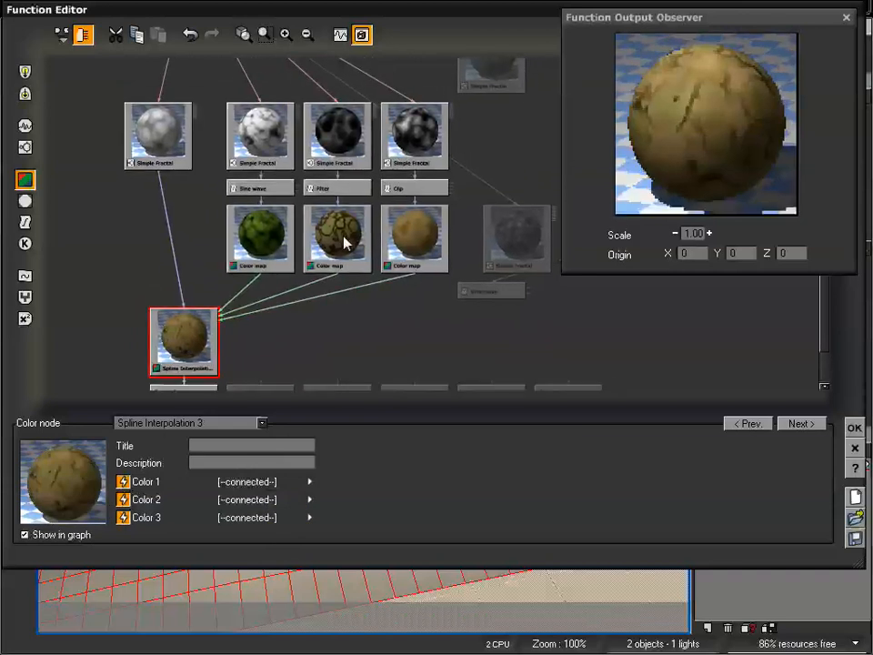
# Change the Filter node above the second color map to Gamma, trying Absolute wave first, and set the gamma to about 0.242.
pyautogui.click(348, 236)
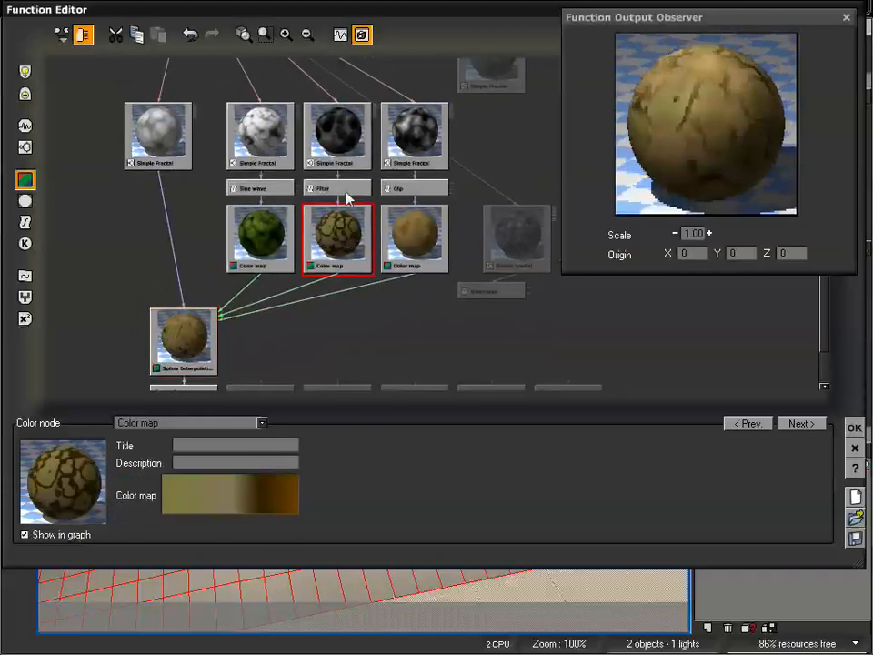
pyautogui.click(345, 188)
pyautogui.click(193, 424)
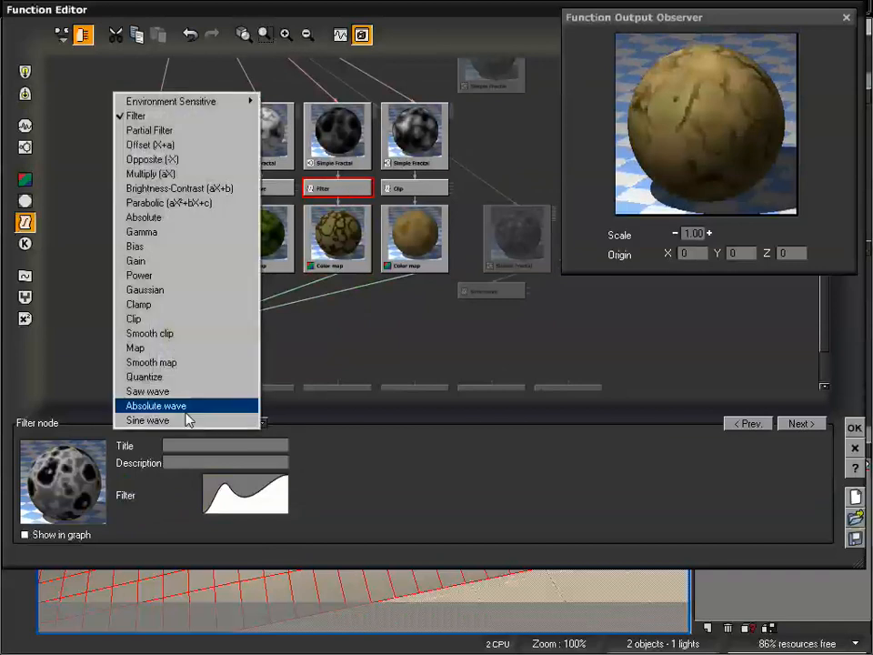
pyautogui.click(186, 404)
pyautogui.click(182, 424)
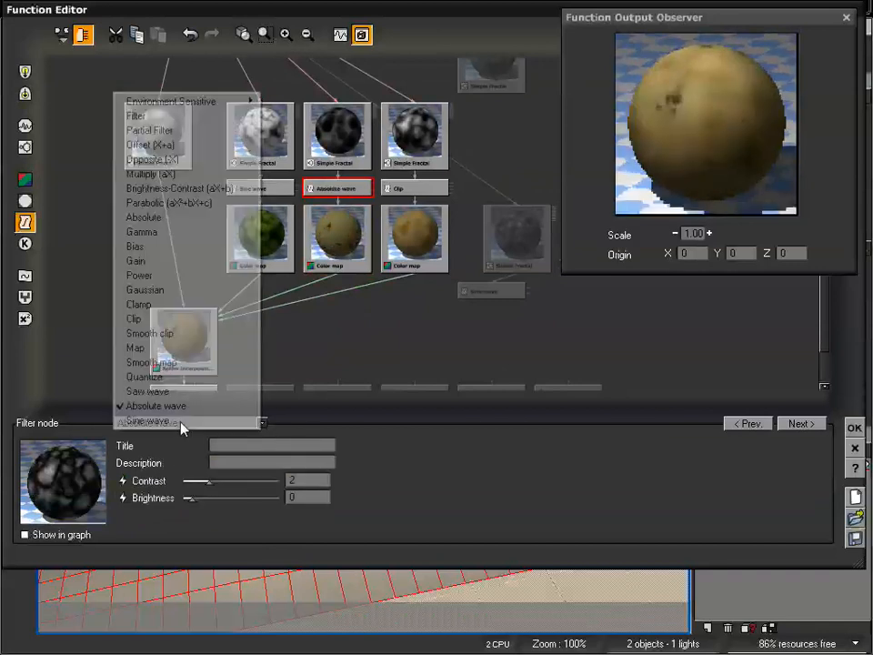
pyautogui.click(162, 233)
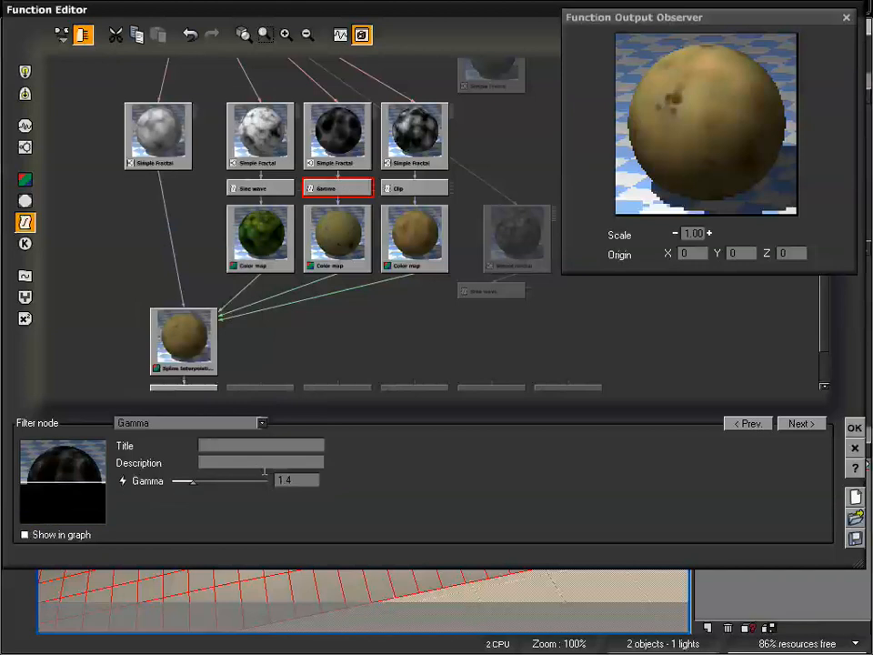
pyautogui.moveTo(227, 479); pyautogui.dragTo(180, 480)
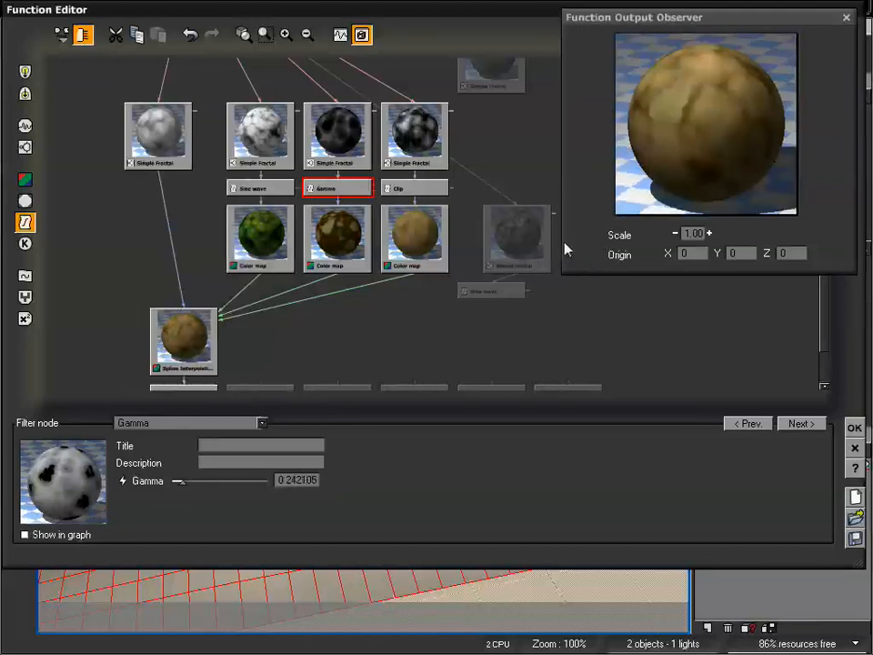
# Set the contrast of the Sine wave filter above the green color map to about 0.456.
pyautogui.click(421, 242)
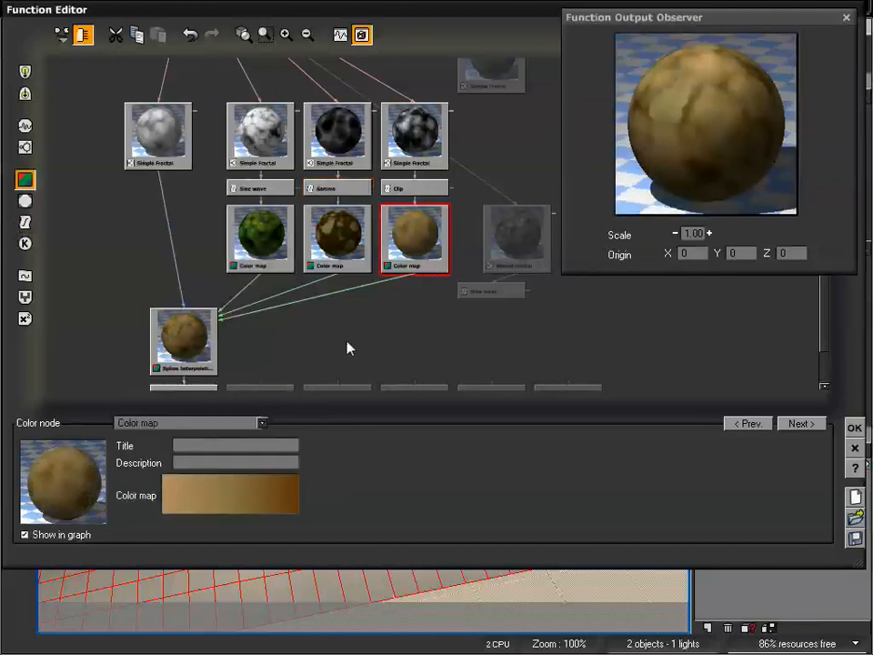
pyautogui.click(411, 187)
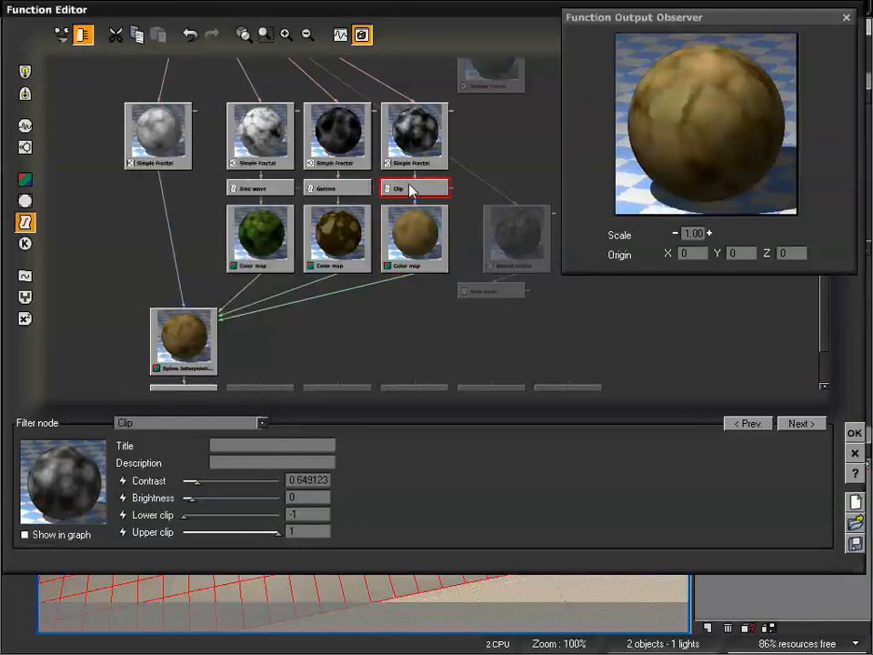
pyautogui.click(263, 192)
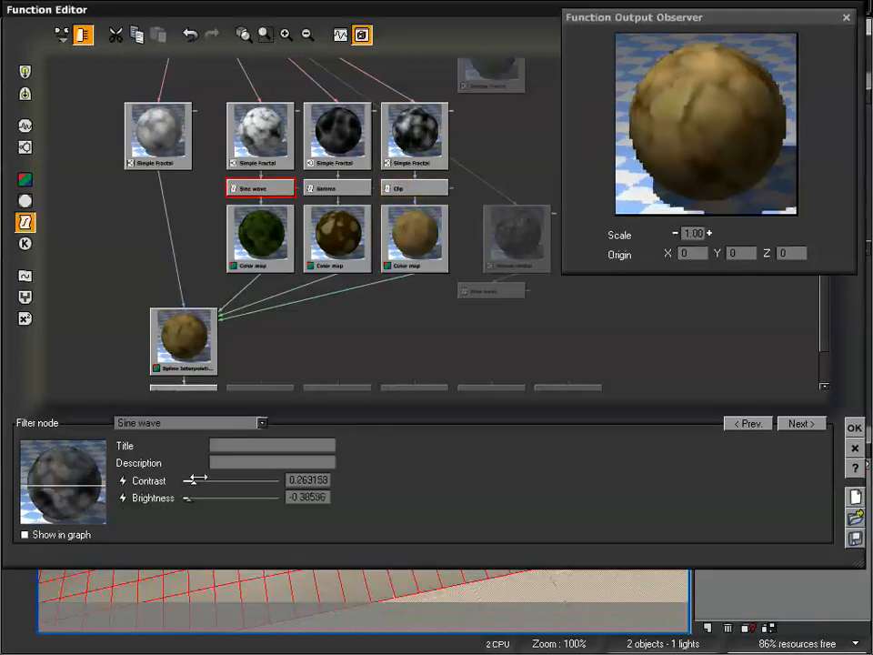
pyautogui.moveTo(198, 479); pyautogui.dragTo(201, 479)
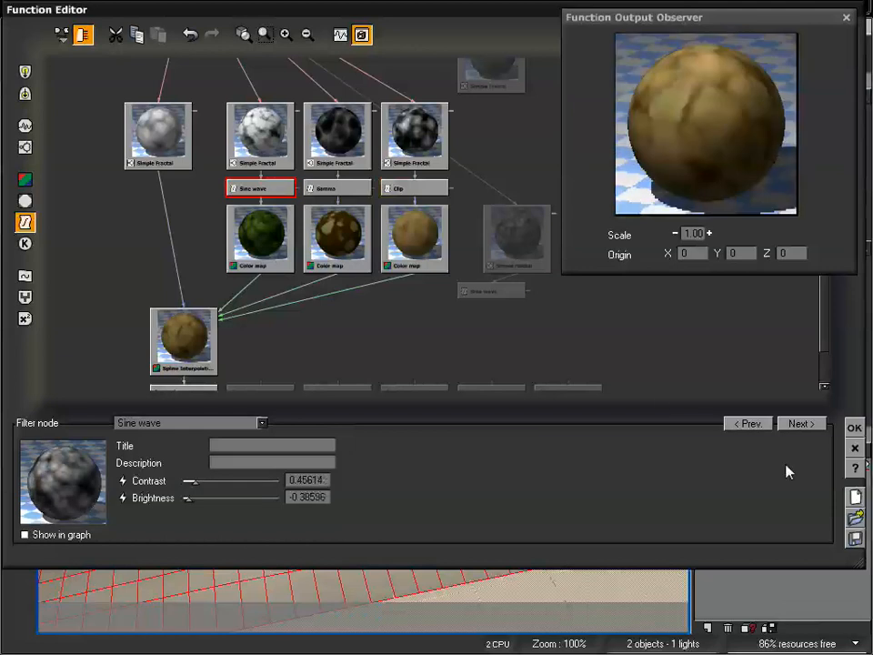
# Accept the color function and material edits, and set the terrain material's scale to 0.40.
pyautogui.click(854, 428)
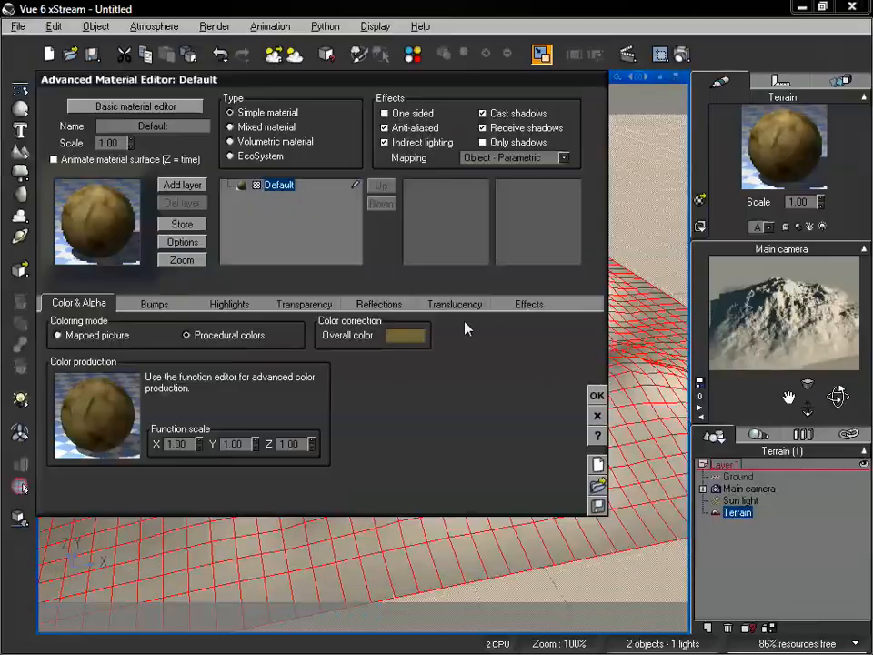
pyautogui.click(597, 393)
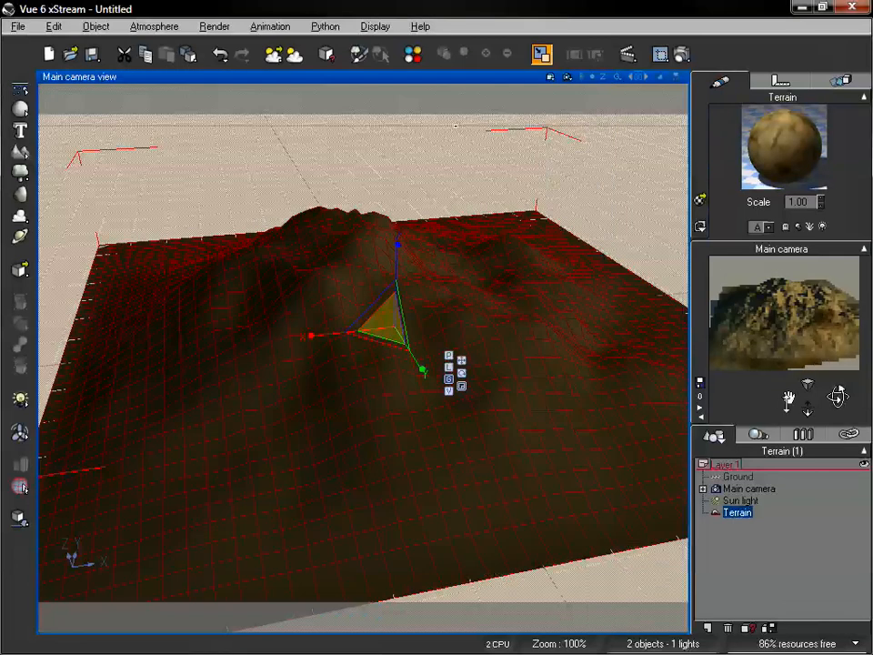
pyautogui.moveTo(793, 396); pyautogui.dragTo(836, 395)
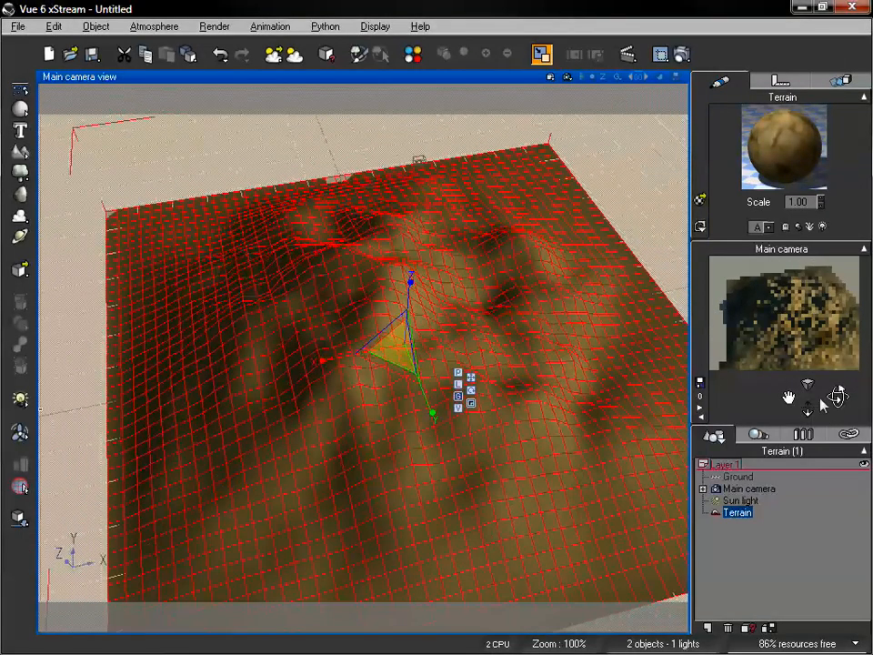
pyautogui.moveTo(837, 395); pyautogui.dragTo(838, 394)
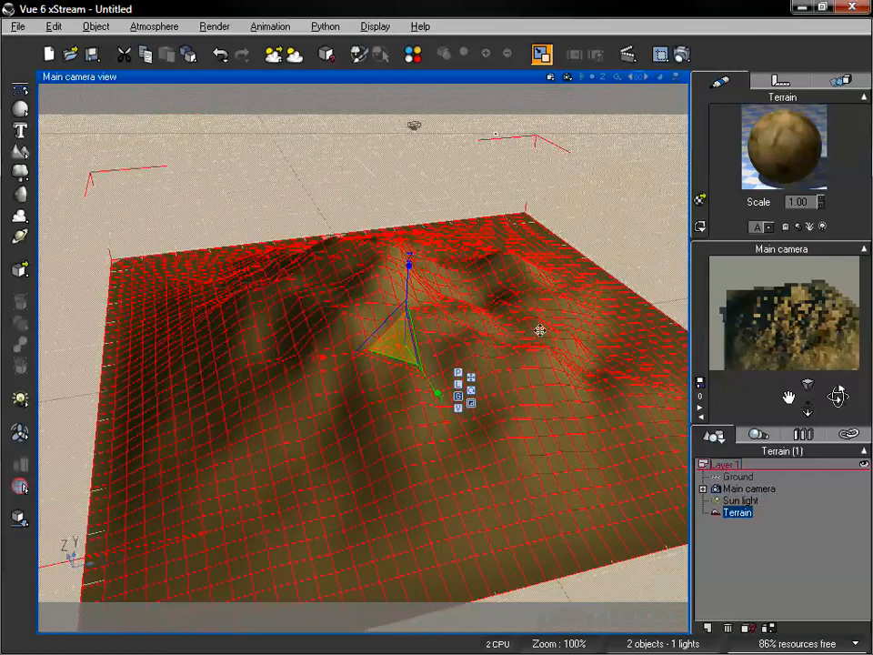
pyautogui.moveTo(821, 201); pyautogui.dragTo(822, 207)
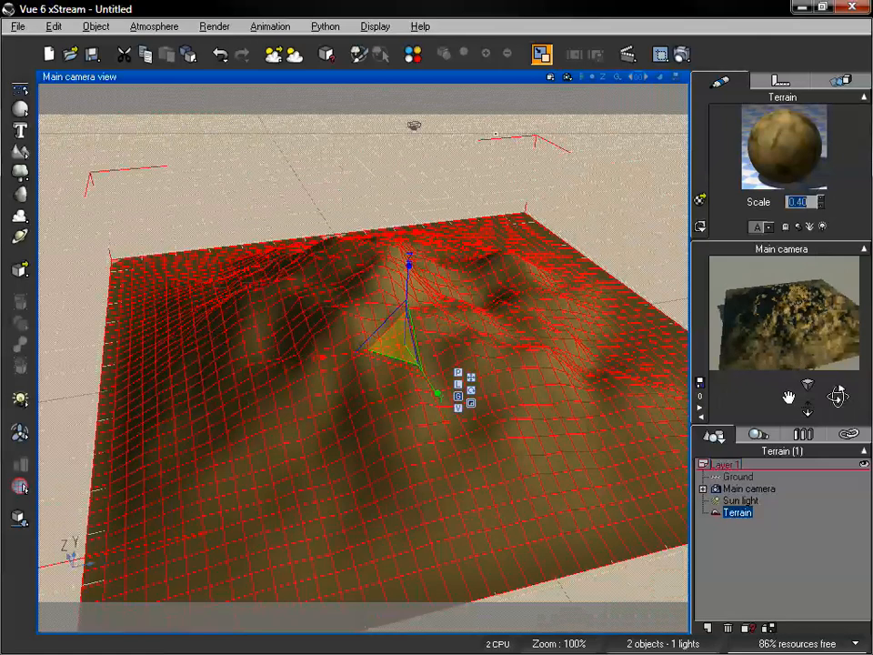
# Set the render options to Final quality, render to screen and 640x480, then render the terrain and close the finished render.
pyautogui.moveTo(837, 394); pyautogui.dragTo(838, 394)
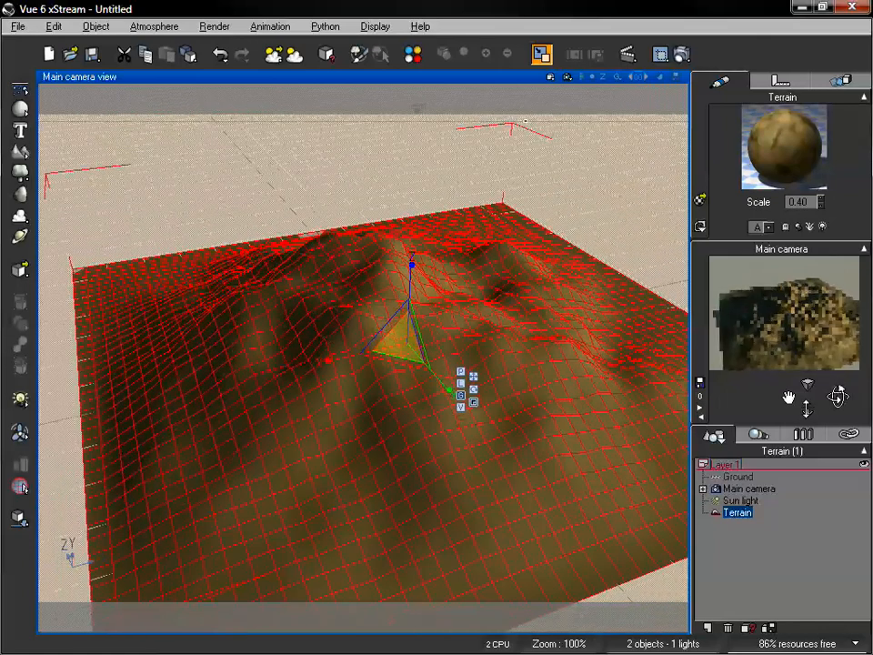
pyautogui.moveTo(788, 397); pyautogui.dragTo(789, 398)
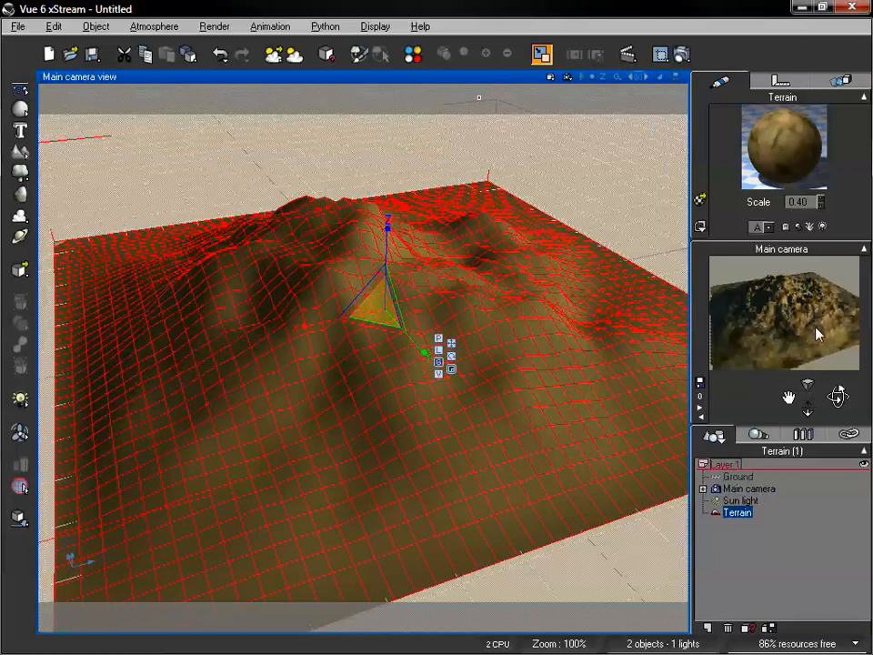
pyautogui.click(681, 54)
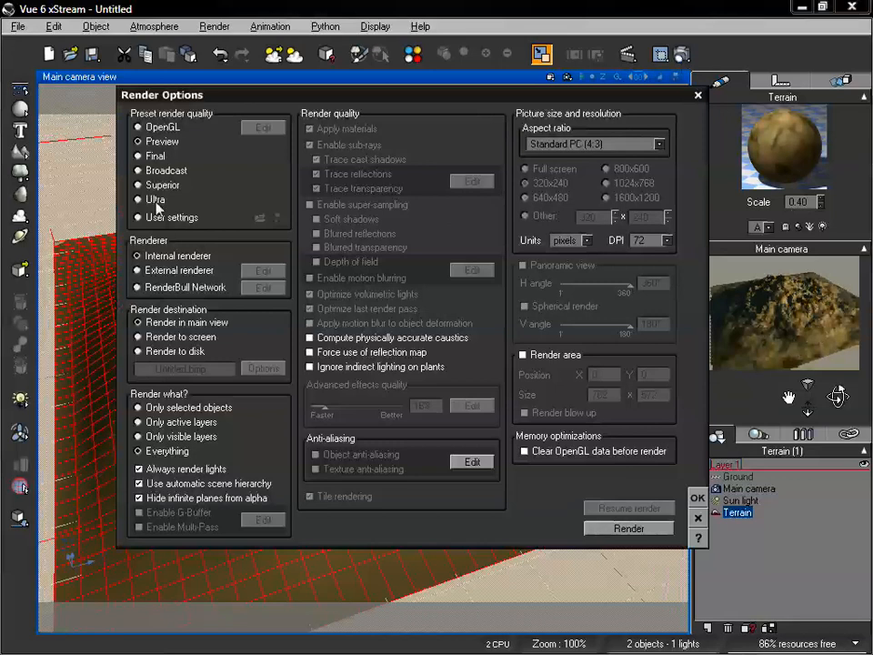
pyautogui.click(144, 336)
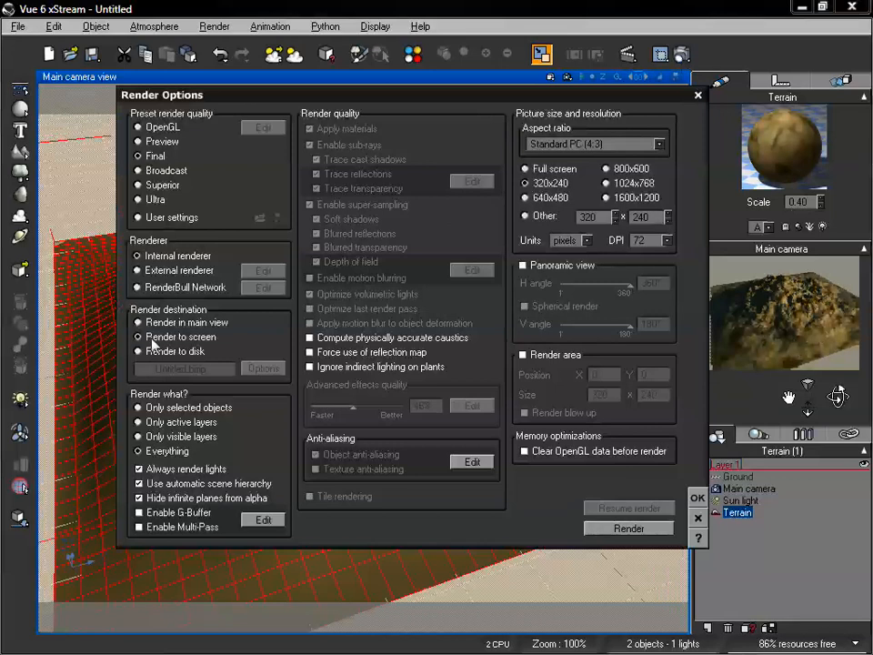
pyautogui.click(535, 197)
pyautogui.click(698, 499)
pyautogui.click(682, 57)
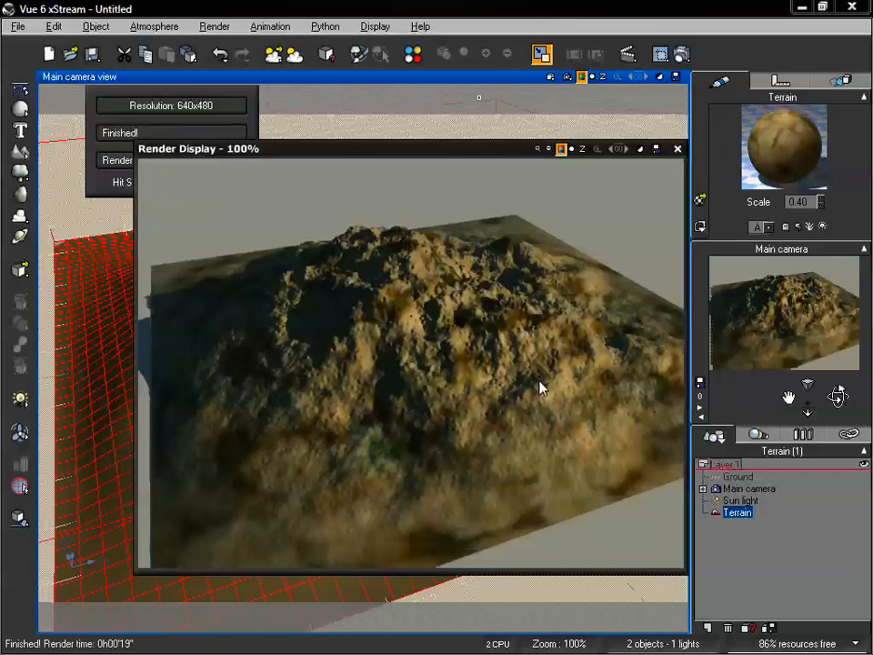
pyautogui.click(677, 148)
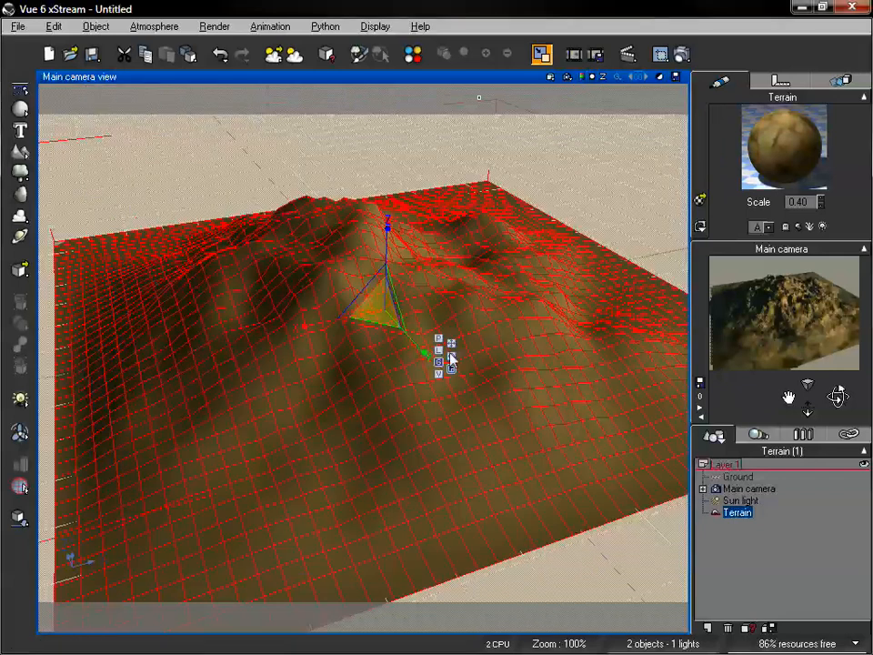
# Apply the Mountain preset to the terrain in the Terrain Editor, then render the reshaped terrain to screen and close the render.
pyautogui.doubleClick(483, 318)
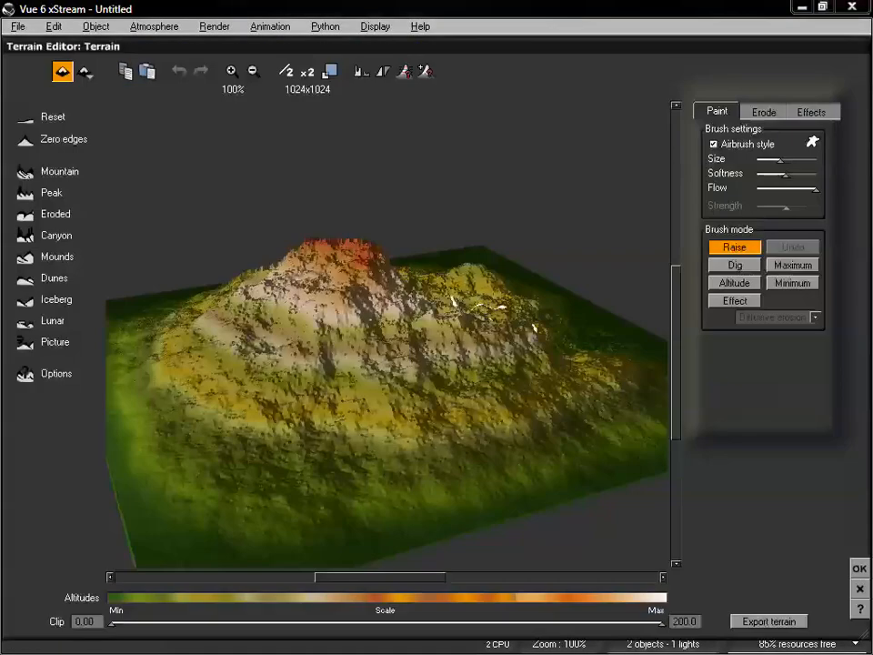
pyautogui.moveTo(460, 334)
pyautogui.mouseDown(button='right')
pyautogui.moveTo(457, 351)
pyautogui.moveTo(454, 341)
pyautogui.mouseUp(button='right')
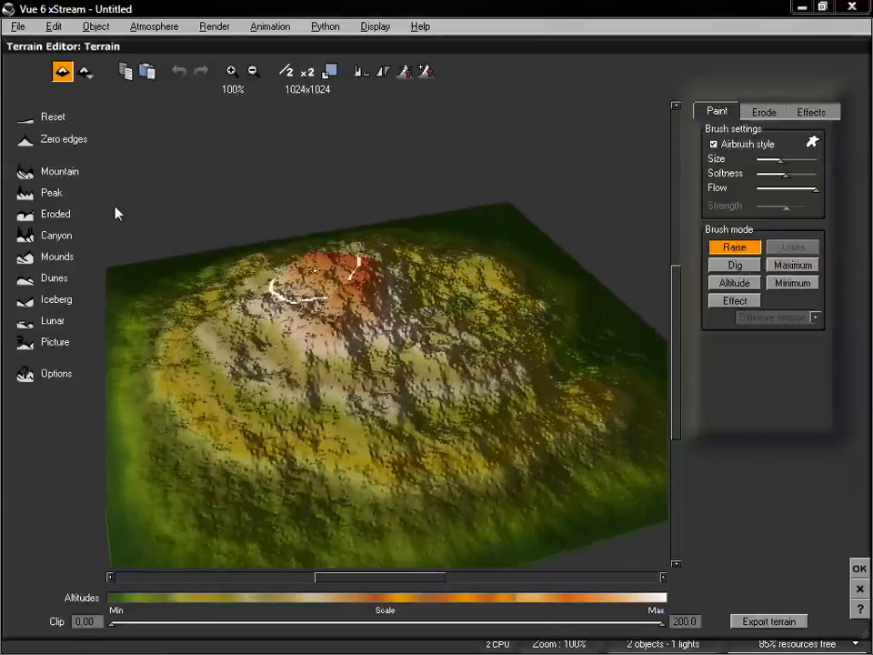
pyautogui.click(29, 183)
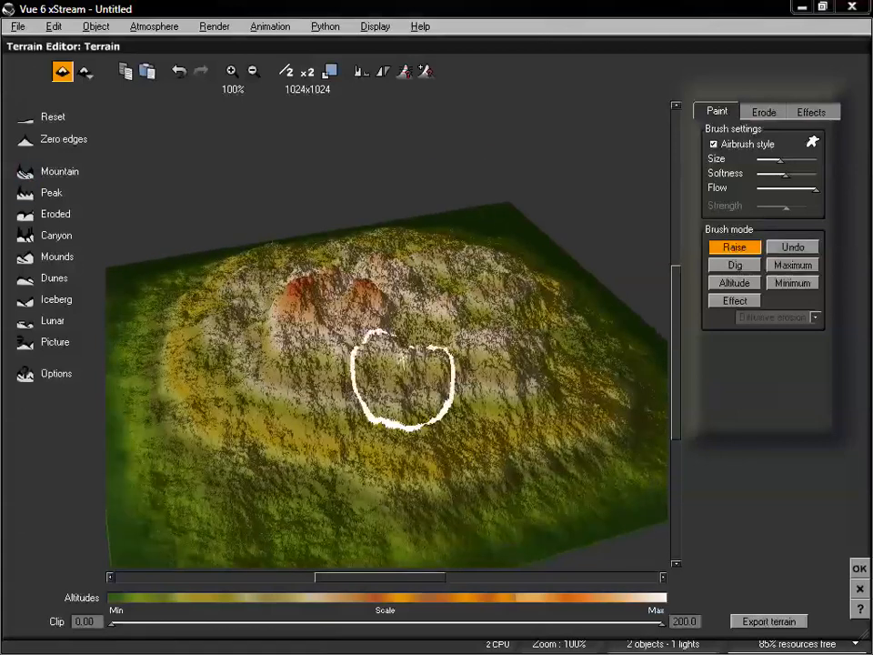
pyautogui.moveTo(403, 375); pyautogui.dragTo(417, 349, button='right')
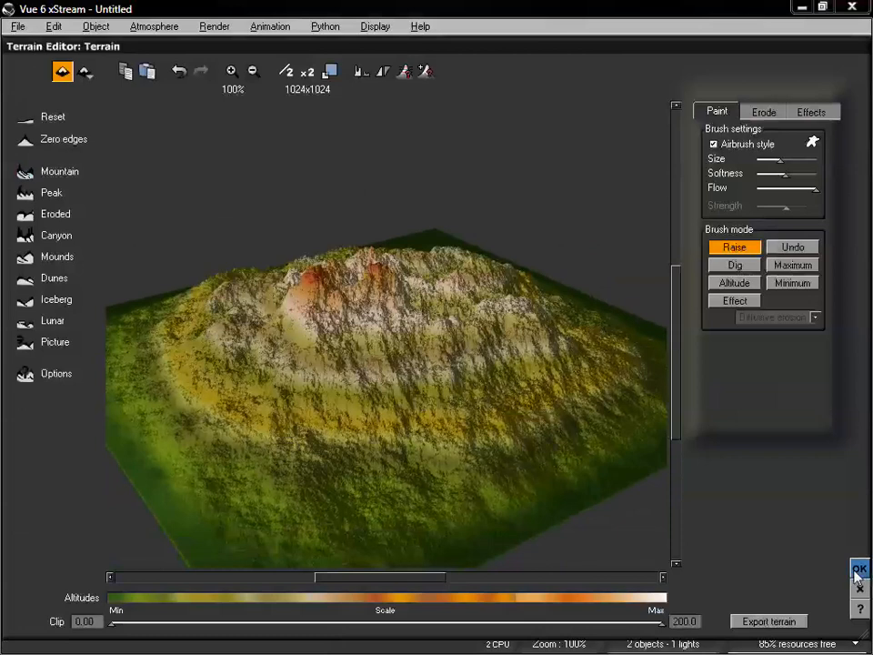
pyautogui.click(860, 570)
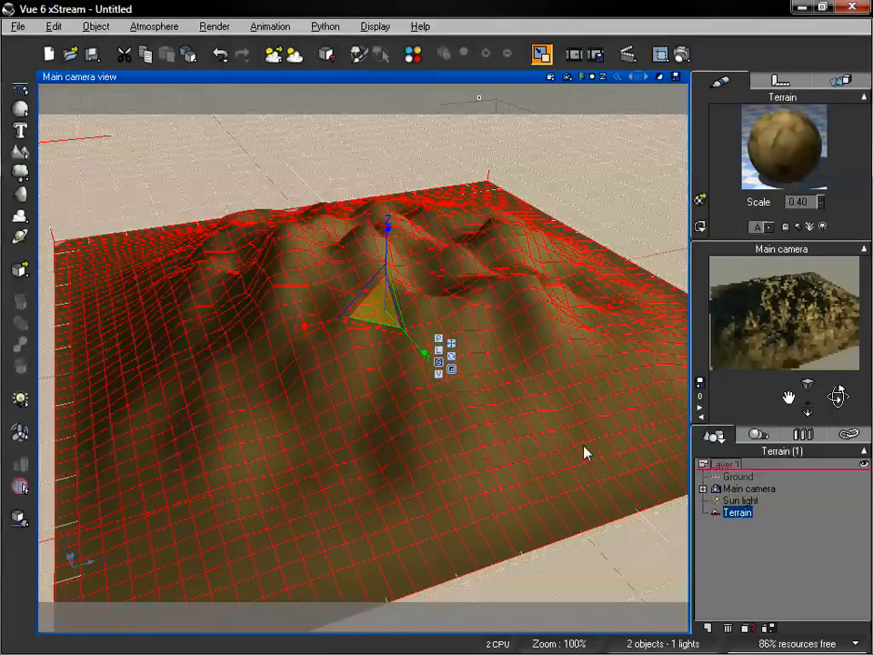
pyautogui.click(682, 55)
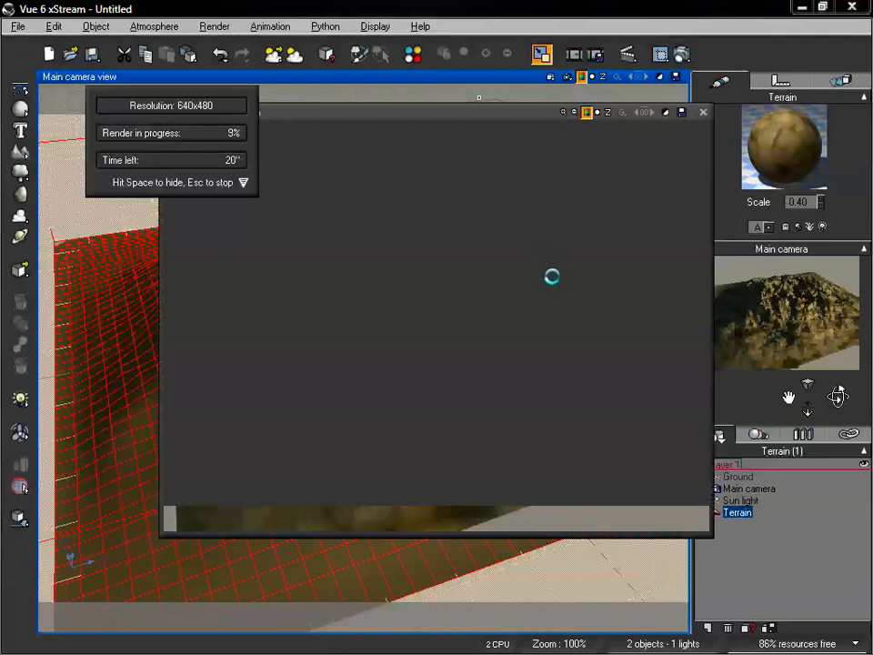
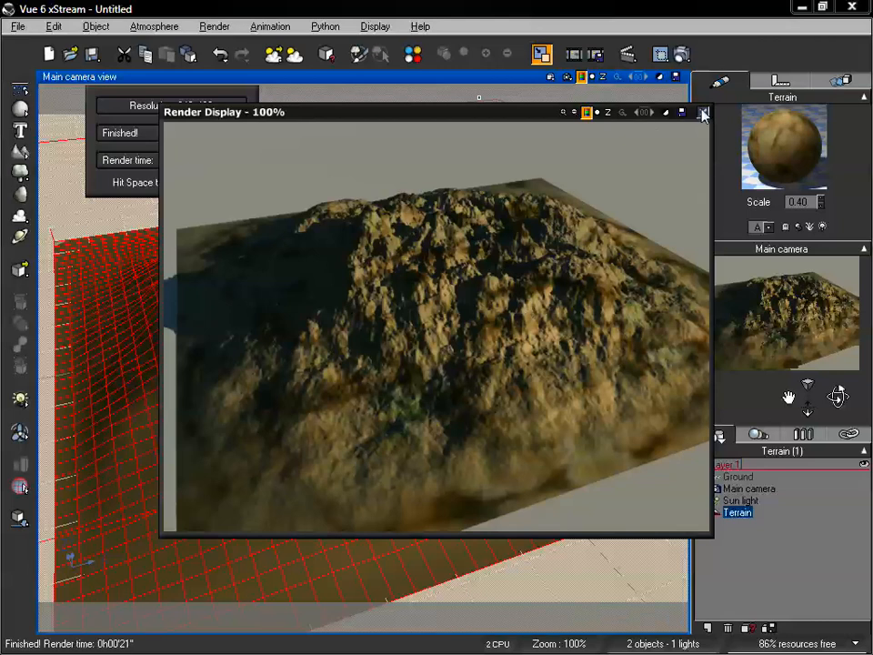
pyautogui.click(703, 113)
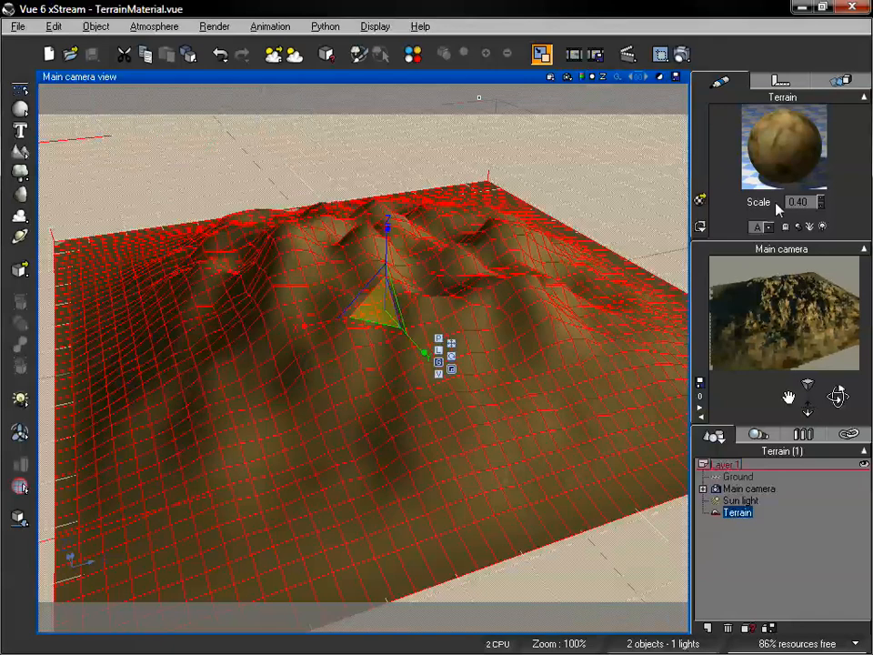
# Open the terrain material's color function for editing and move the fractal driving the spline interpolation farther away from the color map columns.
pyautogui.doubleClick(791, 156)
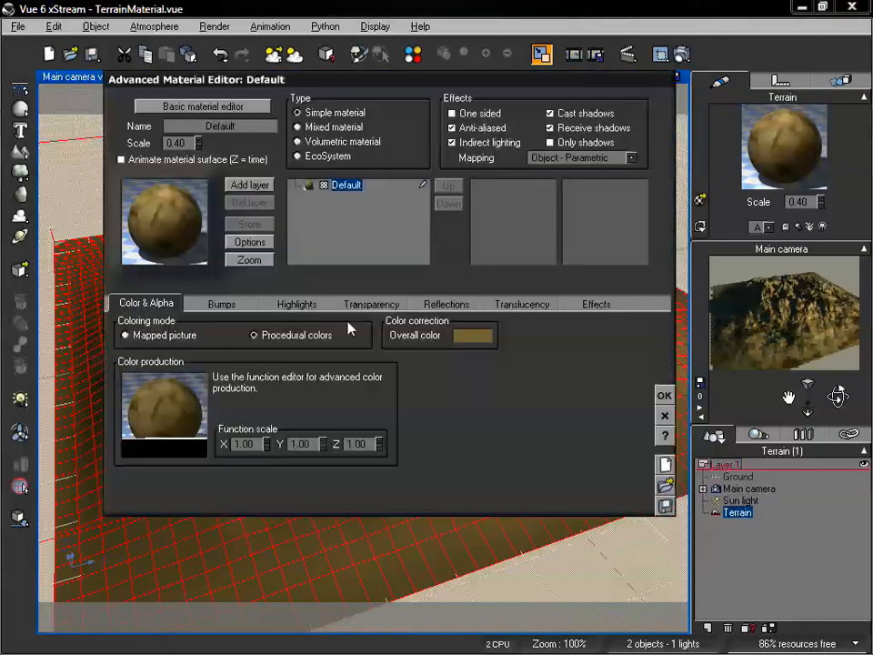
pyautogui.rightClick(172, 400)
pyautogui.click(198, 411)
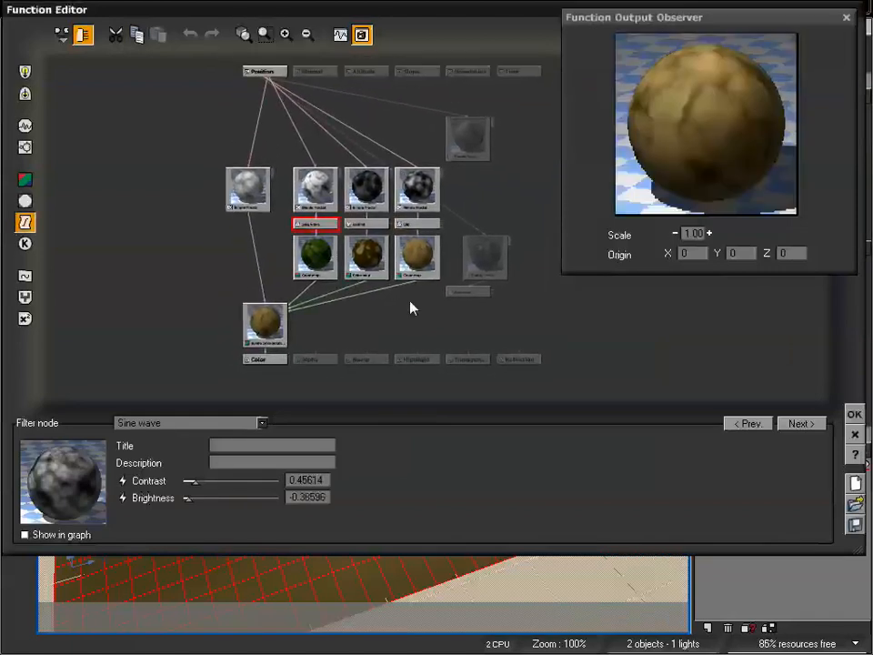
pyautogui.click(228, 190)
pyautogui.moveTo(229, 189); pyautogui.dragTo(177, 189)
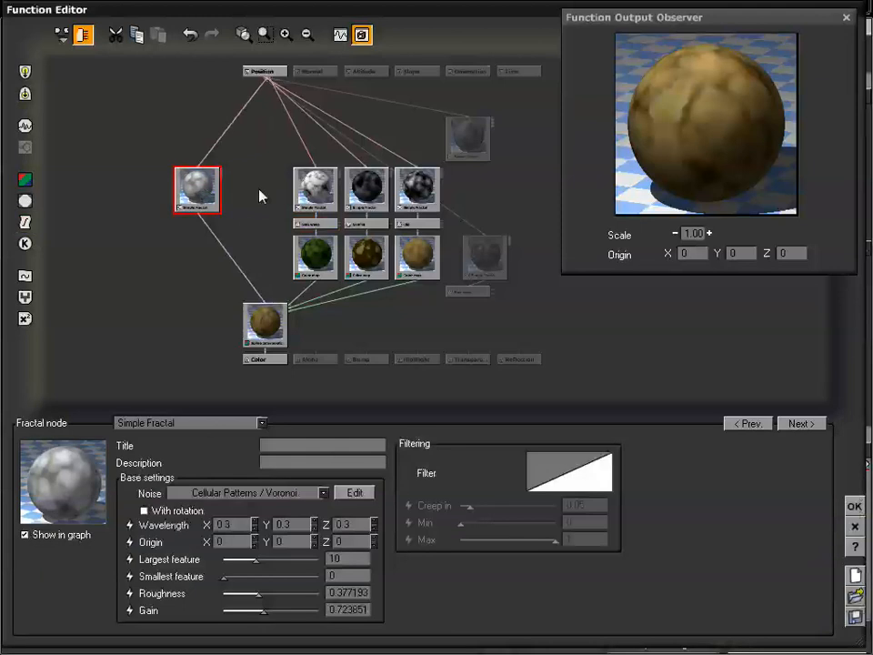
# Rearrange the graph by moving the green color map's column above the spline interpolation node and the brown map's column beside it.
pyautogui.moveTo(300, 189); pyautogui.dragTo(250, 155)
pyautogui.moveTo(317, 268); pyautogui.dragTo(269, 251)
pyautogui.moveTo(314, 227); pyautogui.dragTo(265, 200)
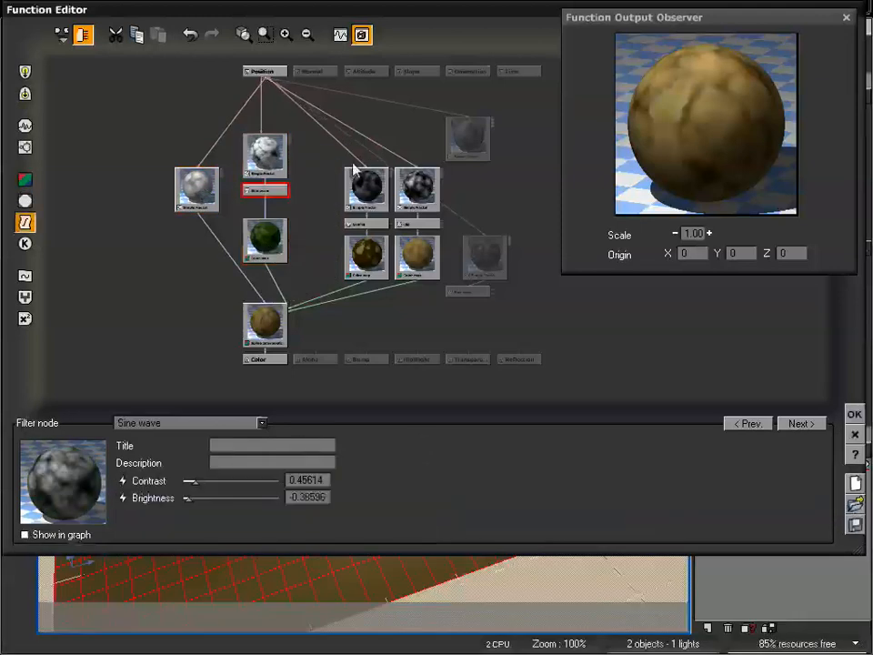
pyautogui.moveTo(366, 191); pyautogui.dragTo(315, 157)
pyautogui.moveTo(366, 264); pyautogui.dragTo(315, 246)
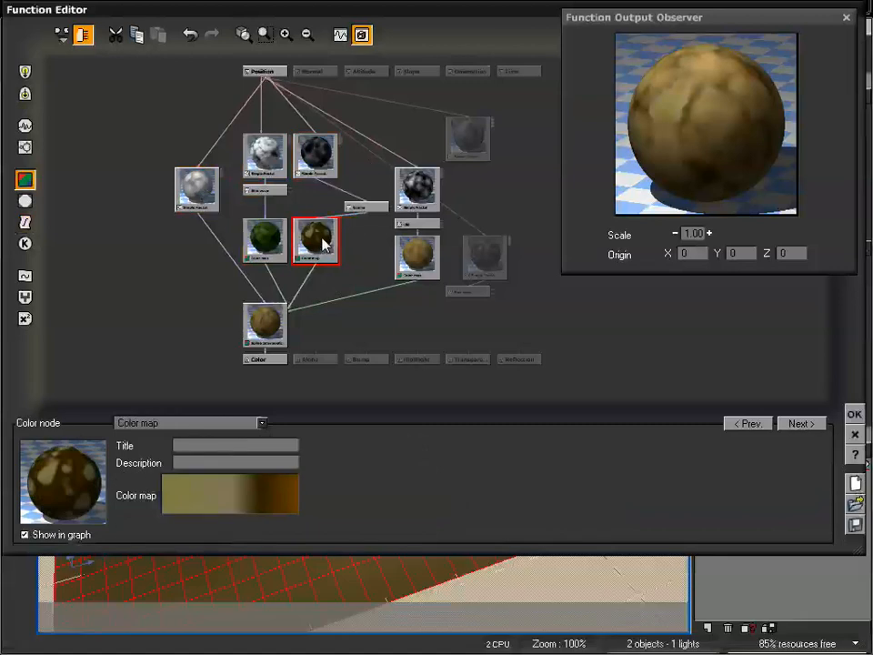
# Line up the Gamma filter under the second fractal and stack the third fractal, Clip filter and color map in a third column.
pyautogui.moveTo(374, 223); pyautogui.dragTo(326, 190)
pyautogui.moveTo(415, 186); pyautogui.dragTo(364, 151)
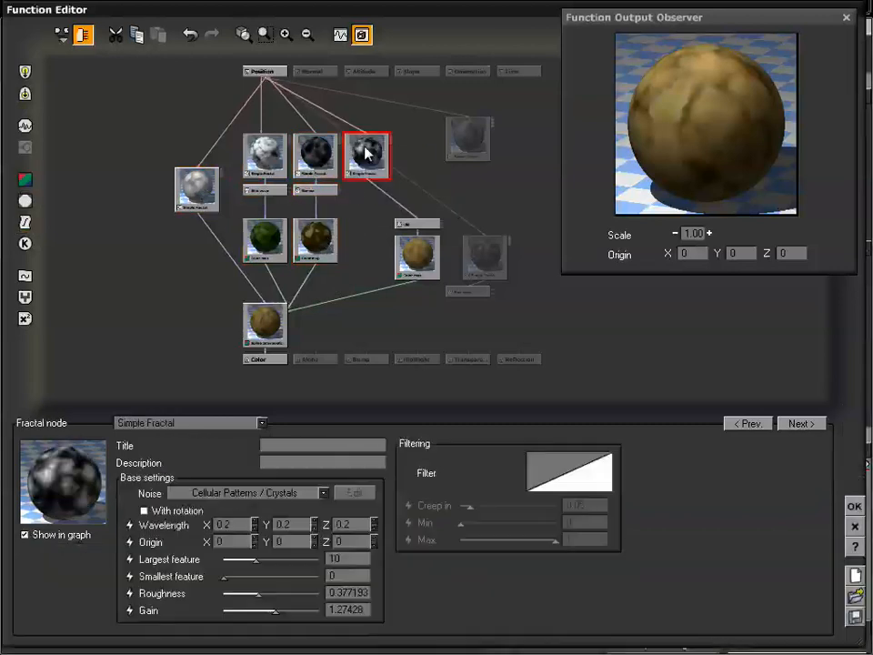
pyautogui.moveTo(414, 254); pyautogui.dragTo(364, 241)
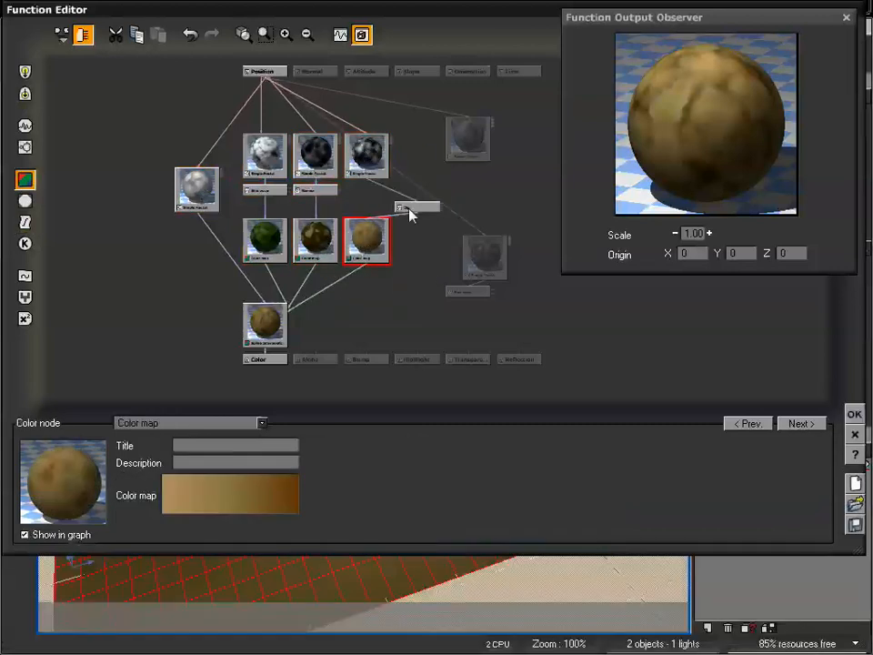
pyautogui.moveTo(413, 208); pyautogui.dragTo(366, 191)
# Move the unused Value-Gradient fractal beside the third fractal and park the Crystals fractal with its Sine wave filter at the far end of the row.
pyautogui.click(459, 144)
pyautogui.moveTo(468, 144); pyautogui.dragTo(415, 159)
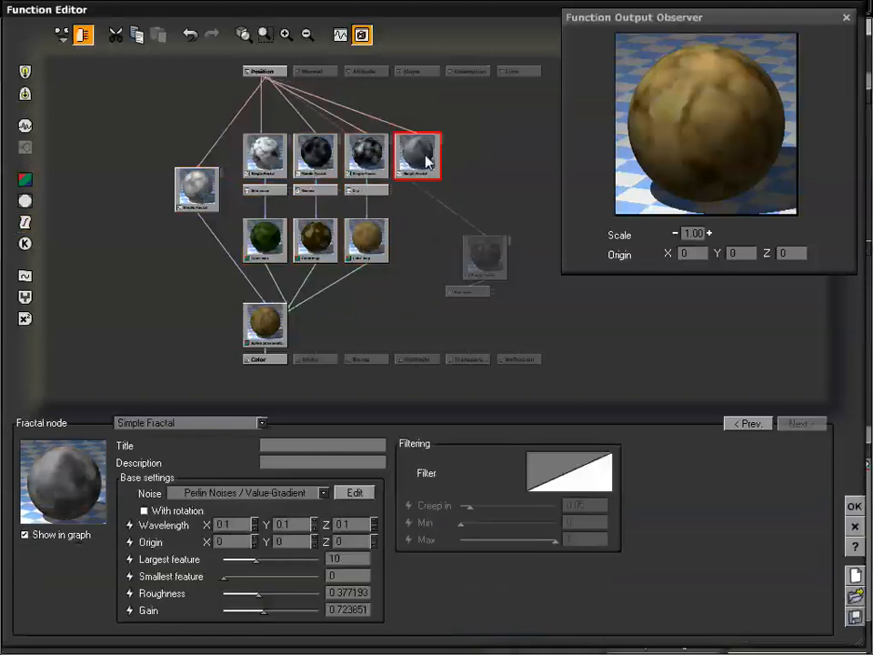
pyautogui.click(498, 265)
pyautogui.moveTo(499, 266); pyautogui.dragTo(433, 232)
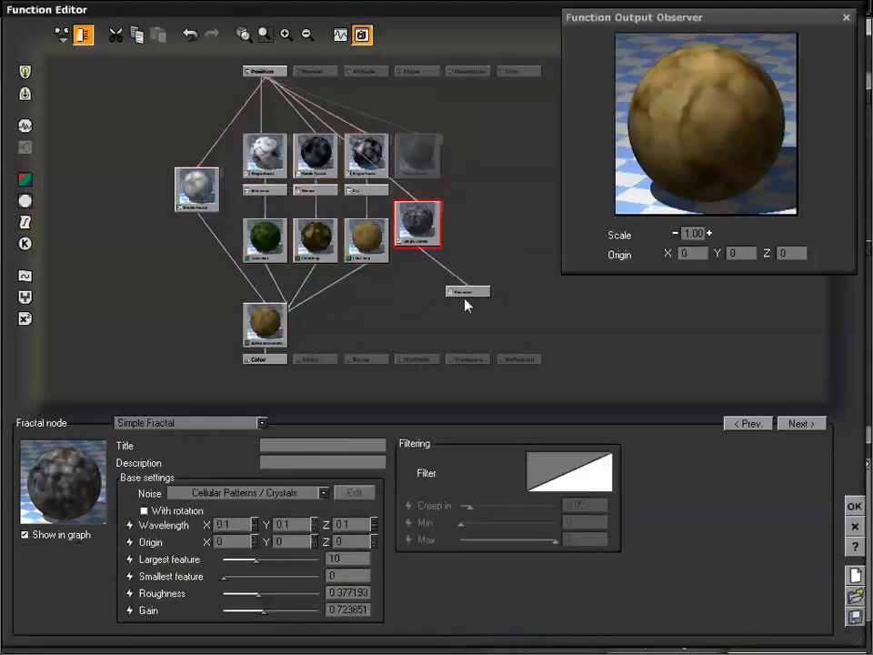
pyautogui.moveTo(466, 294); pyautogui.dragTo(487, 127)
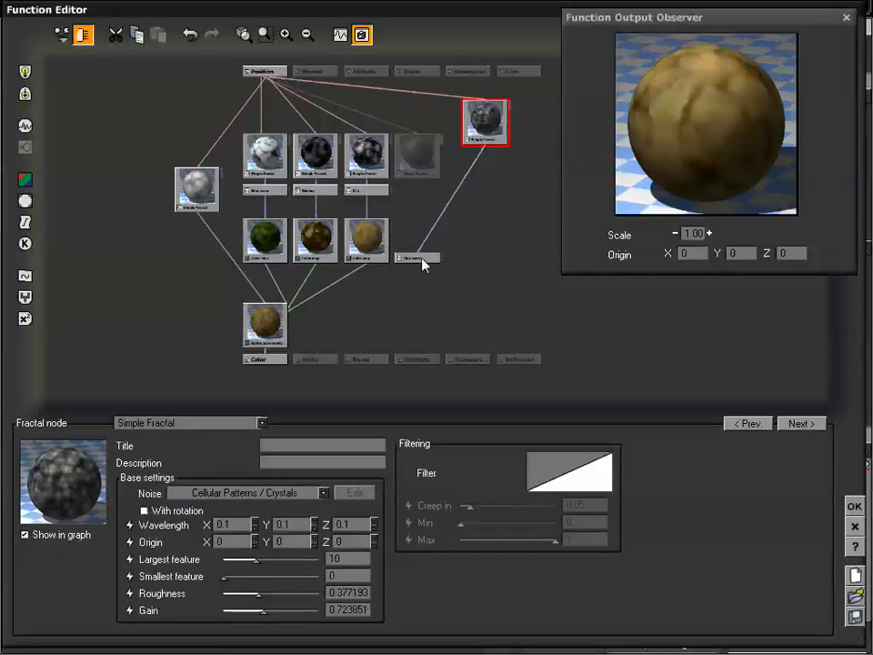
pyautogui.moveTo(423, 260); pyautogui.dragTo(496, 162)
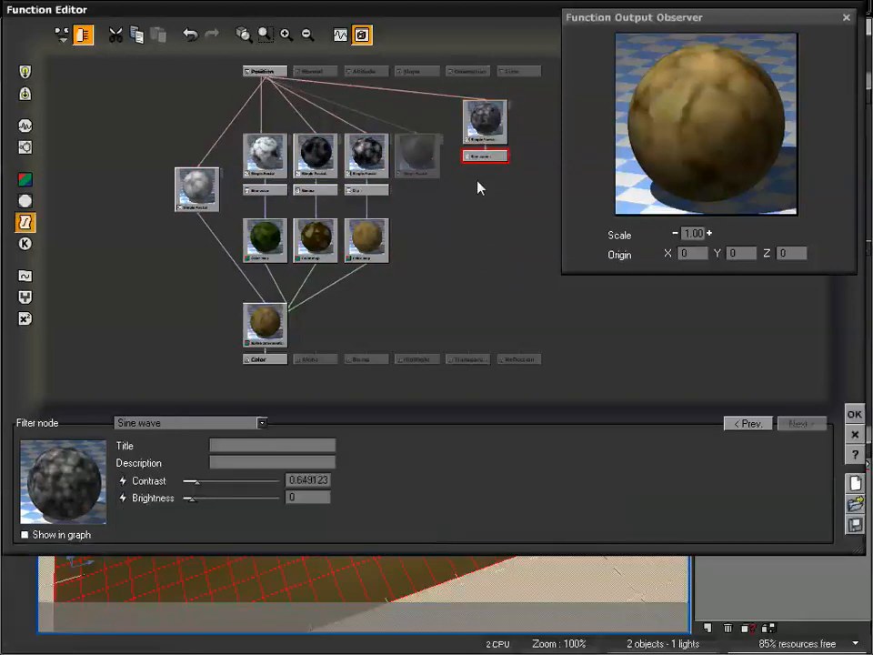
pyautogui.moveTo(497, 206); pyautogui.dragTo(440, 241)
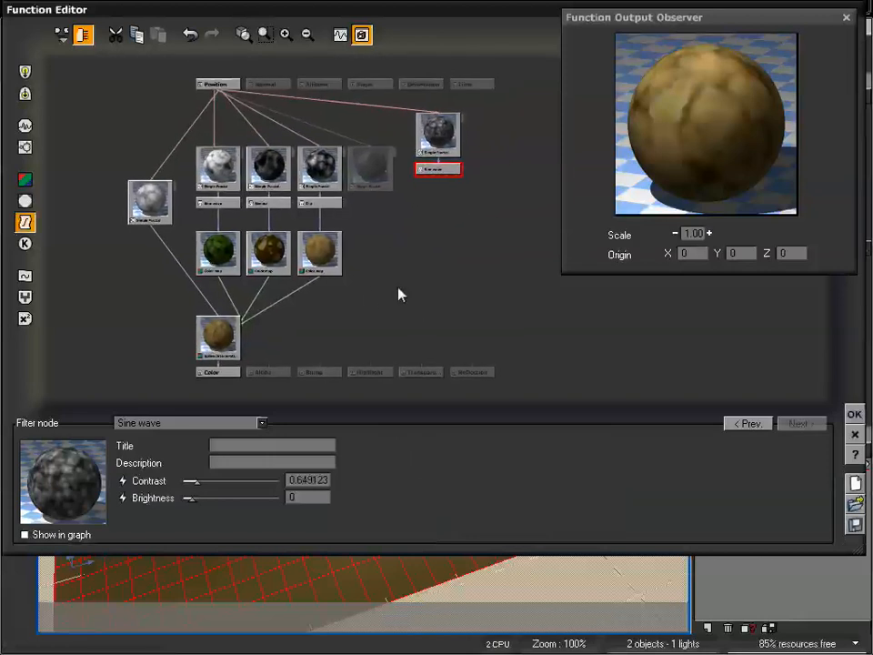
pyautogui.moveTo(398, 289); pyautogui.dragTo(395, 276)
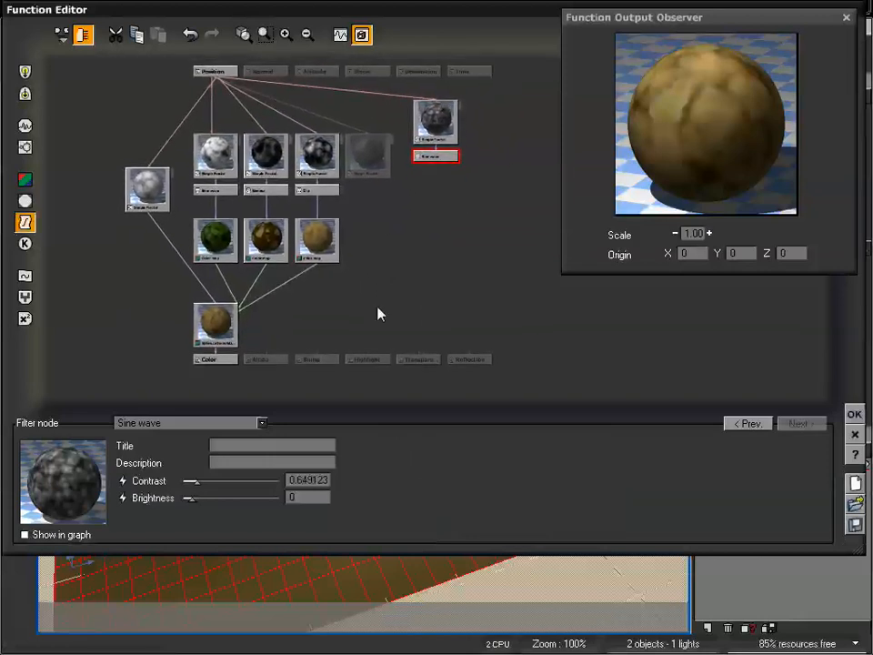
# Examine the Bump output and the row of Simple Fractal nodes that could feed it.
pyautogui.click(326, 358)
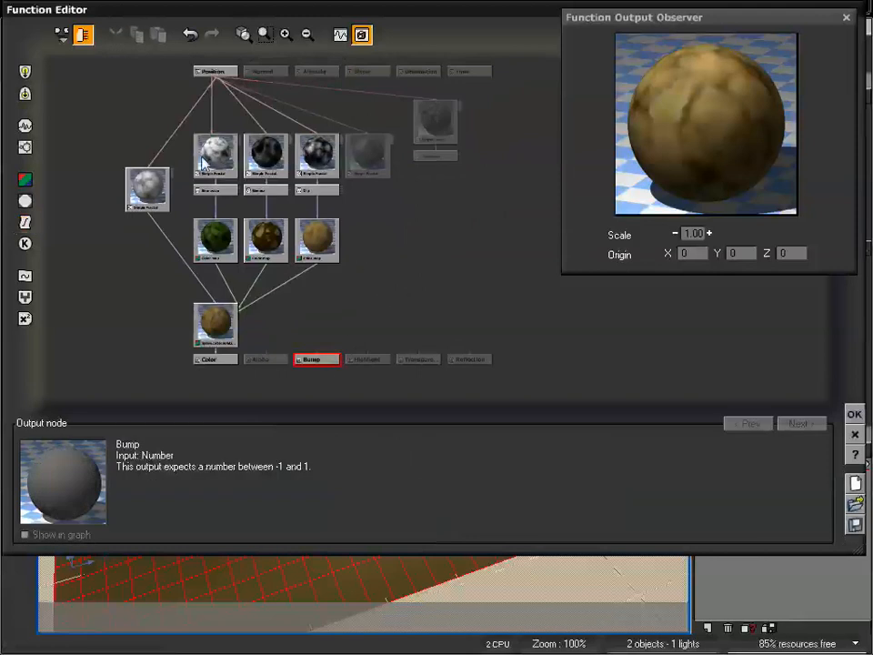
pyautogui.click(218, 157)
pyautogui.click(267, 157)
pyautogui.click(318, 156)
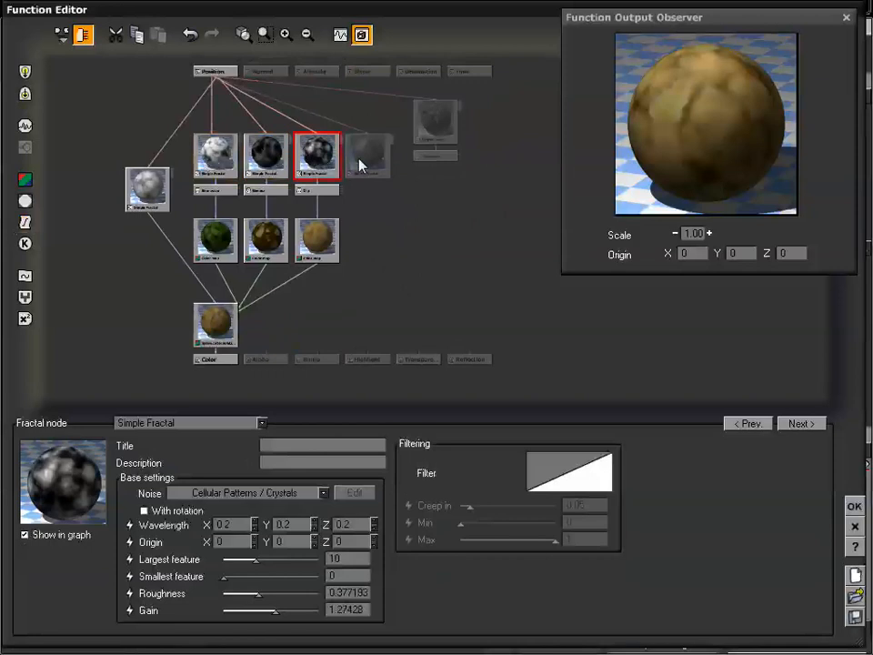
pyautogui.click(364, 164)
pyautogui.click(384, 273)
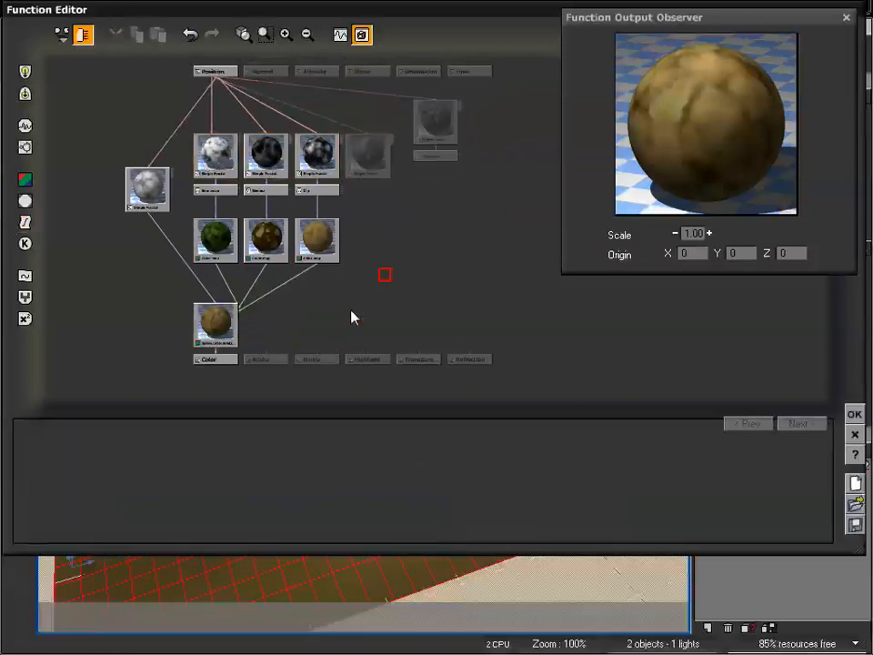
# Add a combiner node in the empty space above the outputs and set its type to Combiner.
pyautogui.click(350, 309)
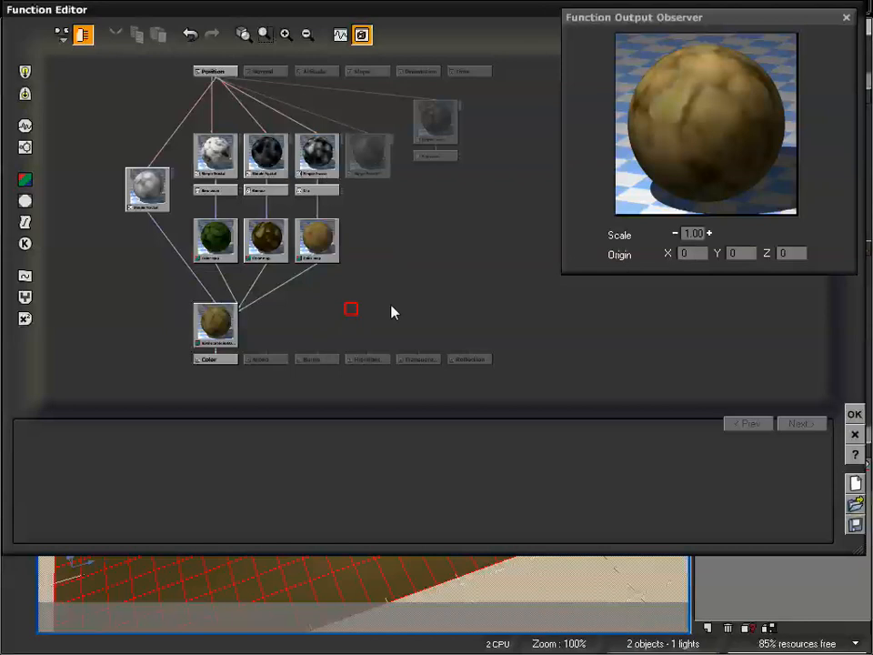
pyautogui.click(26, 296)
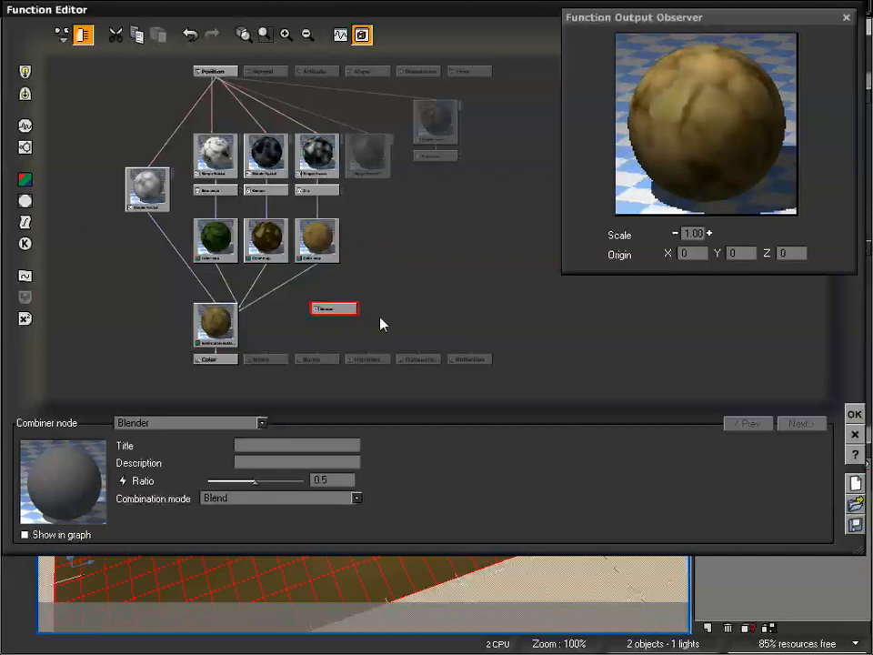
pyautogui.click(286, 35)
pyautogui.moveTo(325, 314); pyautogui.dragTo(431, 195)
pyautogui.moveTo(422, 234); pyautogui.dragTo(422, 214)
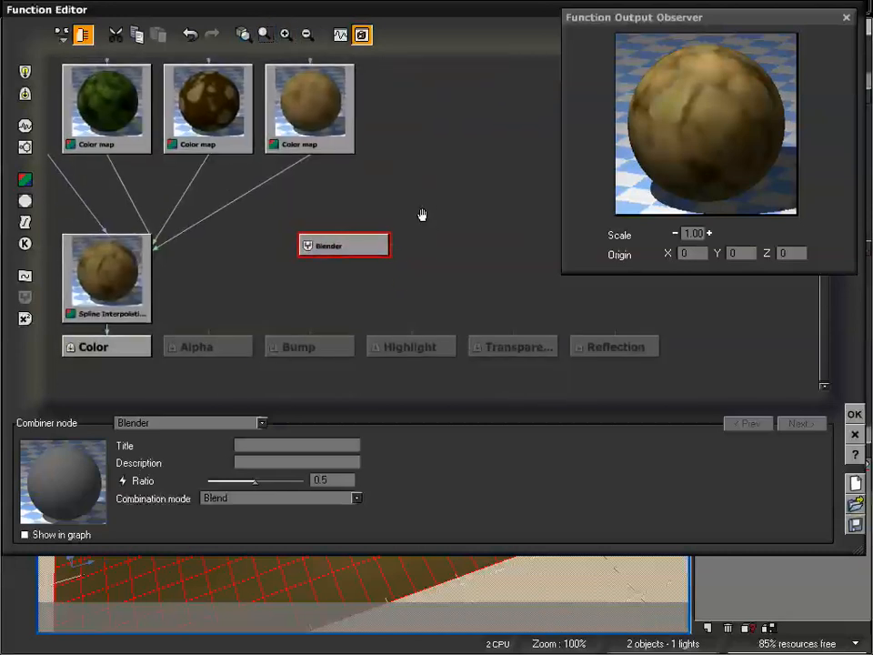
pyautogui.click(262, 424)
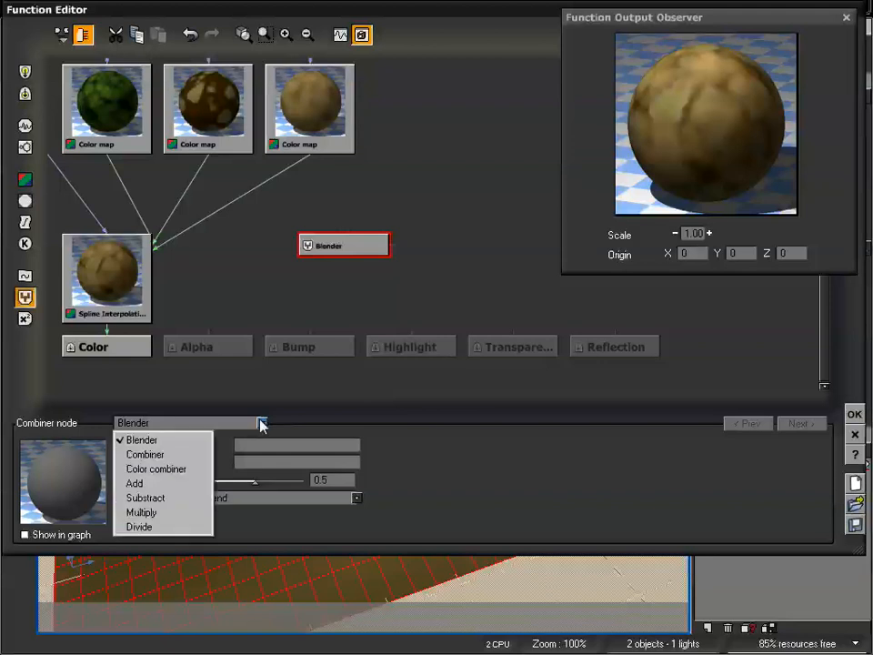
pyautogui.click(180, 457)
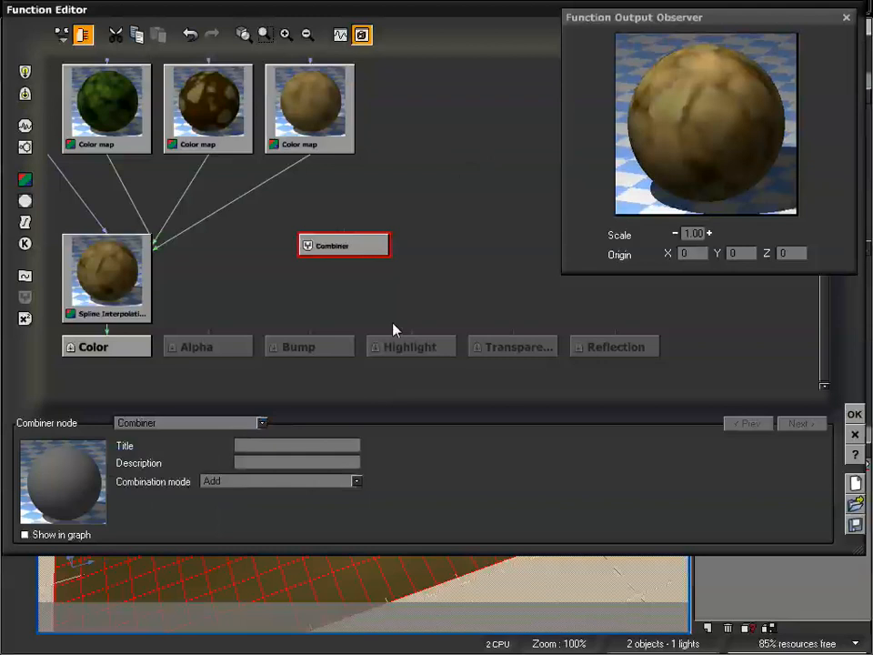
# Try the Color combiner type on the new node, examine its combination modes, and return the type to Combiner.
pyautogui.click(247, 423)
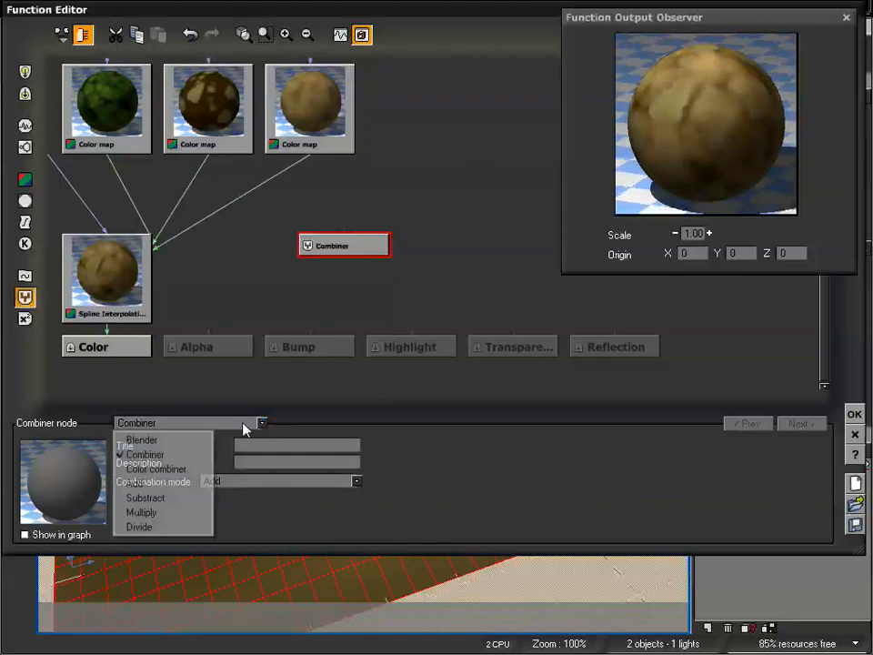
pyautogui.click(185, 472)
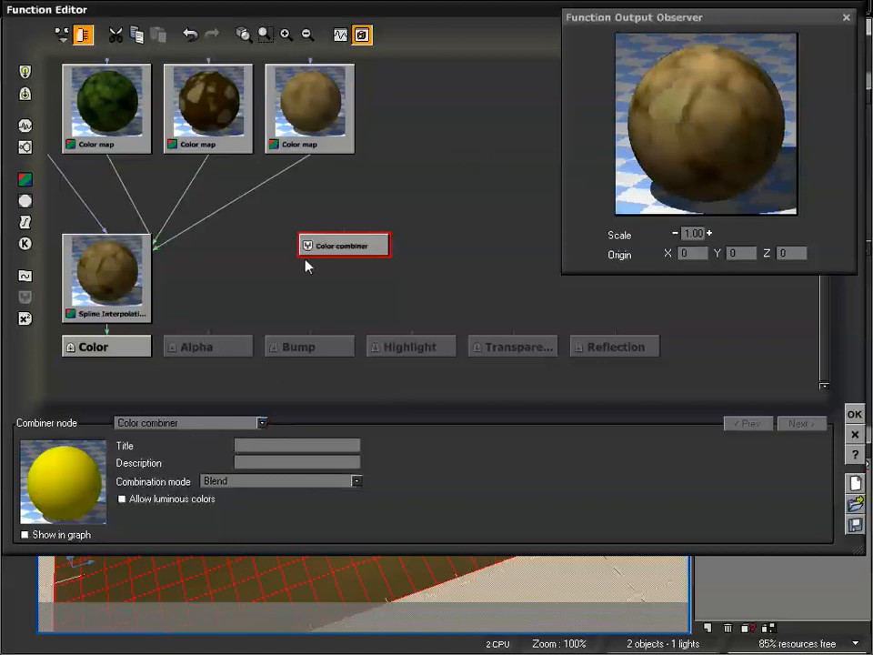
pyautogui.click(132, 293)
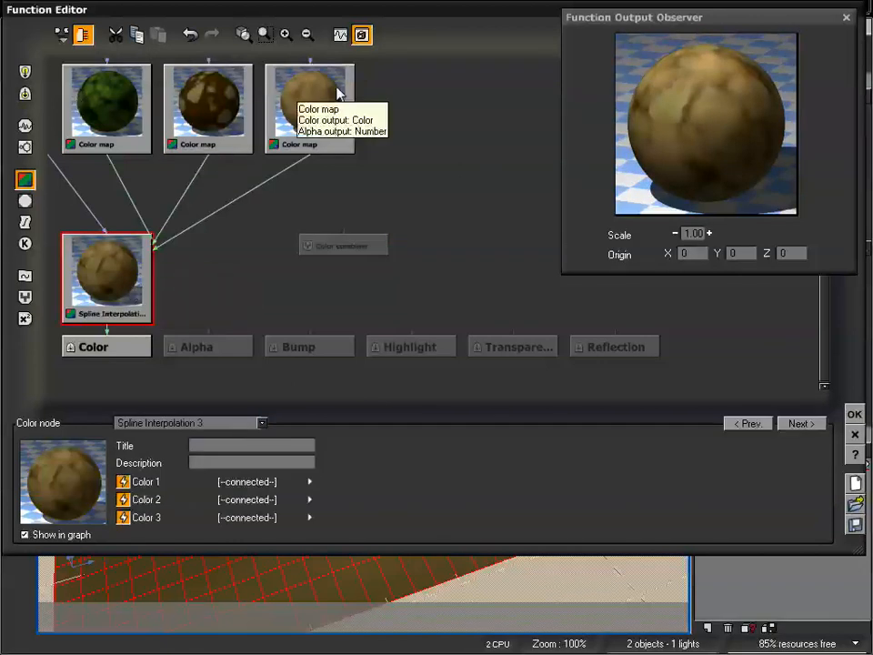
pyautogui.click(365, 247)
pyautogui.moveTo(399, 163); pyautogui.dragTo(406, 176)
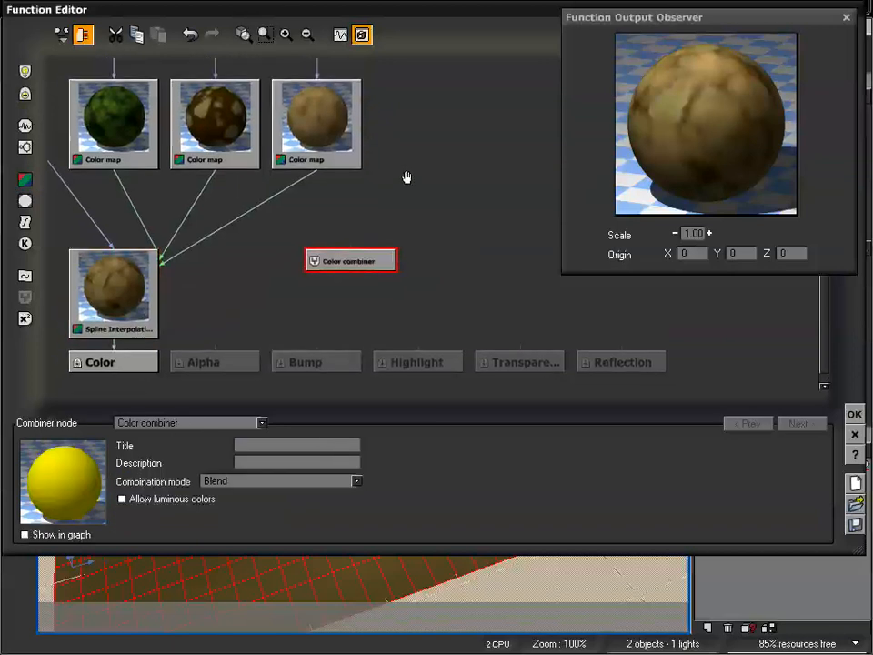
pyautogui.click(273, 480)
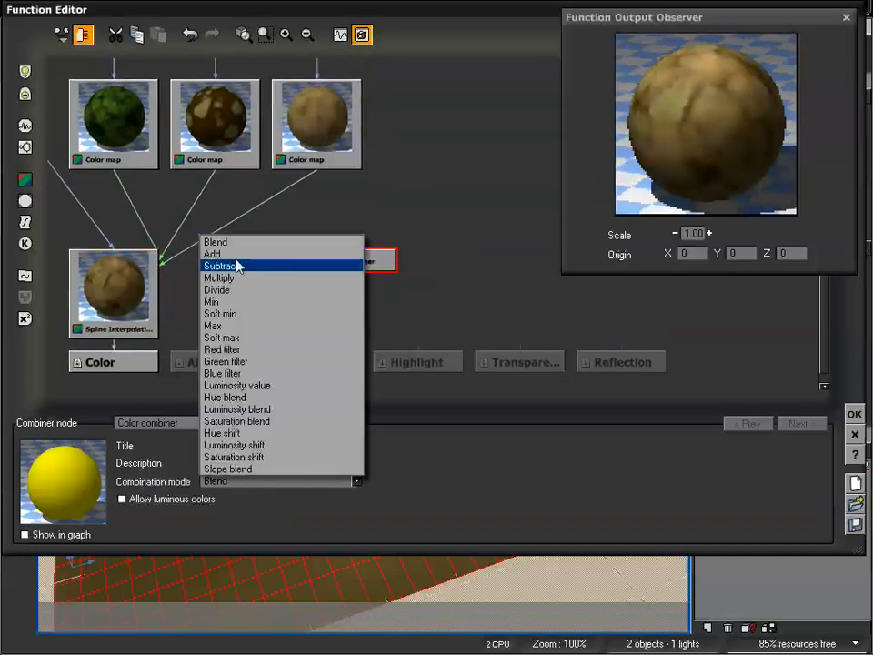
pyautogui.click(255, 523)
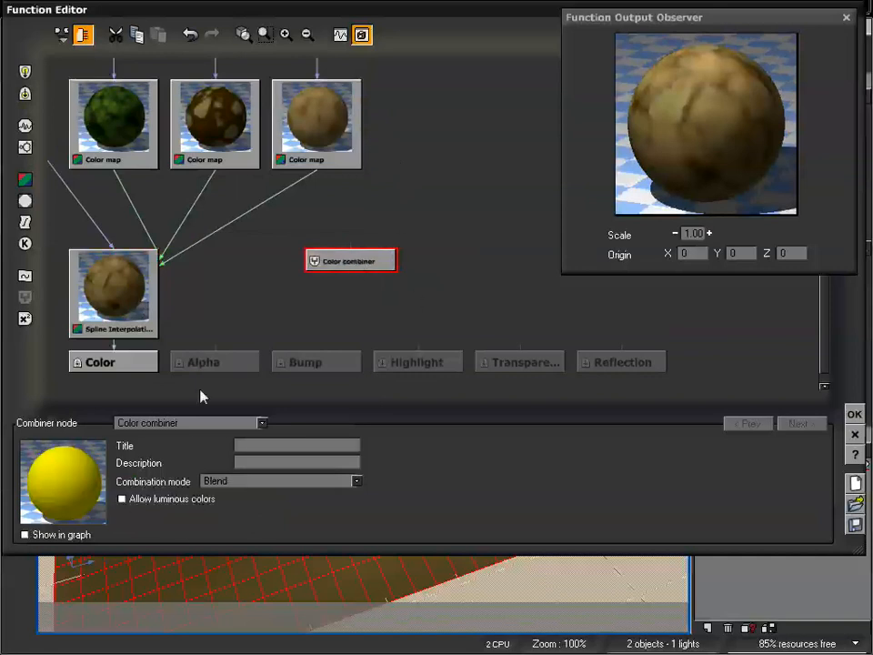
pyautogui.click(189, 423)
pyautogui.click(184, 454)
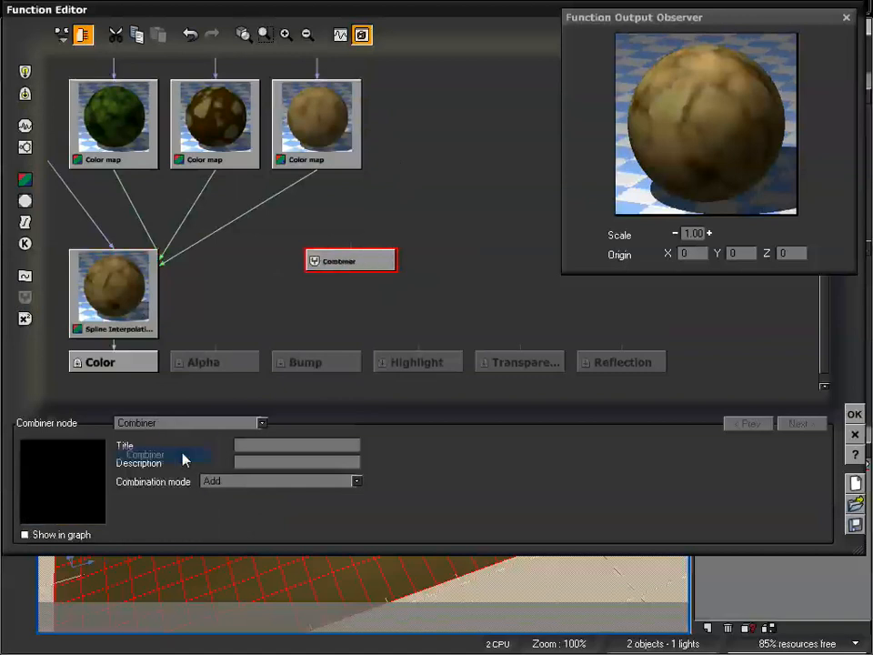
# Try the Blender type on the combiner node and switch it back to Combiner.
pyautogui.moveTo(456, 186); pyautogui.dragTo(483, 215)
pyautogui.moveTo(451, 166); pyautogui.dragTo(430, 215)
pyautogui.moveTo(374, 374)
pyautogui.mouseDown()
pyautogui.moveTo(433, 318)
pyautogui.moveTo(380, 353)
pyautogui.mouseUp()
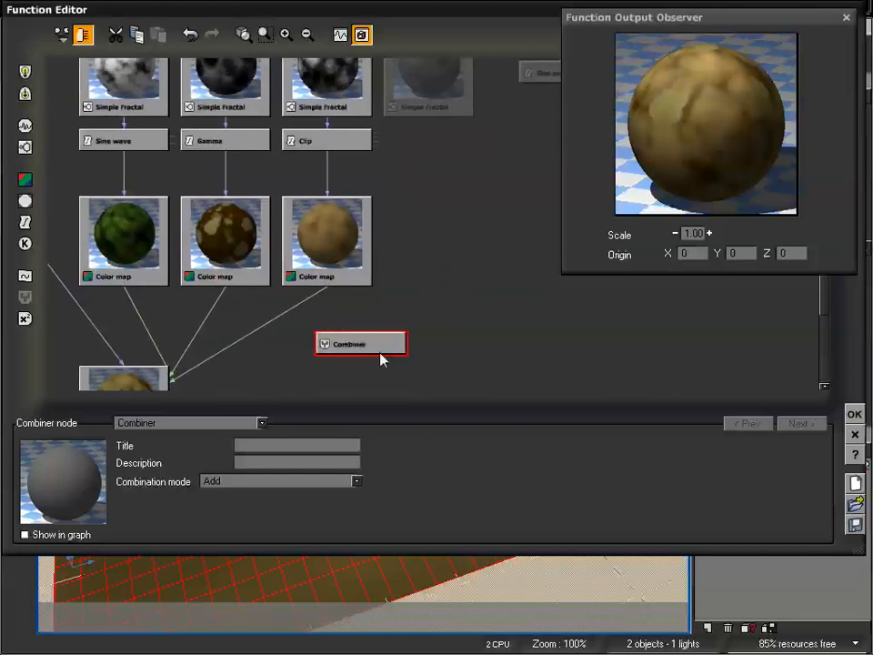
pyautogui.moveTo(481, 197); pyautogui.dragTo(457, 218)
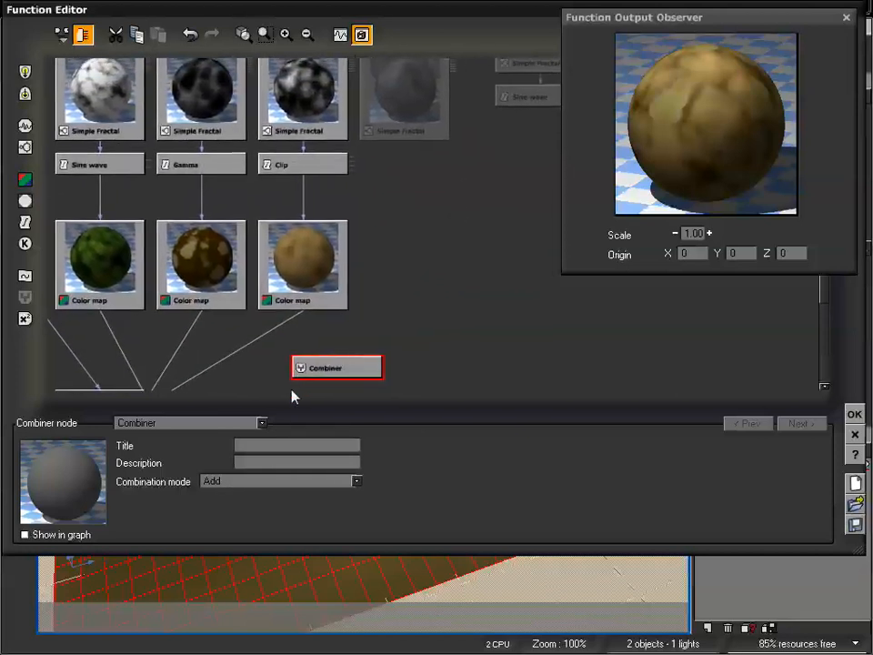
pyautogui.click(210, 430)
pyautogui.click(186, 438)
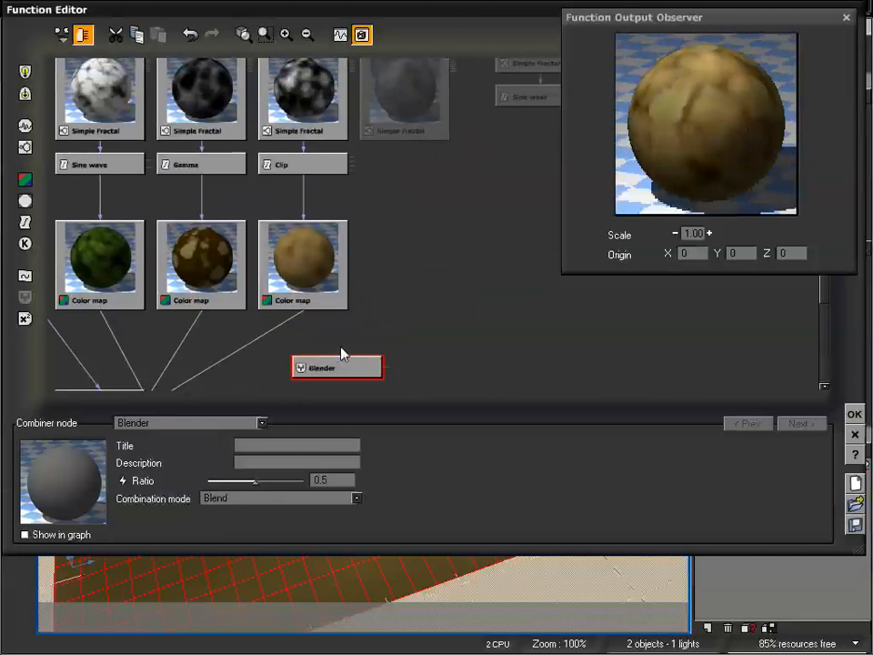
pyautogui.click(195, 423)
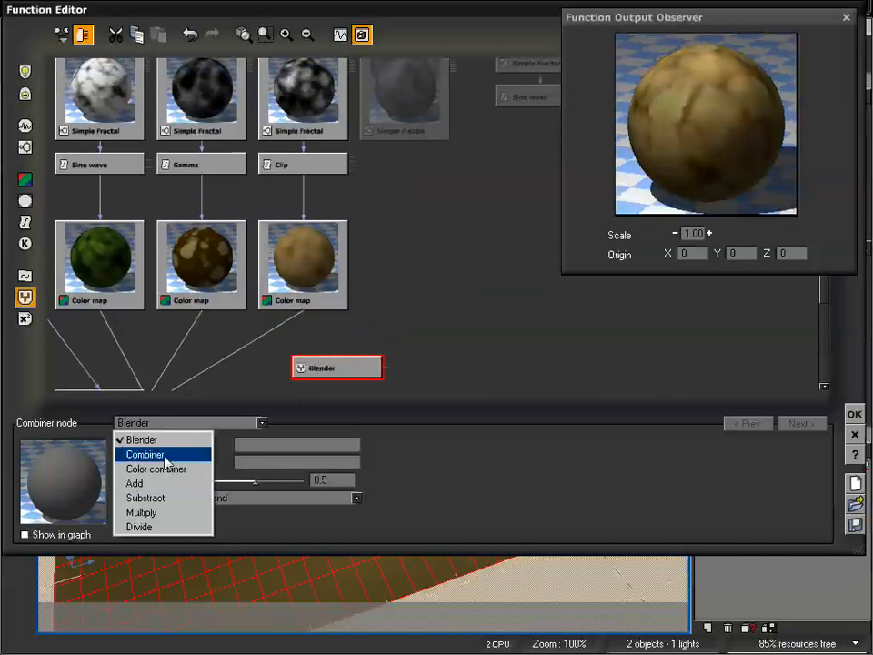
pyautogui.click(164, 455)
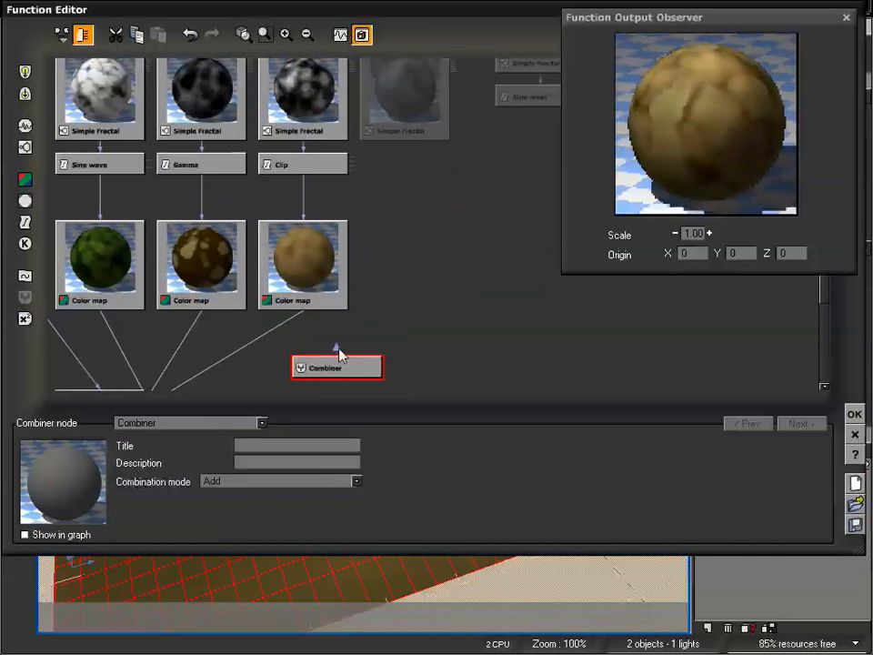
# Connect the three fractals above the color maps and the fractal driving the Spline Interpolation node to the Combiner's inputs.
pyautogui.moveTo(339, 355); pyautogui.dragTo(100, 143)
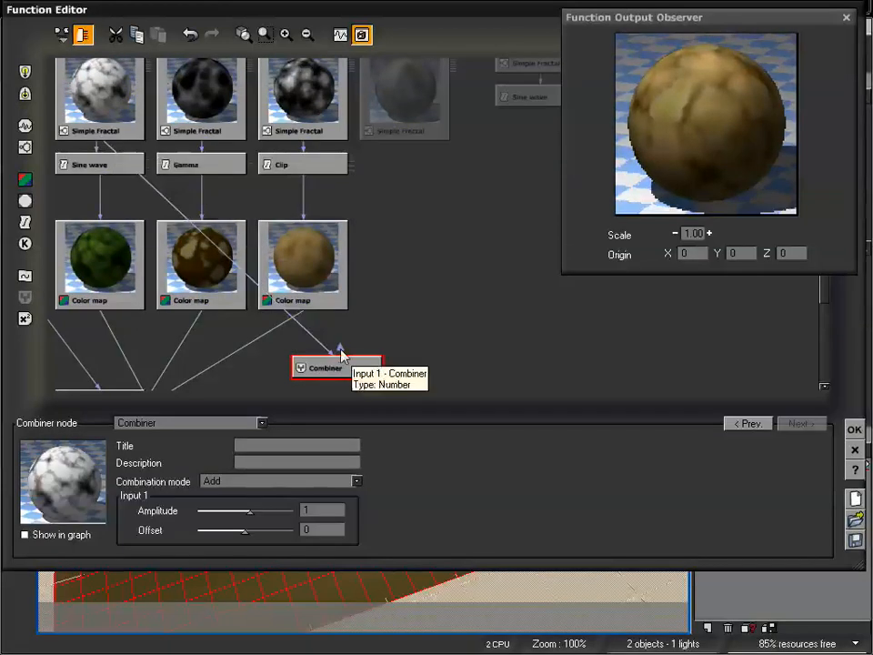
pyautogui.moveTo(337, 354); pyautogui.dragTo(202, 140)
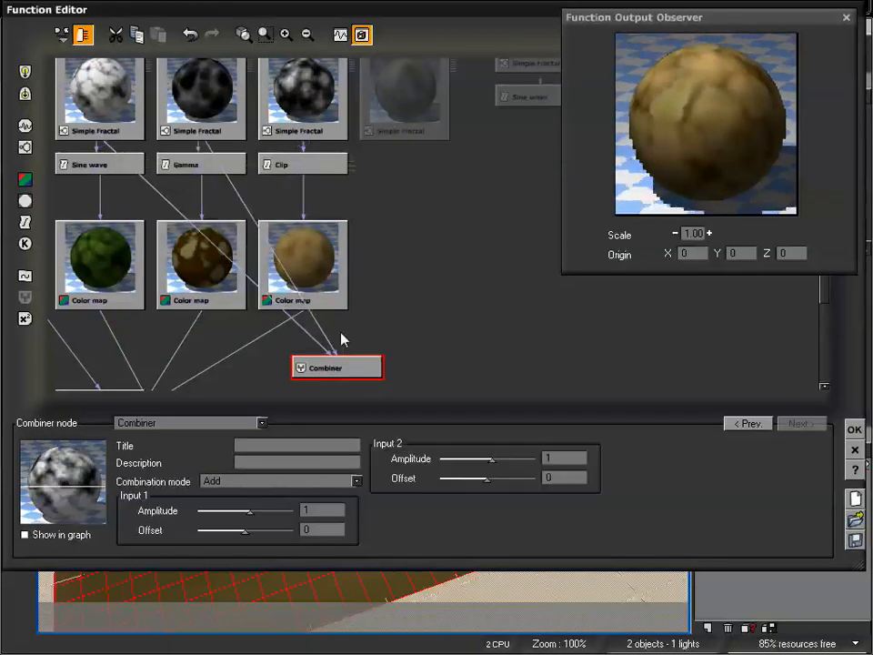
pyautogui.moveTo(345, 353); pyautogui.dragTo(346, 353)
pyautogui.moveTo(341, 302); pyautogui.dragTo(304, 141)
pyautogui.moveTo(429, 288); pyautogui.dragTo(526, 288, button='right')
pyautogui.moveTo(461, 339); pyautogui.dragTo(81, 198)
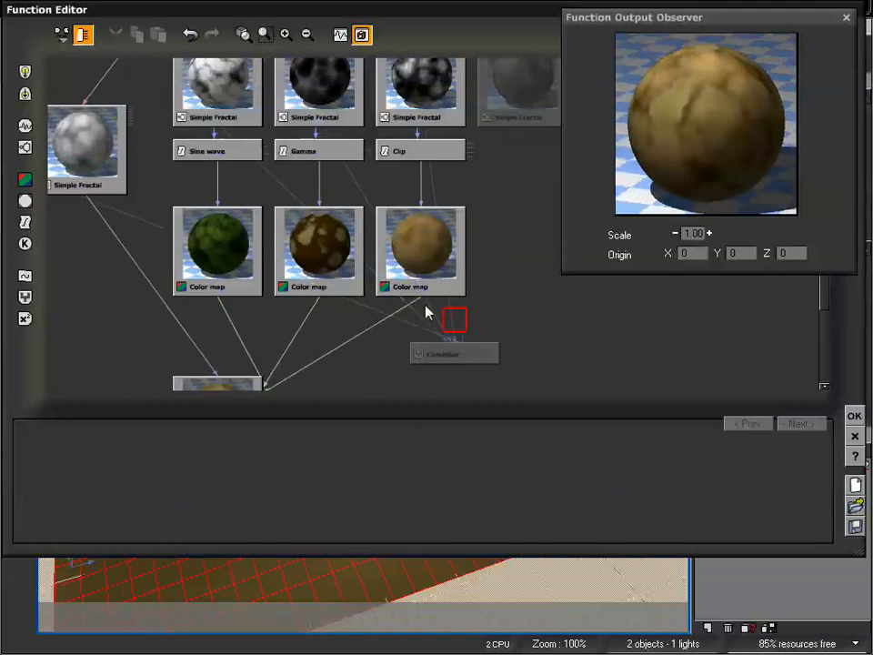
pyautogui.moveTo(530, 291); pyautogui.dragTo(428, 270, button='right')
pyautogui.click(377, 327)
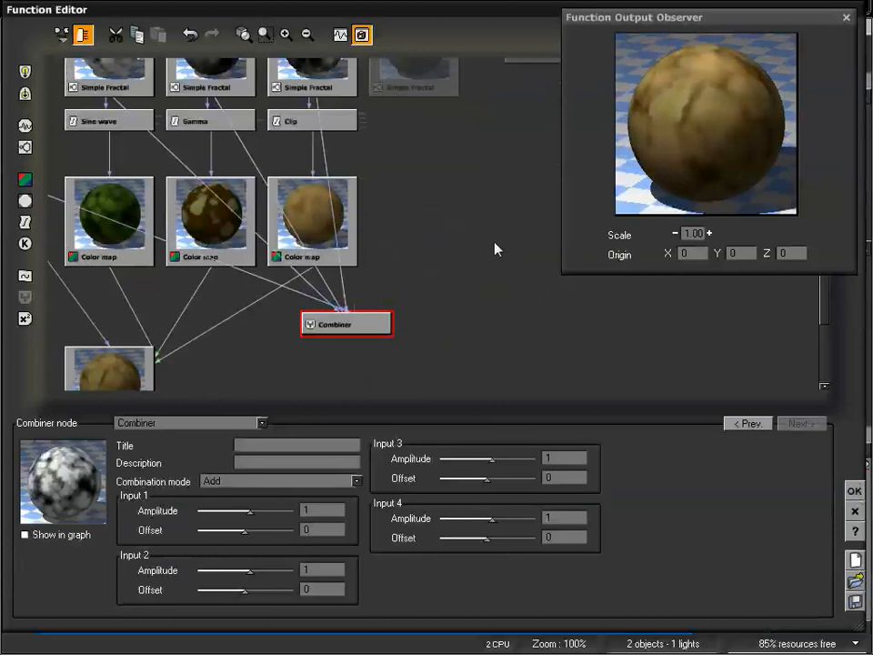
# Connect the Combiner to the Bump output, with the node placed directly above it.
pyautogui.moveTo(442, 267); pyautogui.dragTo(432, 291, button='right')
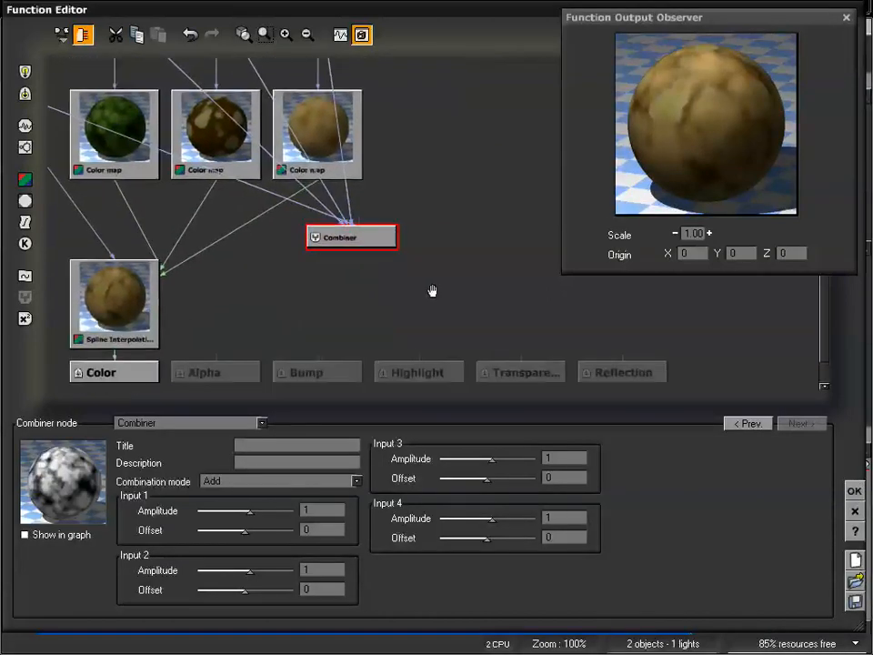
pyautogui.moveTo(318, 359); pyautogui.dragTo(344, 296)
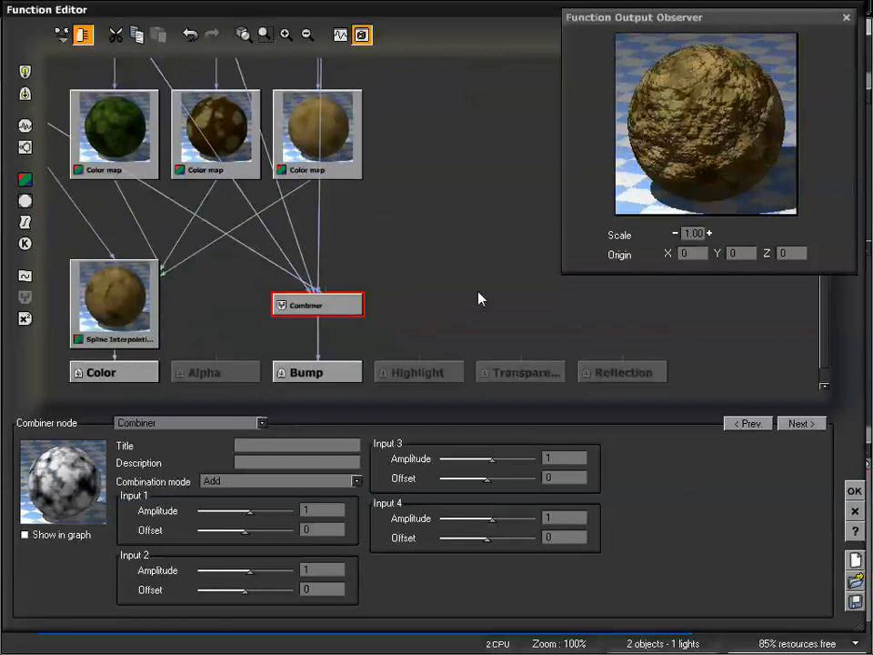
pyautogui.moveTo(421, 195); pyautogui.dragTo(440, 248)
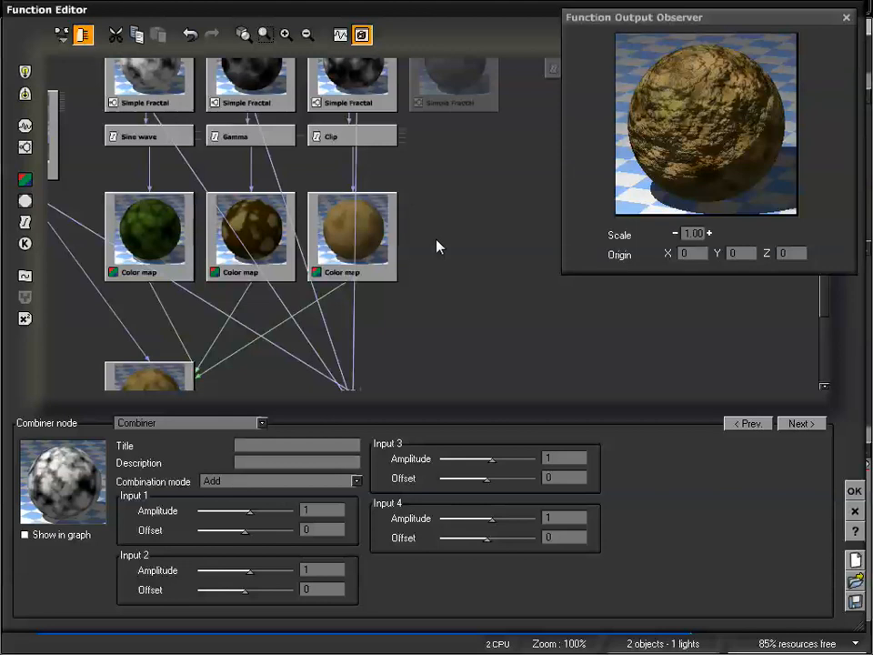
# Set the Combiner's Input 1 amplitude to about 0.47, and Input 3 amplitude to about -0.05 with offset about 0.25.
pyautogui.moveTo(438, 248); pyautogui.dragTo(410, 169)
pyautogui.moveTo(470, 255); pyautogui.dragTo(468, 244)
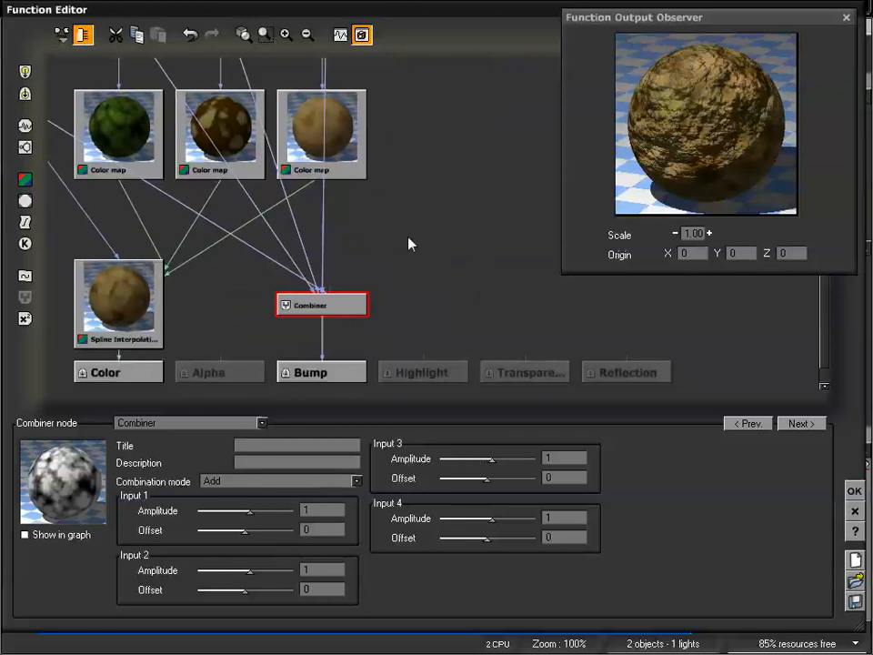
pyautogui.moveTo(409, 244); pyautogui.dragTo(491, 342, button='right')
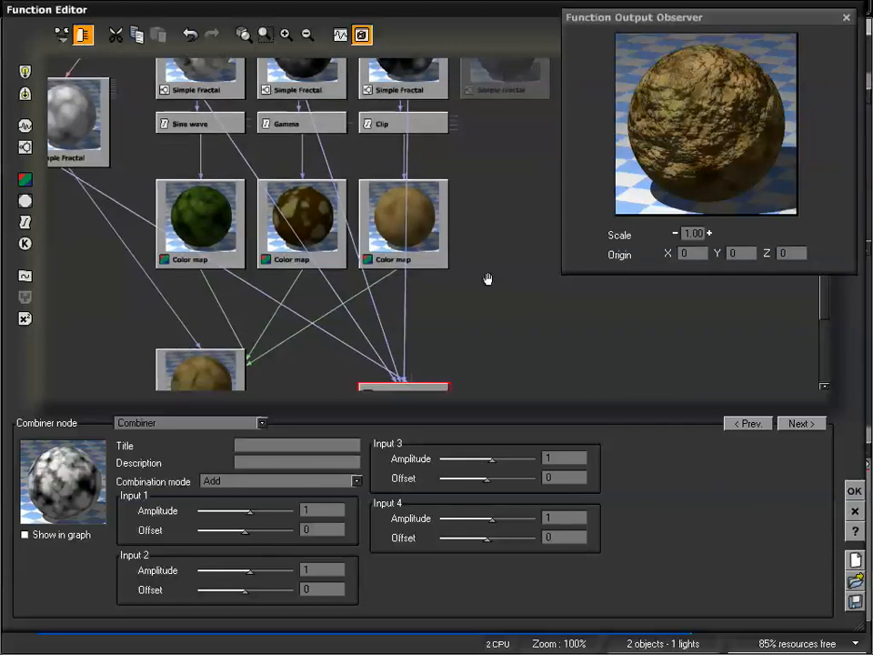
pyautogui.moveTo(488, 278); pyautogui.dragTo(462, 202, button='right')
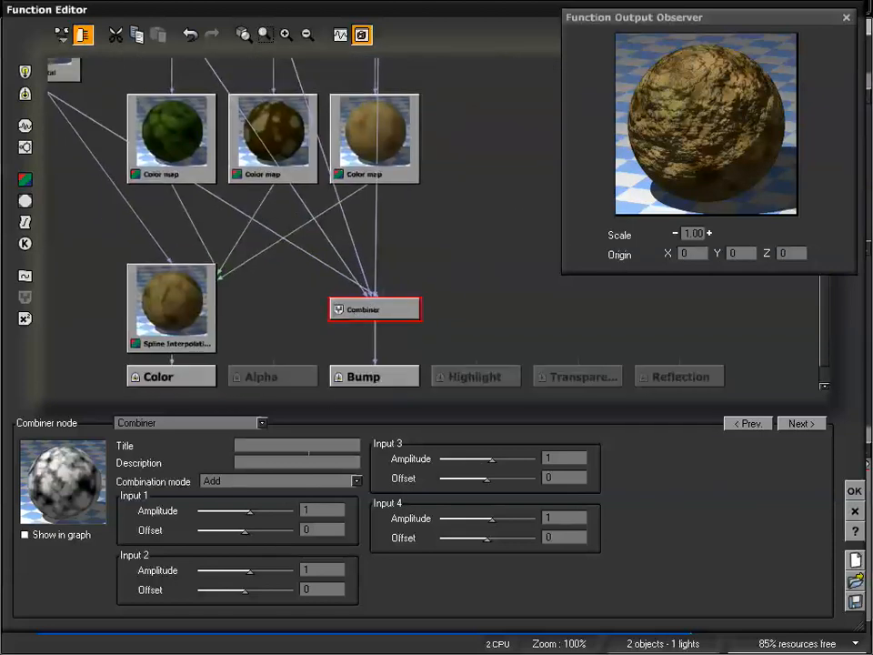
pyautogui.moveTo(249, 511); pyautogui.dragTo(264, 511)
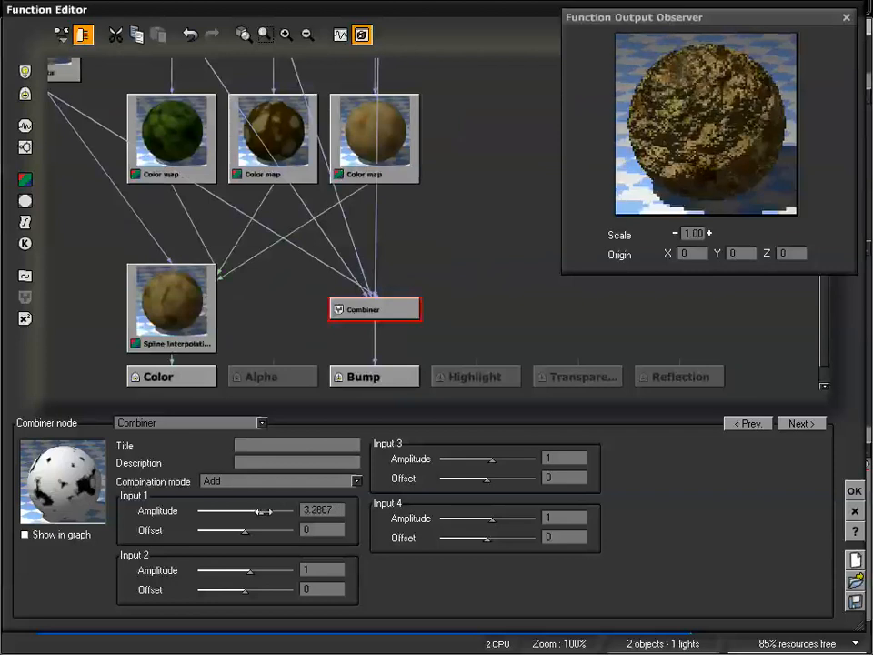
pyautogui.moveTo(264, 512); pyautogui.dragTo(250, 512)
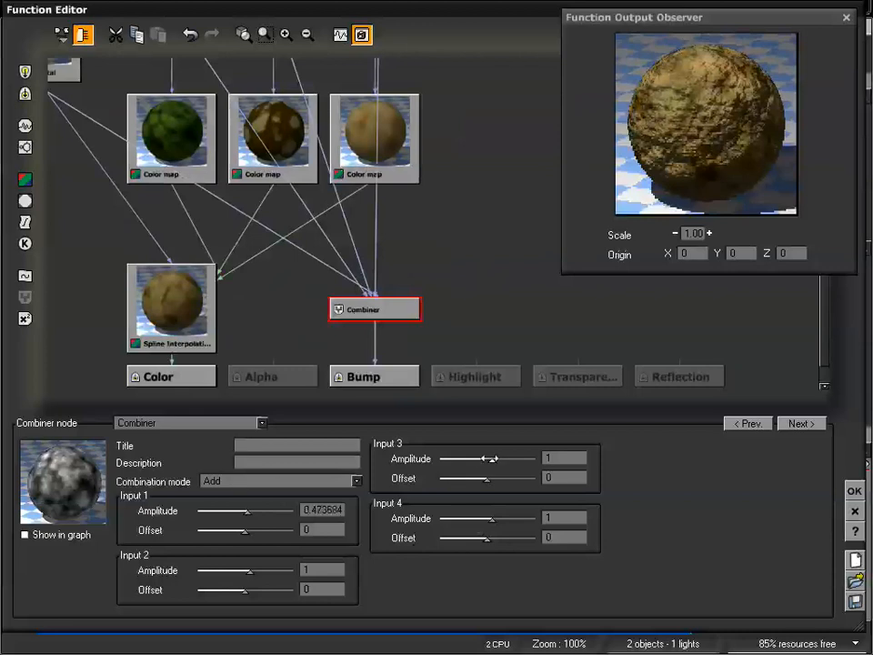
pyautogui.moveTo(492, 460); pyautogui.dragTo(487, 460)
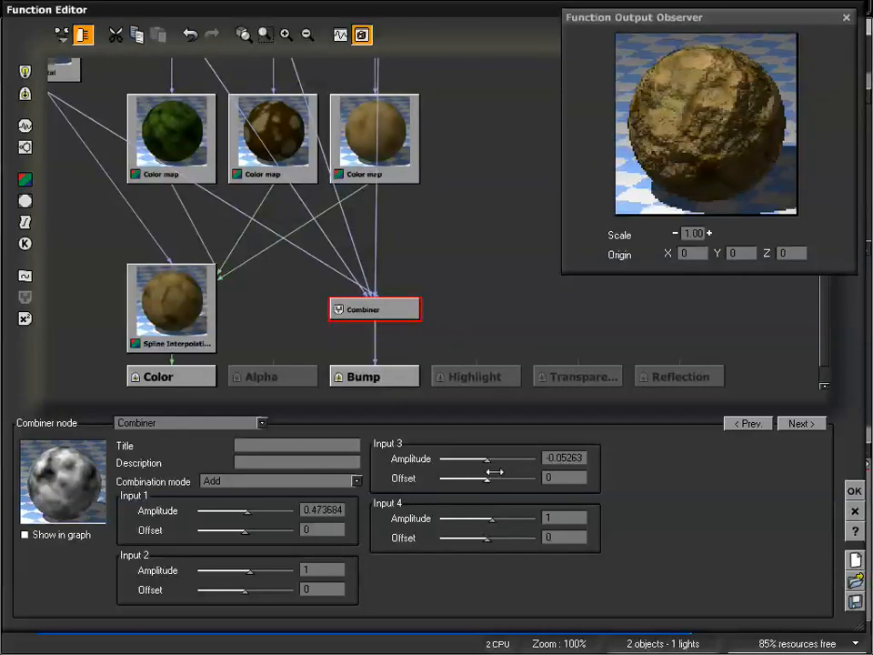
pyautogui.moveTo(486, 477); pyautogui.dragTo(499, 477)
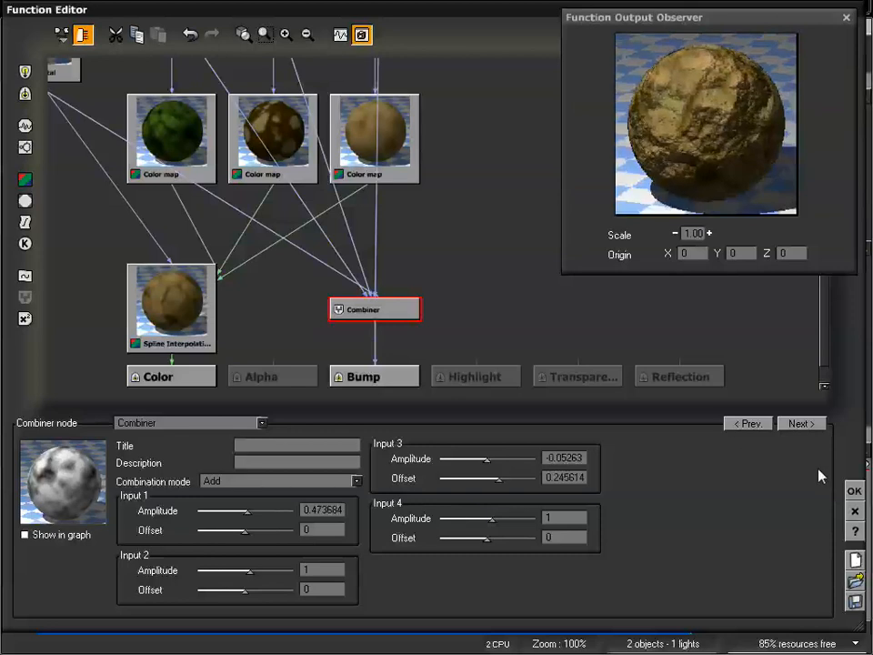
# Accept the function and material changes, render the terrain from the main camera, and close the render.
pyautogui.click(854, 490)
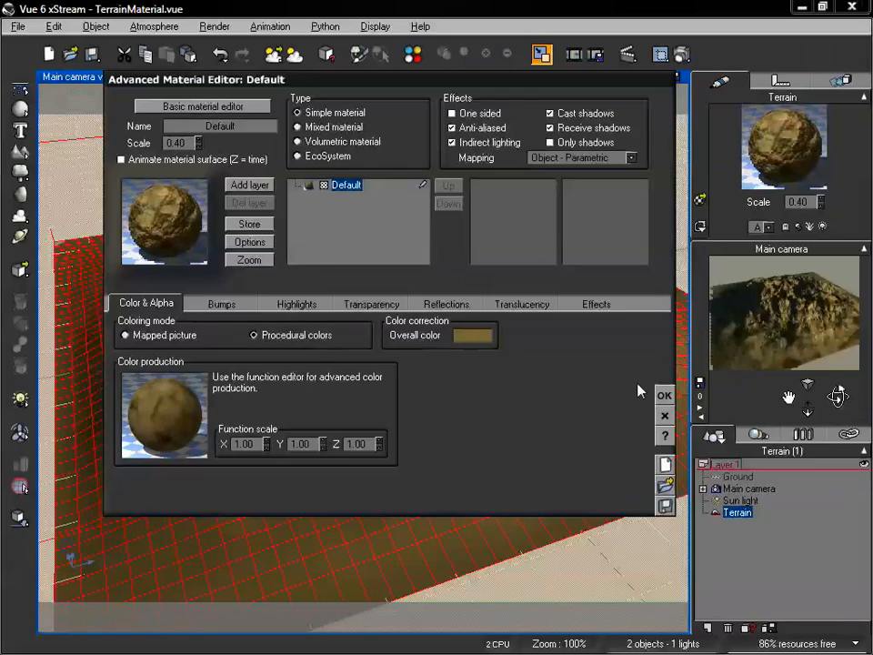
pyautogui.click(664, 395)
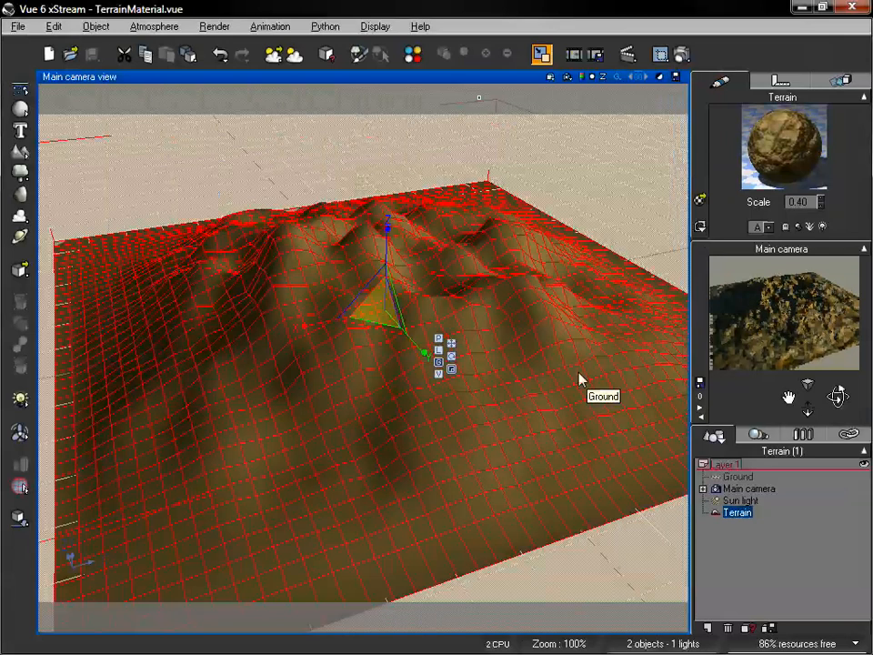
pyautogui.click(680, 54)
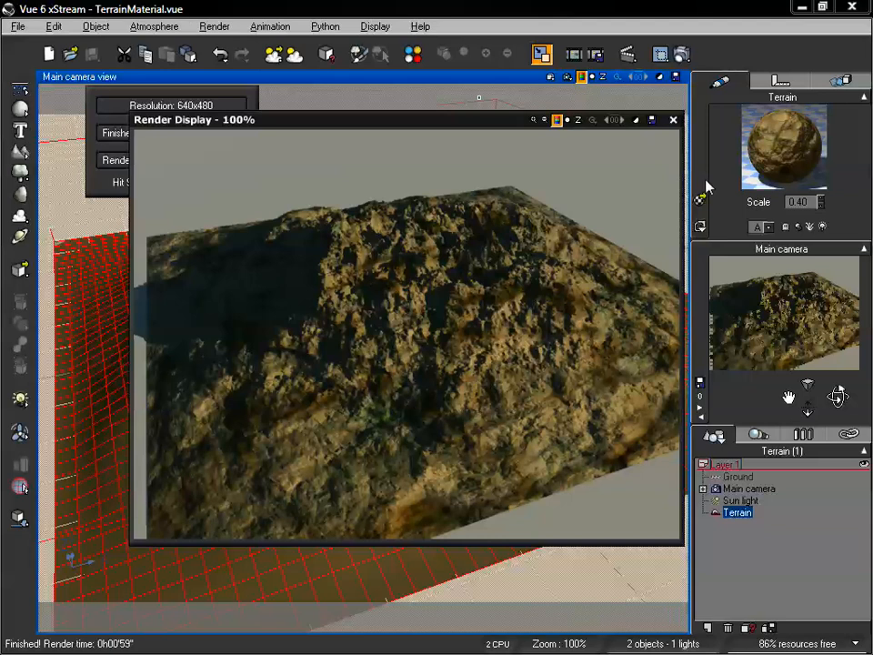
pyautogui.click(674, 120)
# Enable displacement mapping in the terrain material's bump settings and accept the material.
pyautogui.doubleClick(761, 144)
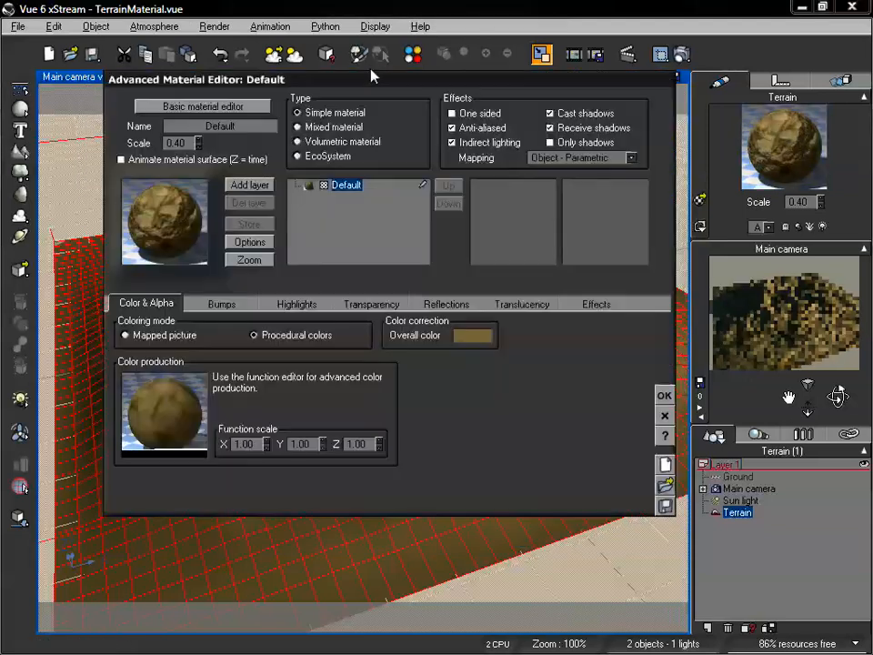
pyautogui.moveTo(371, 79); pyautogui.dragTo(371, 97)
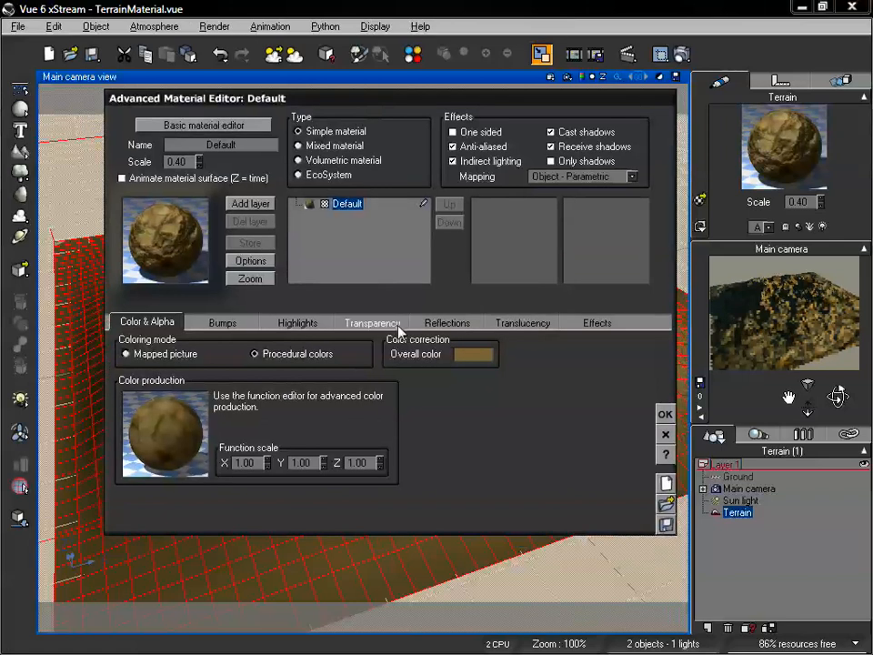
pyautogui.click(235, 328)
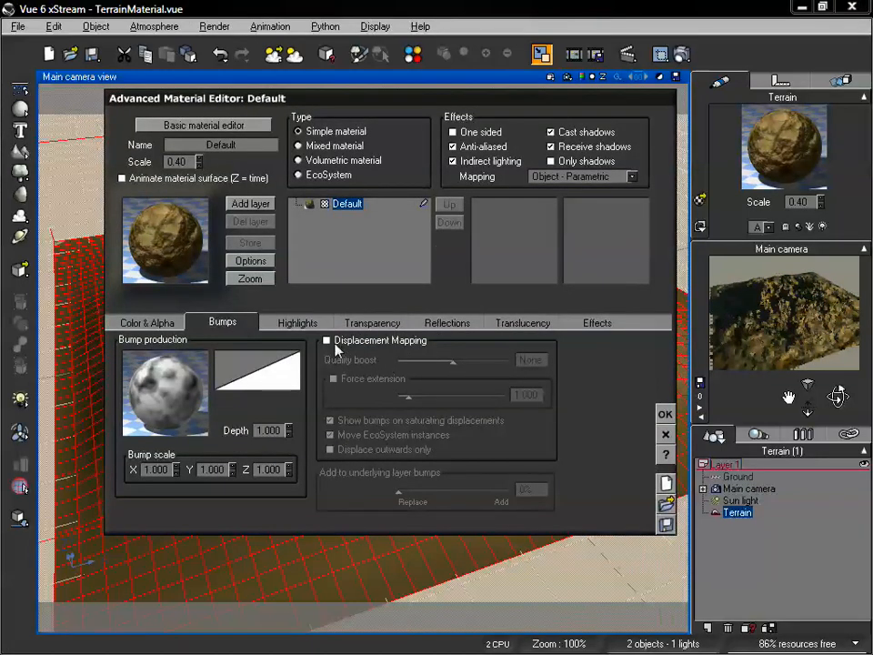
pyautogui.click(330, 341)
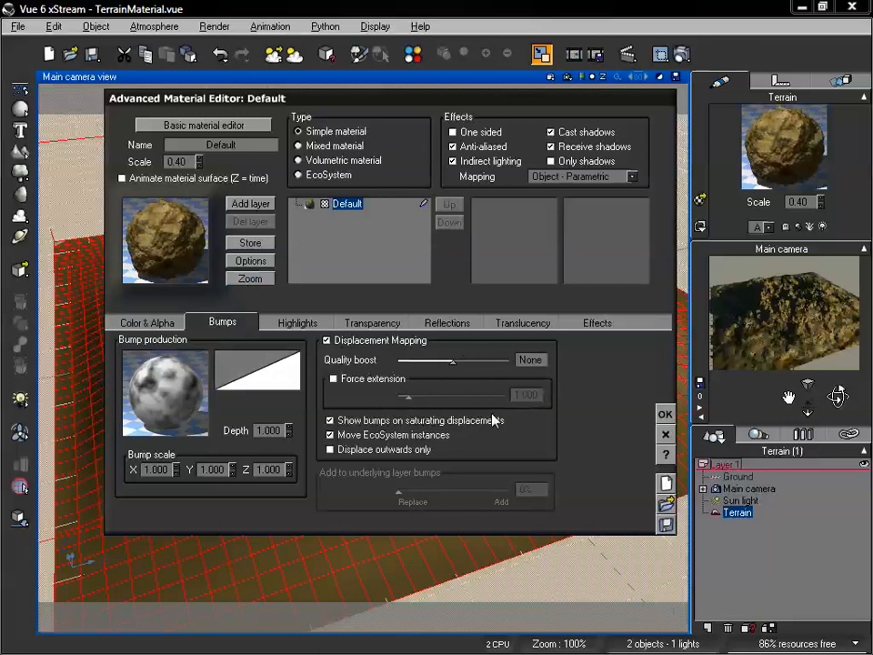
pyautogui.click(665, 416)
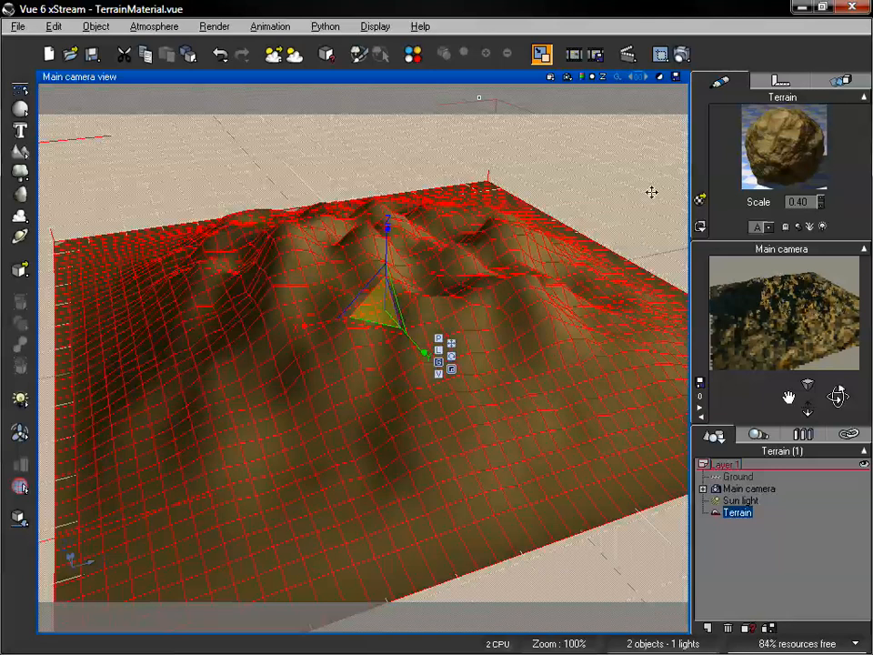
# Render the terrain with displacement mapping, examine the rock surface, and close the render.
pyautogui.click(680, 56)
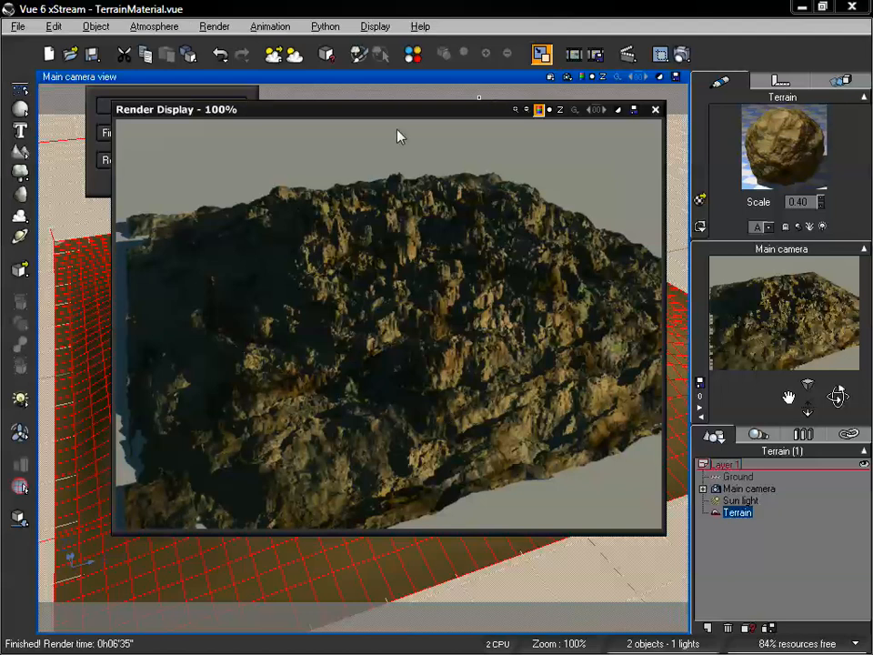
pyautogui.moveTo(403, 121); pyautogui.dragTo(400, 124)
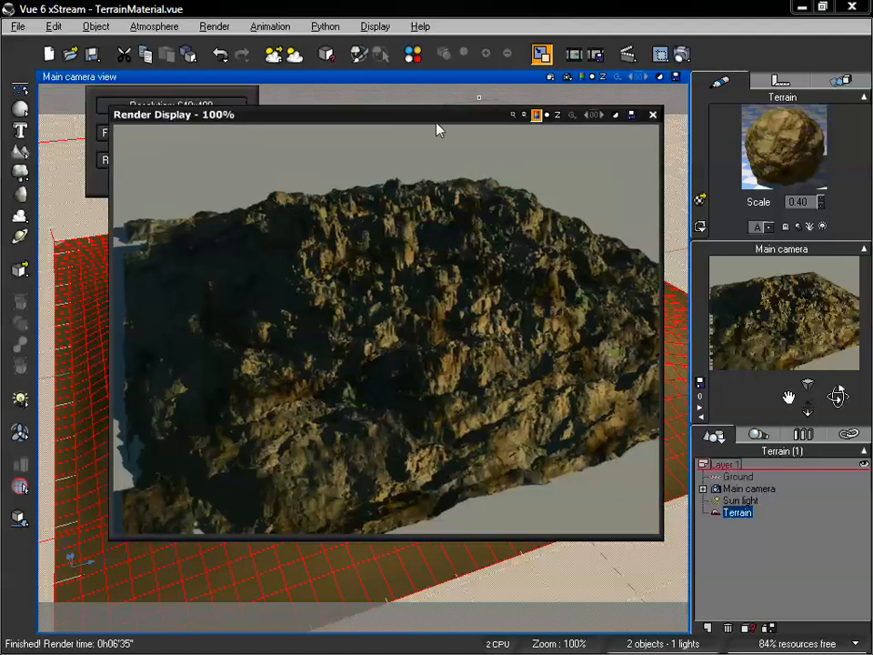
pyautogui.moveTo(421, 122); pyautogui.dragTo(434, 119)
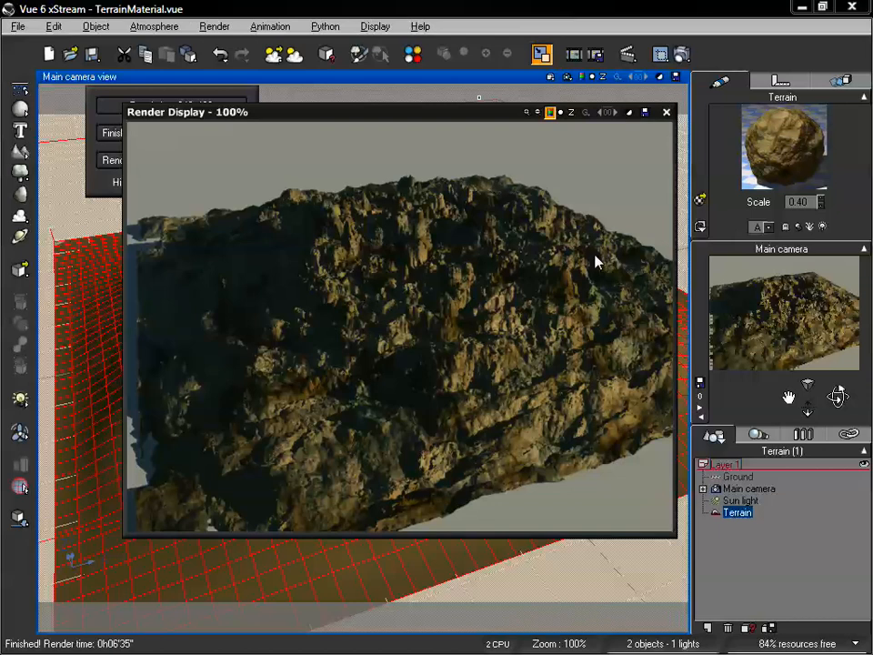
pyautogui.click(667, 114)
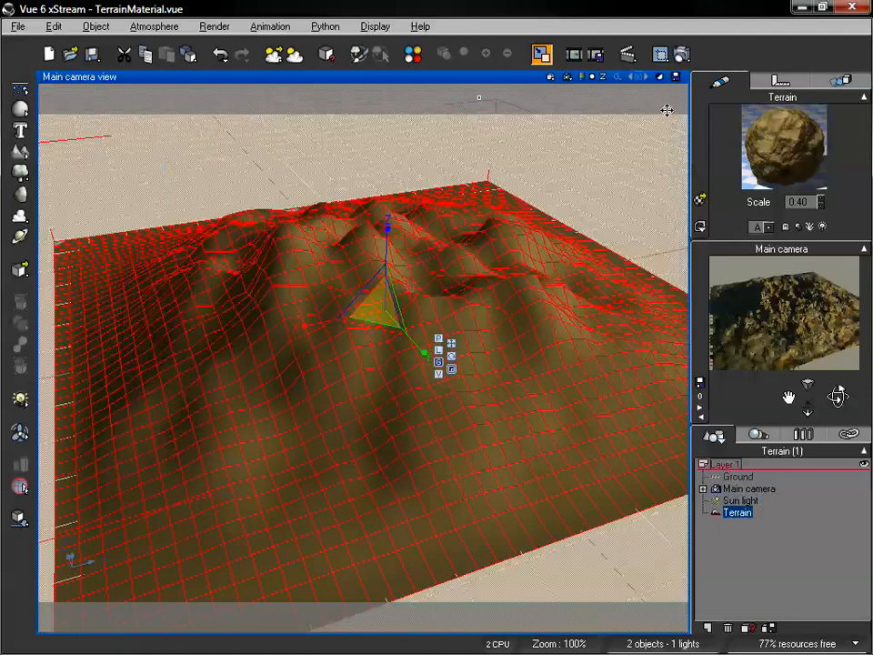
# Turn displacement mapping off again in the terrain material and accept the change.
pyautogui.doubleClick(764, 148)
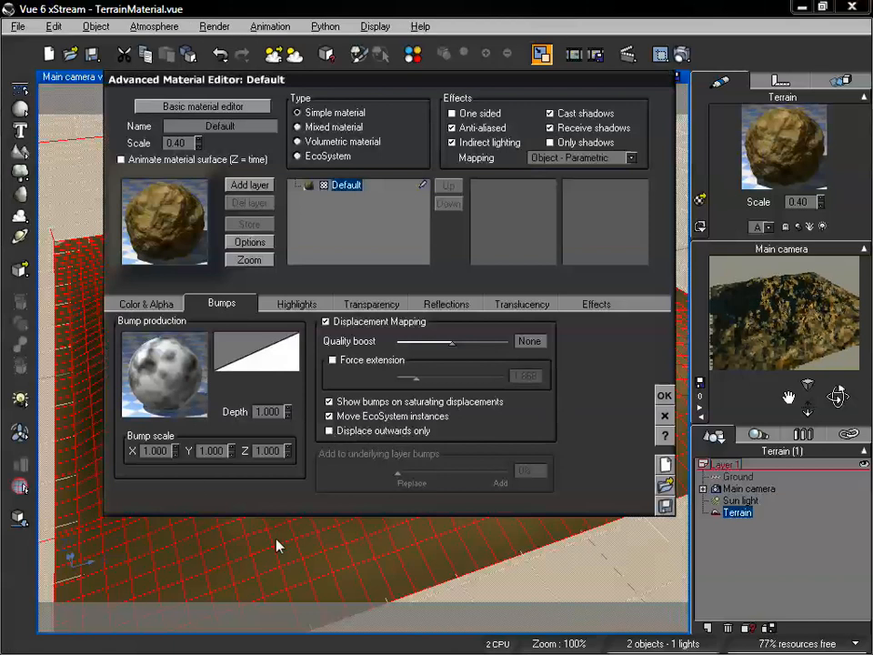
pyautogui.click(327, 322)
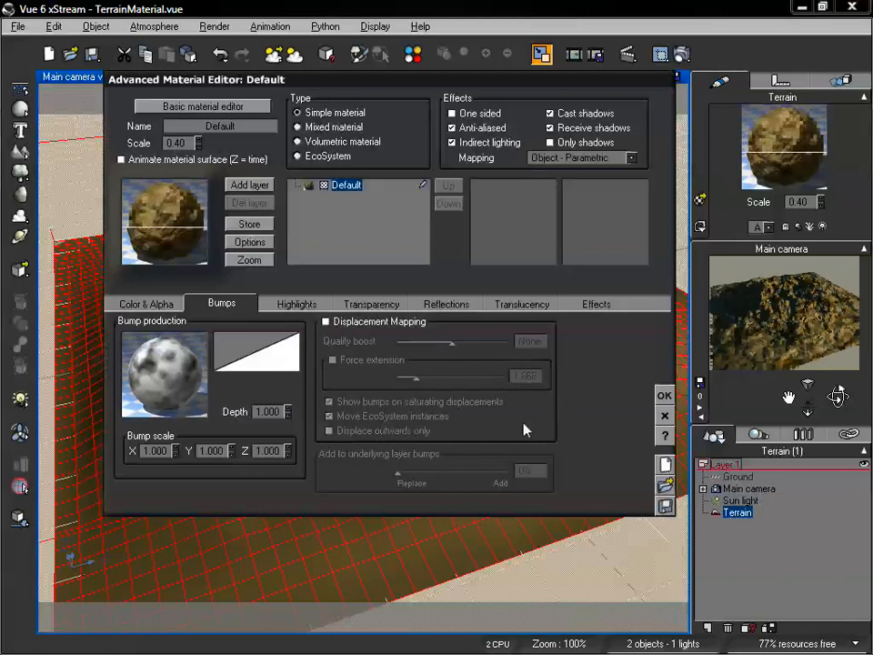
pyautogui.click(664, 395)
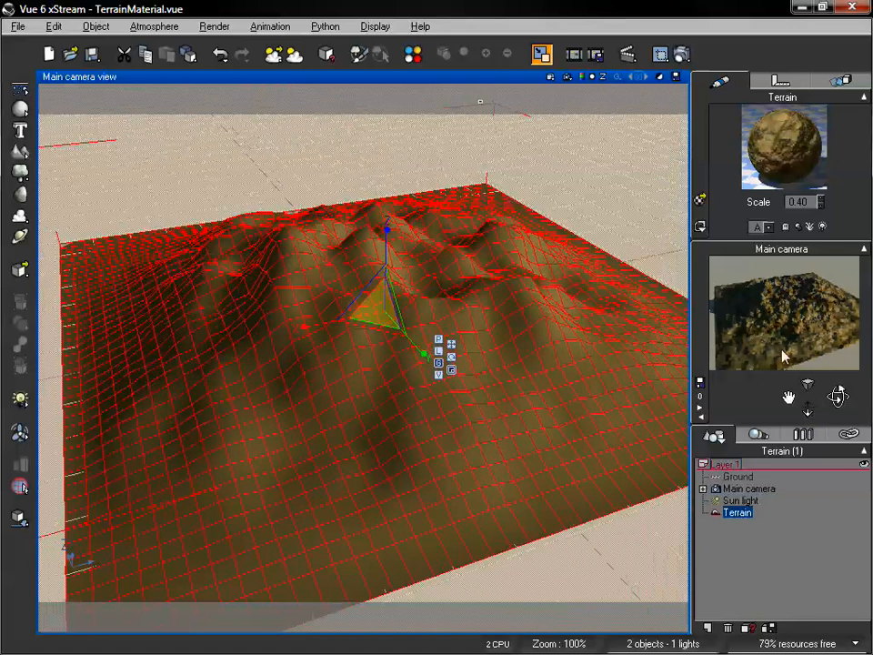
# Reopen the terrain material and open the function graph behind its bump production for editing.
pyautogui.doubleClick(773, 143)
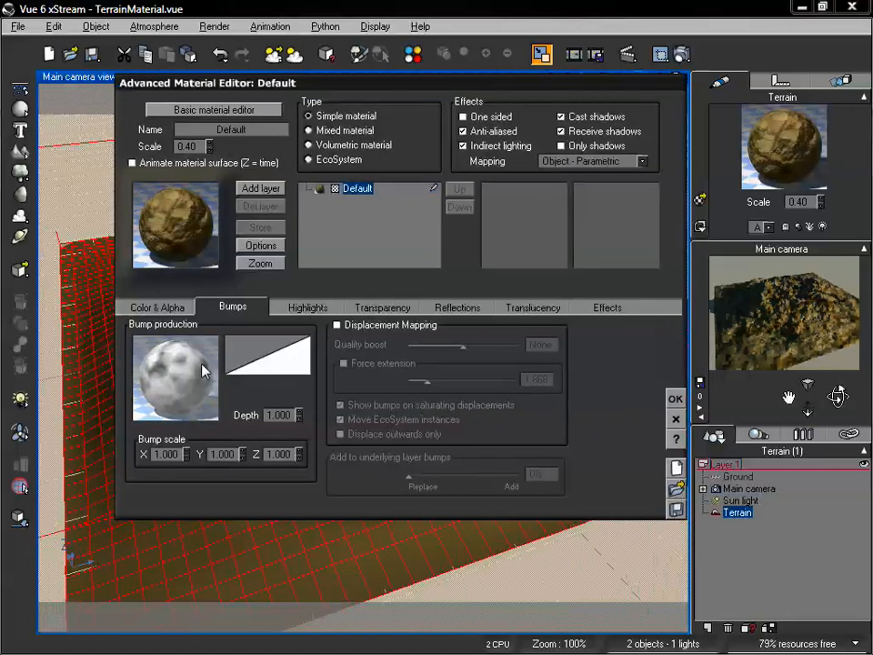
pyautogui.rightClick(204, 370)
pyautogui.click(227, 368)
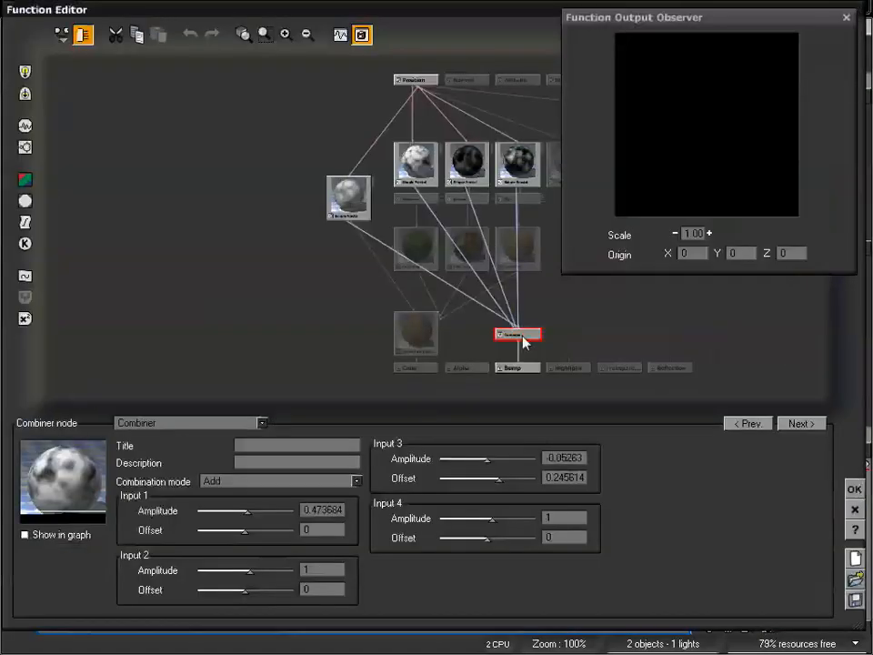
pyautogui.moveTo(569, 312); pyautogui.dragTo(437, 310)
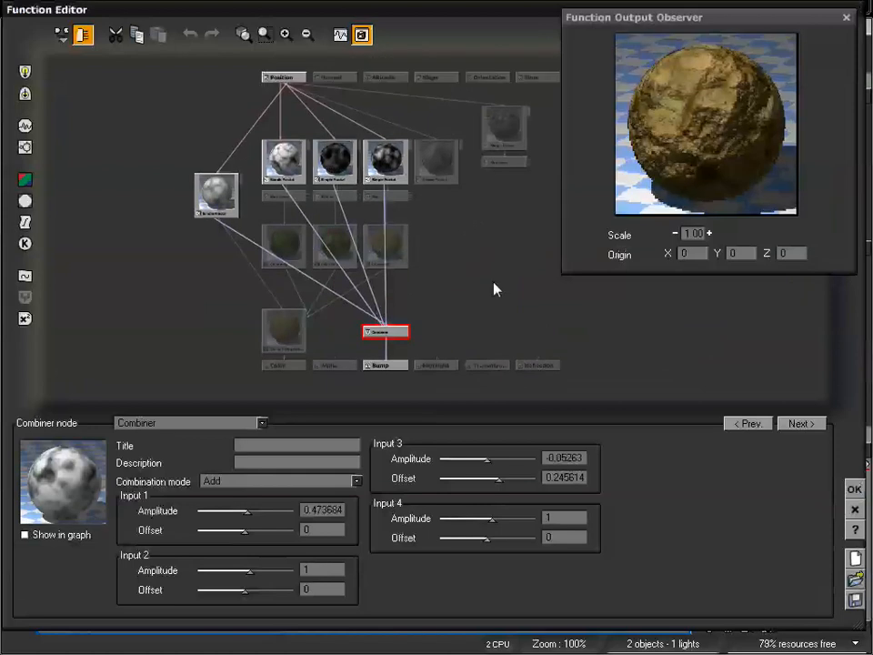
# Try driving the Highlight output with the Simple Fractal above the middle color map.
pyautogui.click(441, 366)
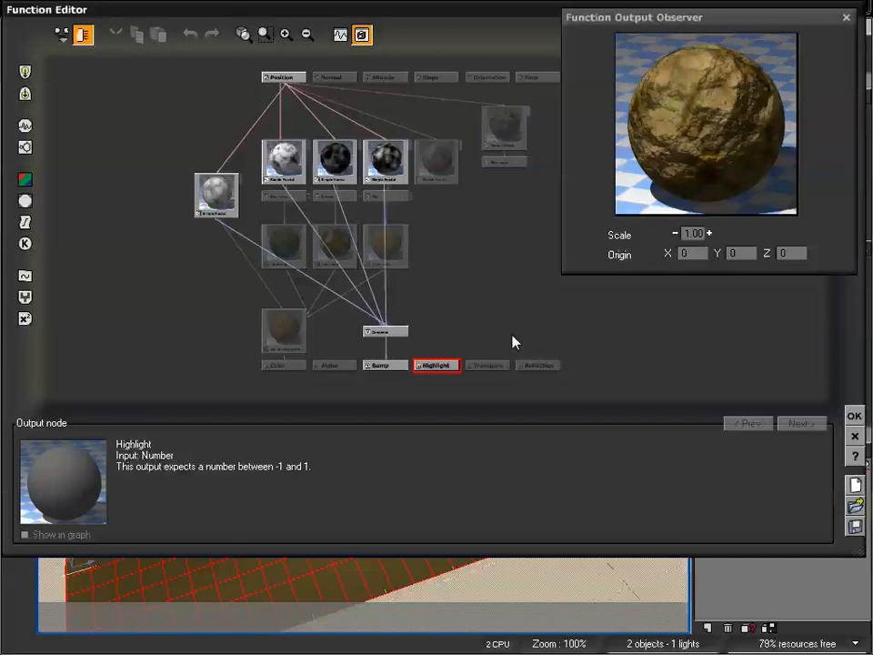
pyautogui.moveTo(436, 360); pyautogui.dragTo(515, 284)
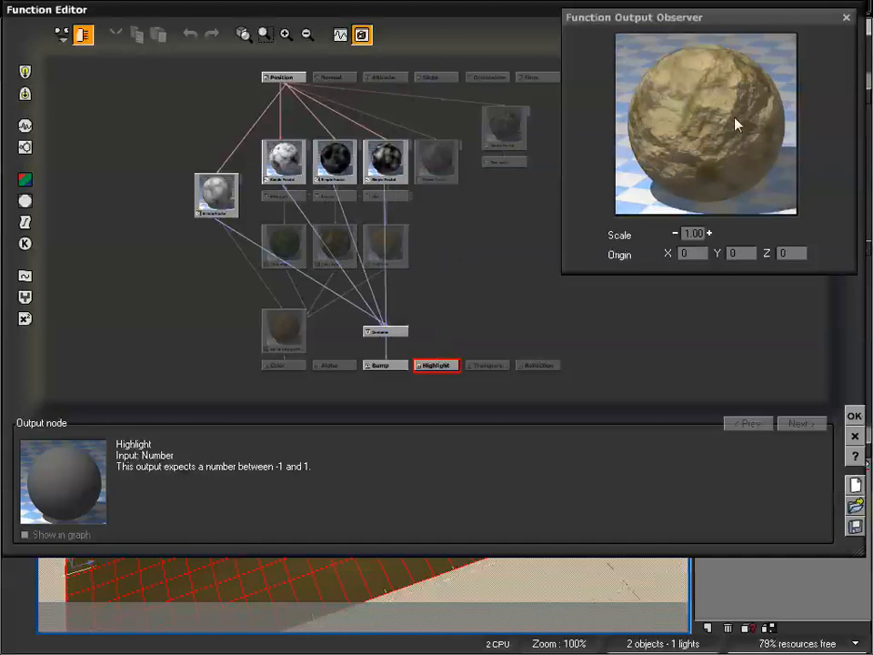
pyautogui.click(337, 247)
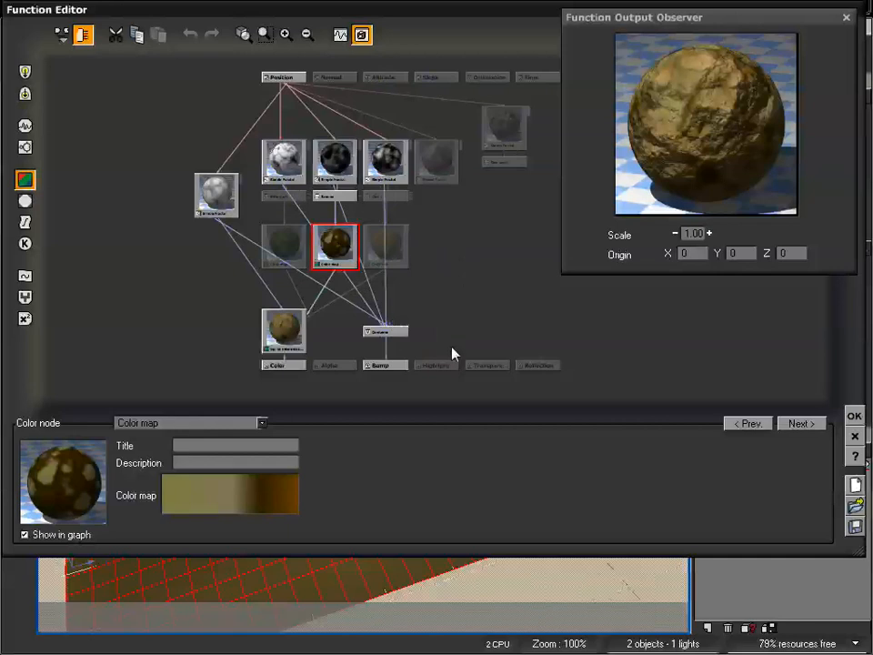
pyautogui.moveTo(438, 364); pyautogui.dragTo(334, 189)
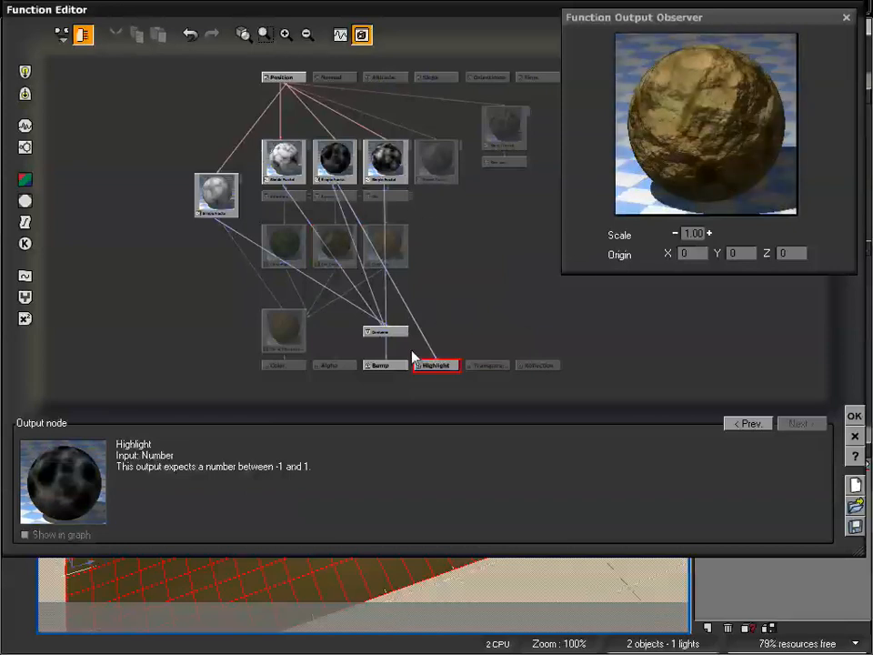
# Insert a Filter node into the fractal-to-Highlight connection and move it into the empty area above the output nodes.
pyautogui.click(418, 330)
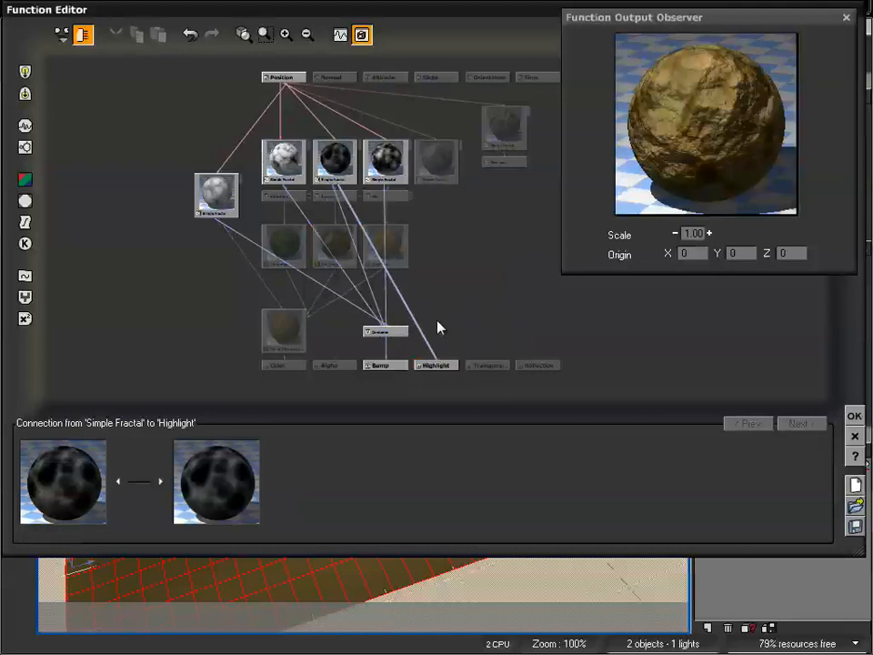
pyautogui.click(24, 222)
pyautogui.click(369, 280)
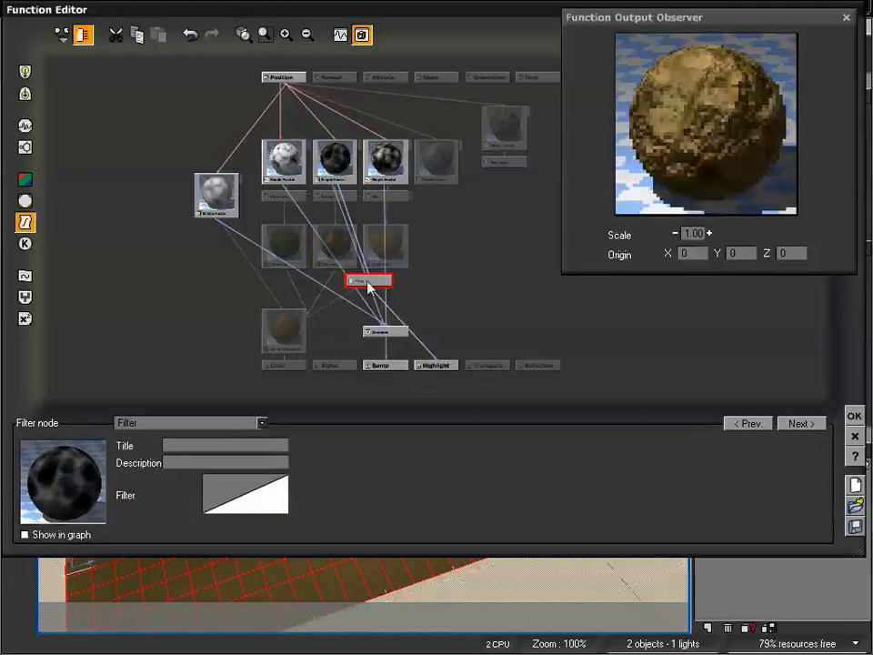
pyautogui.moveTo(365, 284); pyautogui.dragTo(447, 300)
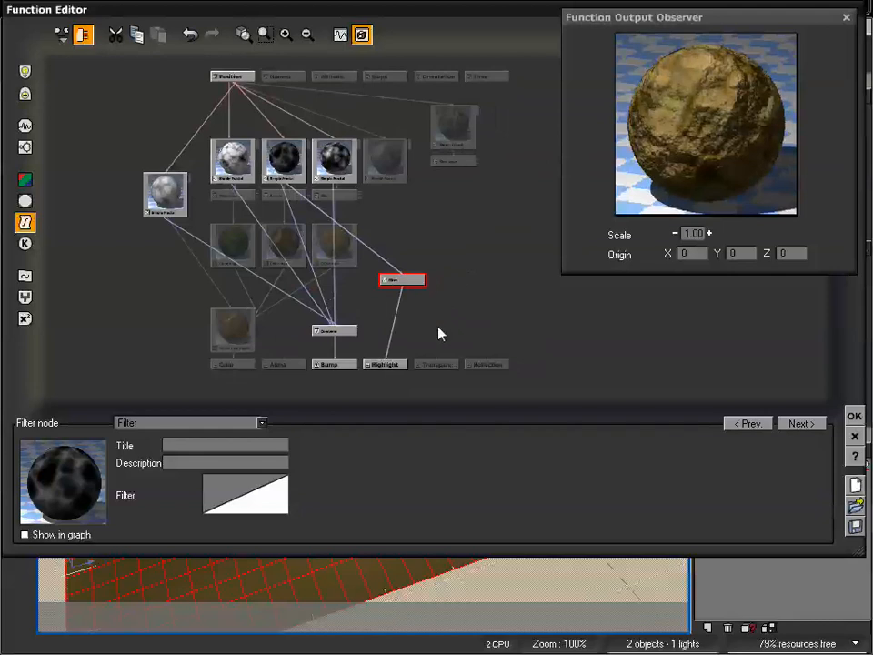
# Delete the Filter node feeding the Highlight output.
pyautogui.press('Delete')
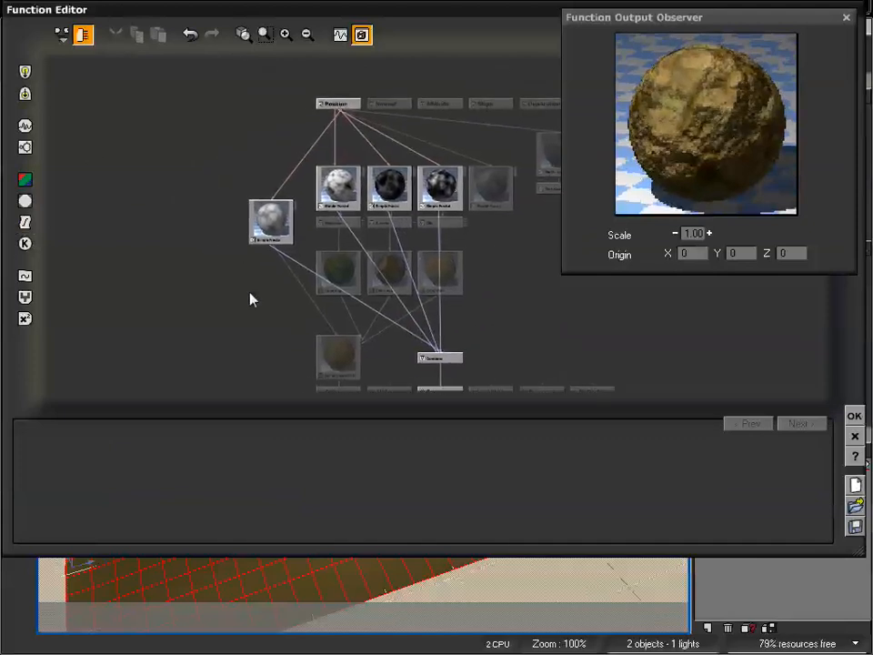
pyautogui.click(284, 36)
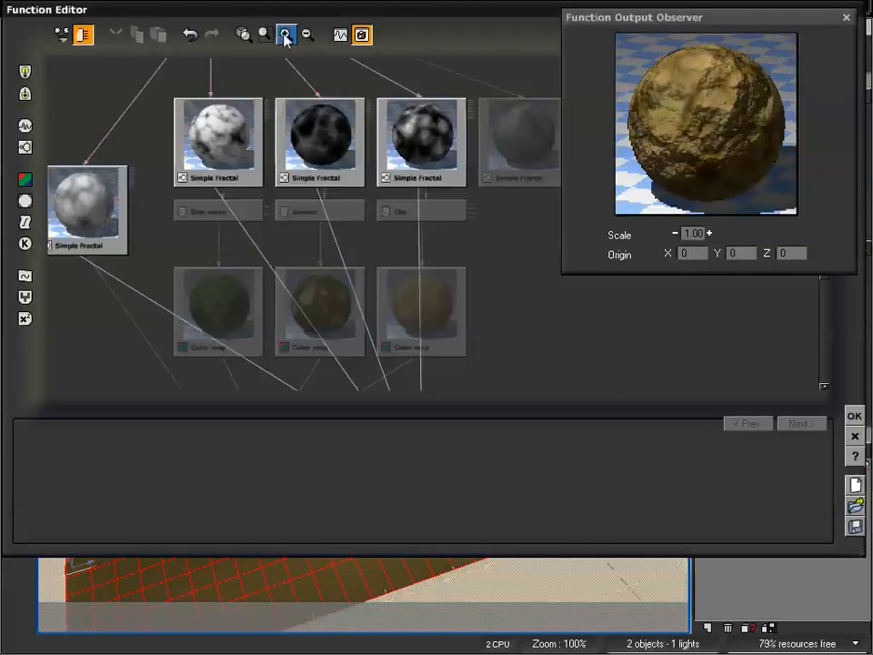
pyautogui.moveTo(152, 128); pyautogui.dragTo(248, 190)
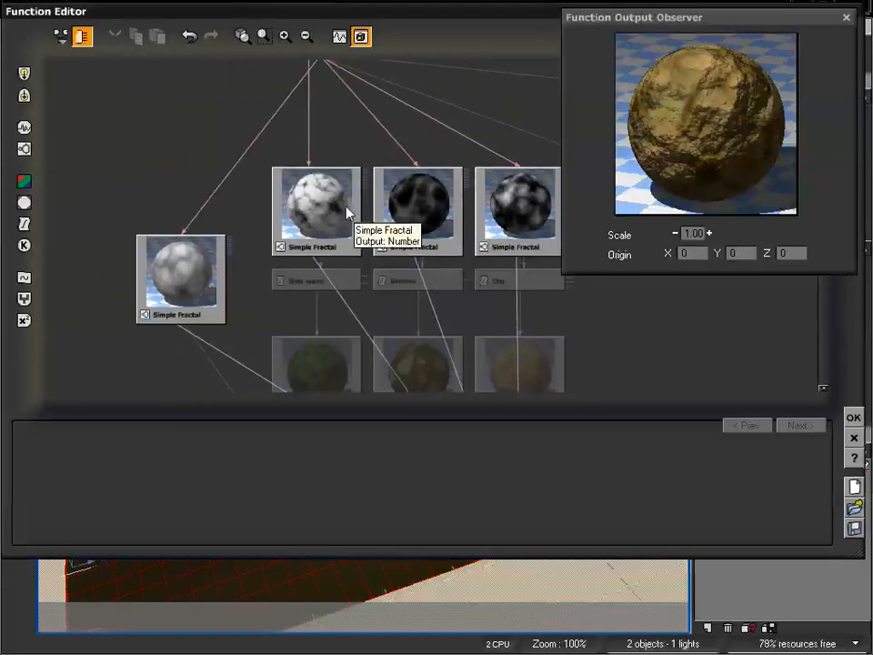
# Move the leftmost Simple Fractal node farther from the neighbouring fractals to make room between them.
pyautogui.moveTo(183, 178); pyautogui.dragTo(222, 126)
pyautogui.click(234, 214)
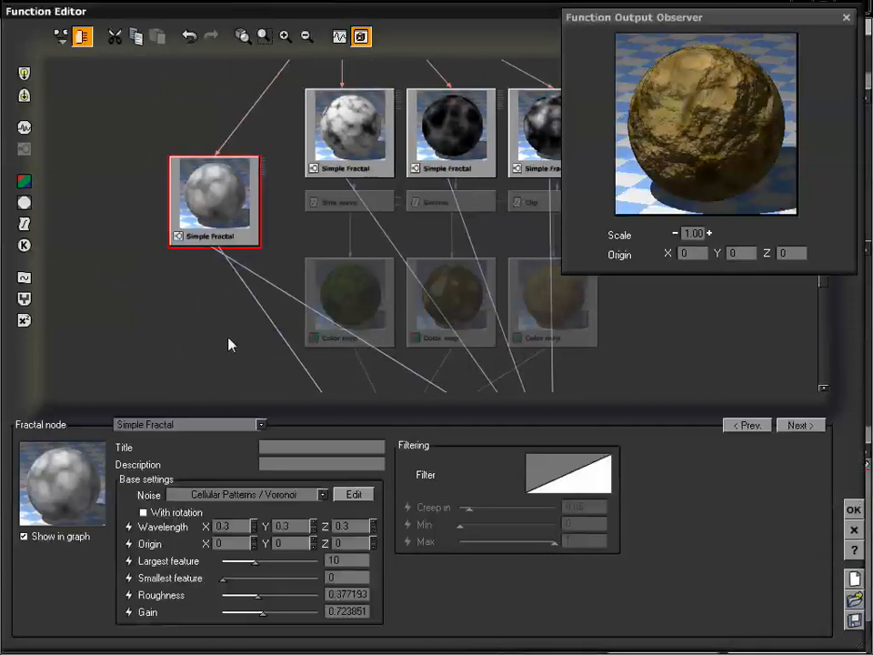
pyautogui.moveTo(230, 344); pyautogui.dragTo(199, 201)
pyautogui.moveTo(148, 223); pyautogui.dragTo(199, 398)
pyautogui.moveTo(249, 259); pyautogui.dragTo(183, 253)
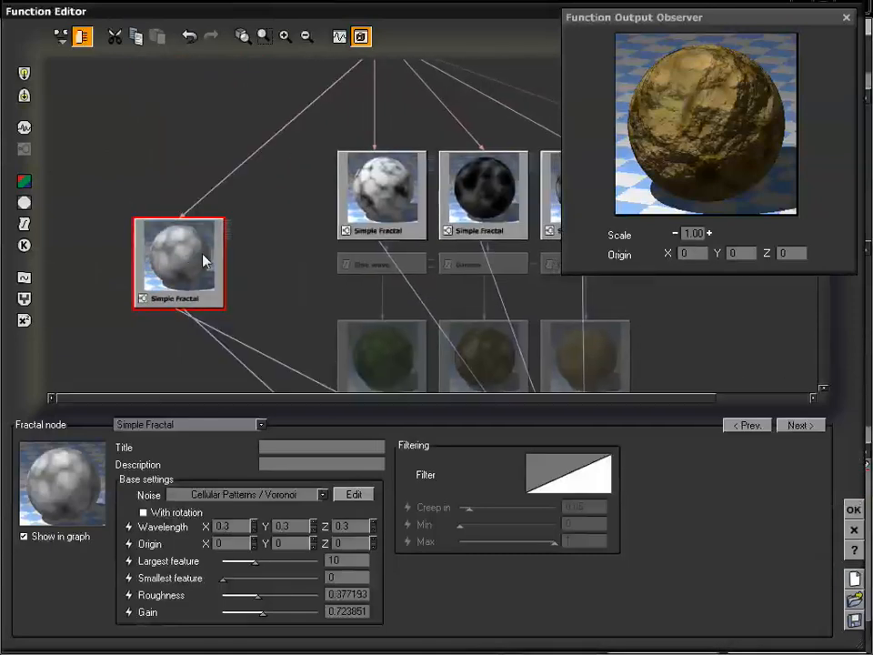
# Add a Turbulence node between the moved Simple Fractal and its neighbour, and make it an Advanced Turbulence.
pyautogui.click(281, 232)
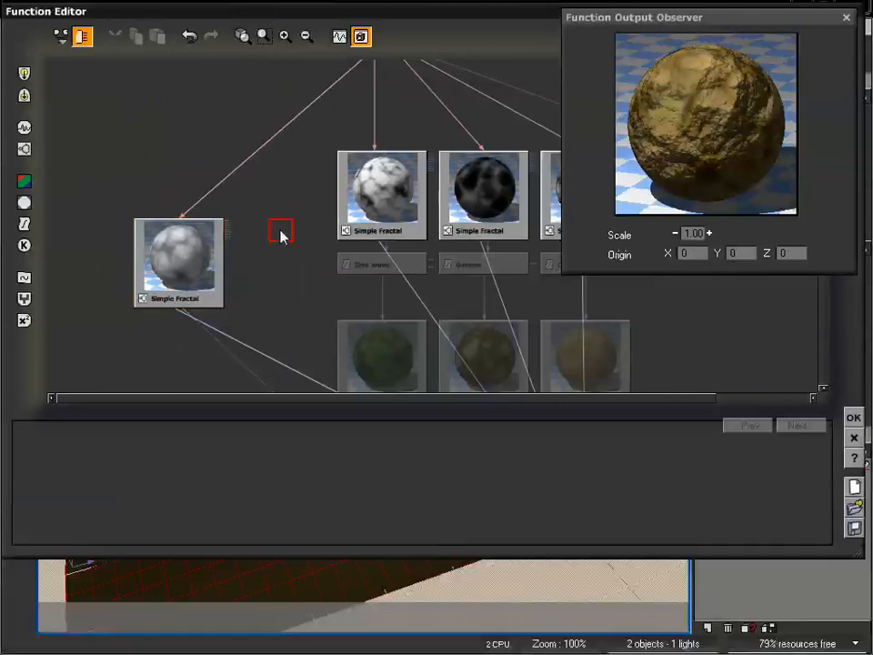
pyautogui.click(23, 281)
pyautogui.moveTo(283, 229); pyautogui.dragTo(279, 210)
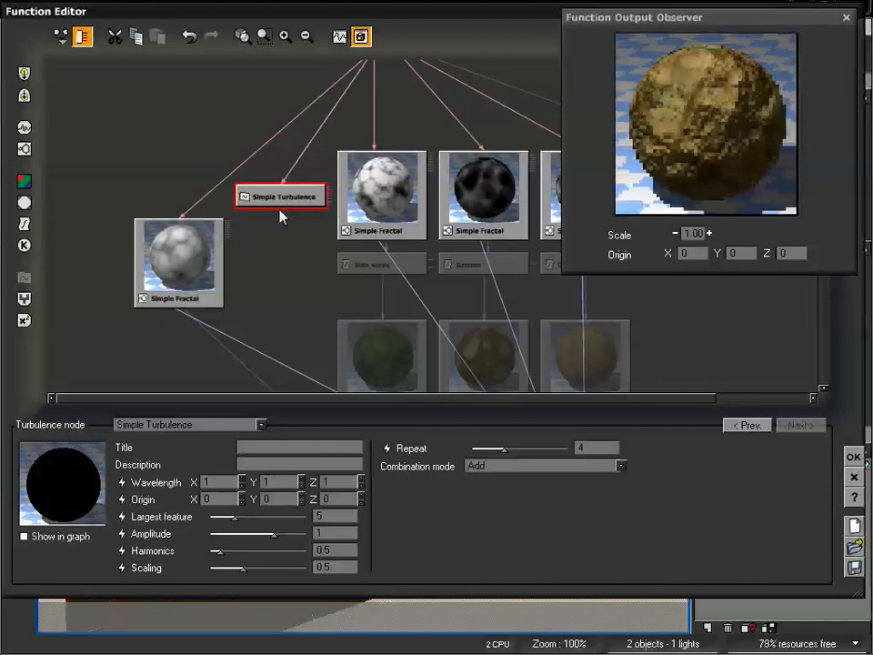
pyautogui.click(185, 424)
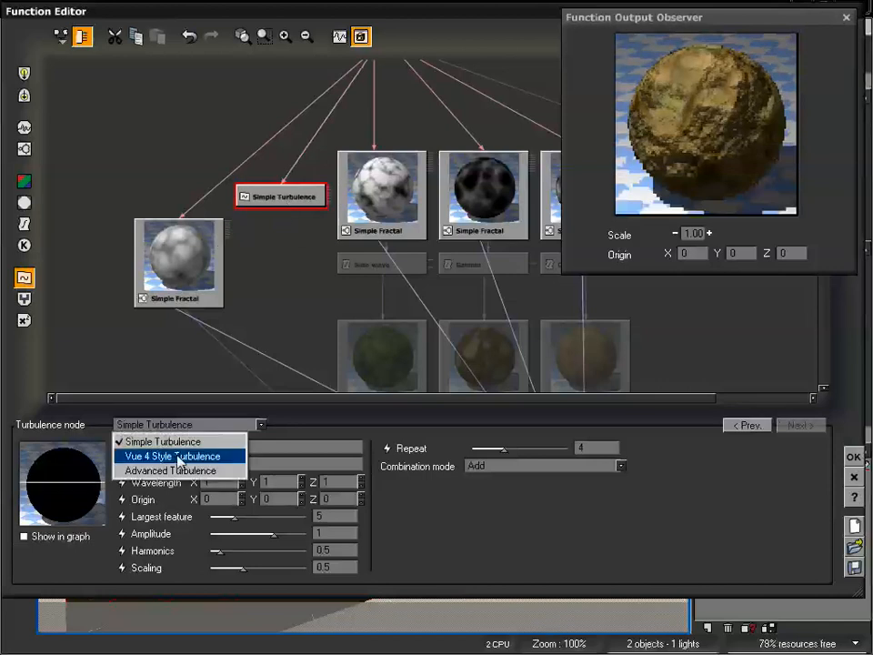
pyautogui.click(175, 470)
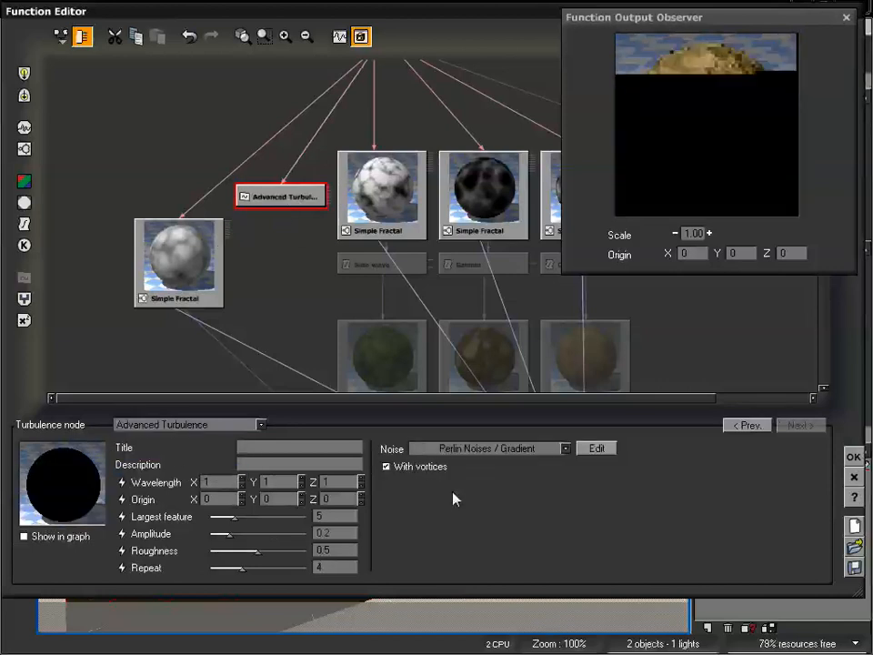
# Set the Advanced Turbulence node's noise to Cellular Patterns / Voronoi.
pyautogui.click(463, 450)
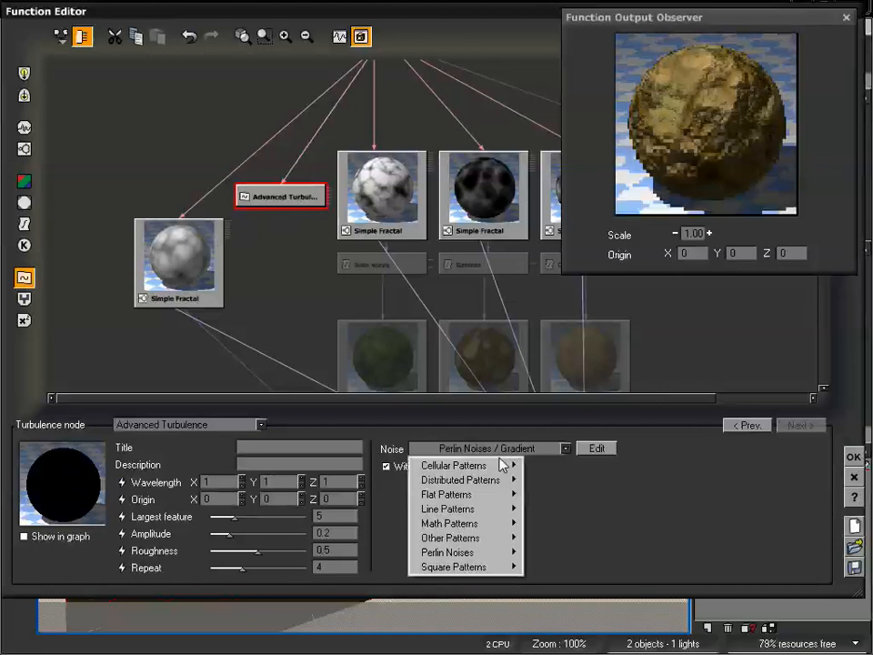
pyautogui.moveTo(502, 466)
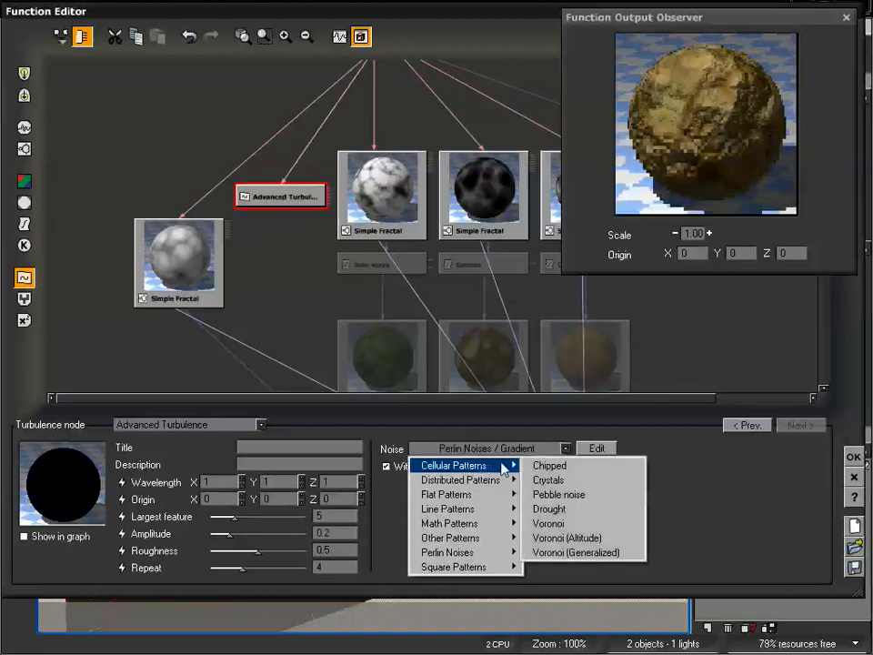
pyautogui.click(560, 524)
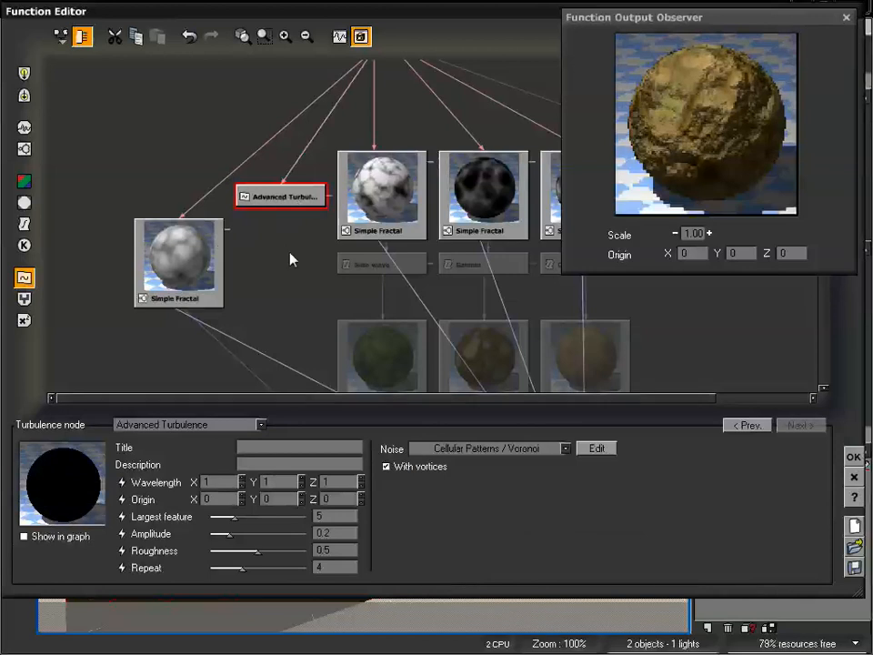
pyautogui.moveTo(285, 205)
pyautogui.mouseDown()
pyautogui.moveTo(284, 247)
pyautogui.moveTo(284, 209)
pyautogui.mouseUp()
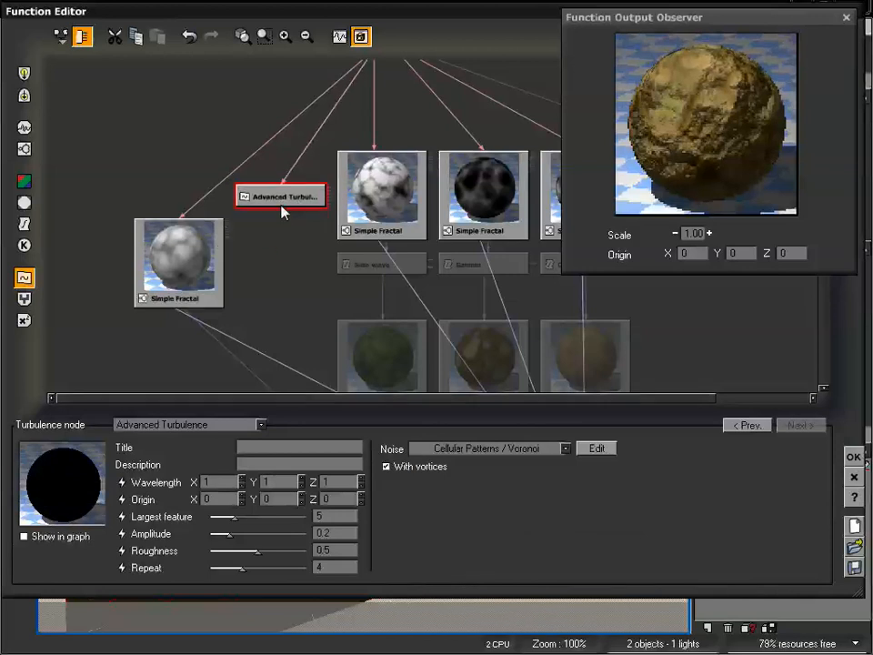
# Connect the Advanced Turbulence node to the Origin input of the leftmost Simple Fractal.
pyautogui.click(203, 263)
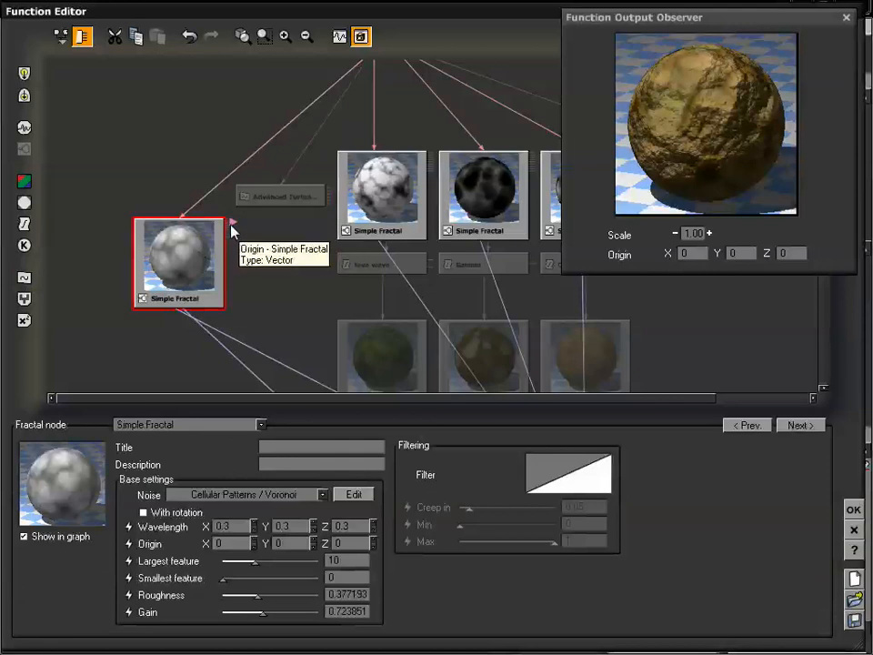
pyautogui.moveTo(231, 224); pyautogui.dragTo(282, 209)
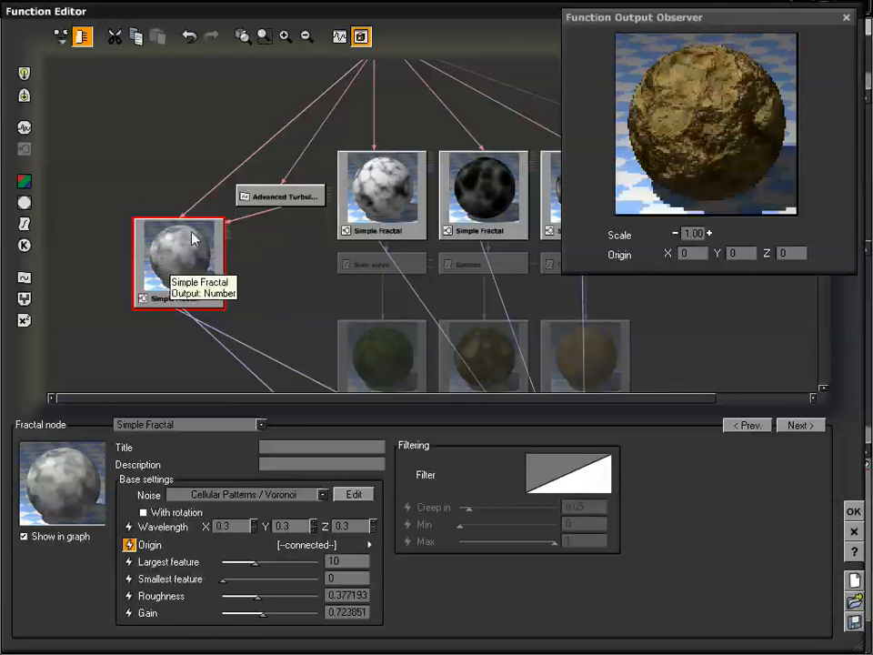
pyautogui.moveTo(275, 302); pyautogui.dragTo(265, 251, button='right')
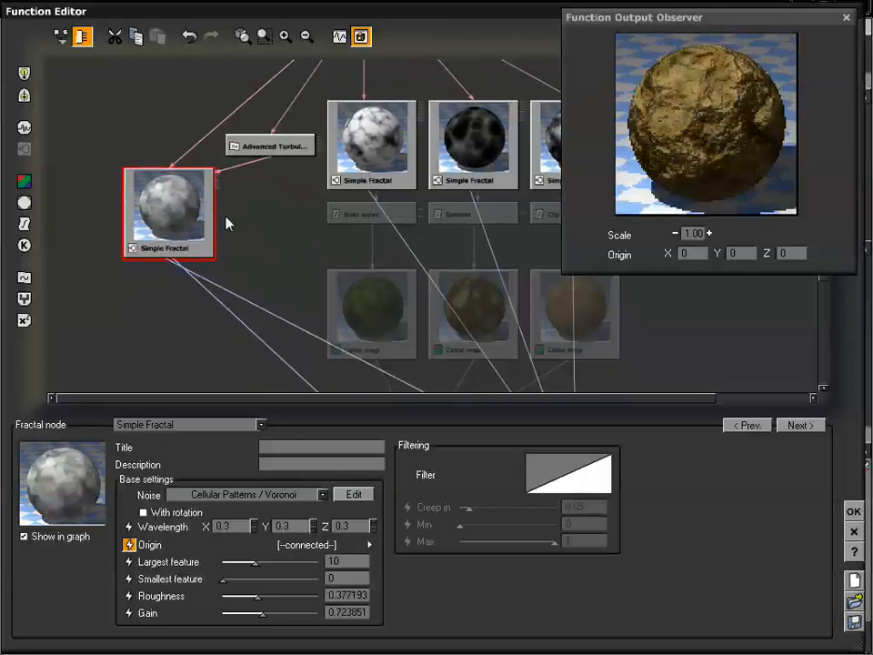
# Set the Advanced Turbulence wavelength to 0.5 on X, Y and Z and check its effect on the connected Simple Fractal.
pyautogui.click(263, 148)
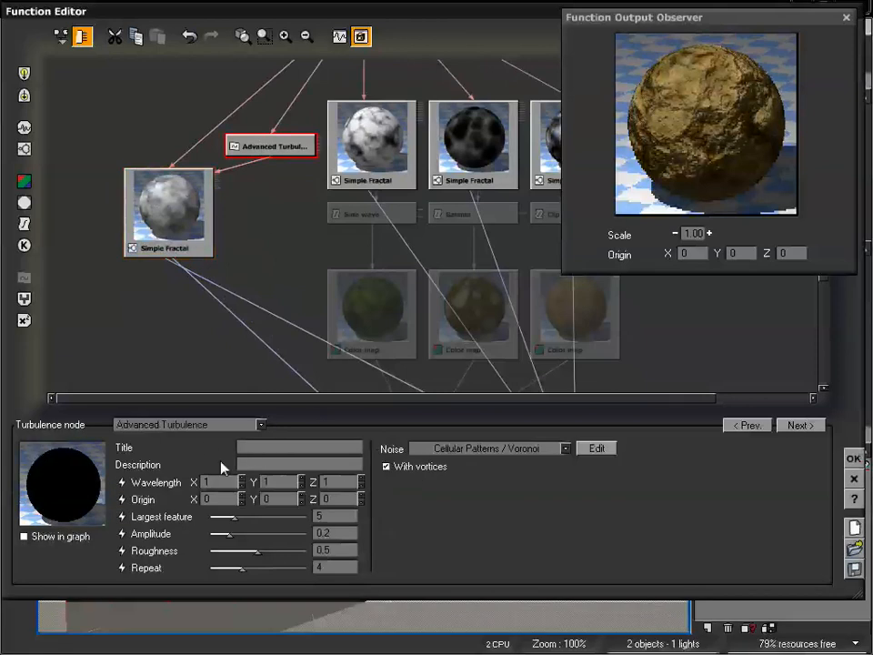
pyautogui.click(226, 484)
pyautogui.press('BackSpace')
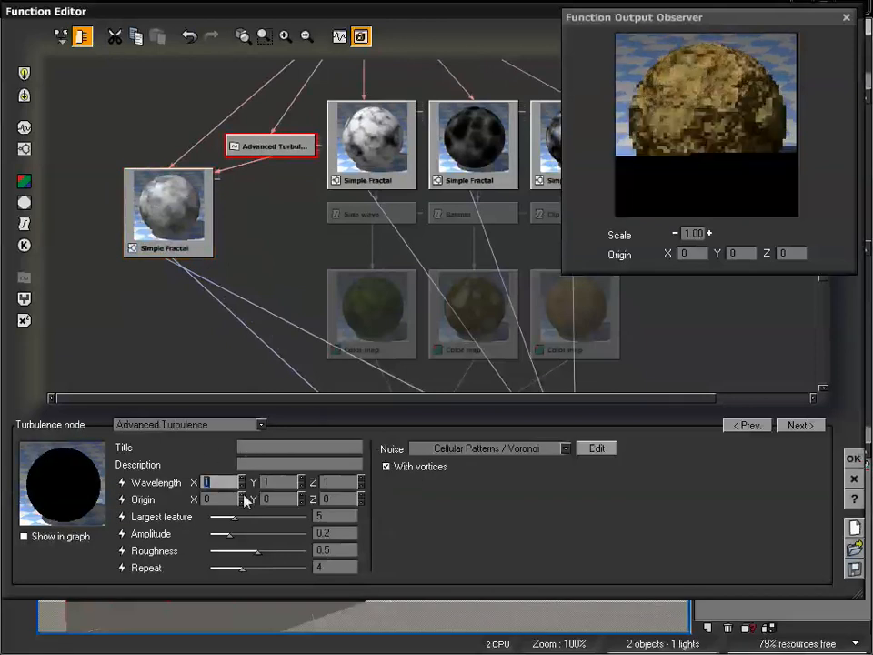
pyautogui.write('.5')
pyautogui.press('Tab')
pyautogui.write('.5')
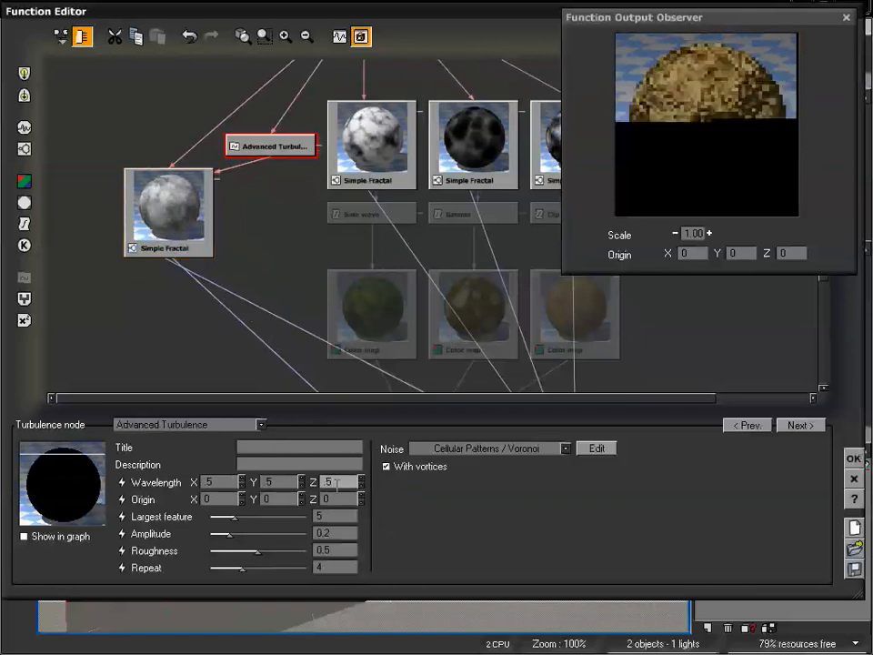
pyautogui.click(189, 221)
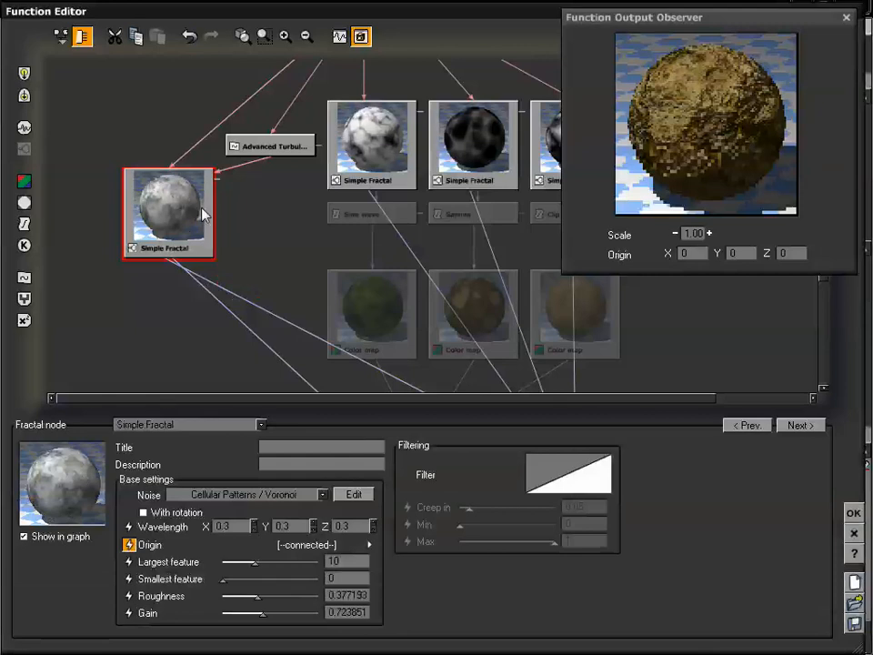
pyautogui.click(267, 148)
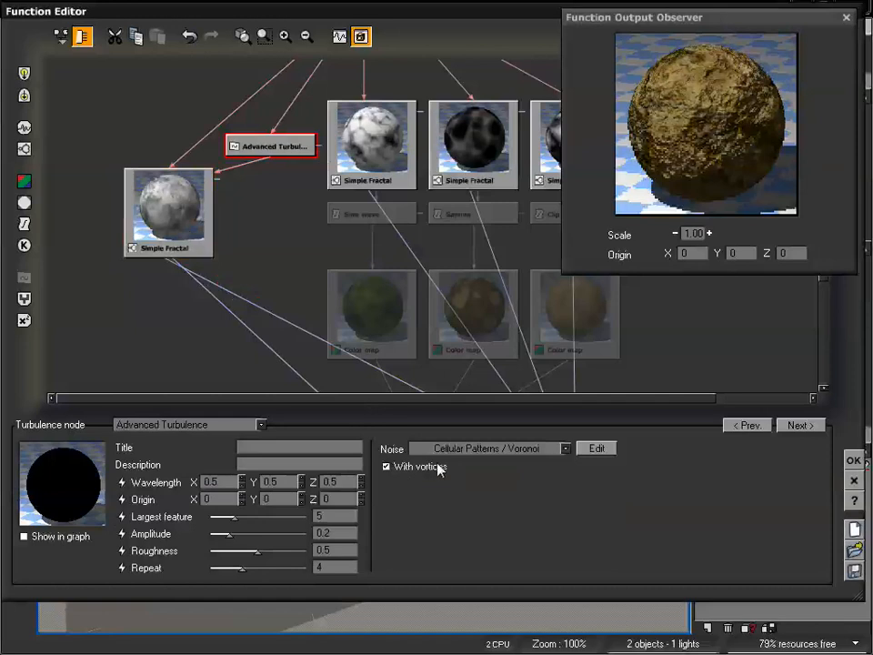
pyautogui.click(185, 207)
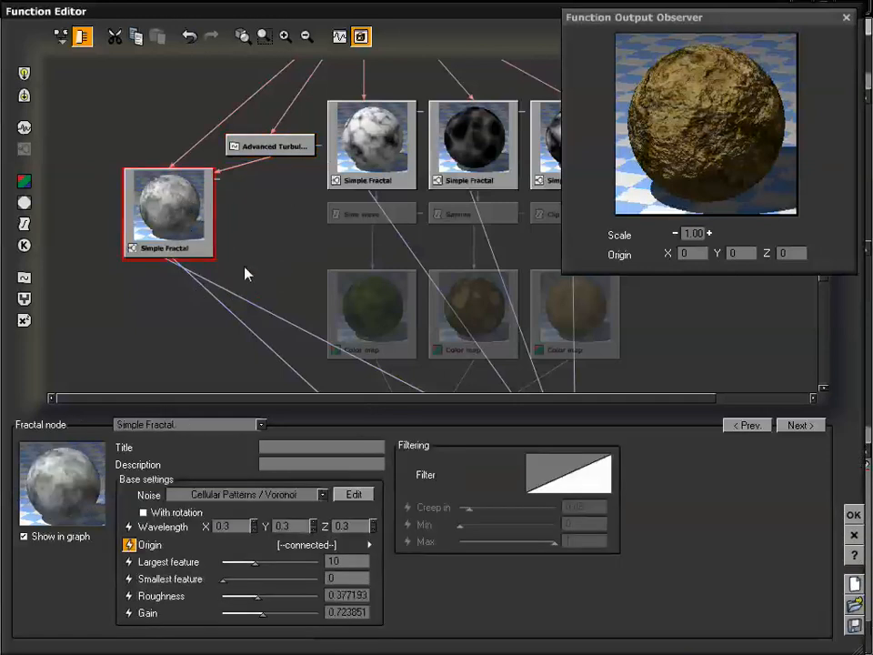
# Set the bump Combiner's Input 4 amplitude to 1.87719 and move the Combiner node farther above the Bump output.
pyautogui.moveTo(269, 258); pyautogui.dragTo(215, 207, button='middle')
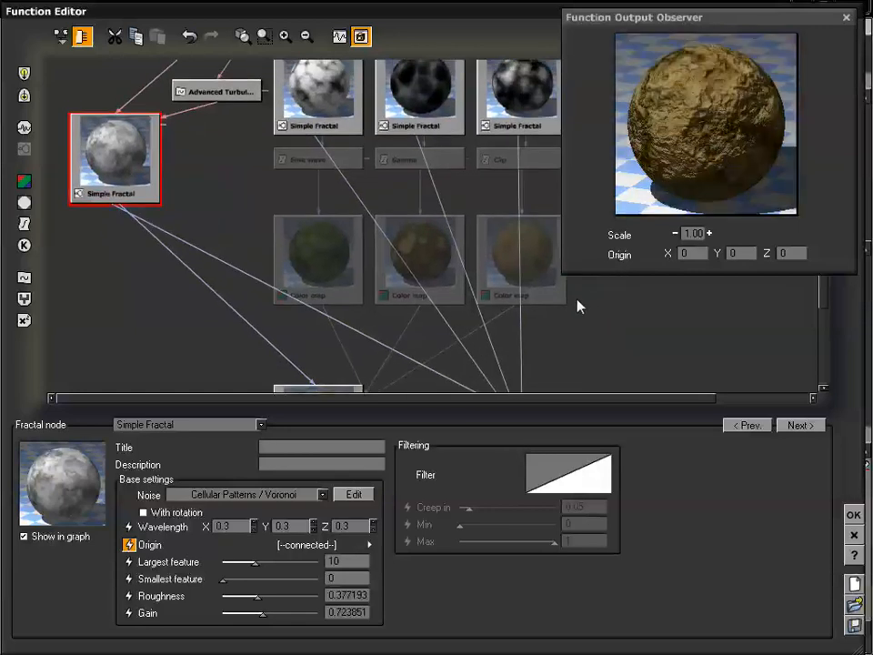
pyautogui.moveTo(241, 187); pyautogui.dragTo(223, 198, button='middle')
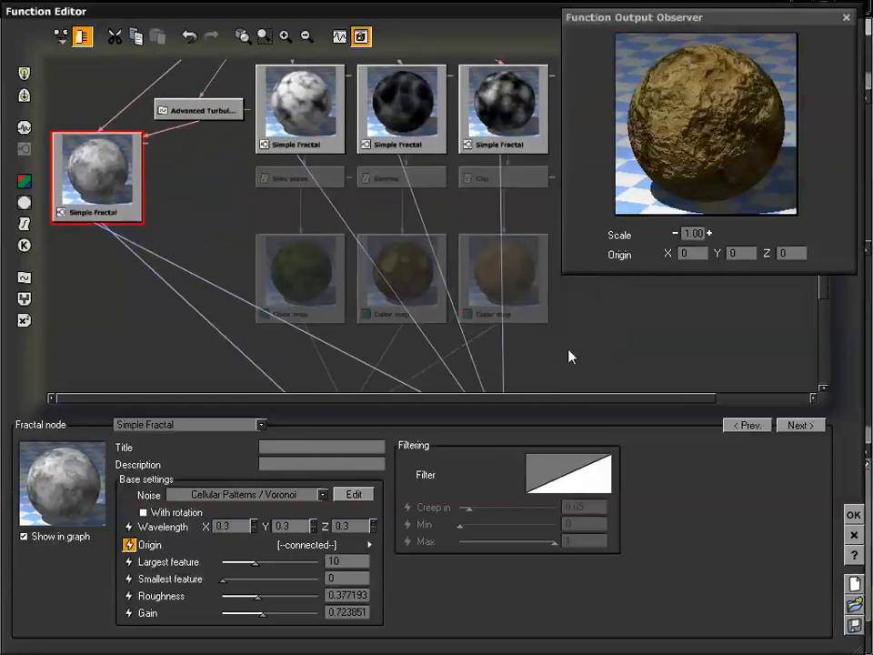
pyautogui.moveTo(598, 351); pyautogui.dragTo(578, 291, button='middle')
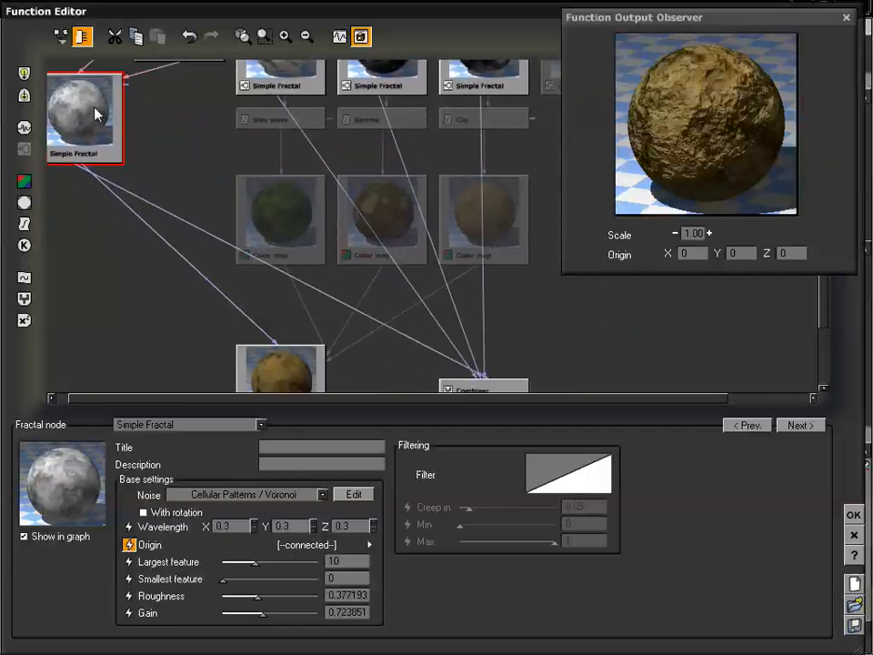
pyautogui.moveTo(571, 357); pyautogui.dragTo(523, 262, button='middle')
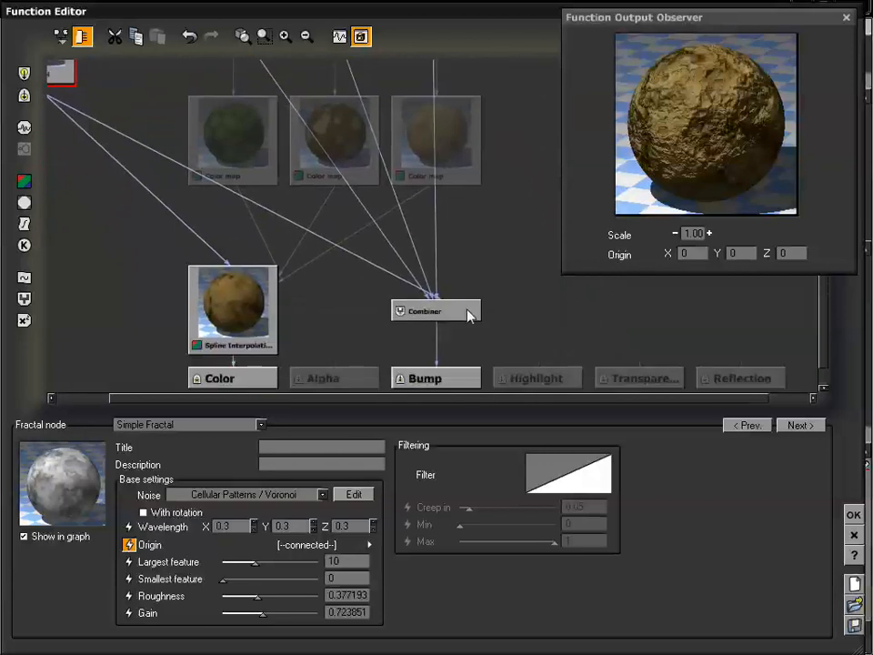
pyautogui.click(470, 314)
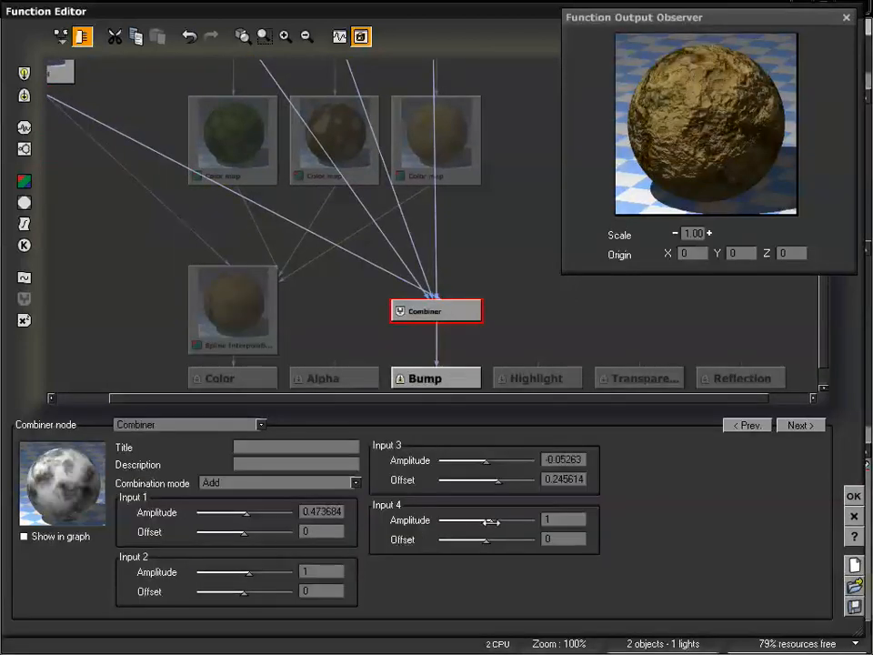
pyautogui.moveTo(491, 521); pyautogui.dragTo(494, 521)
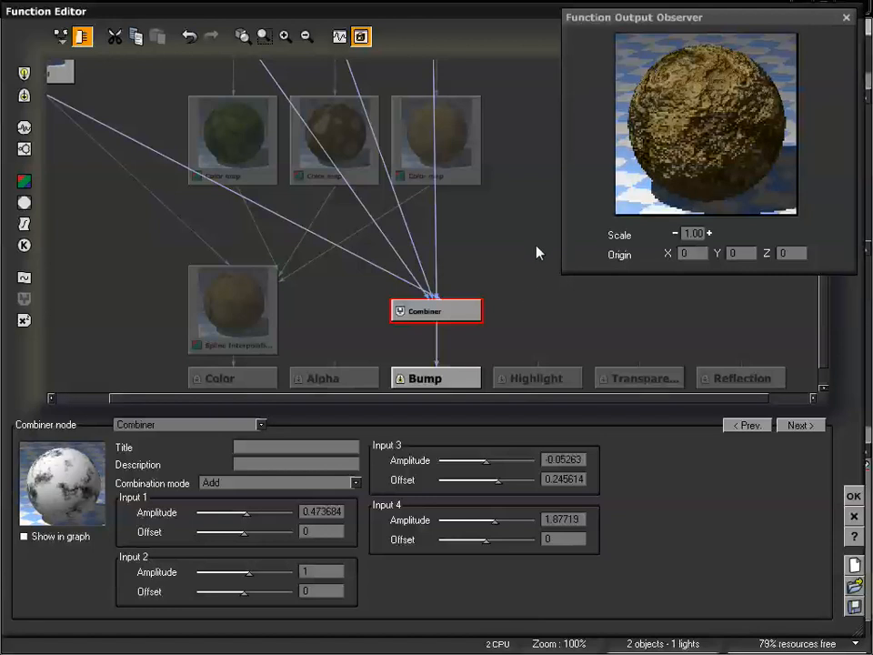
pyautogui.moveTo(537, 259); pyautogui.dragTo(532, 239)
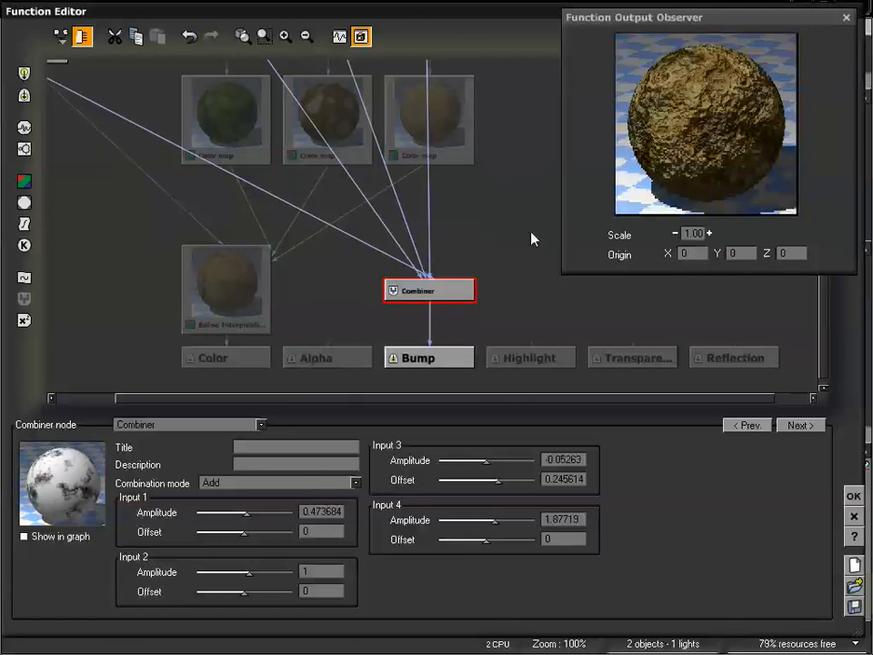
pyautogui.moveTo(460, 291); pyautogui.dragTo(456, 257)
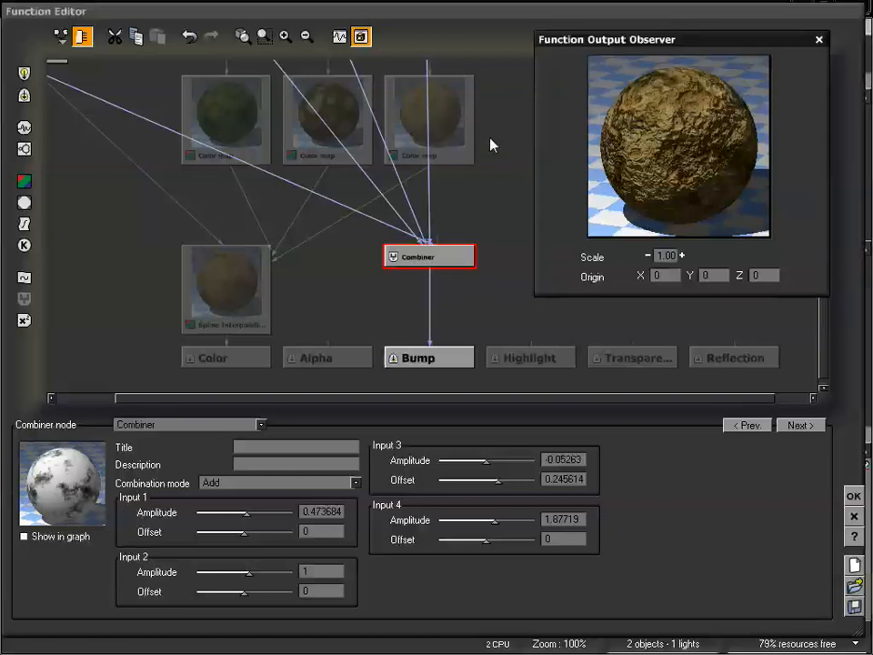
# Add a Sine Math node in the empty area above the Advanced Turbulence node and look through the available math operations.
pyautogui.moveTo(491, 135); pyautogui.dragTo(489, 369, button='middle')
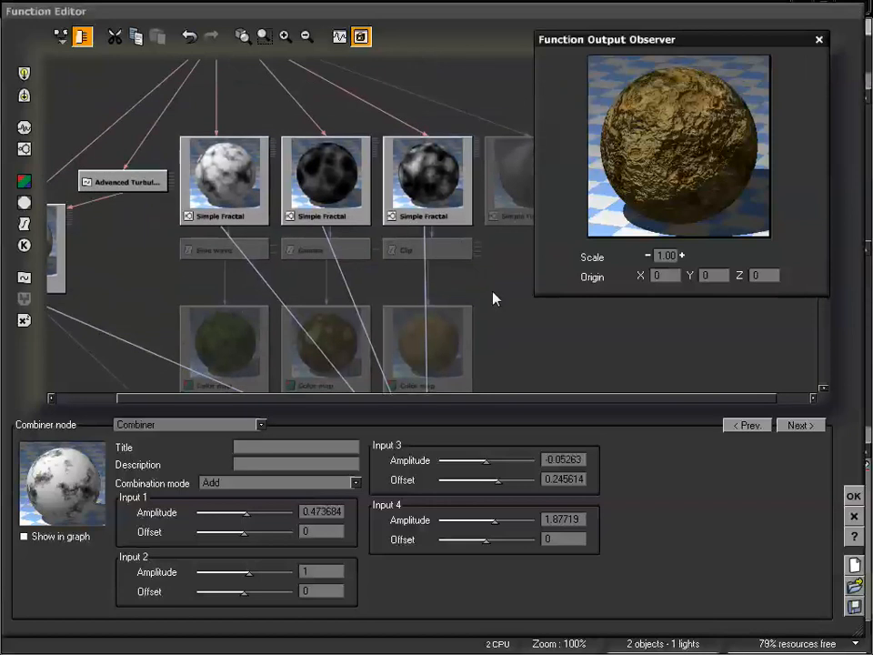
pyautogui.moveTo(494, 299); pyautogui.dragTo(563, 376, button='middle')
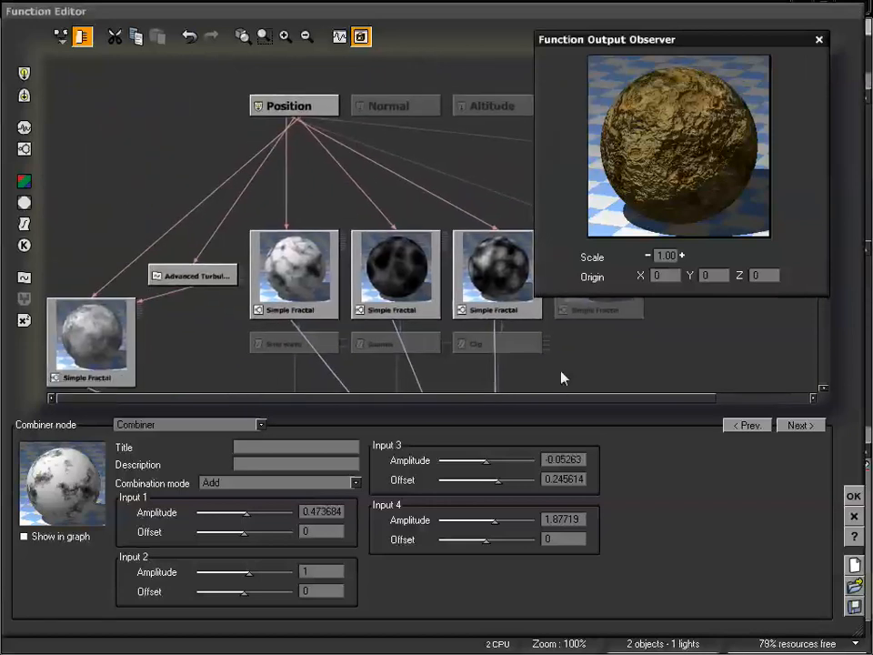
pyautogui.click(191, 172)
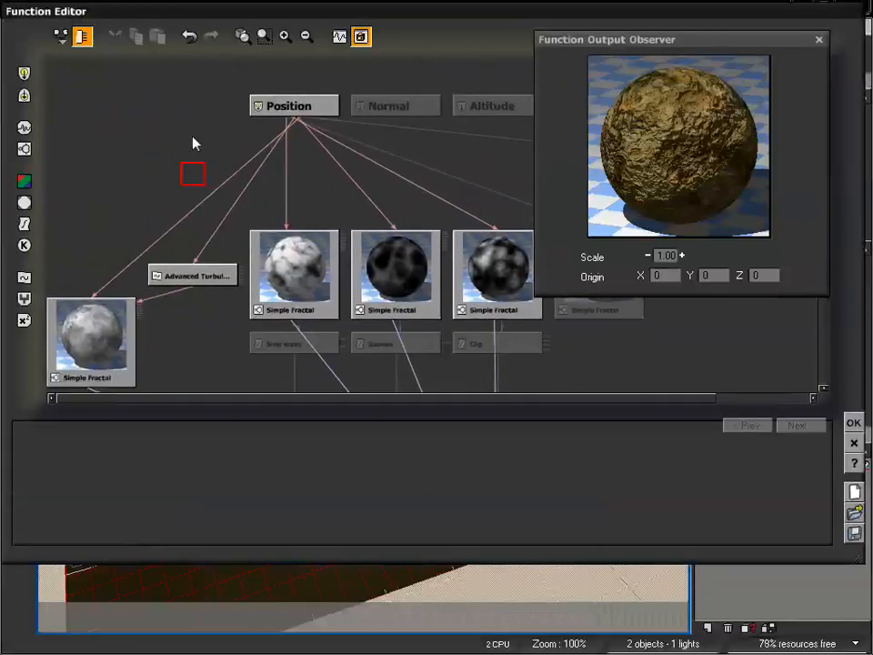
pyautogui.click(24, 320)
pyautogui.moveTo(208, 174); pyautogui.dragTo(179, 172)
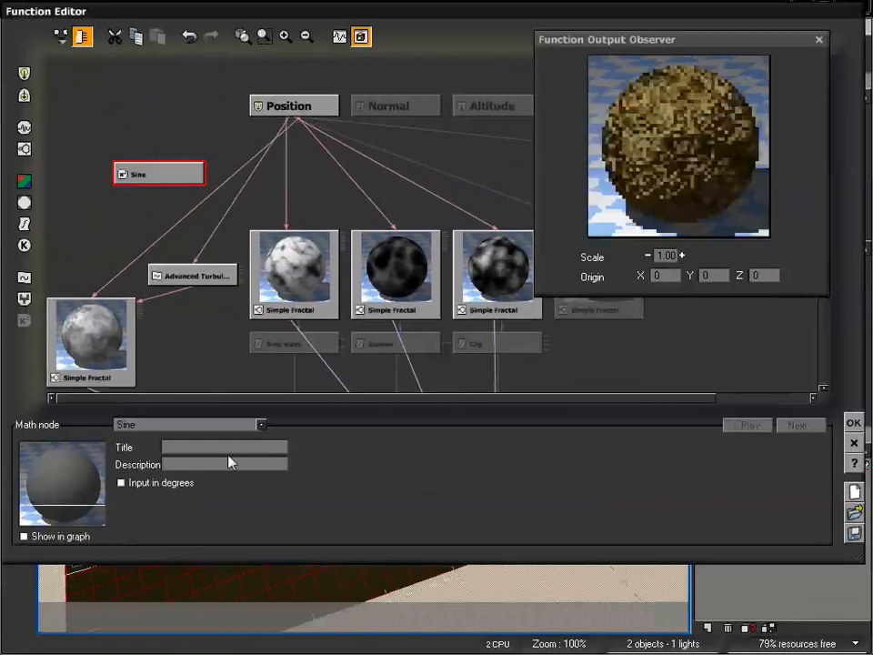
pyautogui.click(261, 425)
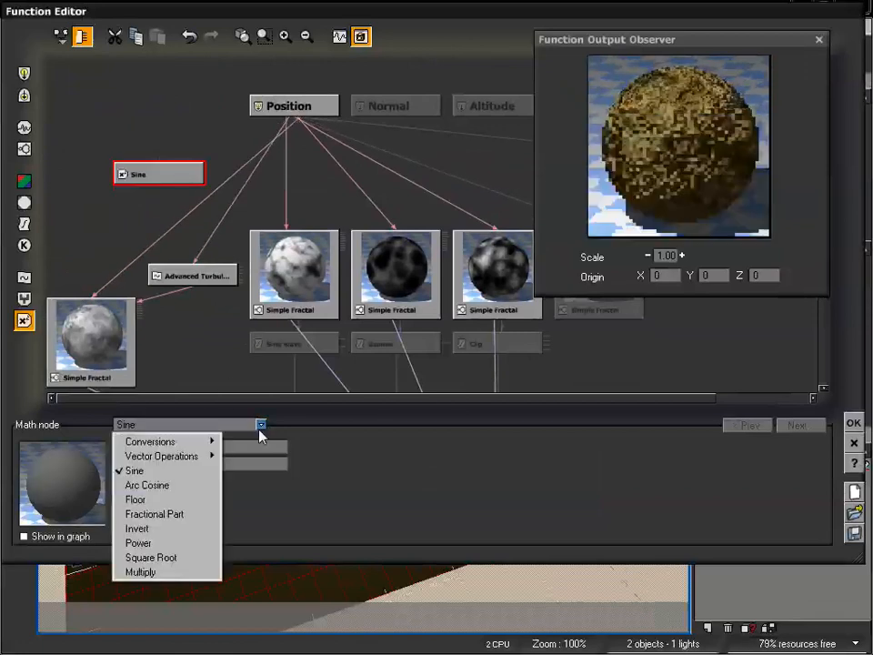
pyautogui.moveTo(179, 444)
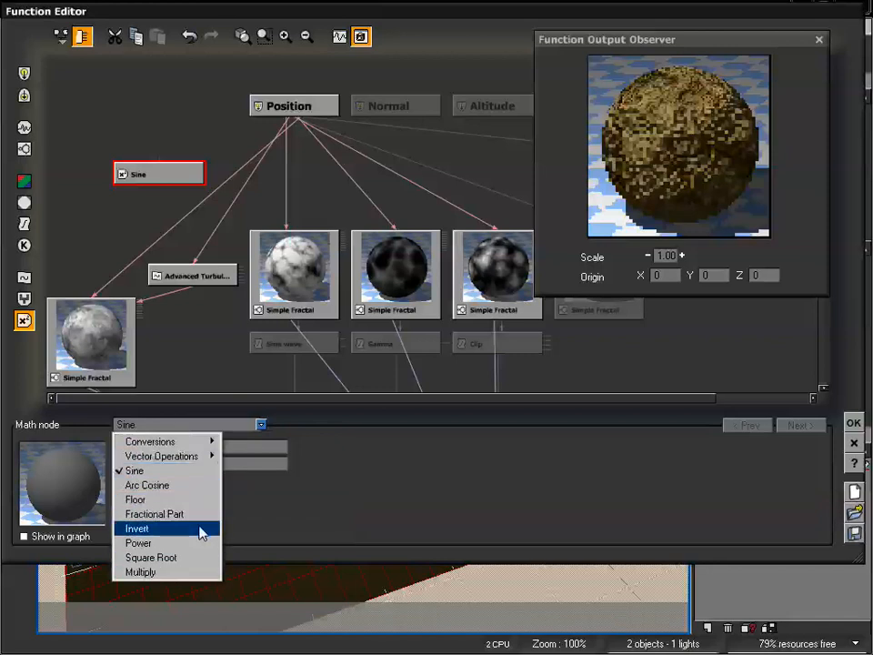
pyautogui.click(175, 190)
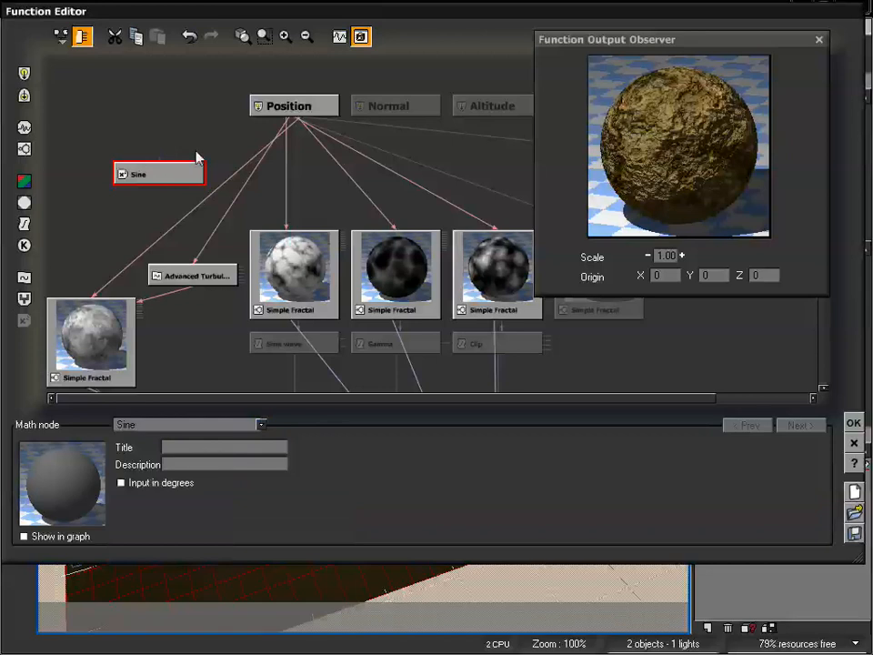
pyautogui.moveTo(216, 169); pyautogui.dragTo(203, 111)
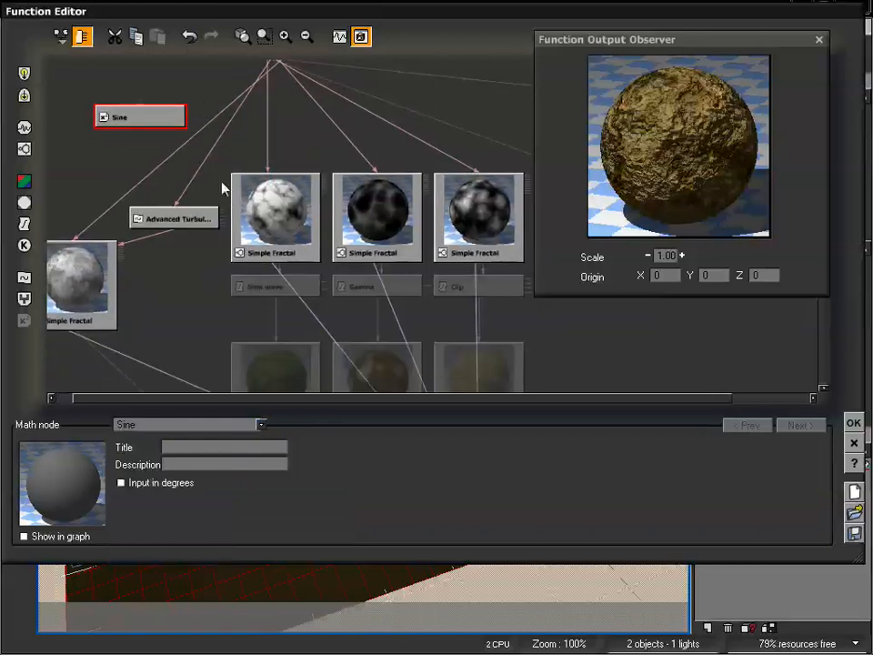
# Change the Sine math node to the Rotation And Twist vector operation.
pyautogui.moveTo(314, 148); pyautogui.dragTo(312, 167)
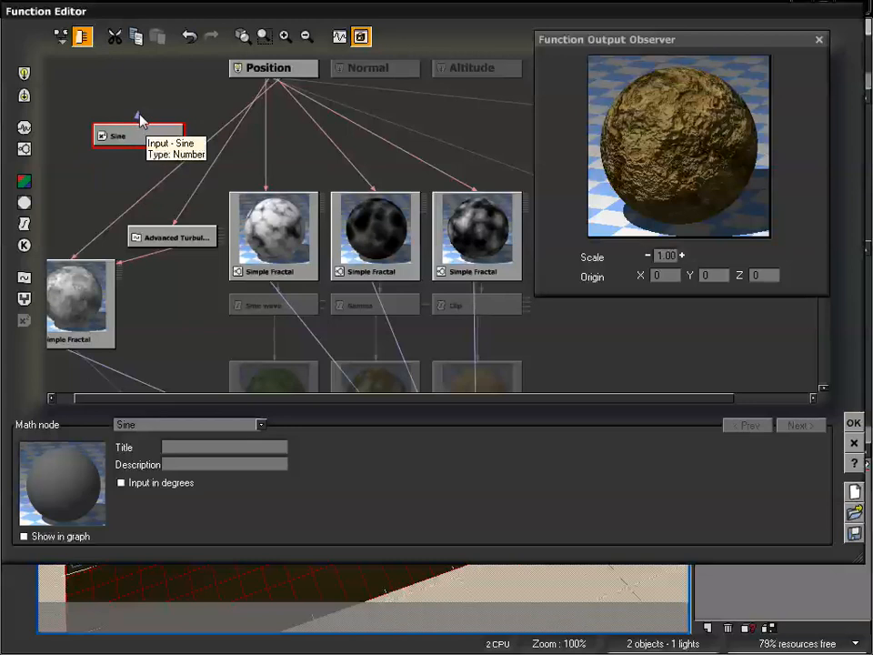
pyautogui.moveTo(188, 327); pyautogui.dragTo(167, 216)
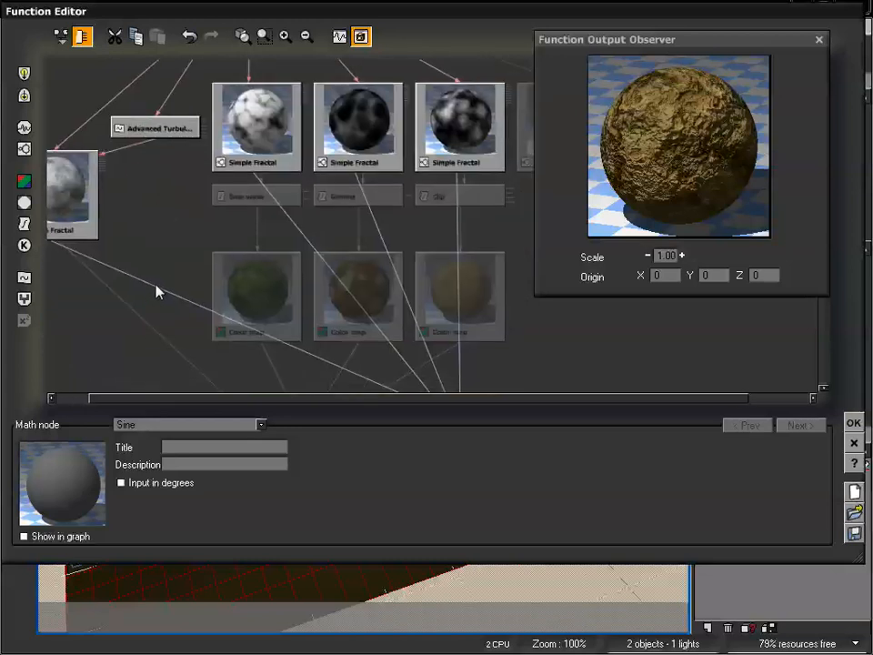
pyautogui.moveTo(543, 365); pyautogui.dragTo(545, 389)
pyautogui.moveTo(172, 230); pyautogui.dragTo(210, 318)
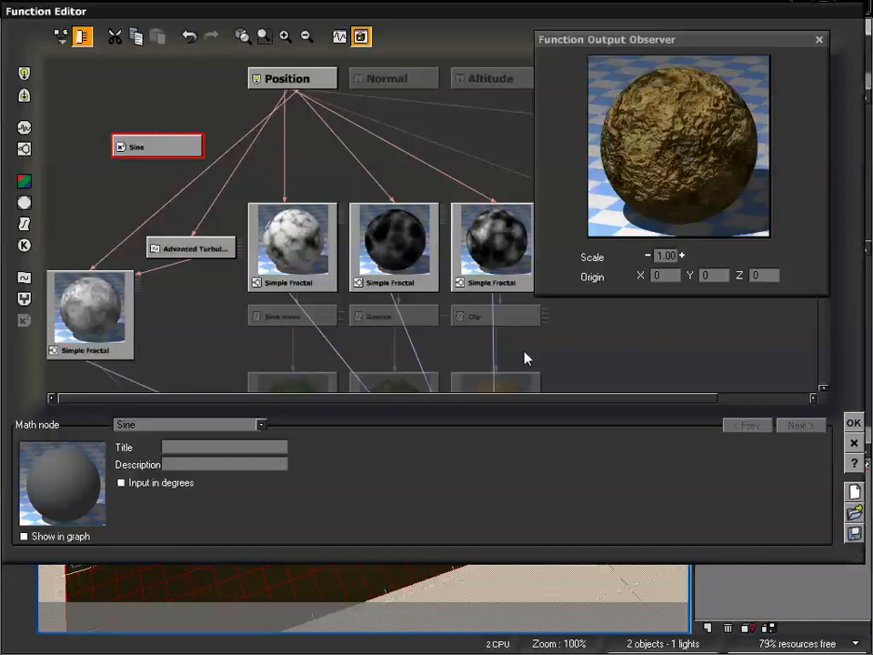
pyautogui.click(177, 426)
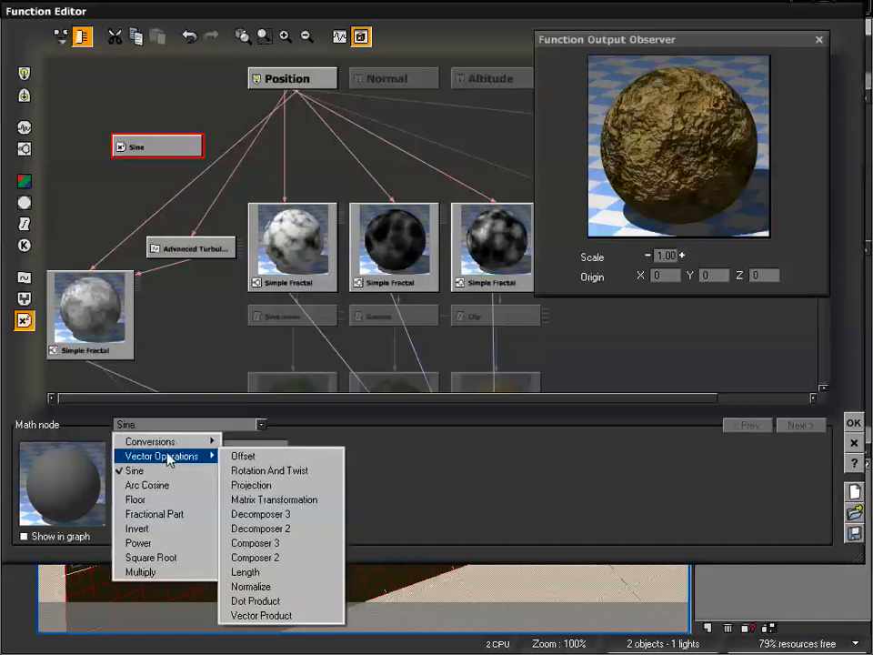
pyautogui.click(292, 471)
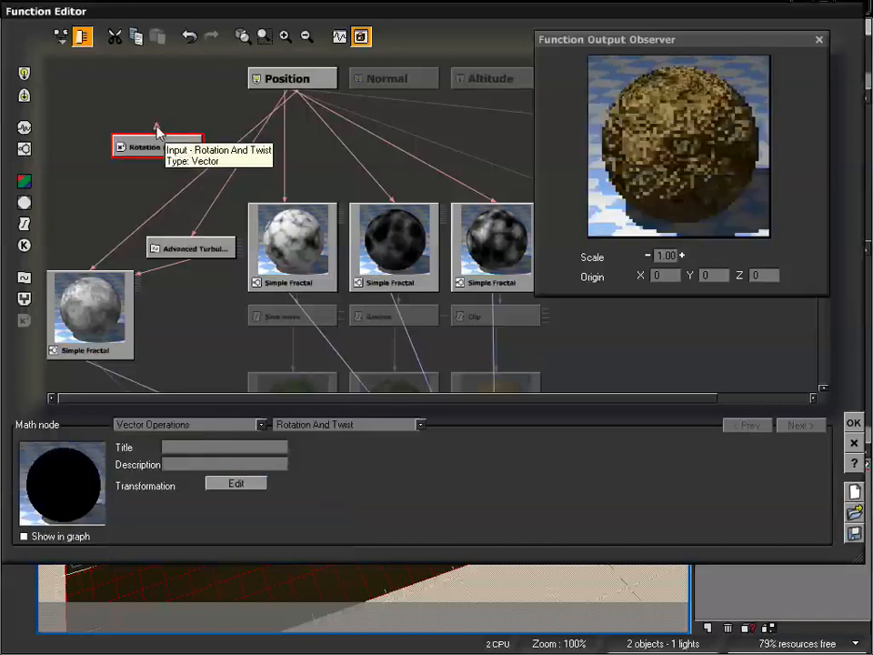
pyautogui.moveTo(157, 133)
pyautogui.mouseDown()
pyautogui.moveTo(183, 87)
pyautogui.moveTo(158, 138)
pyautogui.mouseUp()
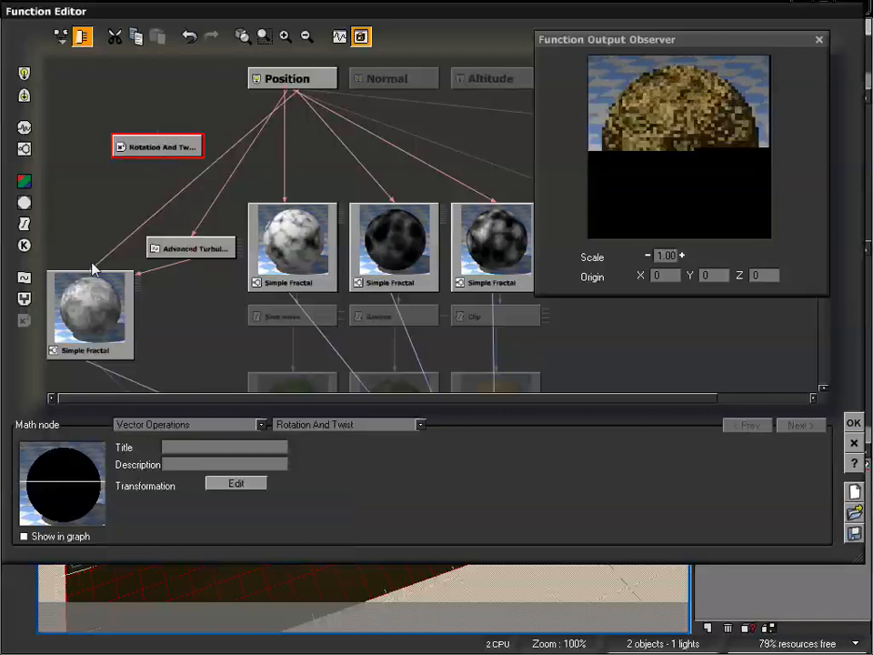
# Remove the direct link from Position to the Simple Fractal above Sine wave and insert the Rotation And Twist node between them.
pyautogui.moveTo(493, 138); pyautogui.dragTo(304, 189)
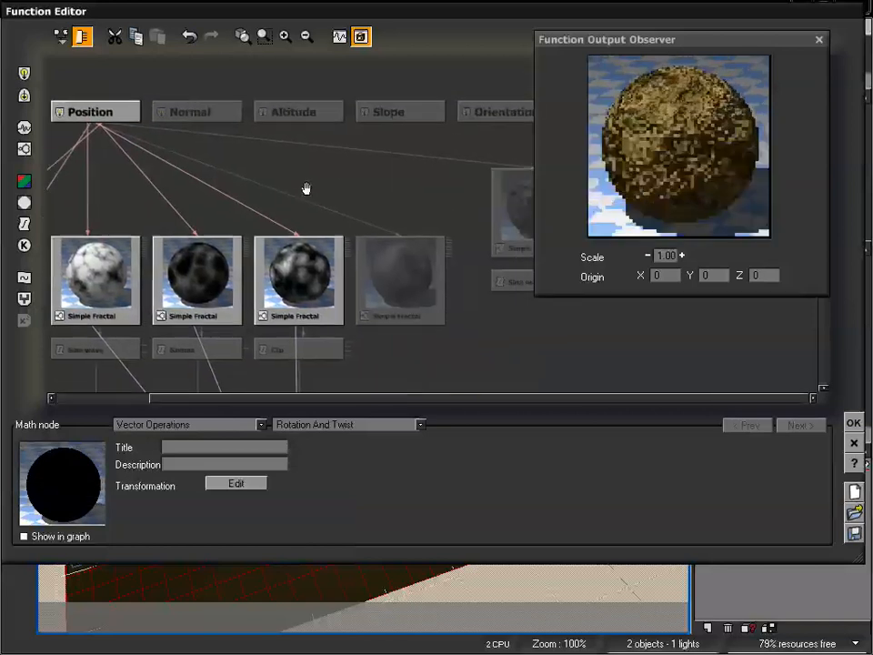
pyautogui.moveTo(150, 210); pyautogui.dragTo(392, 201)
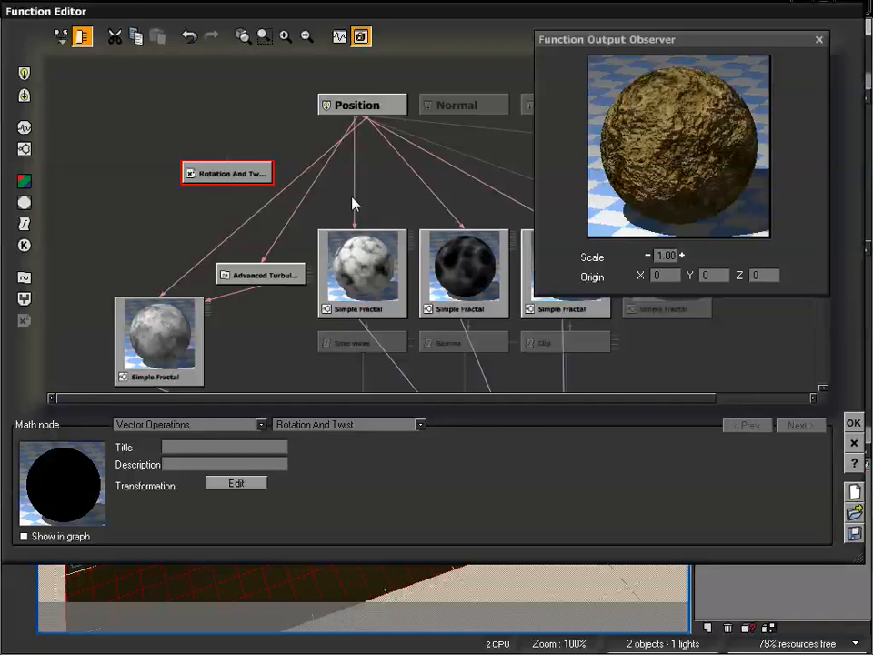
pyautogui.click(355, 183)
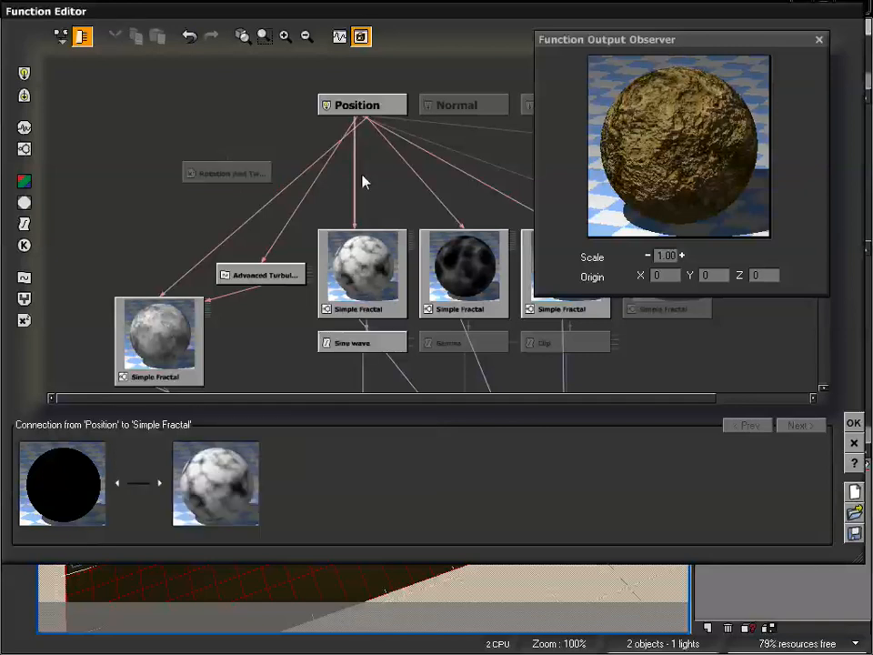
pyautogui.press('Delete')
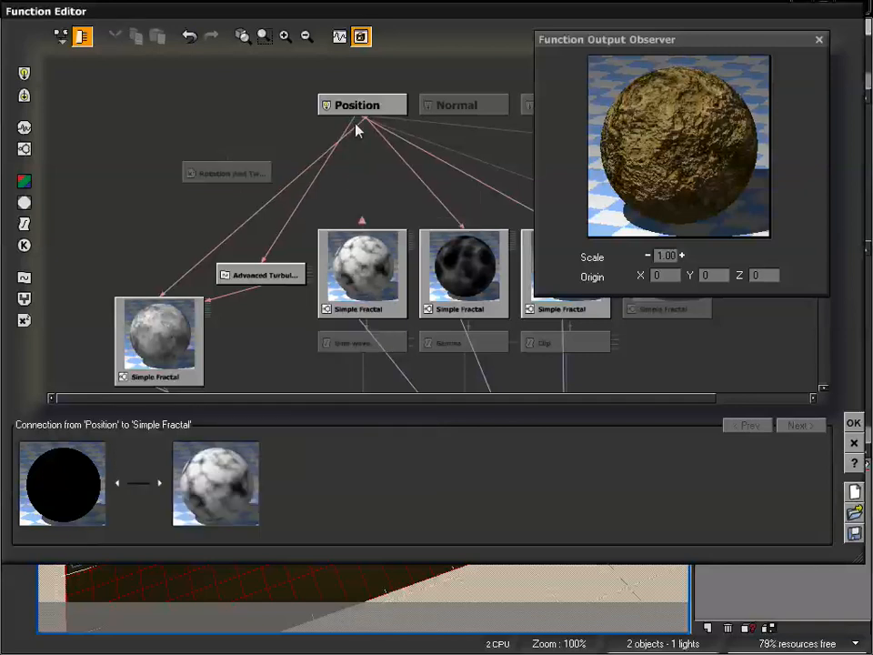
pyautogui.moveTo(363, 227); pyautogui.dragTo(363, 121)
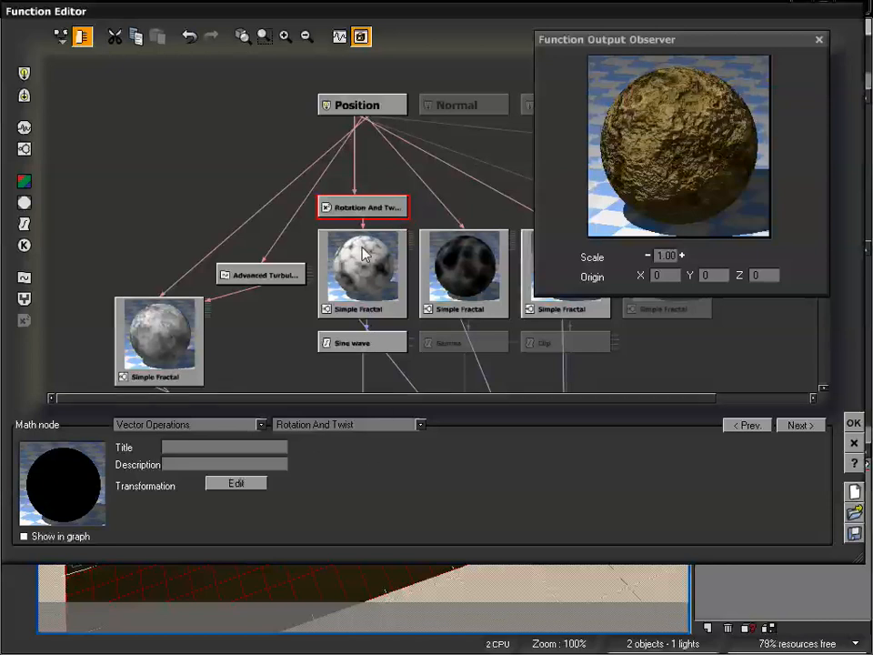
# Set the node's transformation to 45.76° X rotation, with twists of -39.66° Y to X, -16.78° Y to Z and 24.41° X to Z.
pyautogui.click(243, 488)
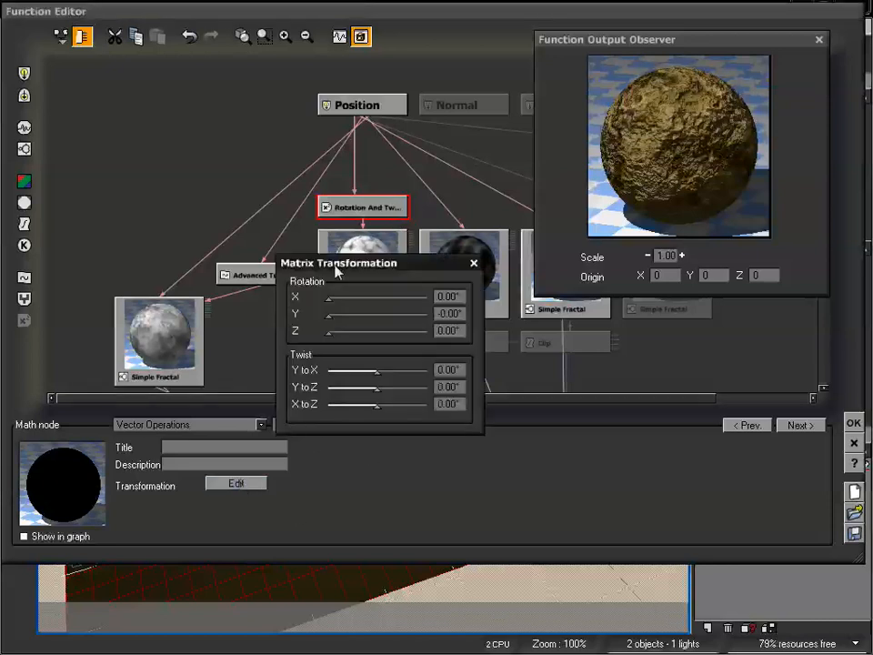
pyautogui.moveTo(353, 263); pyautogui.dragTo(397, 369)
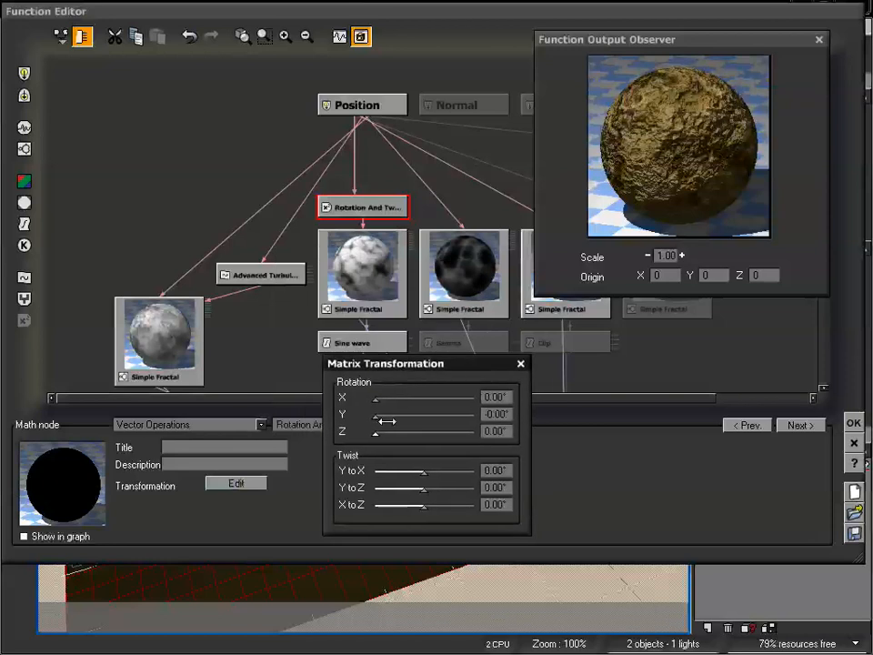
pyautogui.moveTo(368, 403); pyautogui.dragTo(389, 399)
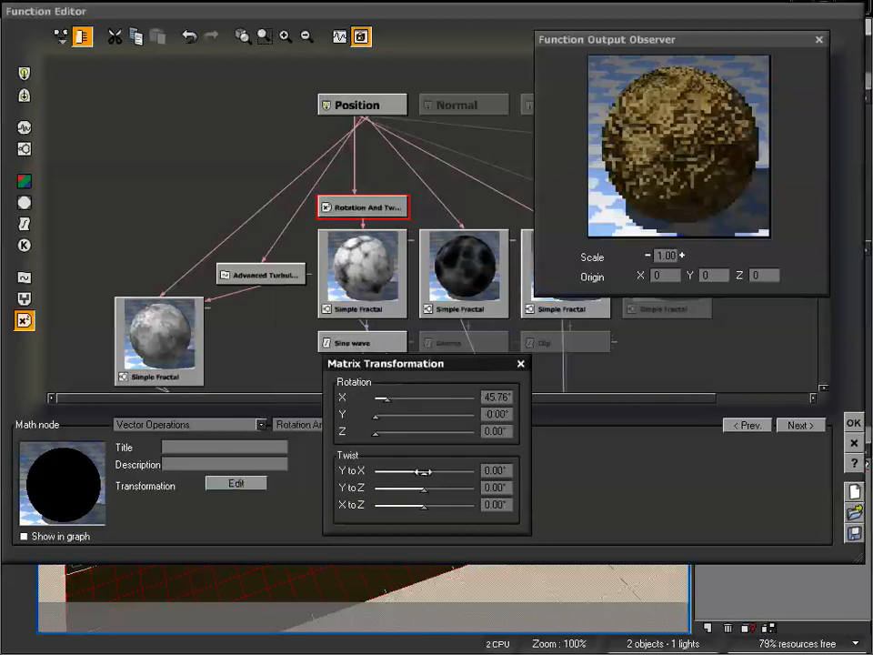
pyautogui.moveTo(422, 469); pyautogui.dragTo(403, 470)
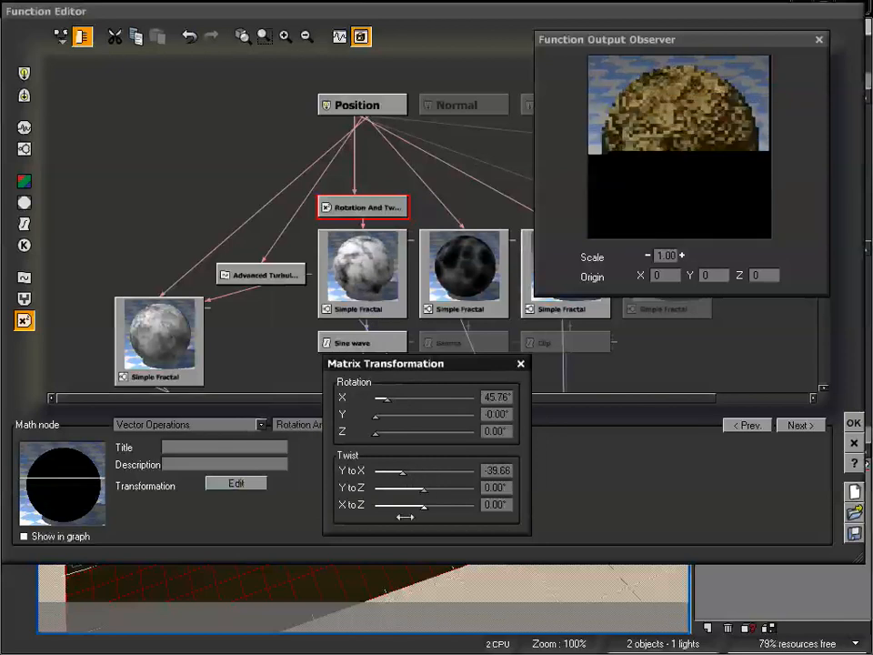
pyautogui.moveTo(420, 506)
pyautogui.mouseDown()
pyautogui.moveTo(440, 506)
pyautogui.moveTo(414, 488)
pyautogui.mouseUp()
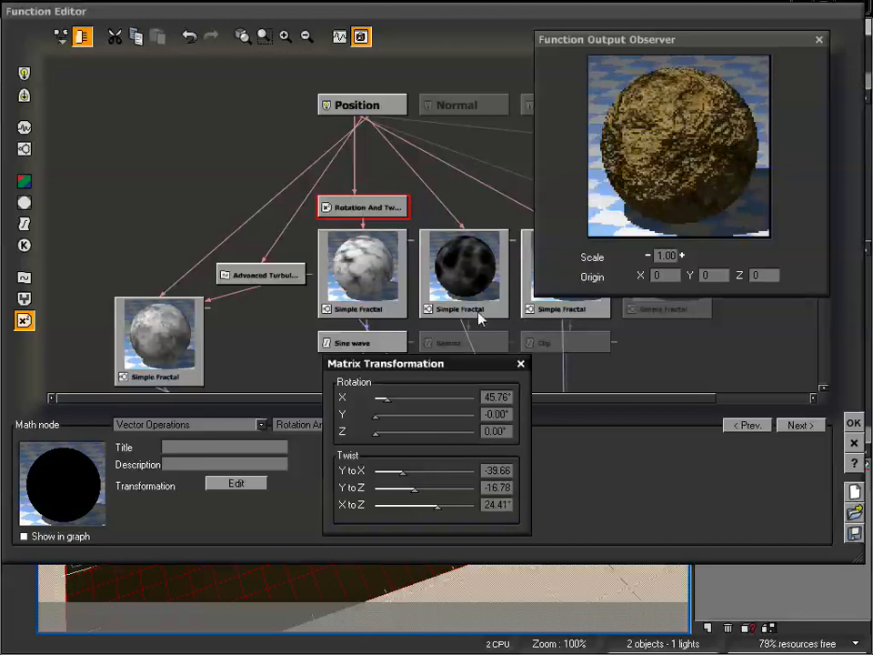
# Trace the rotated Simple Fractal's connections down to the Color map and bump Combiner, and close the matrix transformation settings.
pyautogui.moveTo(466, 198); pyautogui.dragTo(441, 85, button='right')
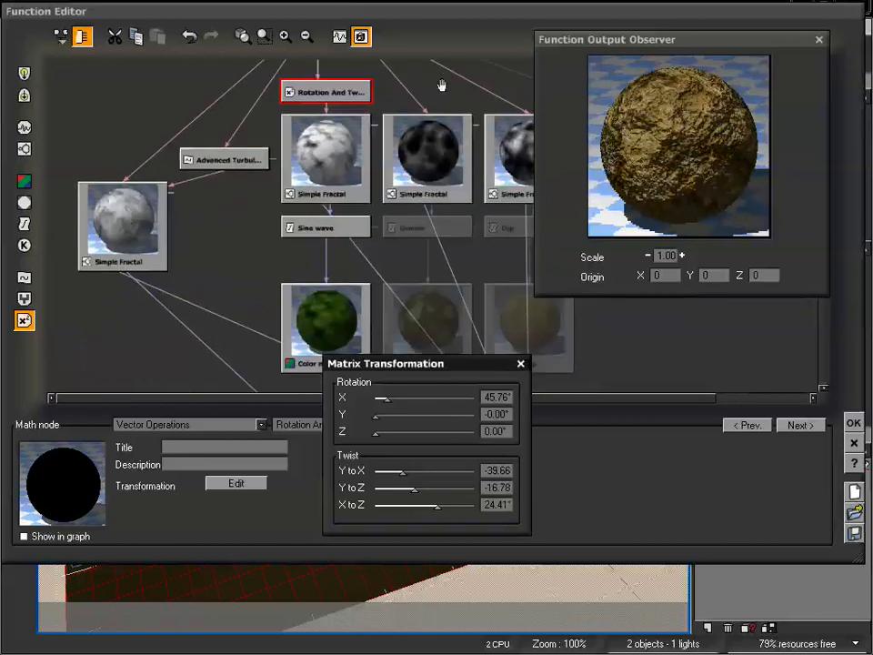
pyautogui.moveTo(437, 261); pyautogui.dragTo(378, 119, button='right')
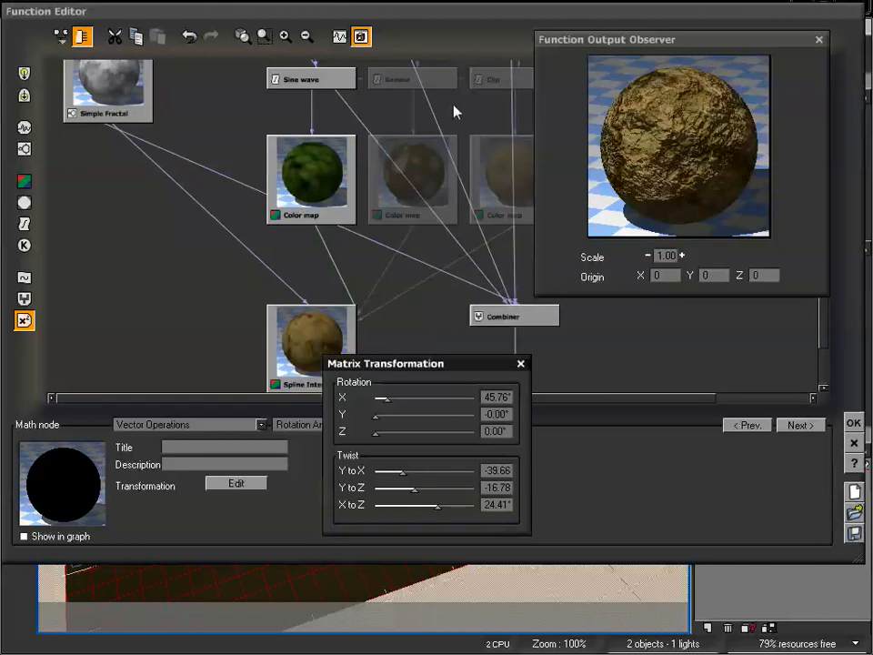
pyautogui.moveTo(455, 111); pyautogui.dragTo(455, 210, button='right')
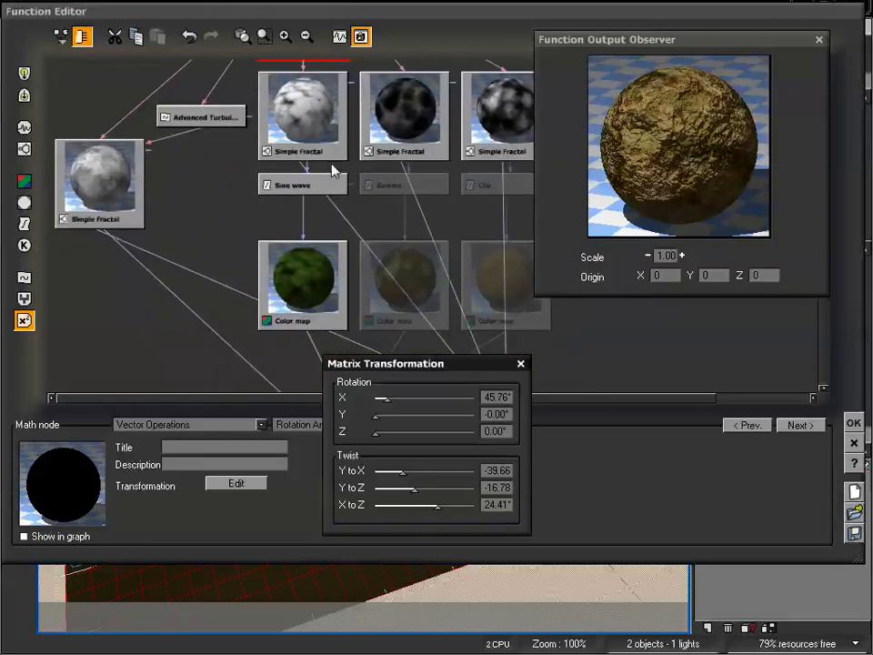
pyautogui.moveTo(388, 214); pyautogui.dragTo(361, 83, button='right')
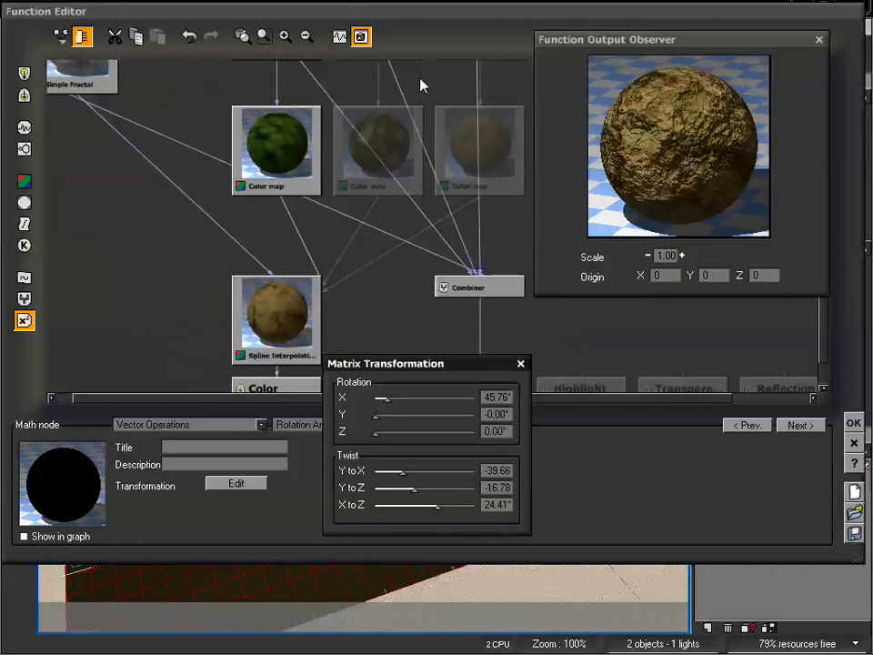
pyautogui.moveTo(420, 84); pyautogui.dragTo(466, 364, button='right')
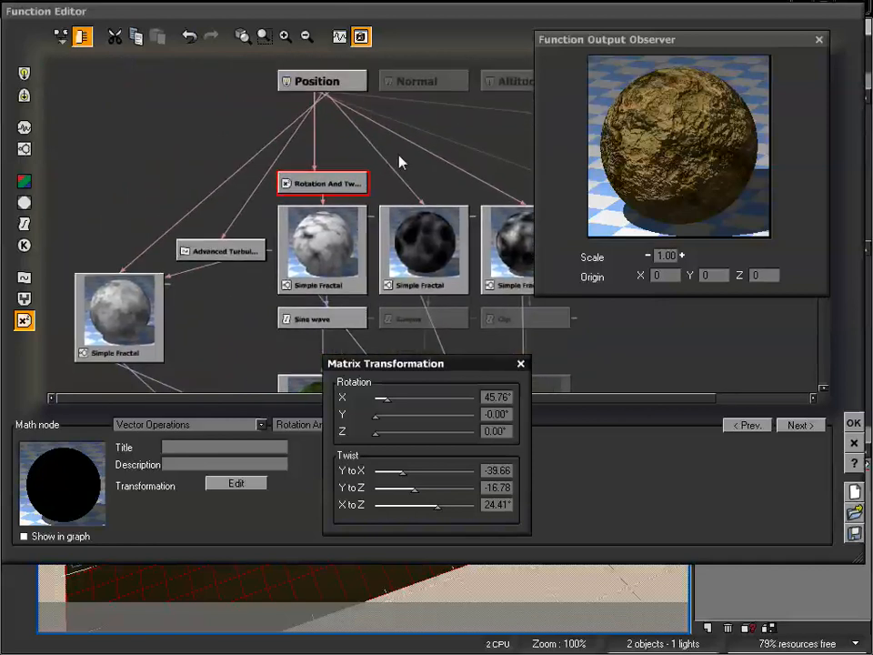
pyautogui.moveTo(403, 162); pyautogui.dragTo(438, 194, button='right')
pyautogui.click(523, 364)
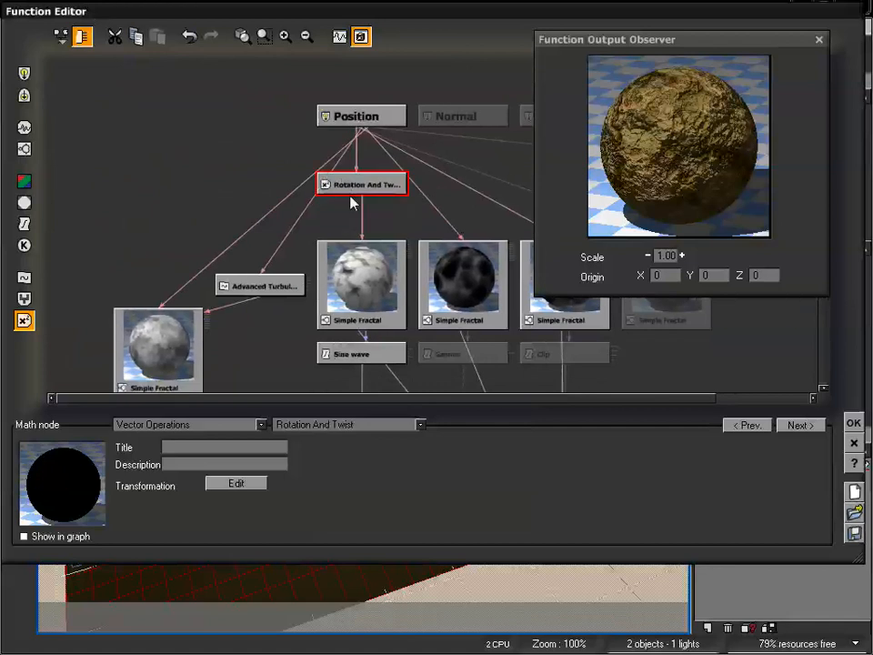
# Look through the vector and math operations available for the Rotation And Twist node, keeping its current operation.
pyautogui.click(373, 430)
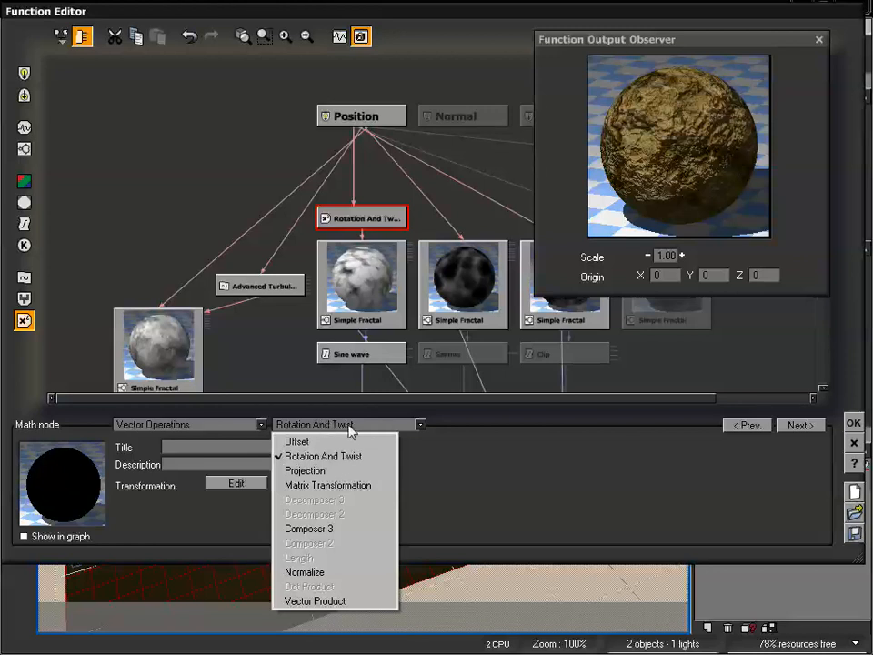
pyautogui.click(485, 485)
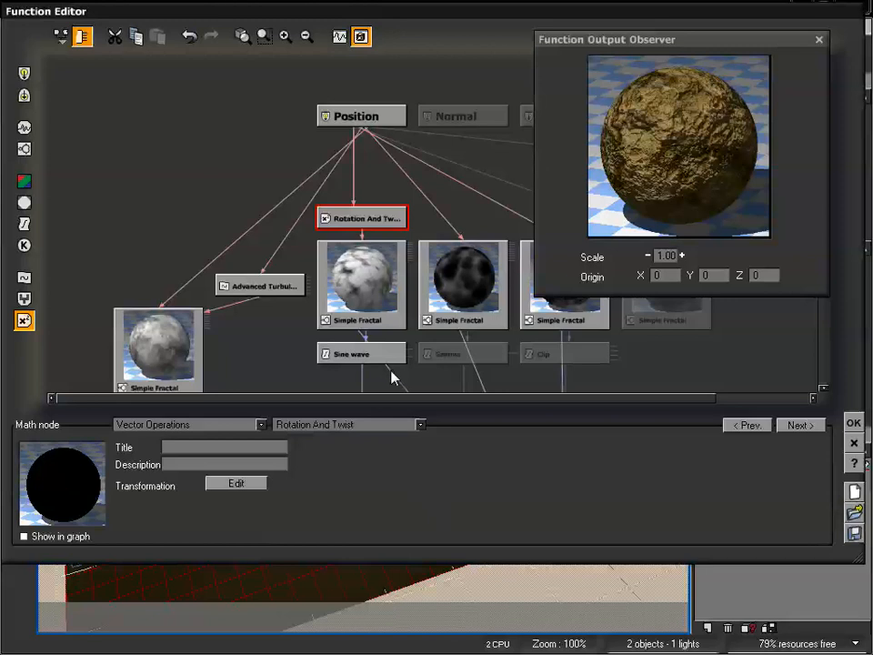
pyautogui.click(261, 425)
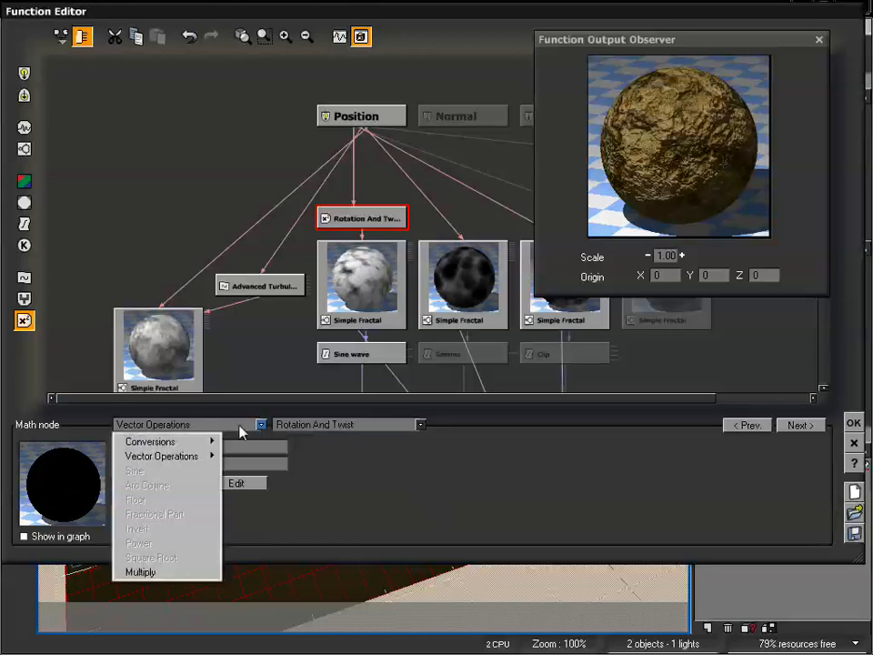
pyautogui.moveTo(185, 447)
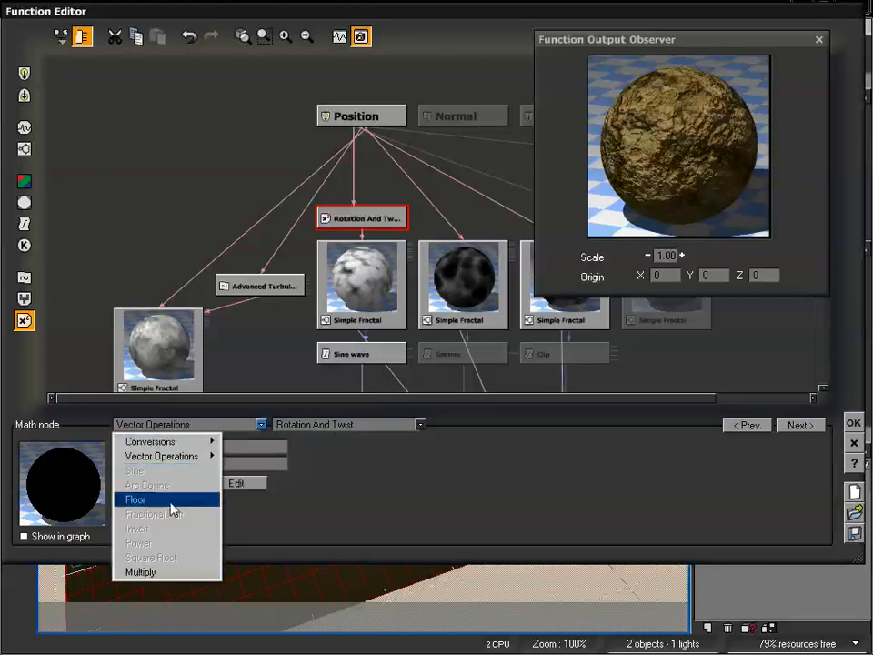
pyautogui.moveTo(210, 458)
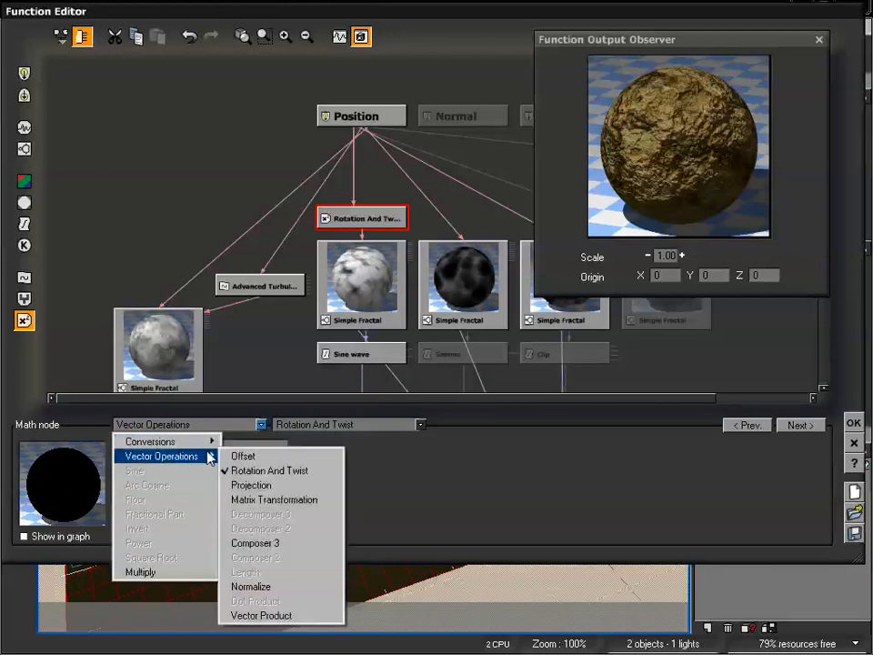
pyautogui.click(471, 482)
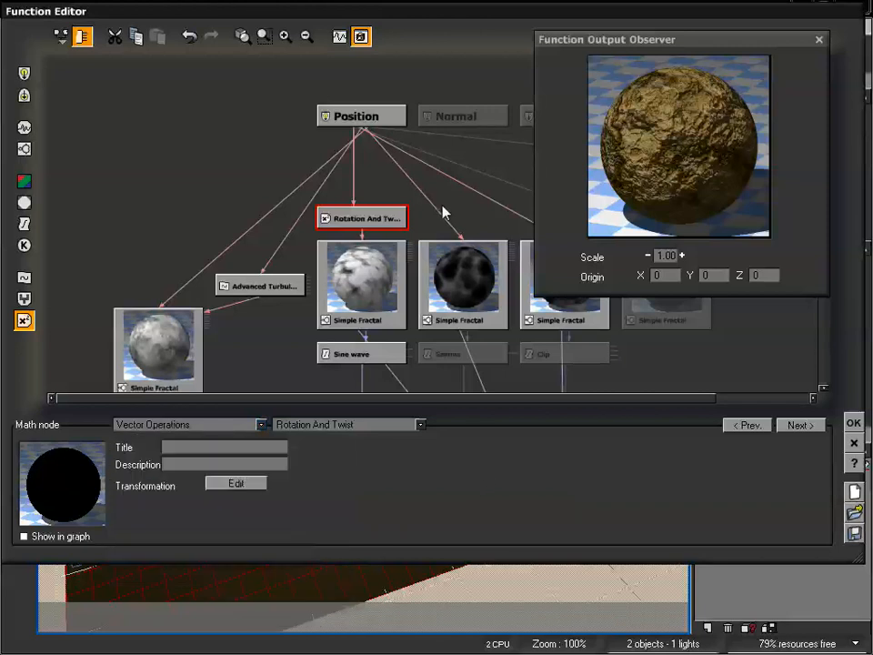
# Examine the previews of the Normal, Altitude, Slope, Orientation and Time input nodes.
pyautogui.moveTo(454, 192); pyautogui.dragTo(252, 196, button='right')
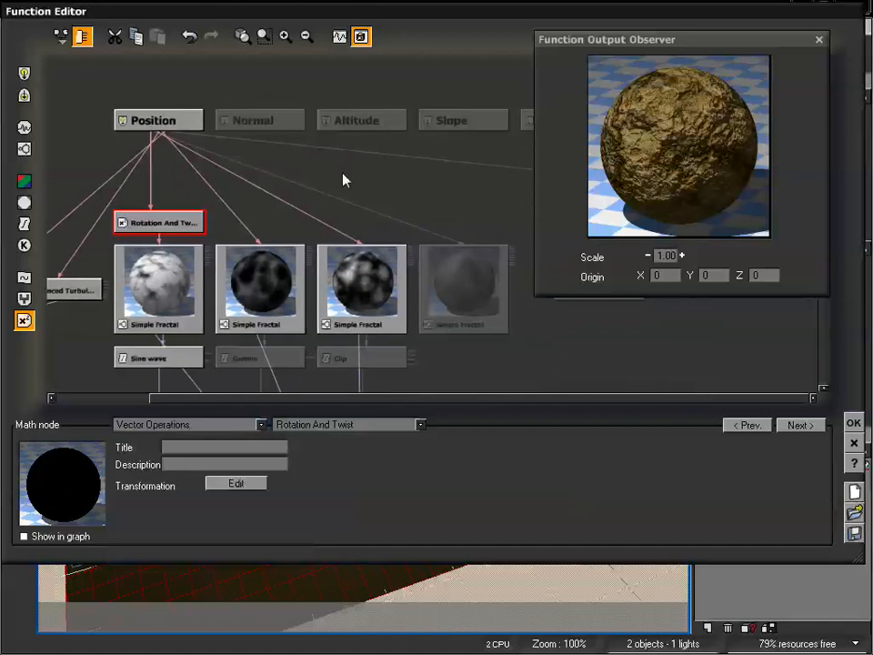
pyautogui.click(354, 133)
pyautogui.click(449, 118)
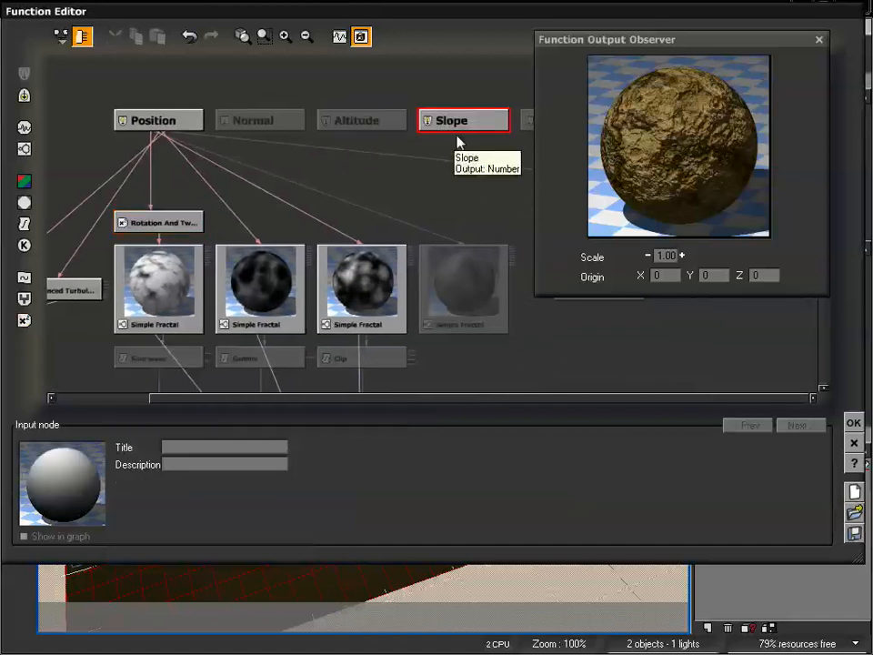
pyautogui.moveTo(449, 189); pyautogui.dragTo(324, 220, button='right')
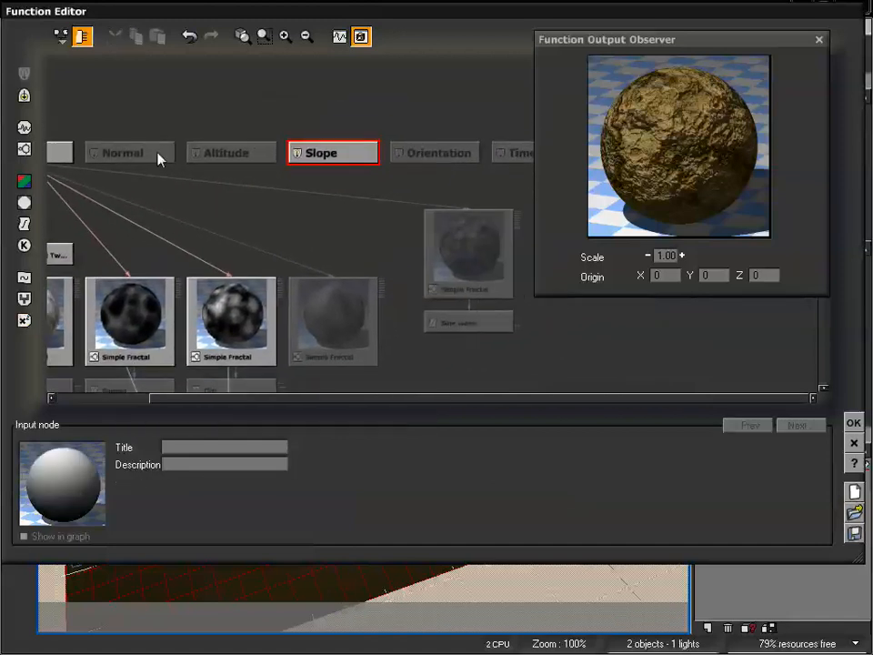
pyautogui.click(162, 156)
pyautogui.click(236, 154)
pyautogui.click(351, 156)
pyautogui.click(438, 153)
pyautogui.click(505, 157)
# Compare the Altitude, Slope and Orientation inputs and inspect the parameter inputs of the Simple Fractal above Clip, including Roughness.
pyautogui.moveTo(263, 238); pyautogui.dragTo(362, 188, button='right')
pyautogui.click(340, 258)
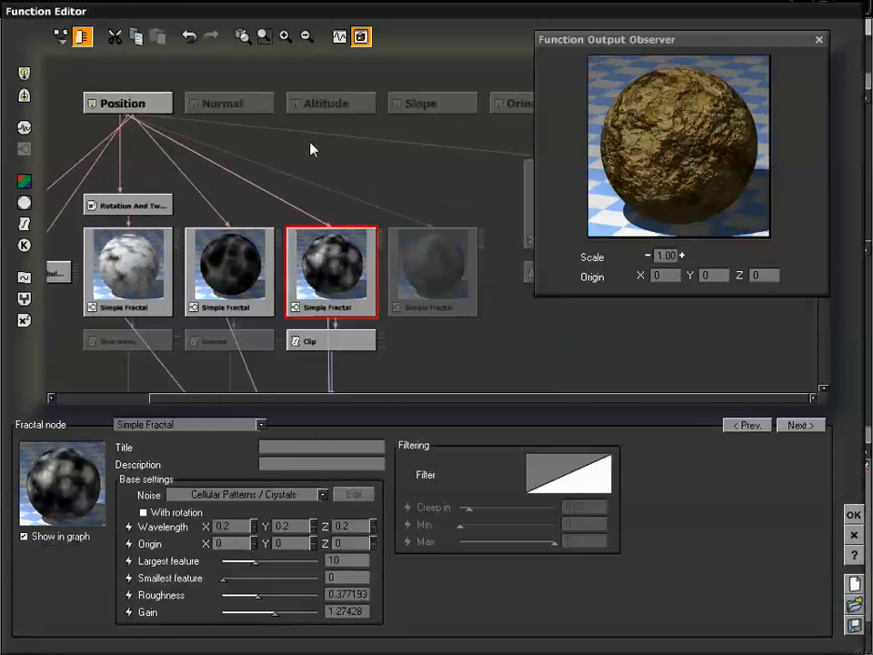
pyautogui.click(320, 105)
pyautogui.click(437, 110)
pyautogui.click(503, 109)
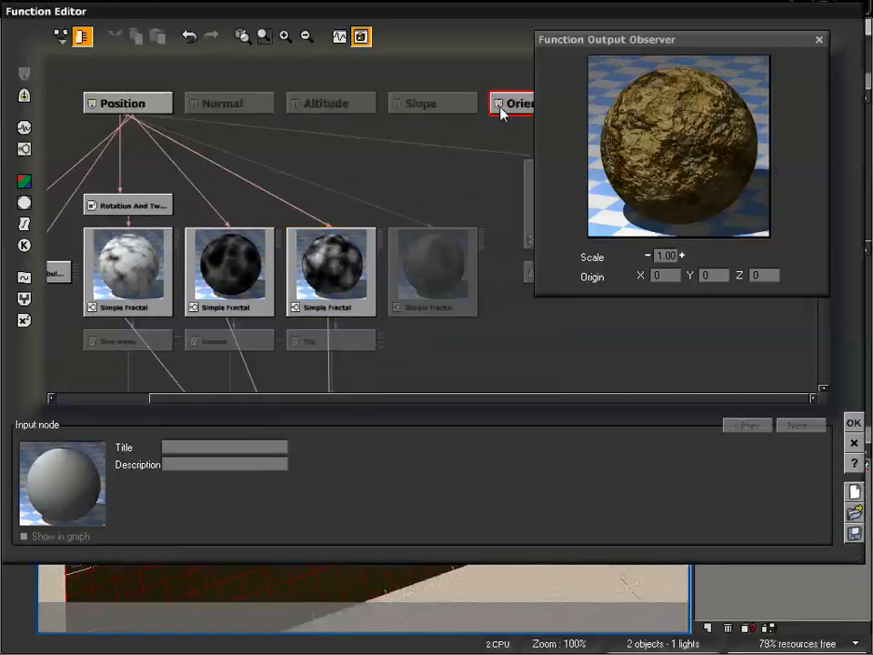
pyautogui.click(382, 107)
pyautogui.click(328, 109)
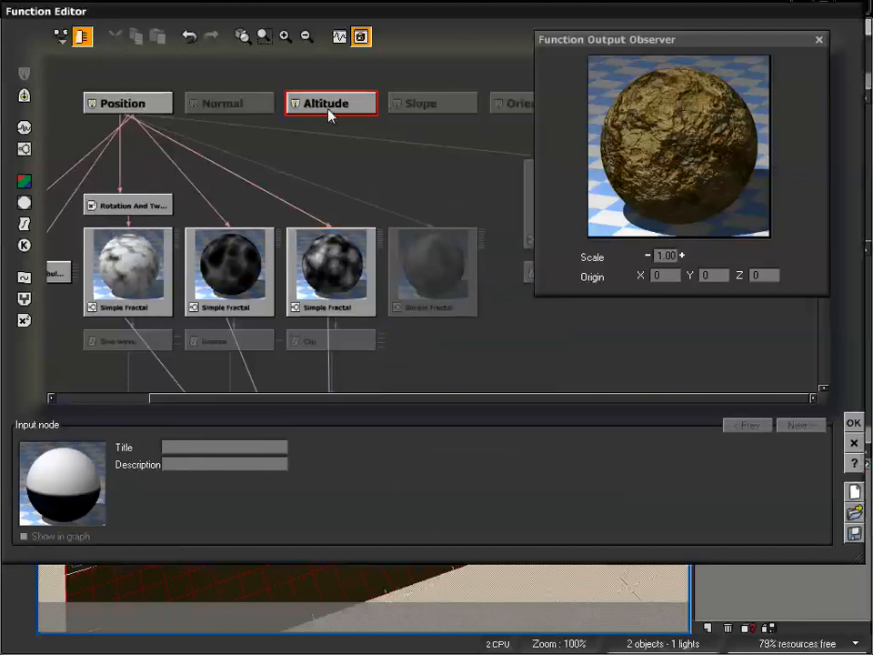
pyautogui.click(344, 271)
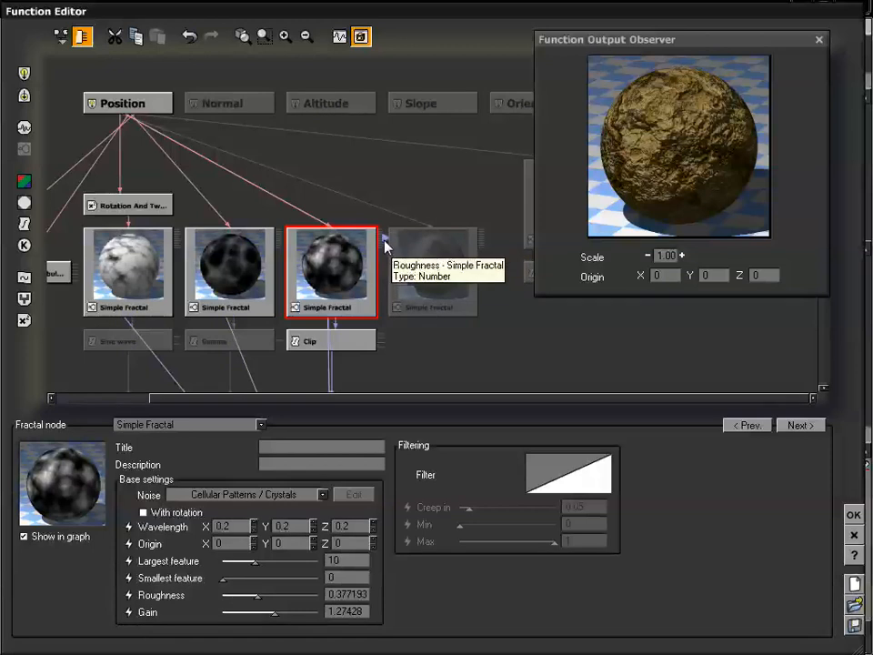
# Connect the Slope input to the Roughness parameter of the Simple Fractal above Clip.
pyautogui.moveTo(385, 240); pyautogui.dragTo(434, 115)
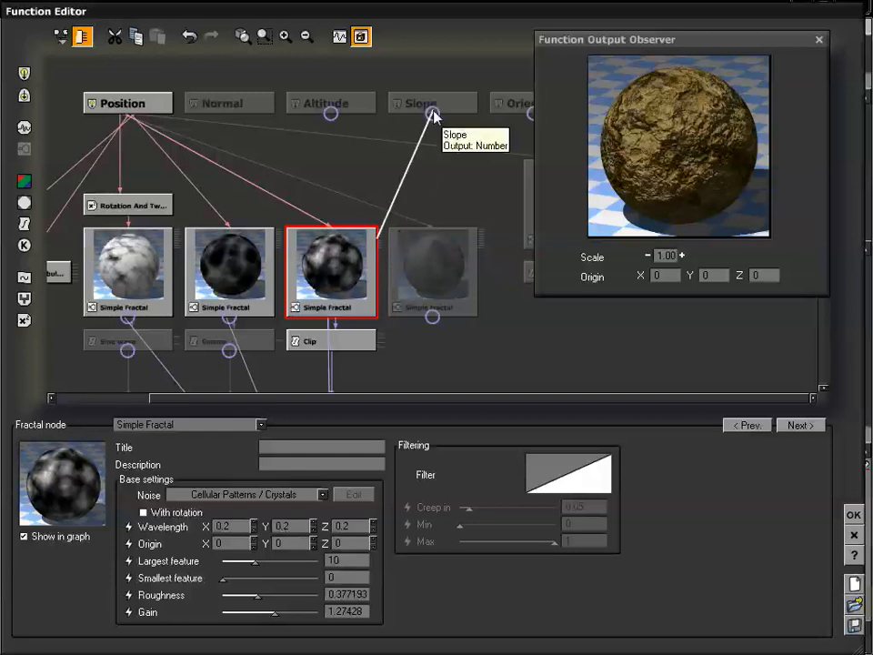
pyautogui.moveTo(434, 114); pyautogui.dragTo(434, 116)
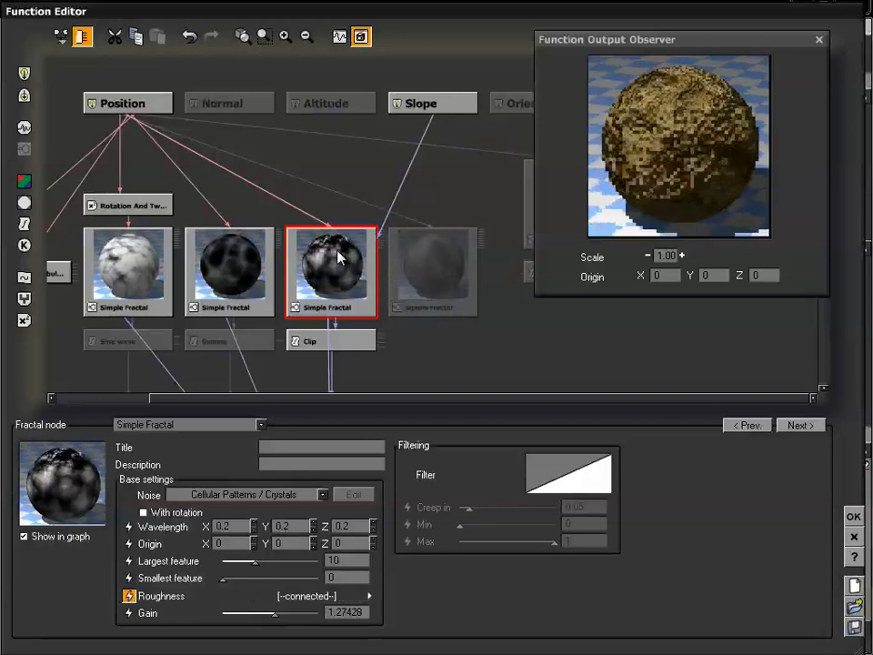
pyautogui.moveTo(467, 193); pyautogui.dragTo(426, 212)
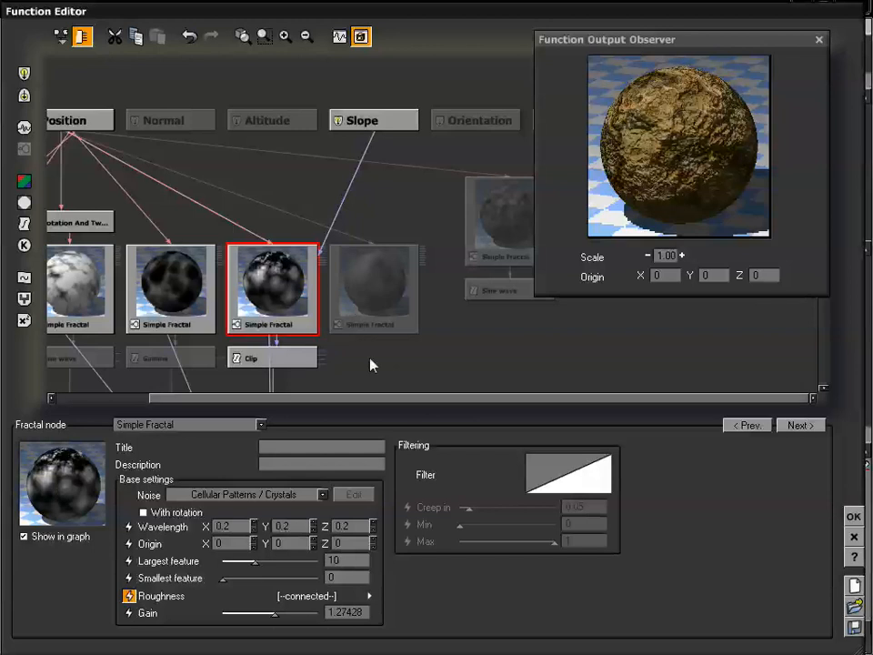
pyautogui.moveTo(463, 332); pyautogui.dragTo(472, 272)
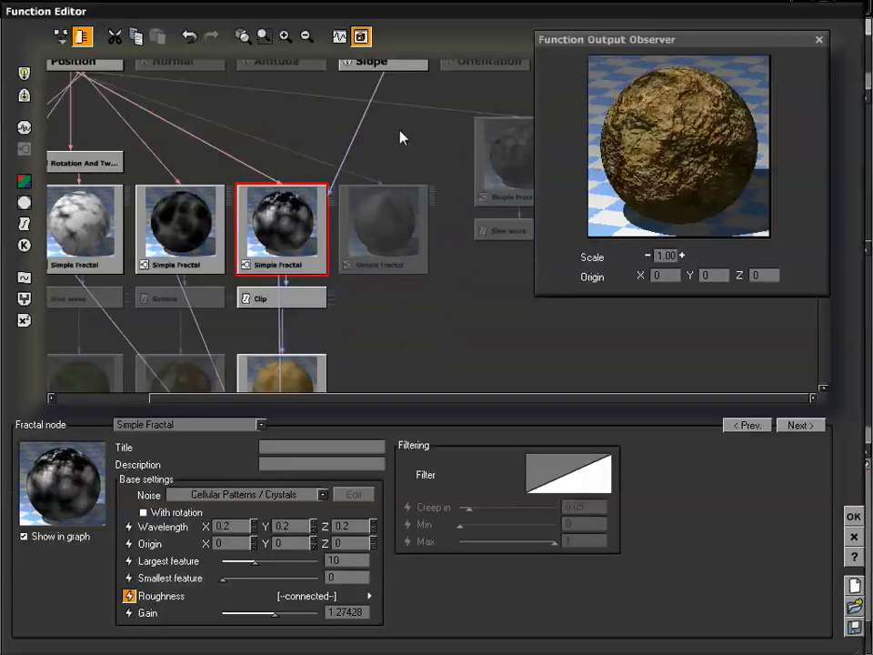
pyautogui.moveTo(400, 137); pyautogui.dragTo(376, 212)
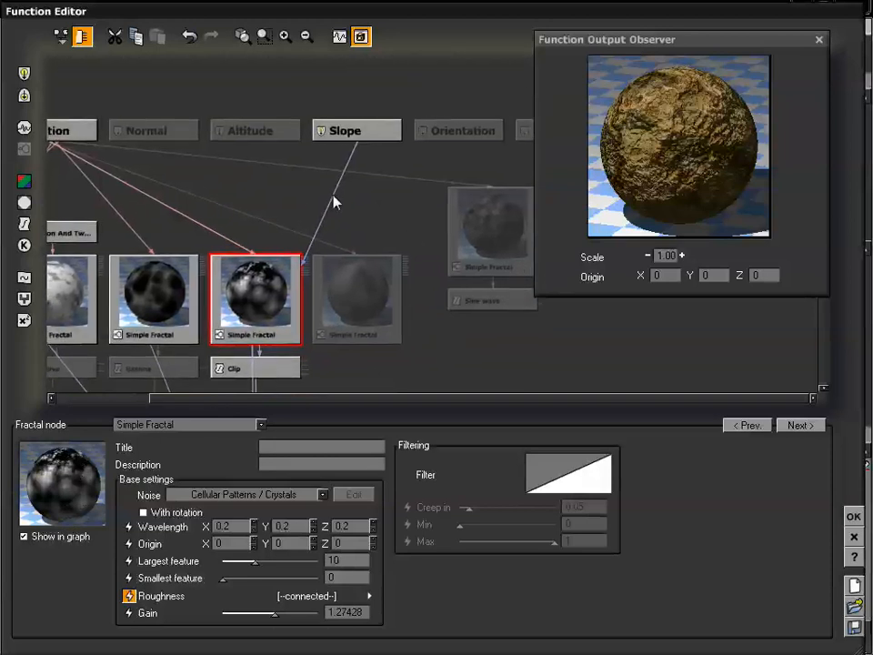
# Insert a Filter node into the connection from Slope to the Simple Fractal and place it directly beneath Slope.
pyautogui.click(335, 201)
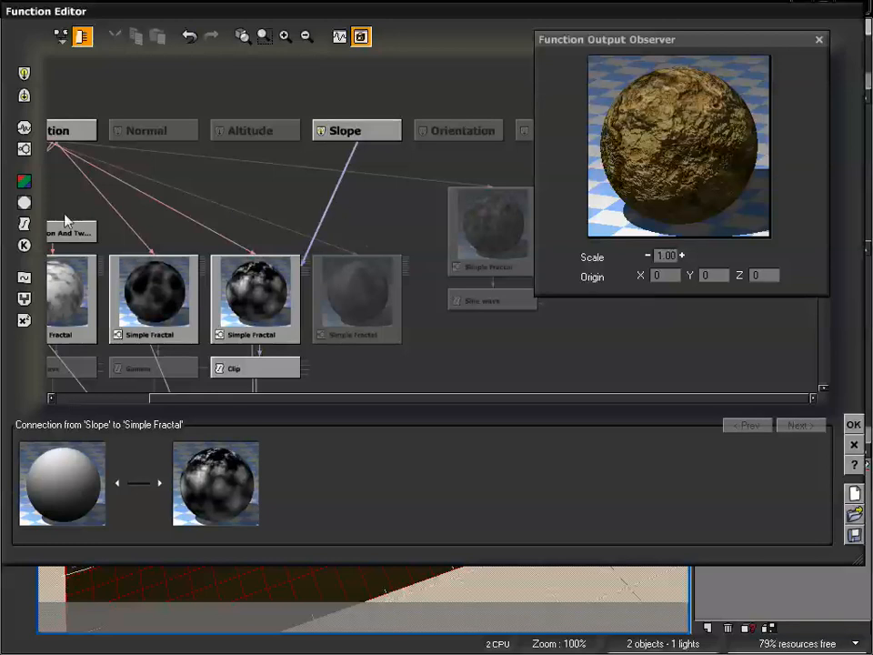
pyautogui.click(23, 224)
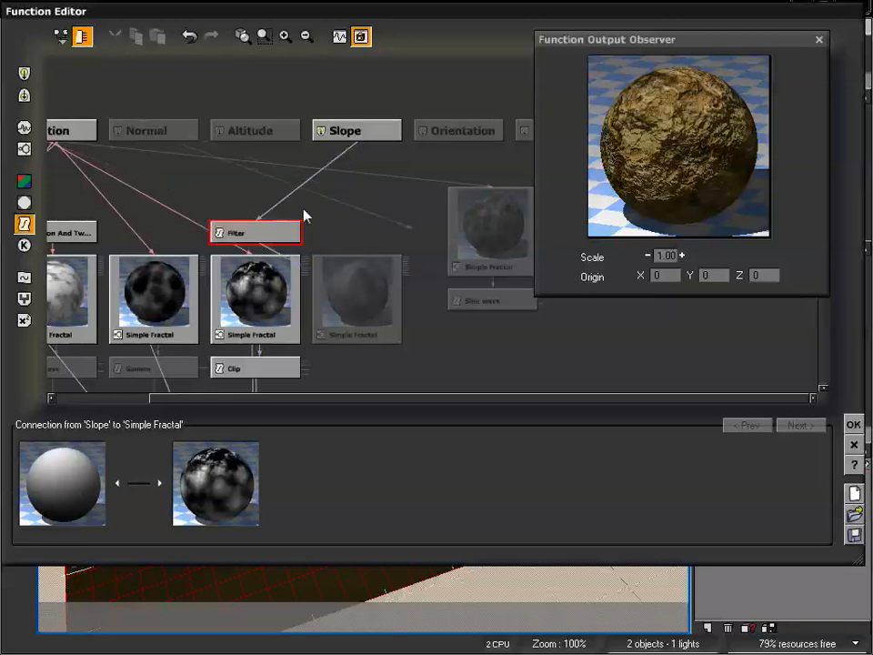
pyautogui.click(296, 232)
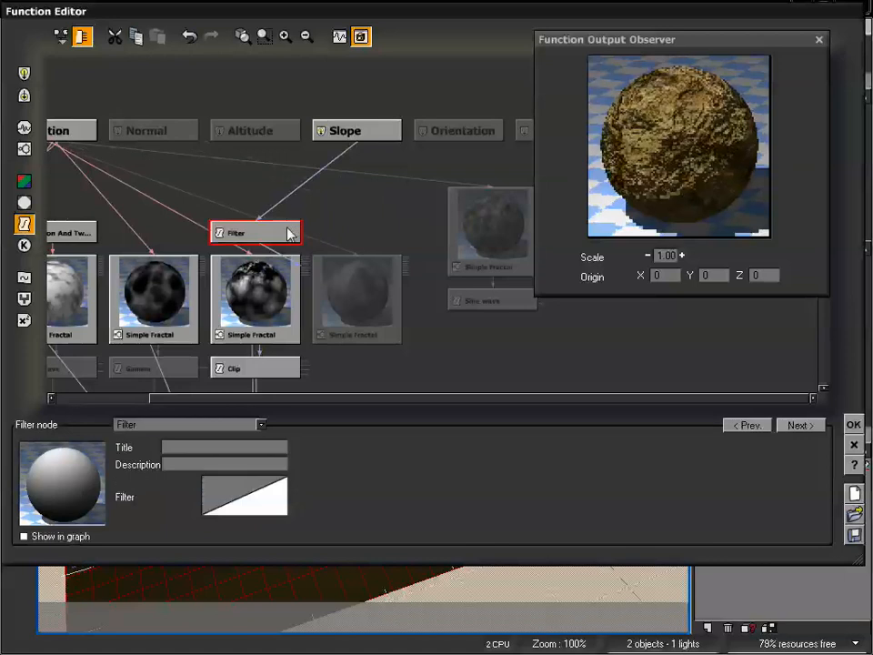
pyautogui.moveTo(303, 238); pyautogui.dragTo(382, 202)
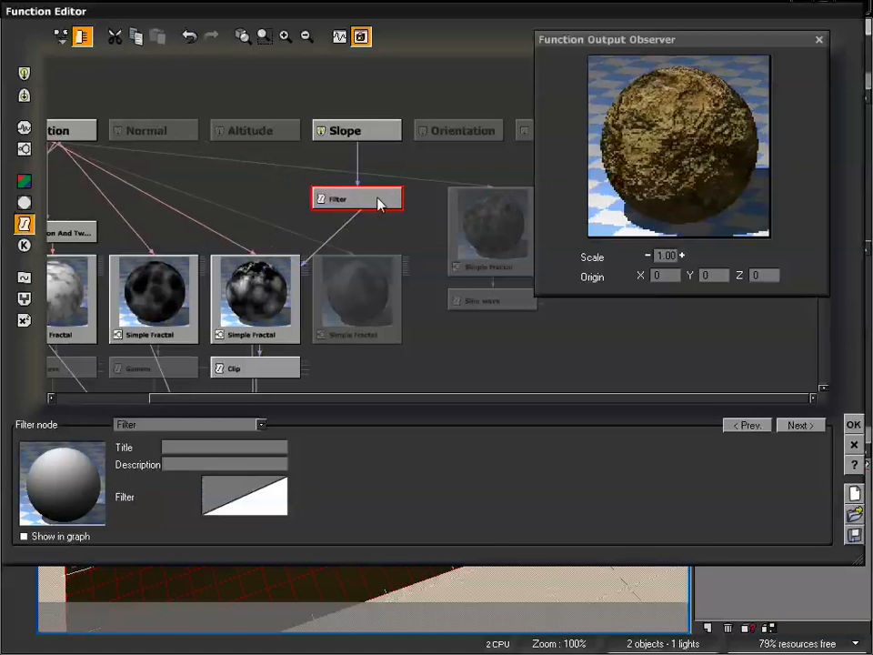
# Try the Sine wave and Opposite (-X) types on the filter node beneath Slope and check the Simple Fractal they drive.
pyautogui.click(260, 424)
pyautogui.click(234, 421)
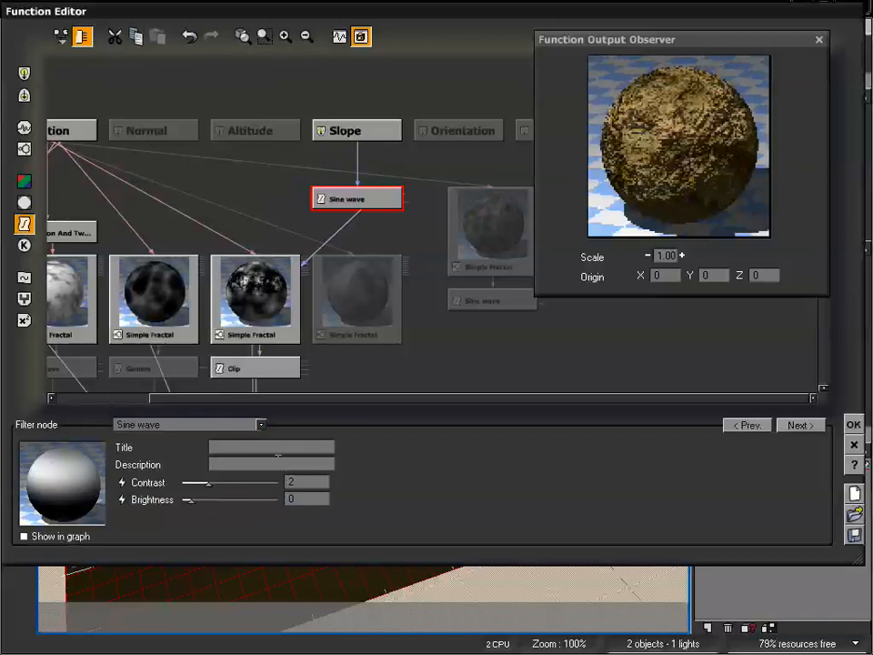
pyautogui.click(258, 424)
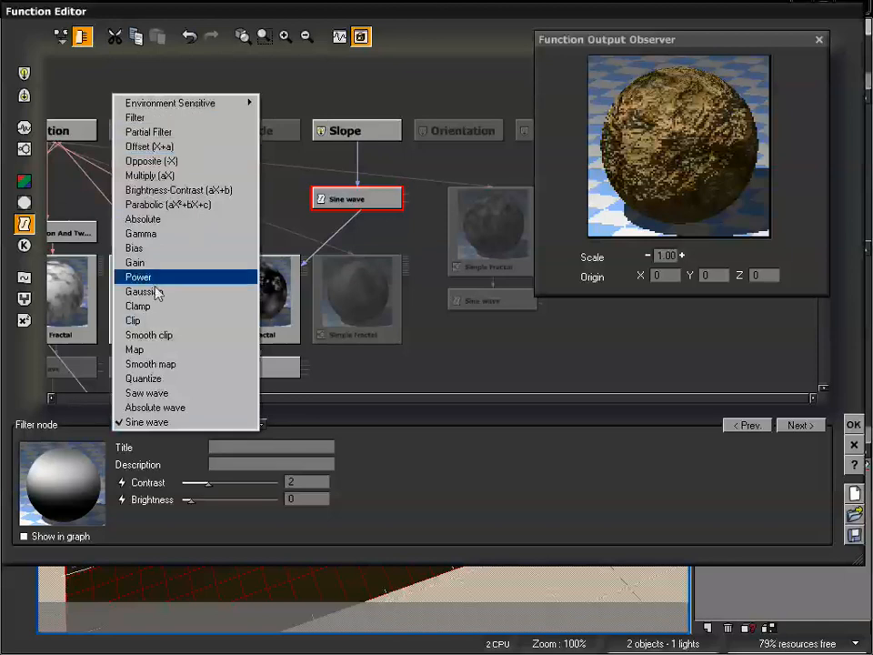
pyautogui.click(165, 161)
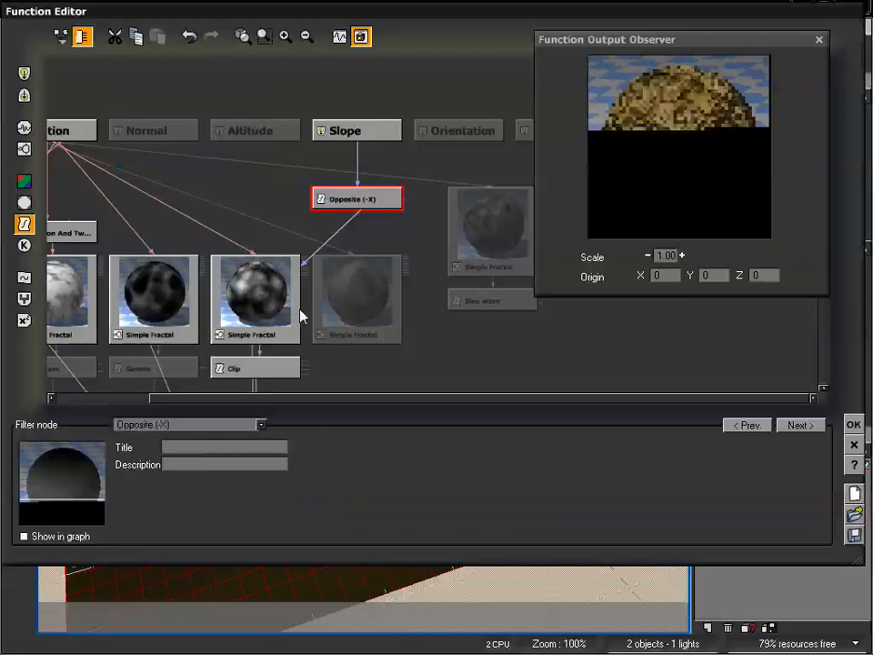
pyautogui.click(273, 289)
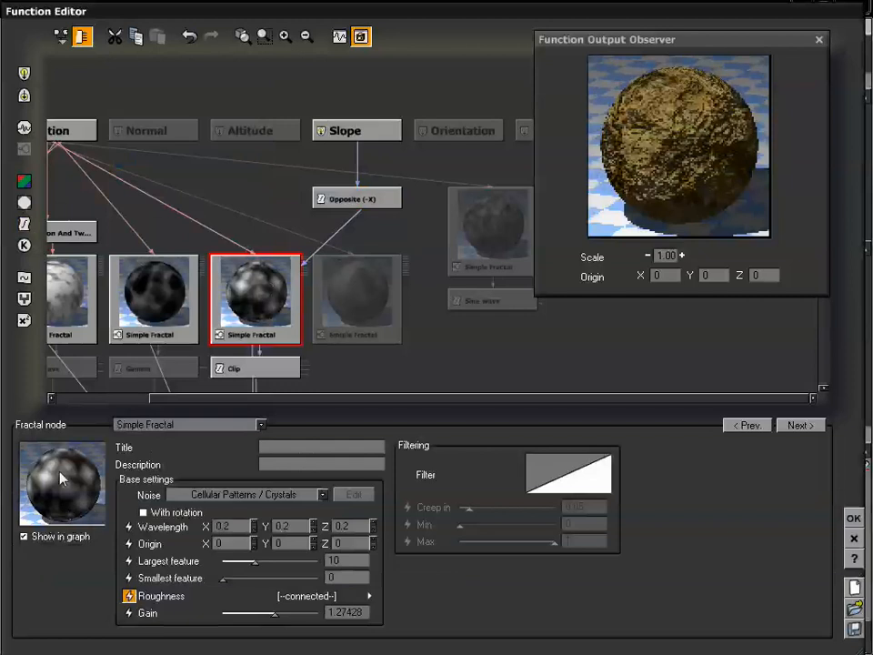
pyautogui.moveTo(436, 376); pyautogui.dragTo(485, 231)
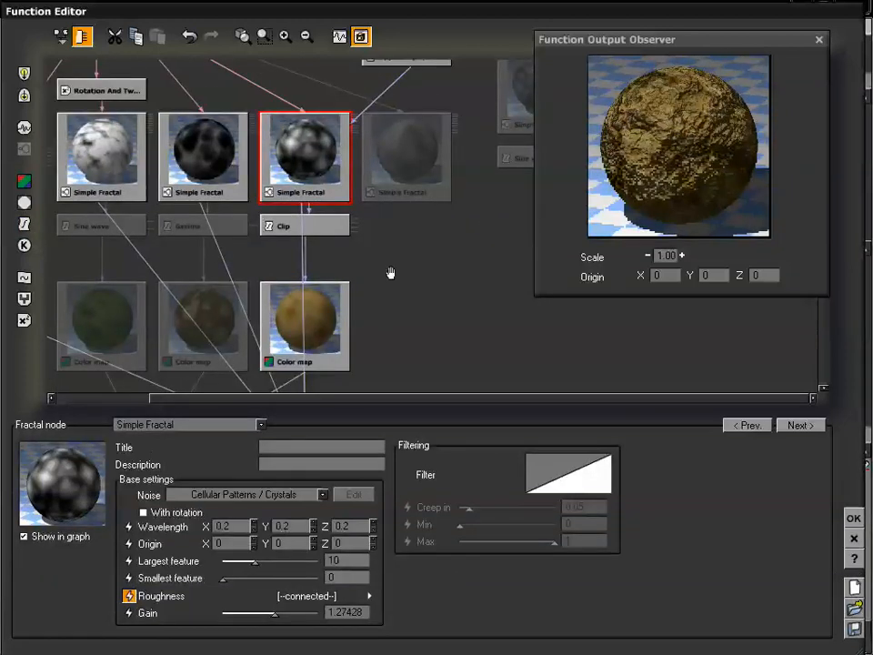
pyautogui.moveTo(389, 273); pyautogui.dragTo(338, 393)
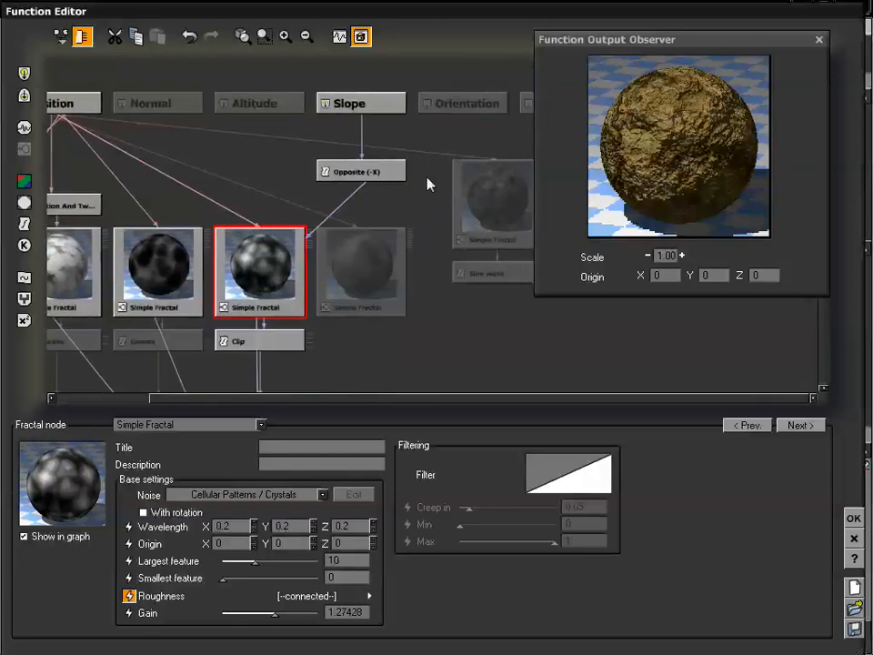
pyautogui.moveTo(425, 182); pyautogui.dragTo(400, 203)
# Try the Saw wave and Absolute types on the filter node beneath Slope.
pyautogui.click(359, 193)
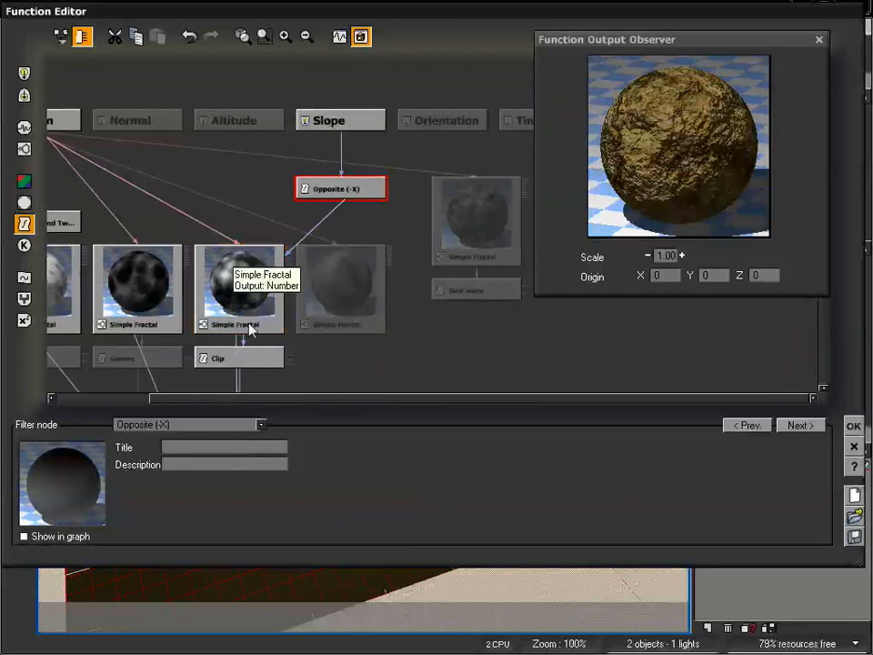
pyautogui.click(201, 425)
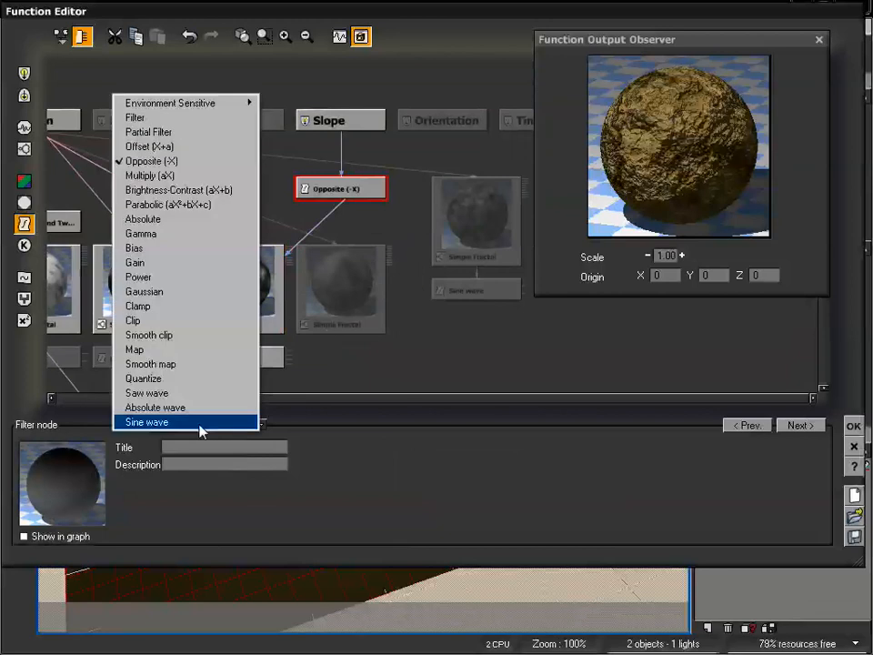
pyautogui.click(189, 394)
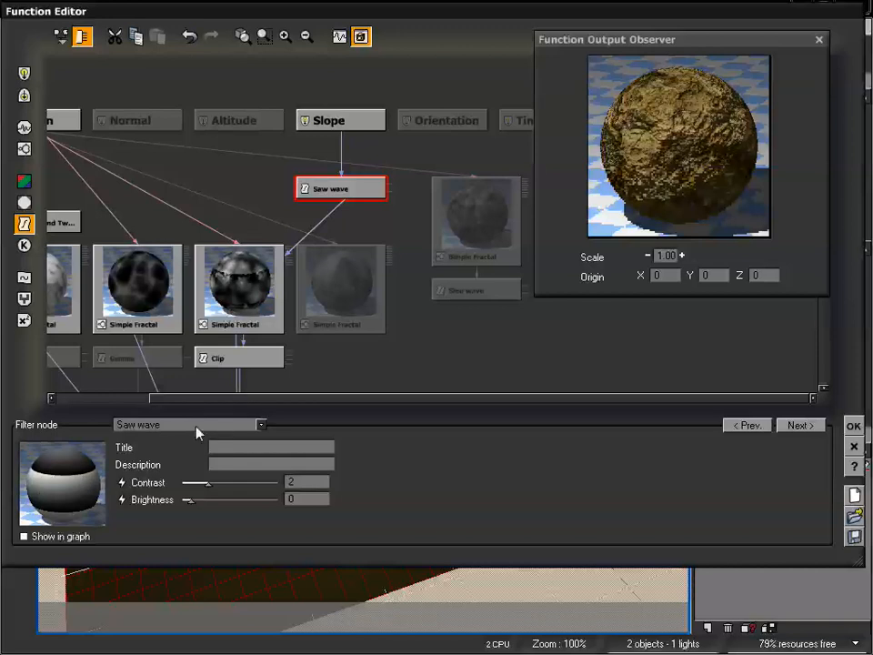
pyautogui.click(160, 426)
pyautogui.click(187, 221)
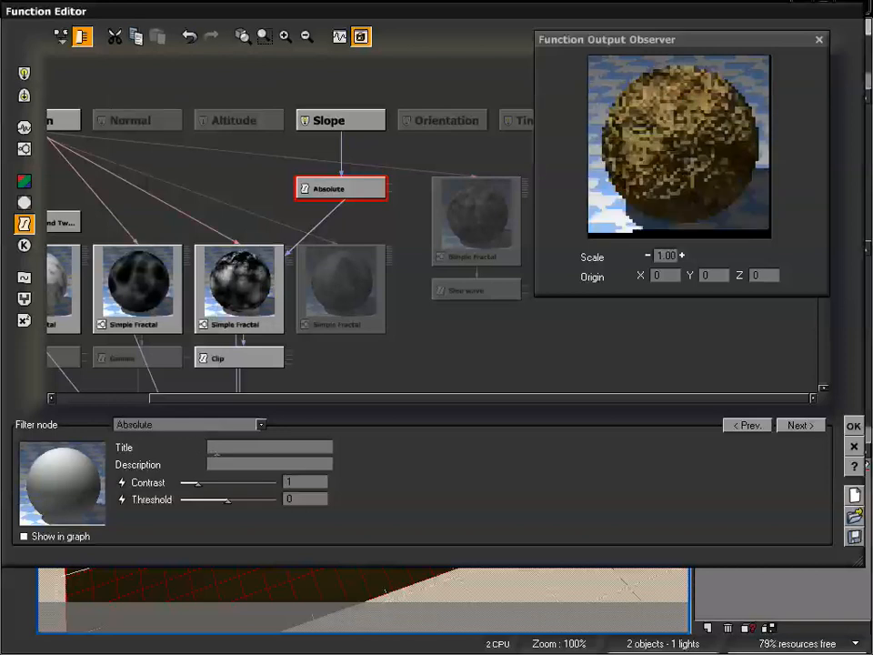
pyautogui.click(195, 426)
pyautogui.click(408, 467)
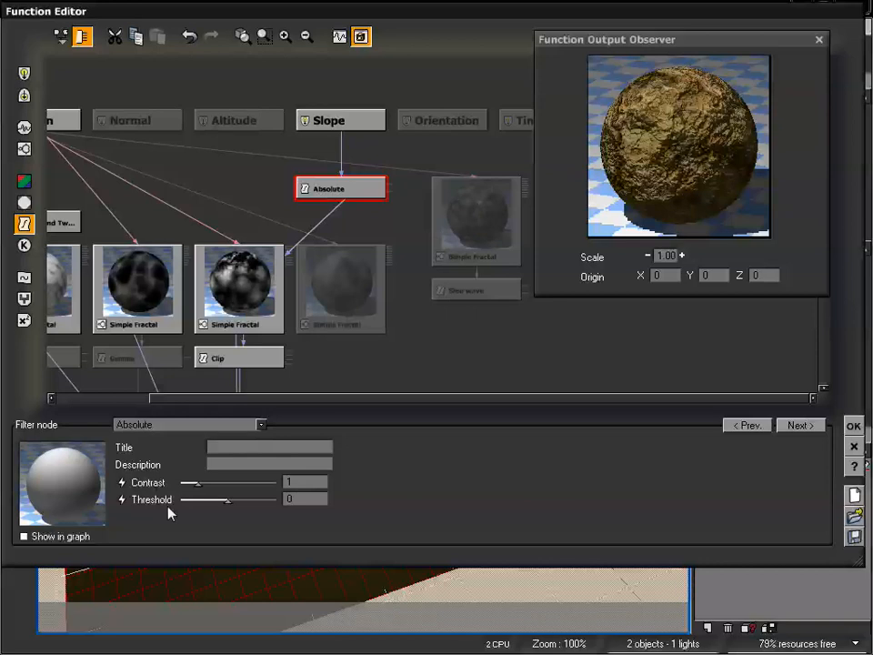
# Reconnect the Absolute node's input from Slope to Altitude and move the node beneath Altitude.
pyautogui.moveTo(433, 319); pyautogui.dragTo(426, 286)
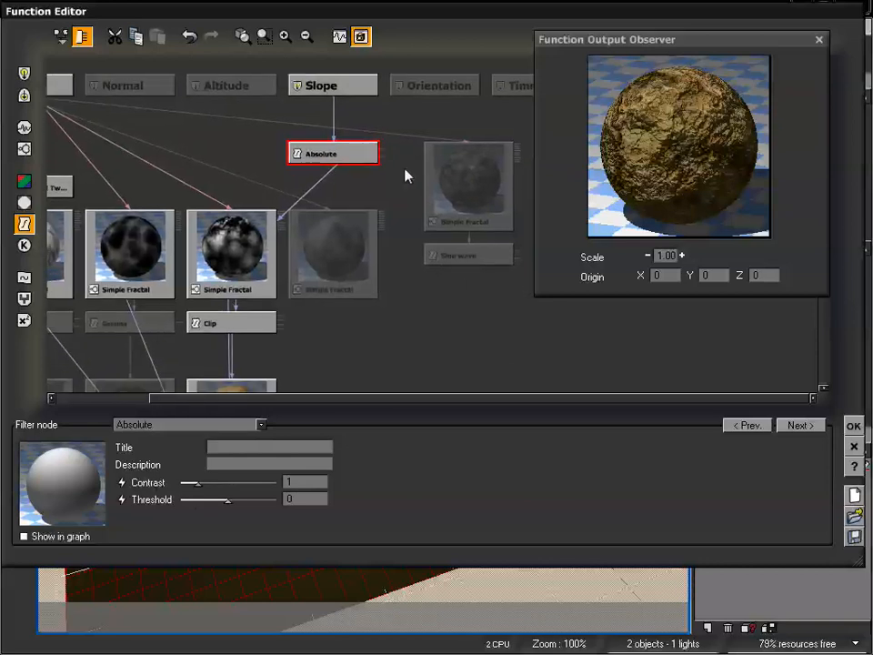
pyautogui.moveTo(374, 161); pyautogui.dragTo(418, 243)
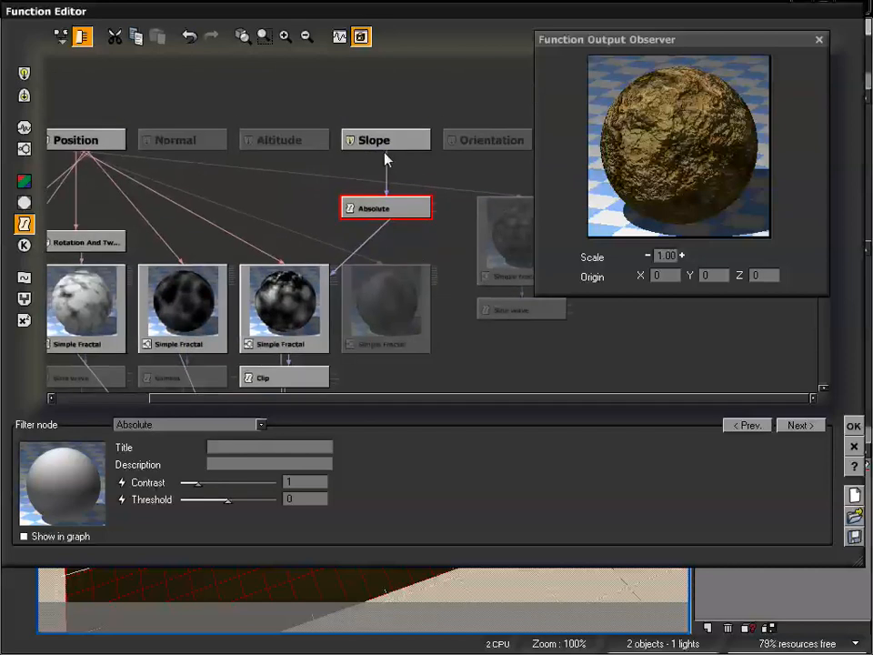
pyautogui.moveTo(388, 159); pyautogui.dragTo(285, 153)
pyautogui.moveTo(411, 211); pyautogui.dragTo(320, 212)
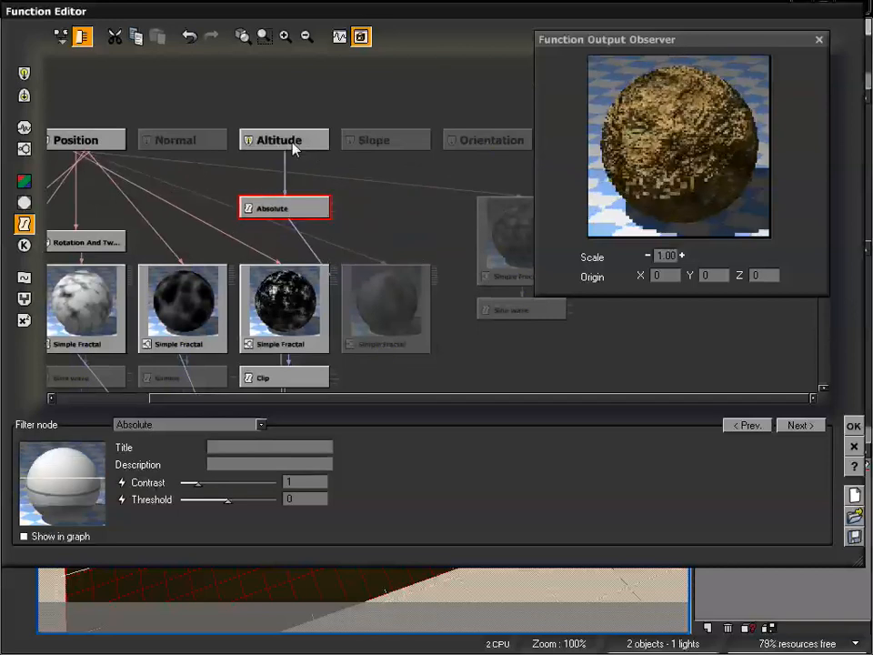
# Set the node beneath Altitude to the Filter type and check the preview of the Simple Fractal it drives.
pyautogui.click(175, 425)
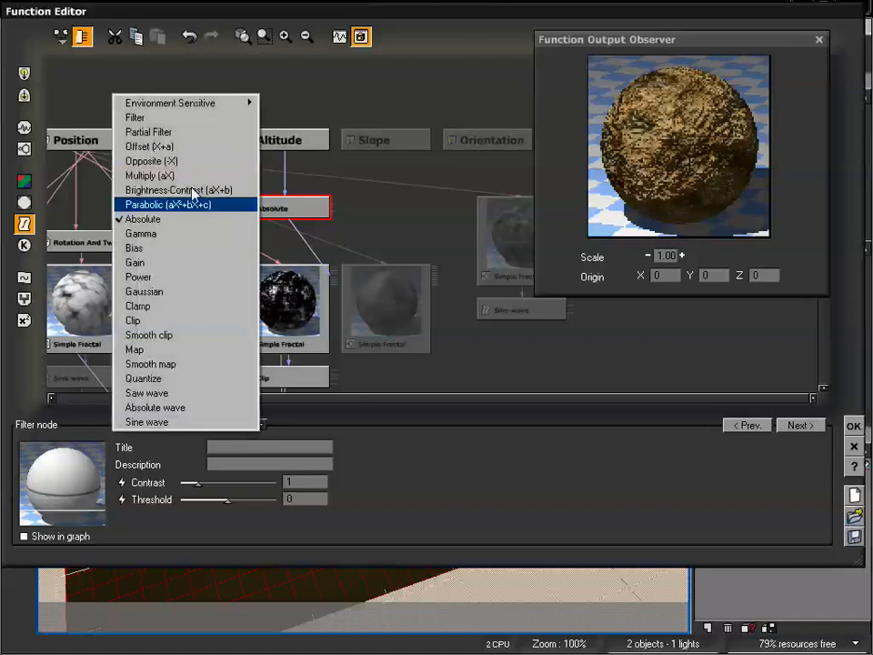
pyautogui.click(166, 133)
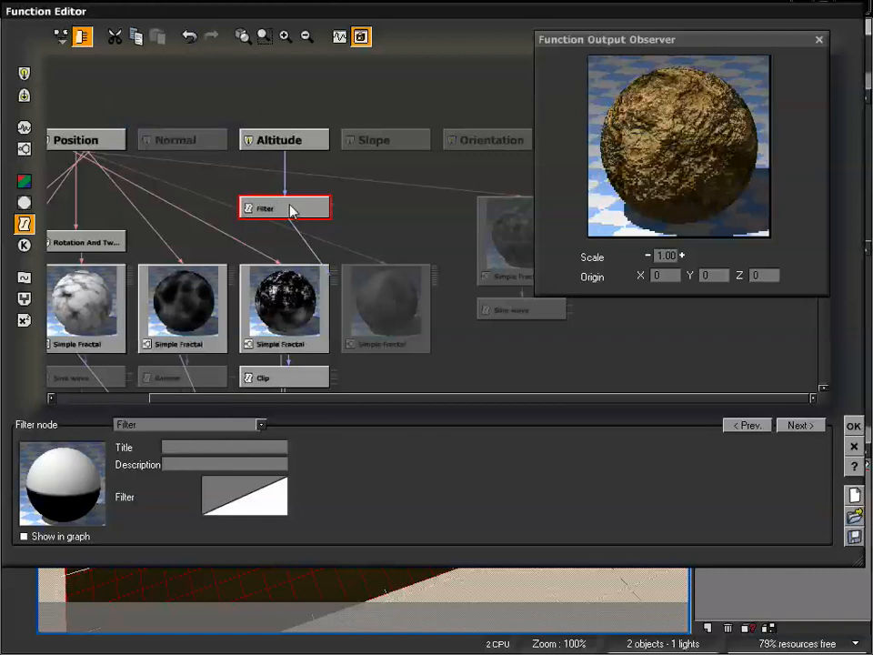
pyautogui.click(297, 308)
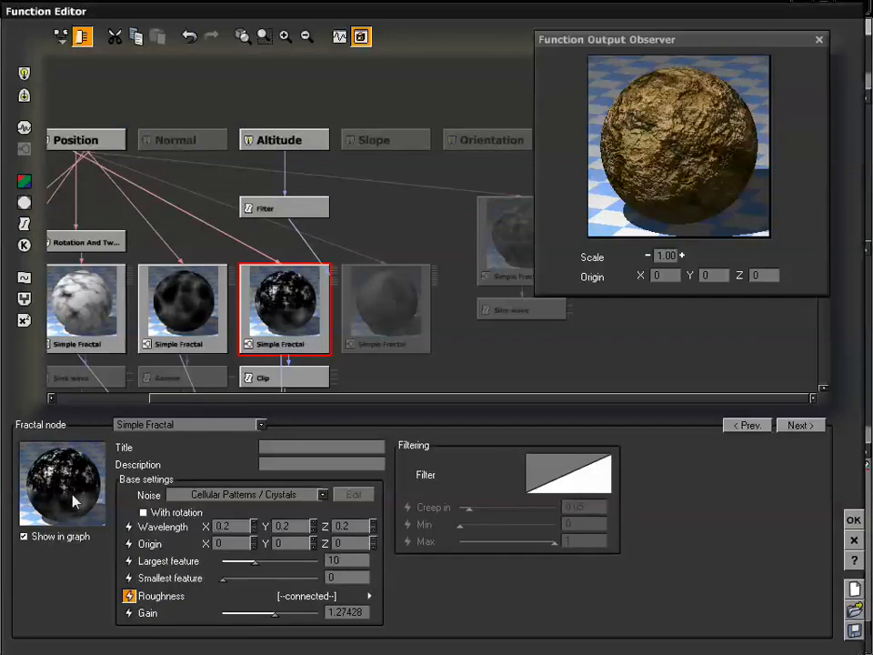
# Try a smooth profile curve on the Altitude filter with a new keypoint at about X -0.03, Y -0.11.
pyautogui.click(263, 208)
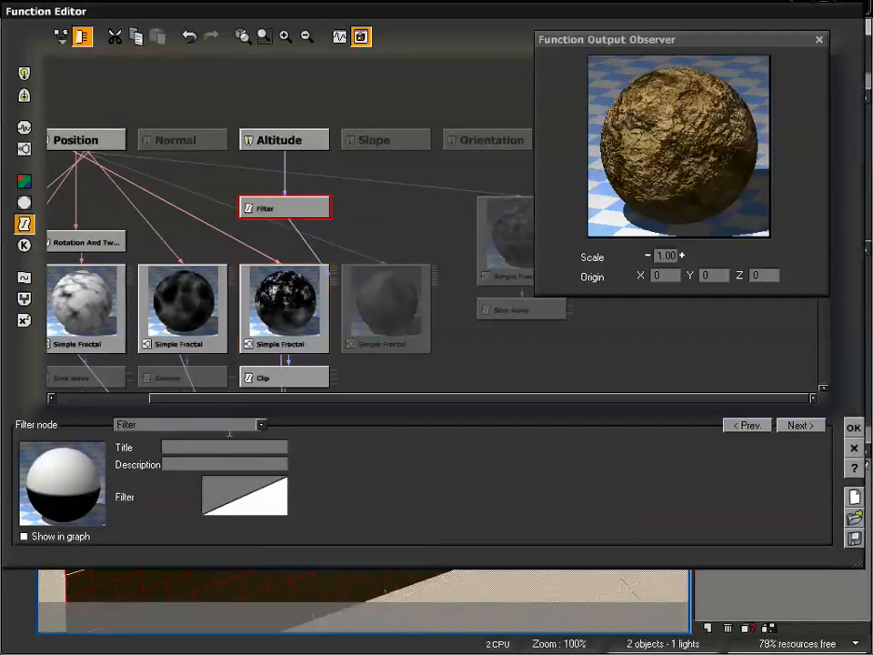
pyautogui.rightClick(264, 487)
pyautogui.click(275, 494)
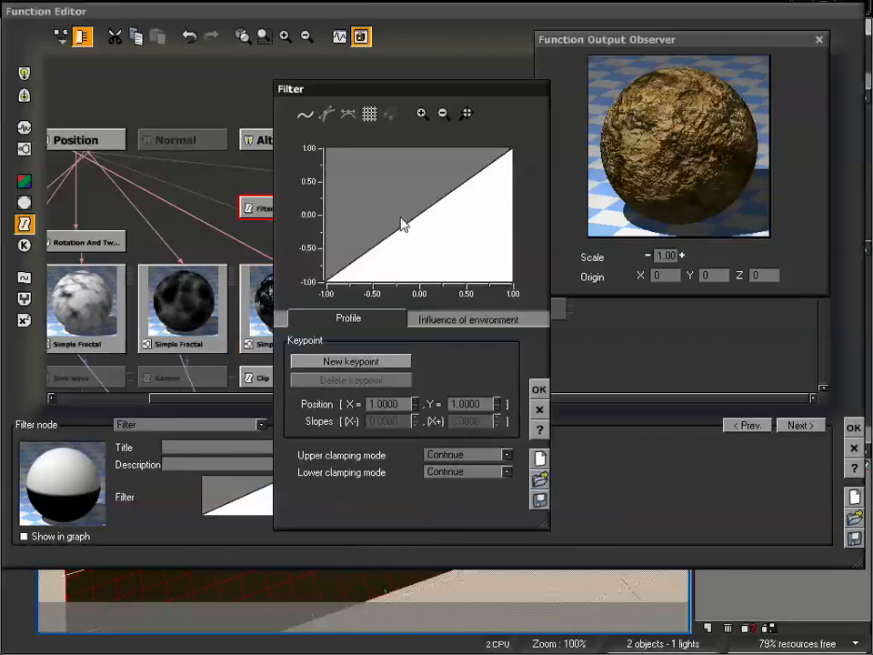
pyautogui.click(311, 116)
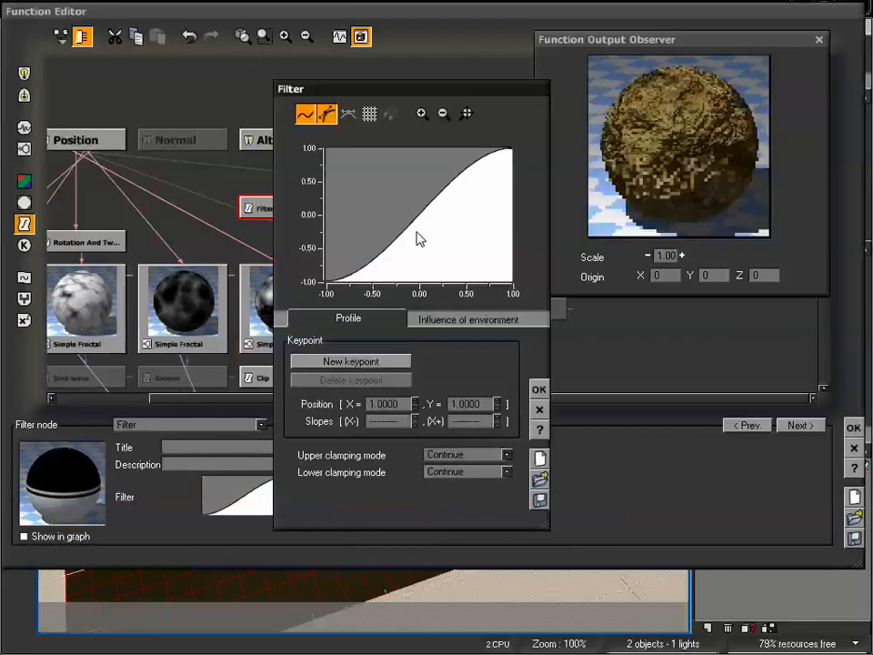
pyautogui.click(417, 223)
pyautogui.click(343, 360)
# Try different slopes for the filter curve's keypoint, move it to about X -0.17, Y 0.02, and discard the curve edits.
pyautogui.moveTo(430, 213); pyautogui.dragTo(429, 230)
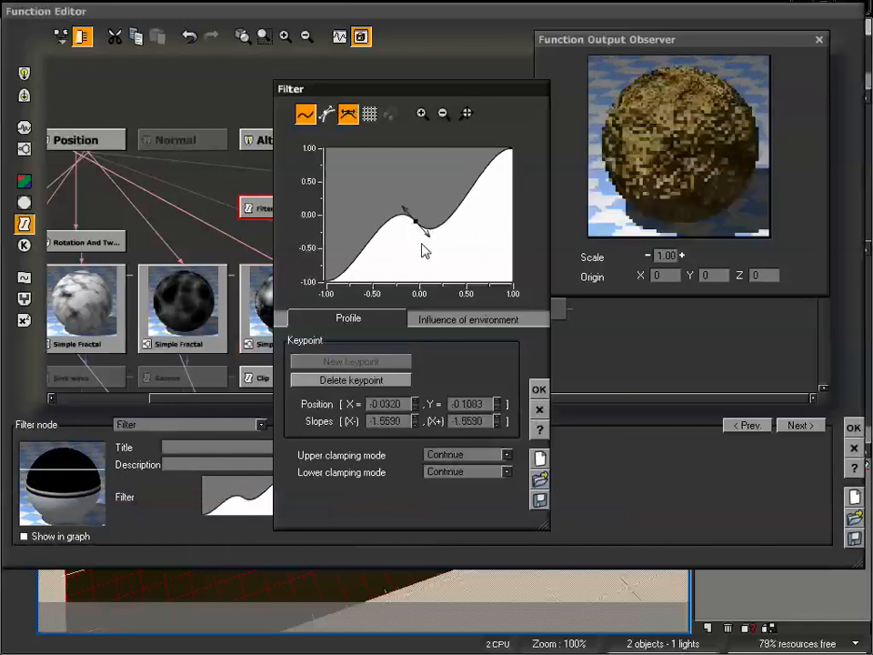
pyautogui.moveTo(428, 236); pyautogui.dragTo(456, 294)
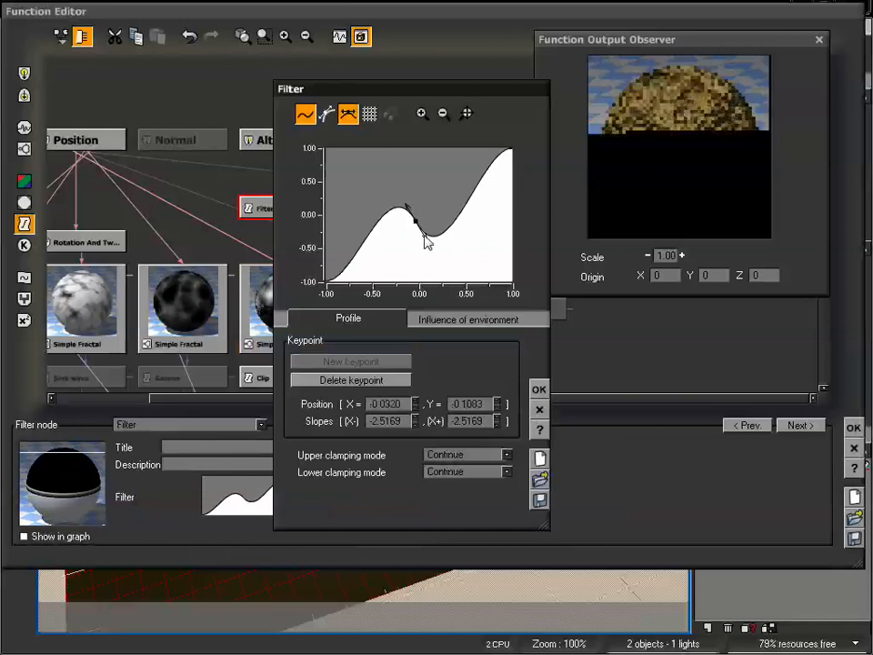
pyautogui.moveTo(423, 235); pyautogui.dragTo(411, 208)
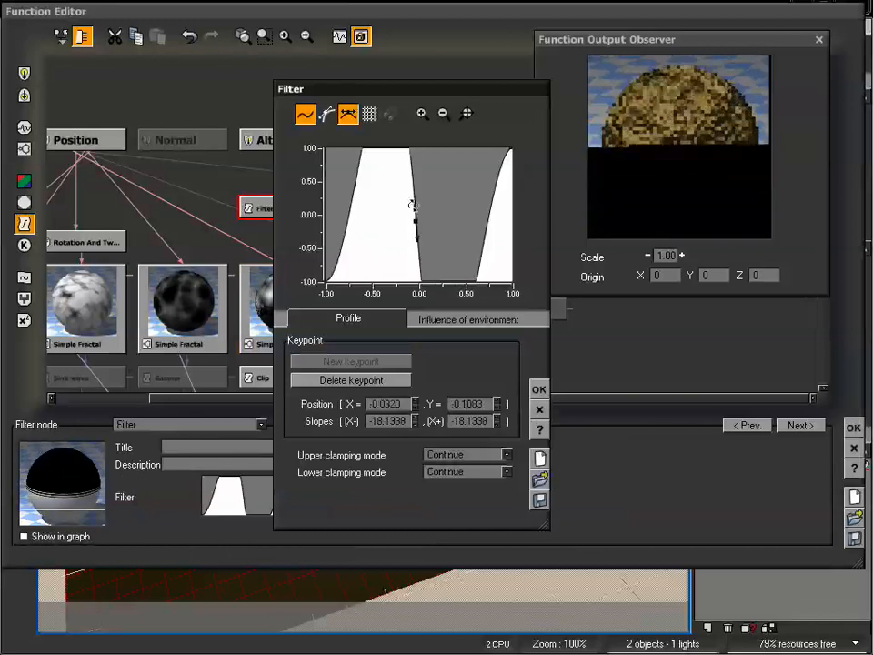
pyautogui.moveTo(416, 206)
pyautogui.mouseDown()
pyautogui.moveTo(406, 207)
pyautogui.moveTo(411, 238)
pyautogui.moveTo(413, 222)
pyautogui.moveTo(357, 196)
pyautogui.moveTo(380, 214)
pyautogui.moveTo(404, 214)
pyautogui.mouseUp()
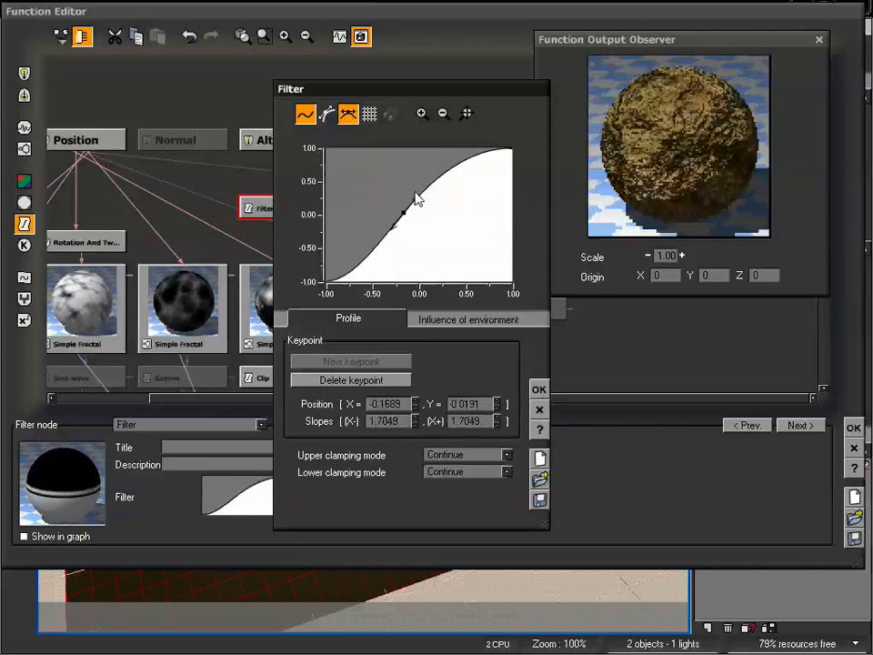
pyautogui.moveTo(415, 197); pyautogui.dragTo(429, 243)
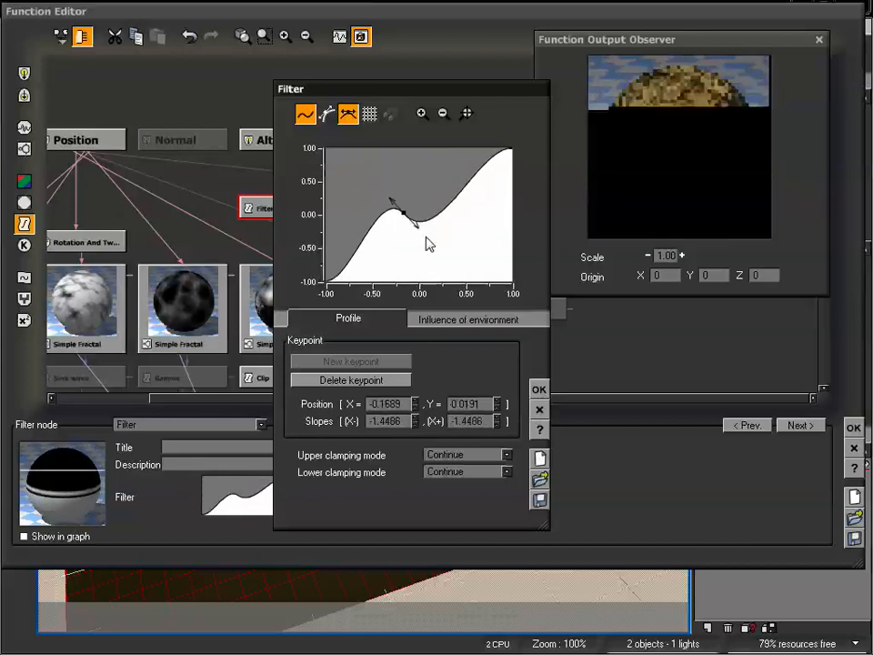
pyautogui.click(538, 410)
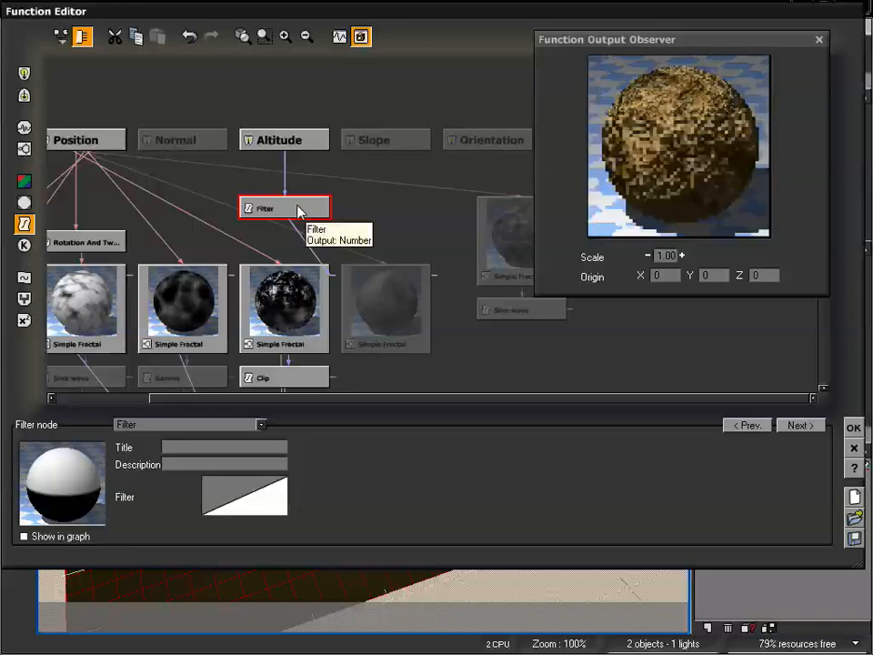
# Delete the Filter node beneath Altitude and the remaining connection from Altitude to the Simple Fractal.
pyautogui.press('Delete')
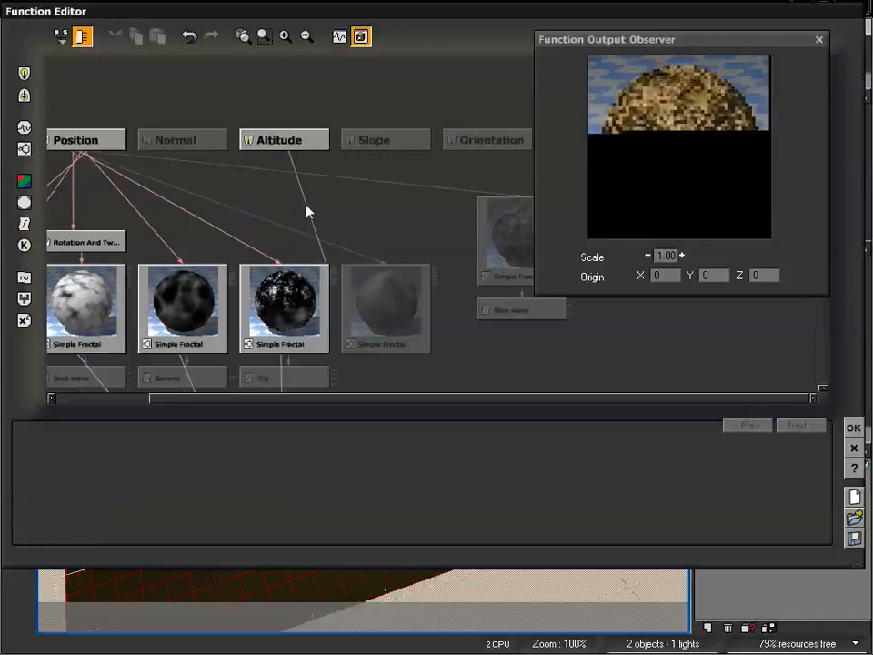
pyautogui.click(307, 211)
pyautogui.press('Delete')
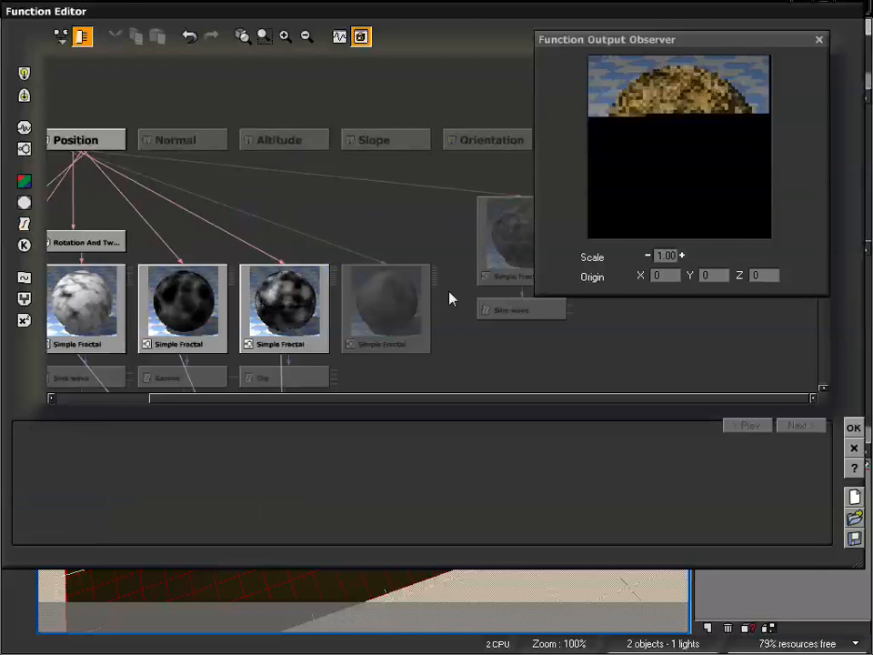
# Try driving the Largest feature of the Cellular Patterns / Crystals fractal with Slope, and delete that connection.
pyautogui.moveTo(469, 357); pyautogui.dragTo(469, 281)
pyautogui.click(191, 235)
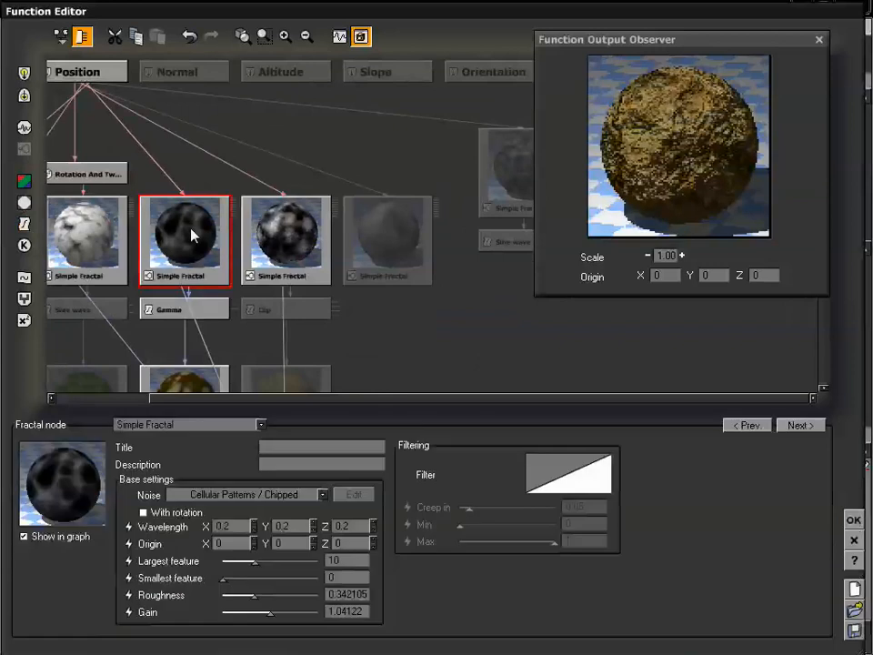
pyautogui.moveTo(381, 152); pyautogui.dragTo(335, 216)
pyautogui.moveTo(423, 292); pyautogui.dragTo(405, 261)
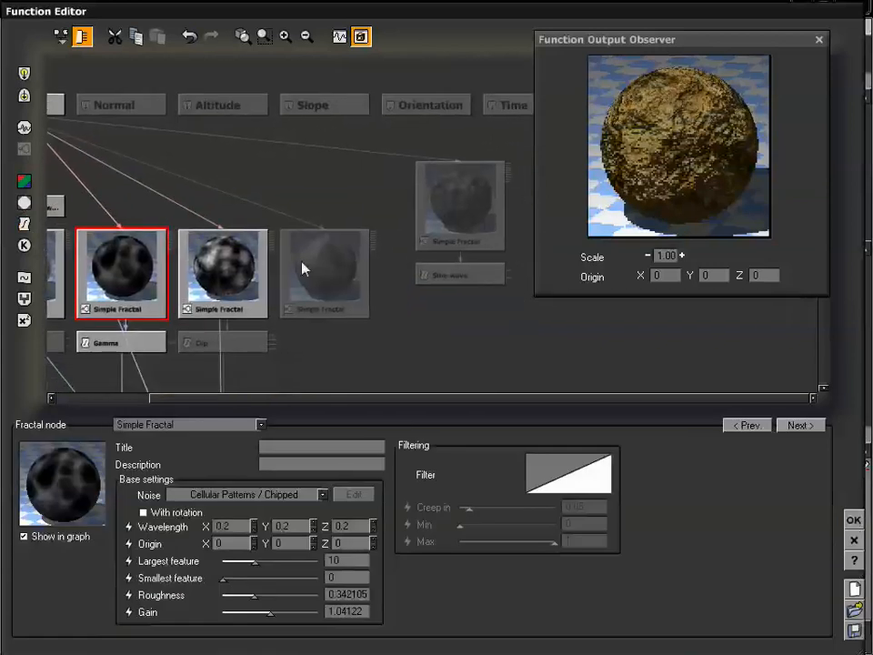
pyautogui.click(251, 257)
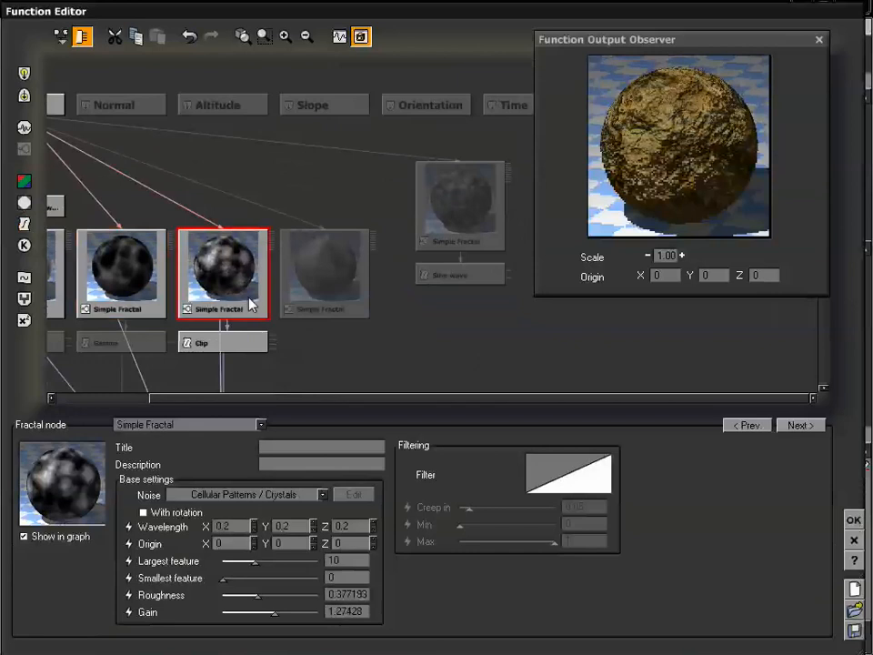
pyautogui.moveTo(276, 327); pyautogui.dragTo(293, 386)
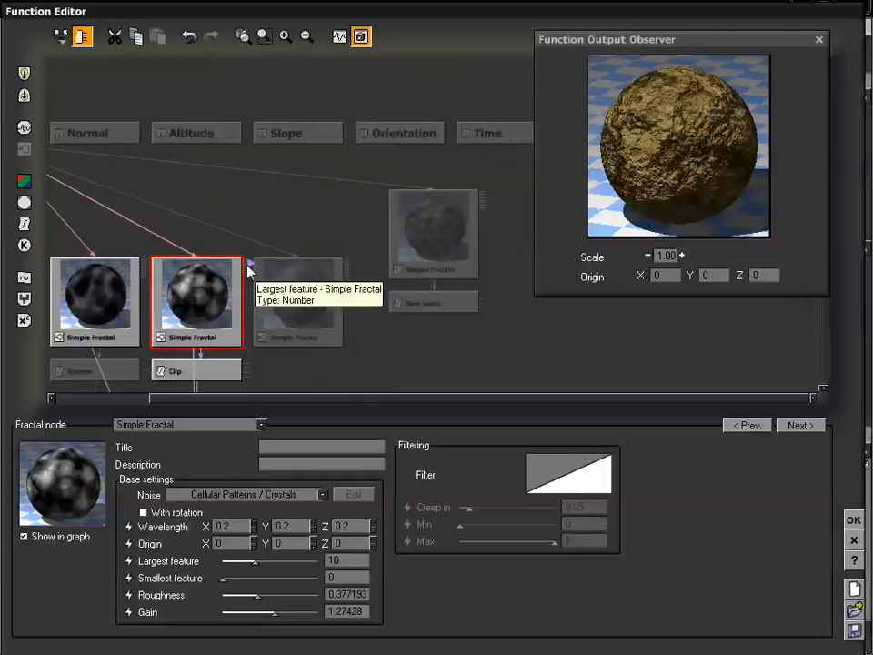
pyautogui.moveTo(248, 267); pyautogui.dragTo(297, 145)
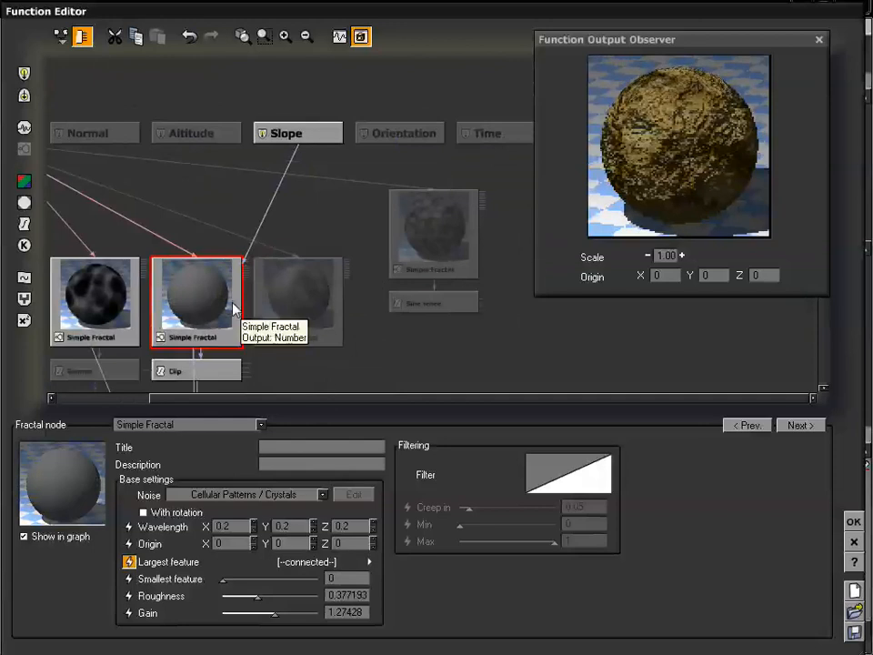
pyautogui.click(278, 194)
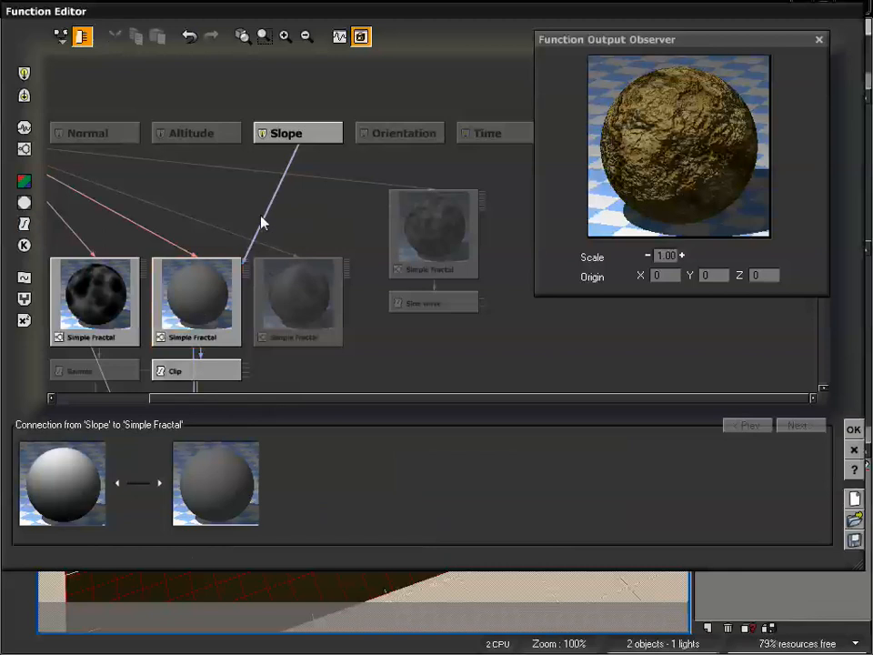
pyautogui.press('Delete')
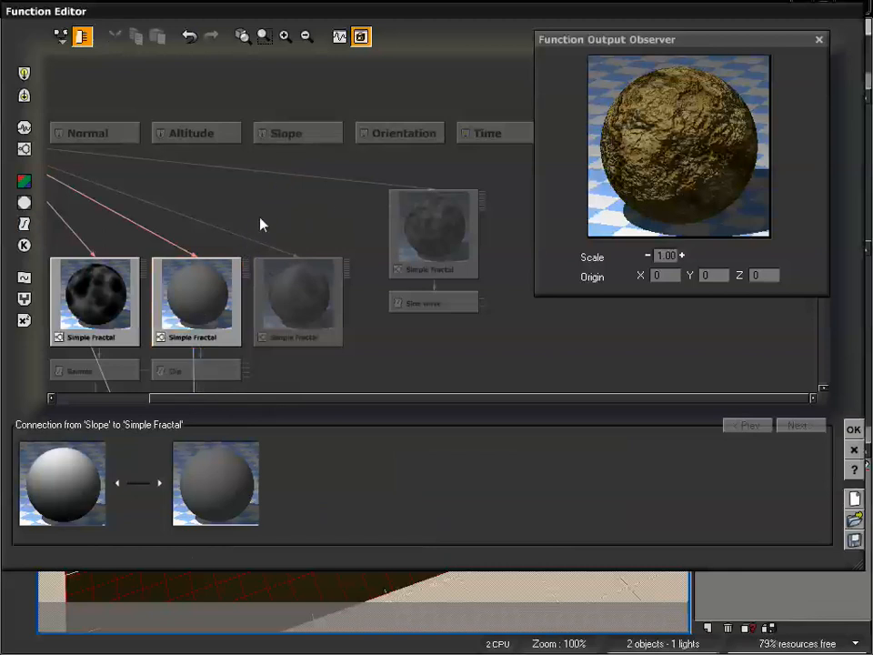
# Add a math node in the empty area beside the Clip node and try the Invert and Sine types on it.
pyautogui.moveTo(262, 224); pyautogui.dragTo(357, 119)
pyautogui.moveTo(349, 292); pyautogui.dragTo(388, 286)
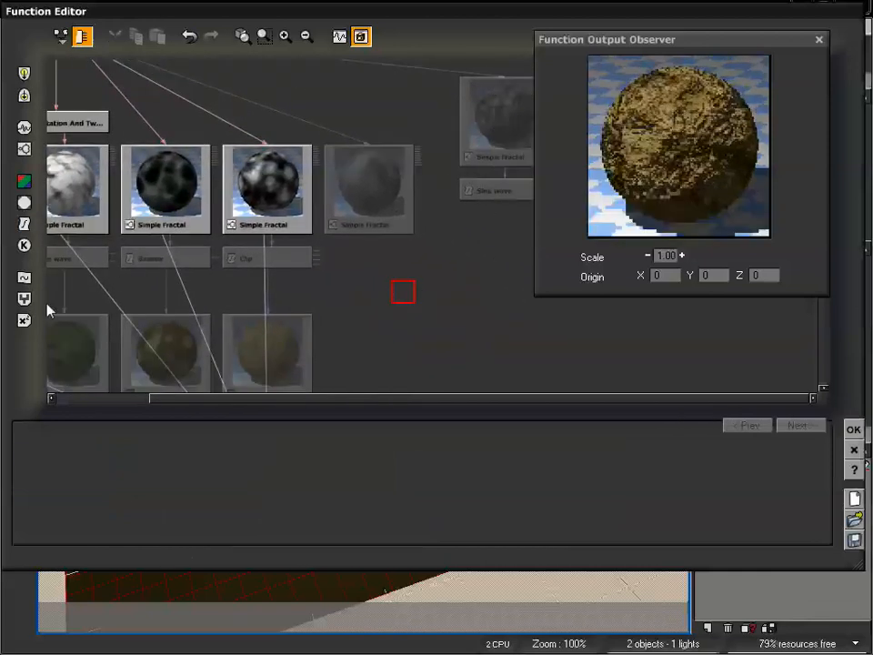
pyautogui.click(23, 320)
pyautogui.click(403, 292)
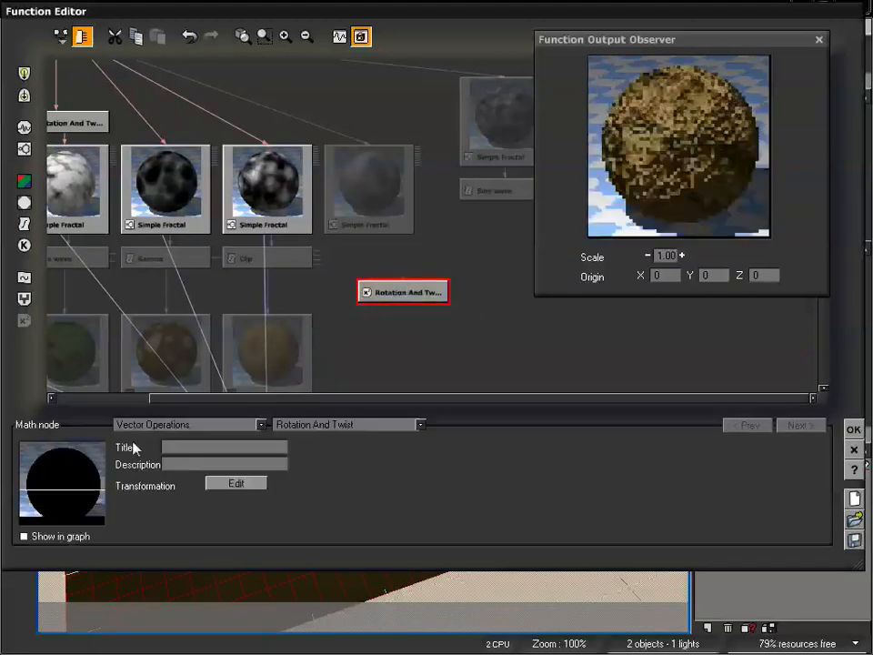
pyautogui.click(258, 424)
pyautogui.click(172, 527)
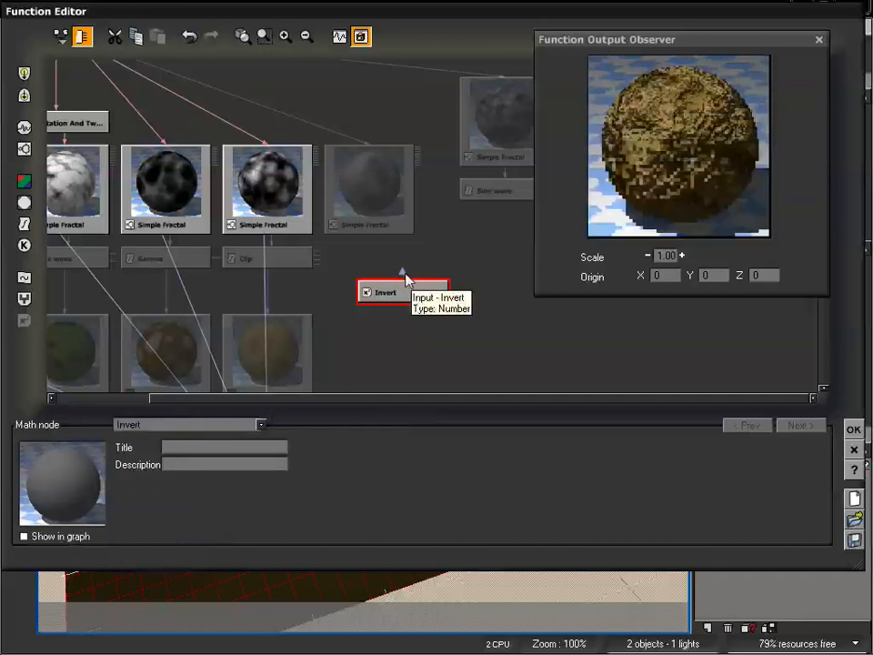
pyautogui.click(172, 424)
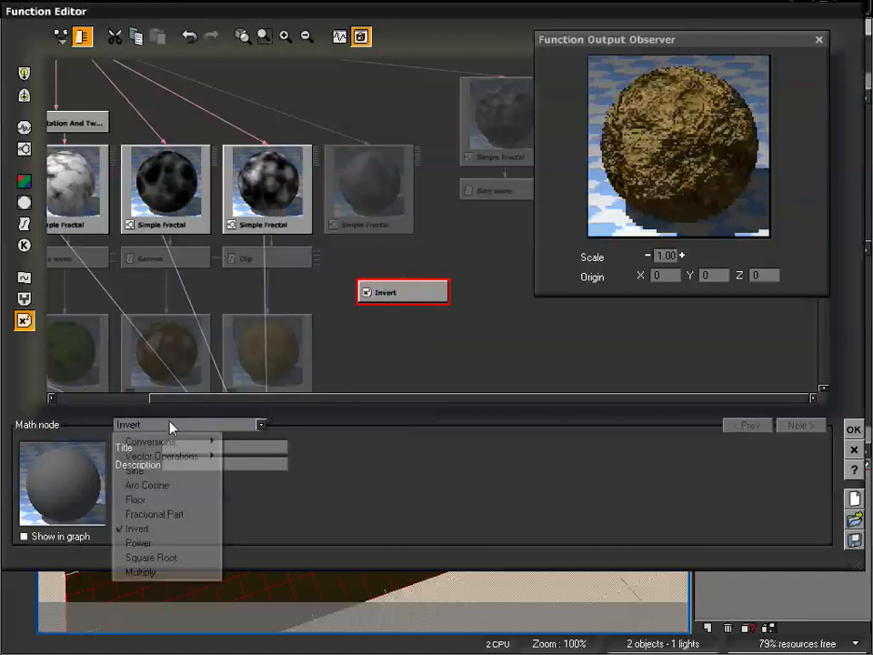
pyautogui.click(182, 472)
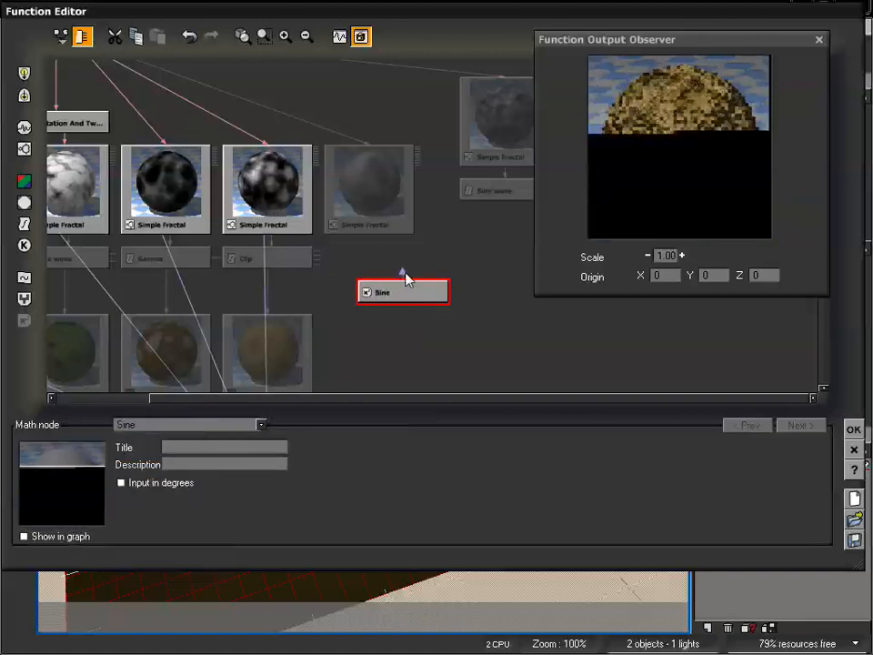
# Try the Decomposer 3 vector operation on the new math node and delete the node.
pyautogui.click(230, 424)
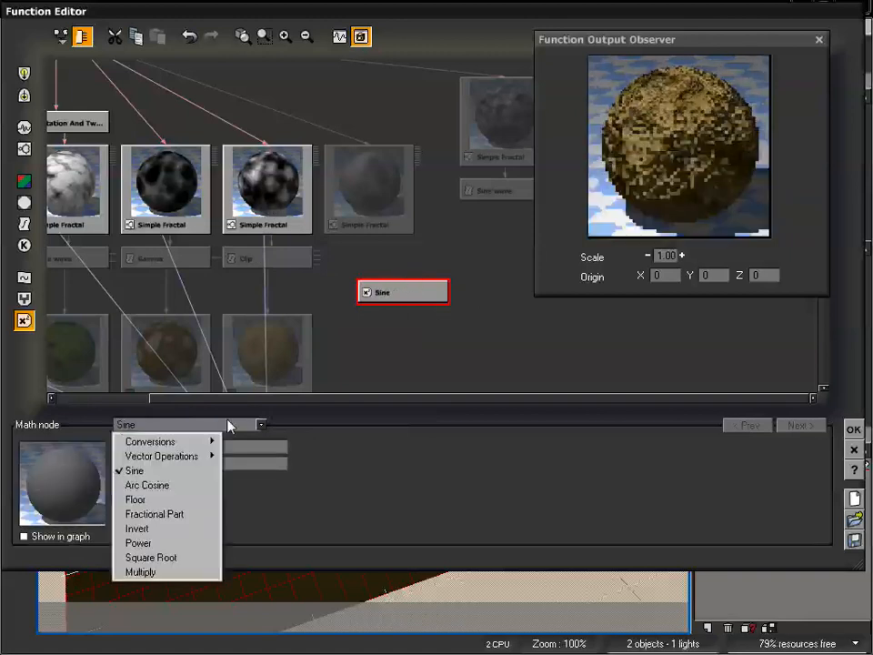
pyautogui.moveTo(211, 441)
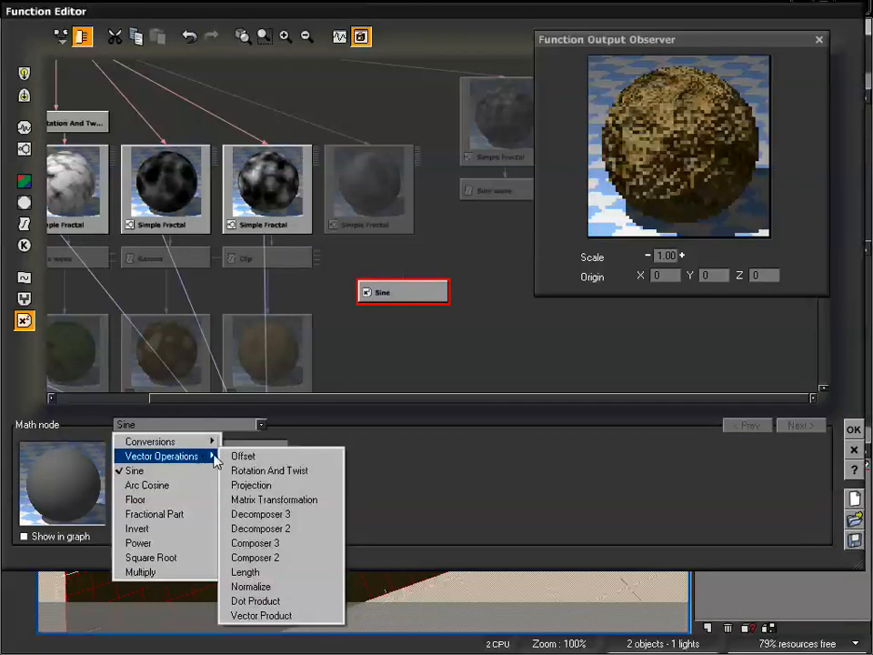
pyautogui.click(271, 514)
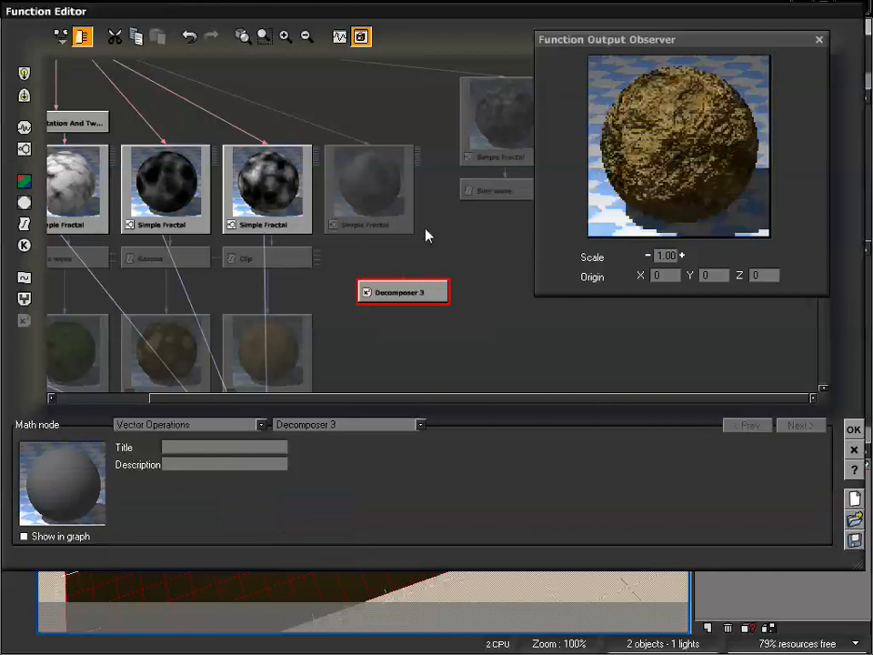
pyautogui.moveTo(425, 234); pyautogui.dragTo(478, 312)
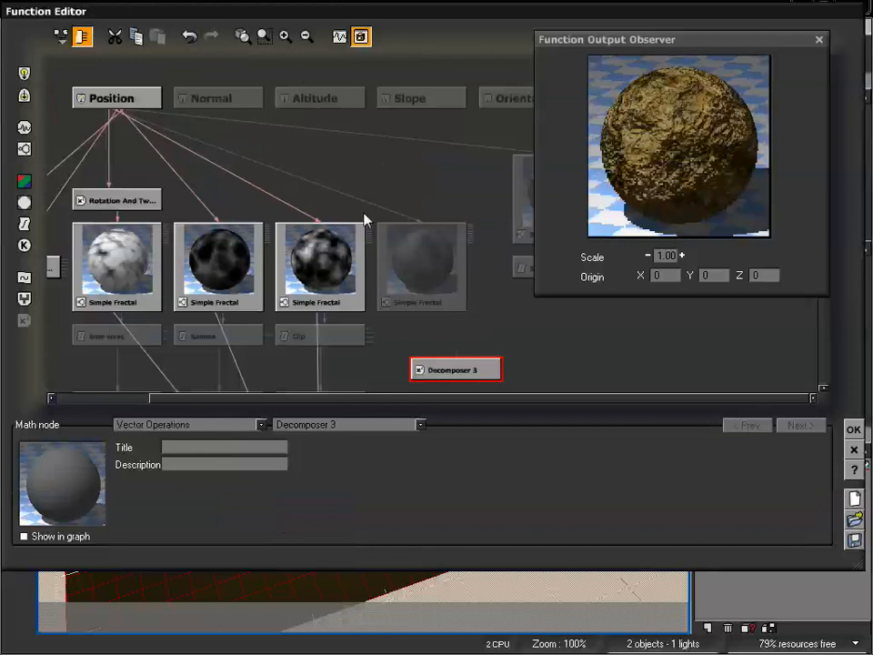
pyautogui.moveTo(364, 219); pyautogui.dragTo(283, 128)
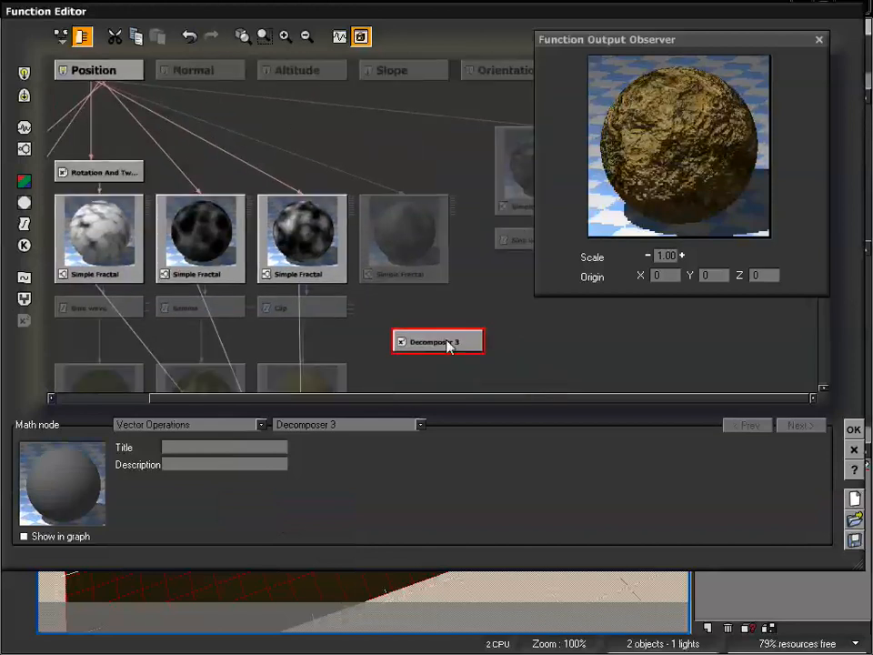
pyautogui.press('Delete')
# Add a color node beneath the Simple Fractal that feeds the Spline Interpolation, and set it to the HLS Shift color correction.
pyautogui.moveTo(421, 328); pyautogui.dragTo(504, 289)
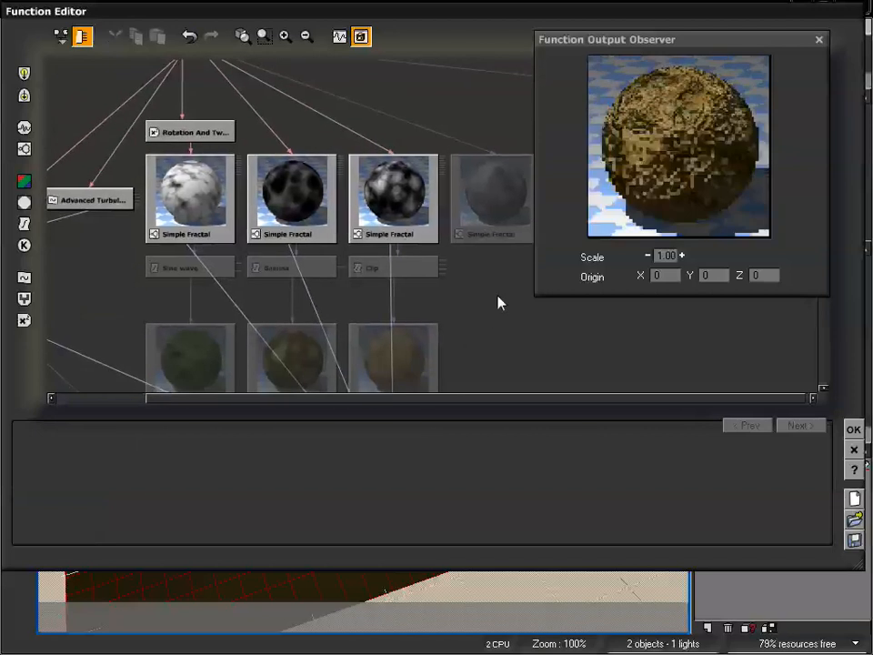
pyautogui.moveTo(505, 296); pyautogui.dragTo(647, 128)
pyautogui.moveTo(137, 272); pyautogui.dragTo(191, 238)
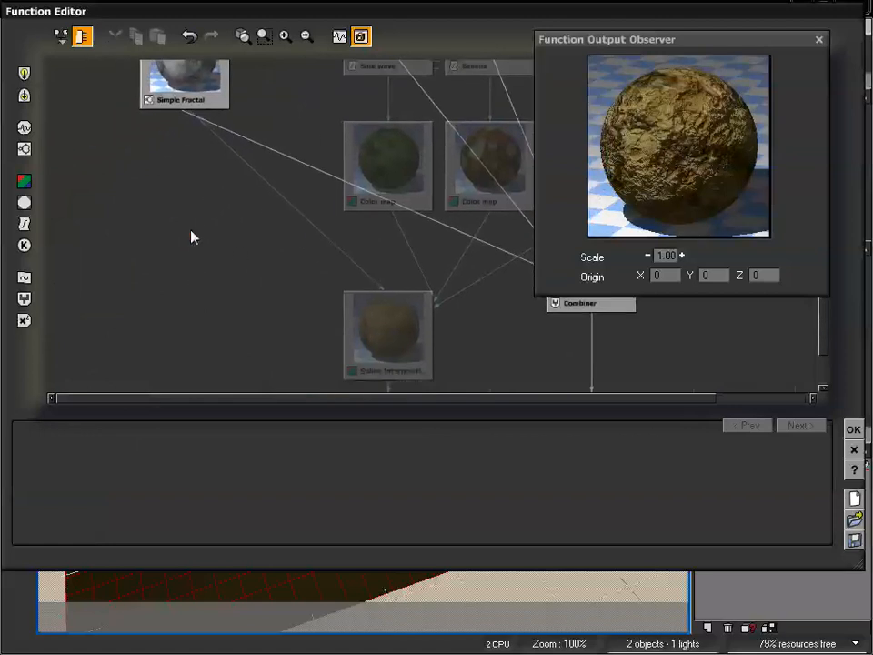
pyautogui.click(24, 182)
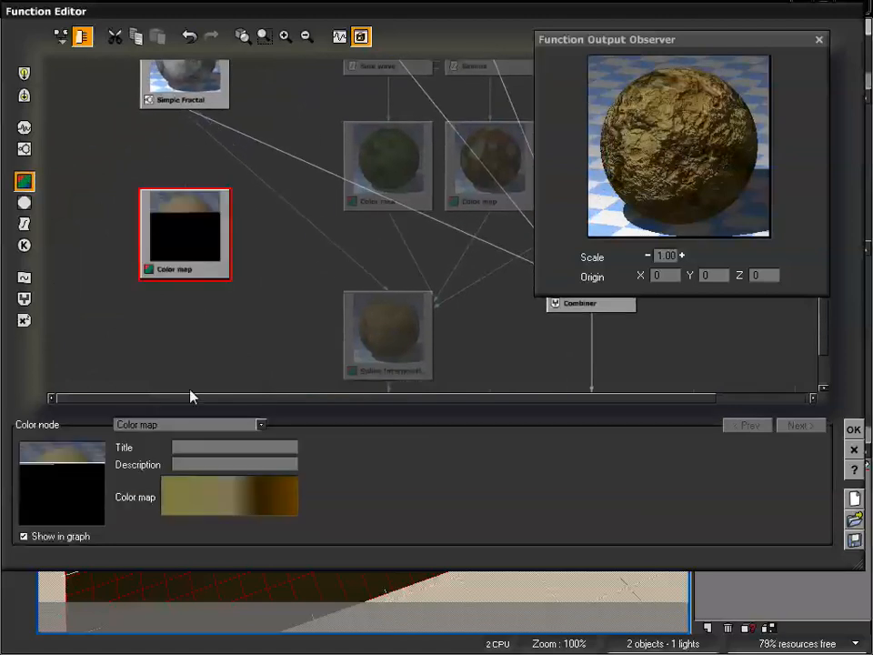
pyautogui.click(197, 424)
pyautogui.moveTo(202, 445)
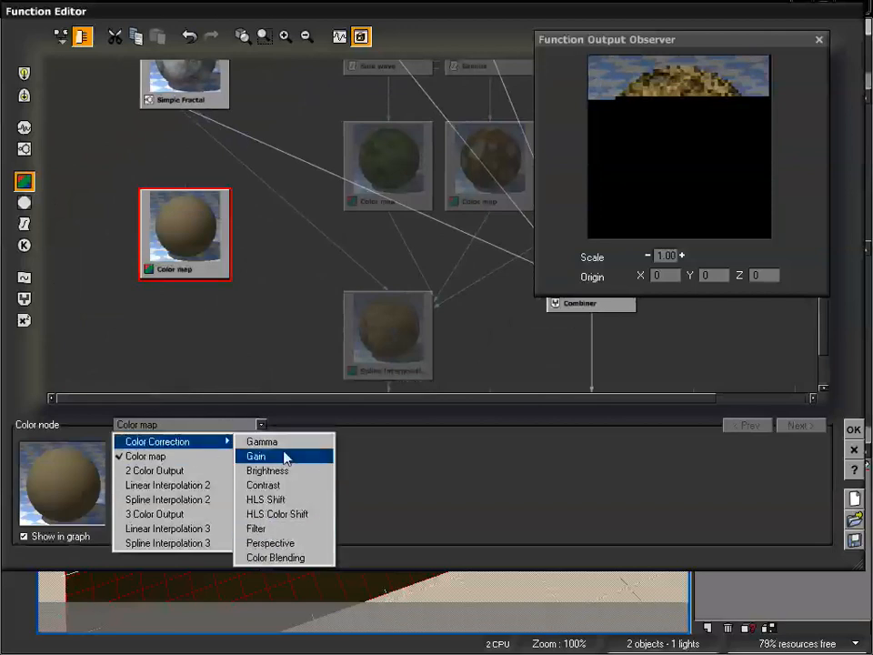
pyautogui.click(289, 499)
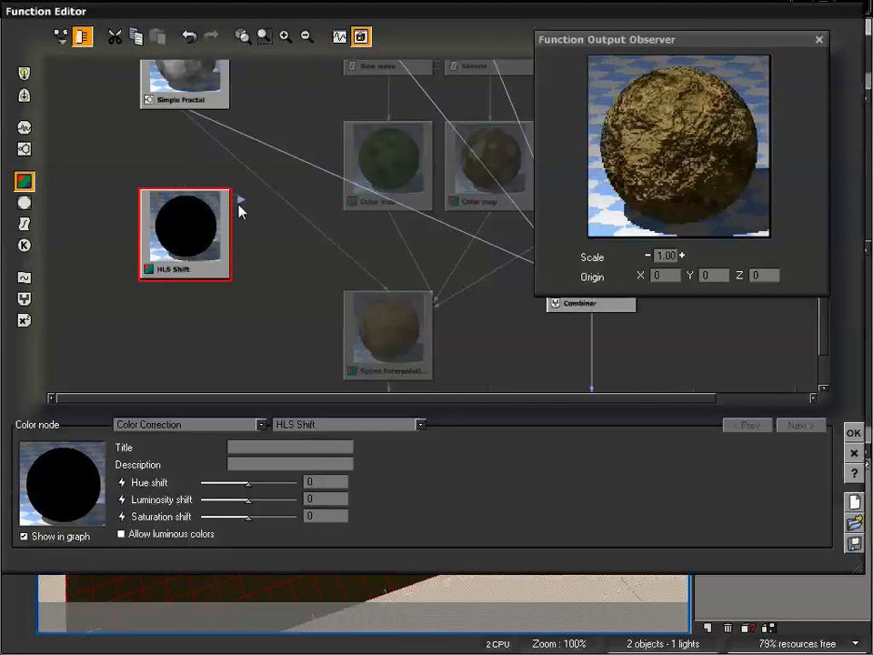
# Connect the HLS Shift node's input to the middle Color map, the one fed by Gamma.
pyautogui.moveTo(258, 258); pyautogui.dragTo(239, 332, button='middle')
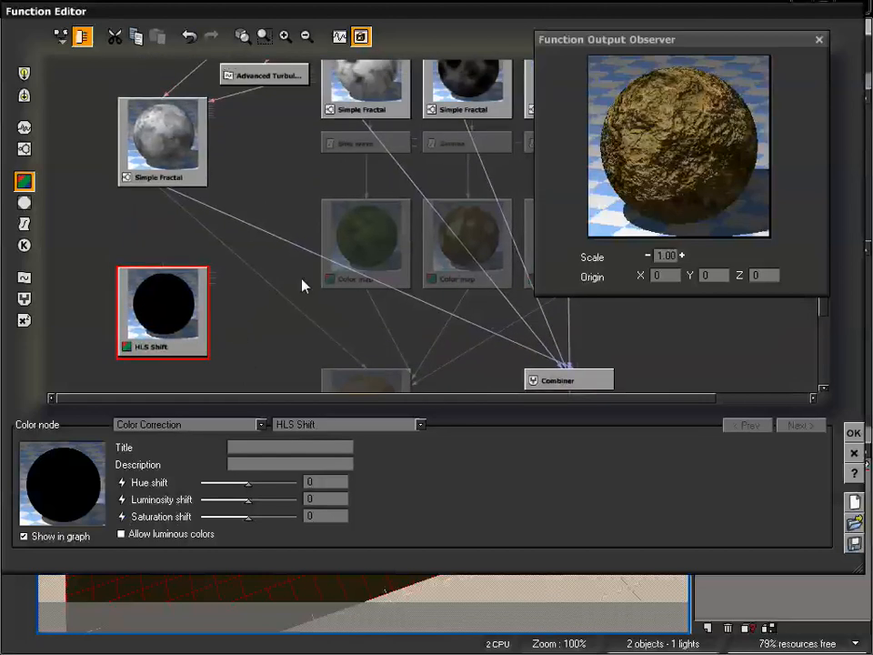
pyautogui.moveTo(265, 302); pyautogui.dragTo(283, 262, button='middle')
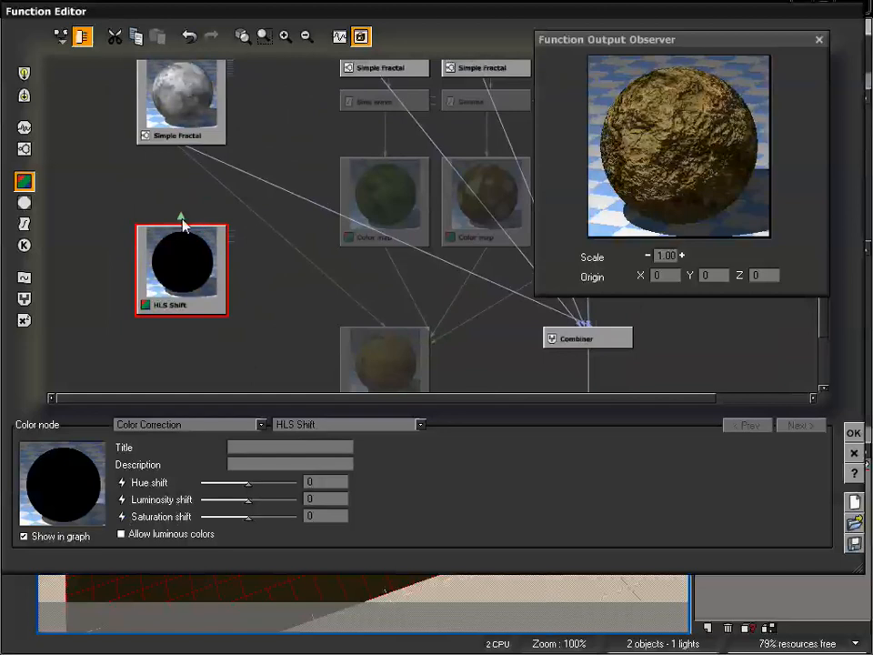
pyautogui.moveTo(183, 222); pyautogui.dragTo(199, 194)
pyautogui.moveTo(193, 245); pyautogui.dragTo(226, 279)
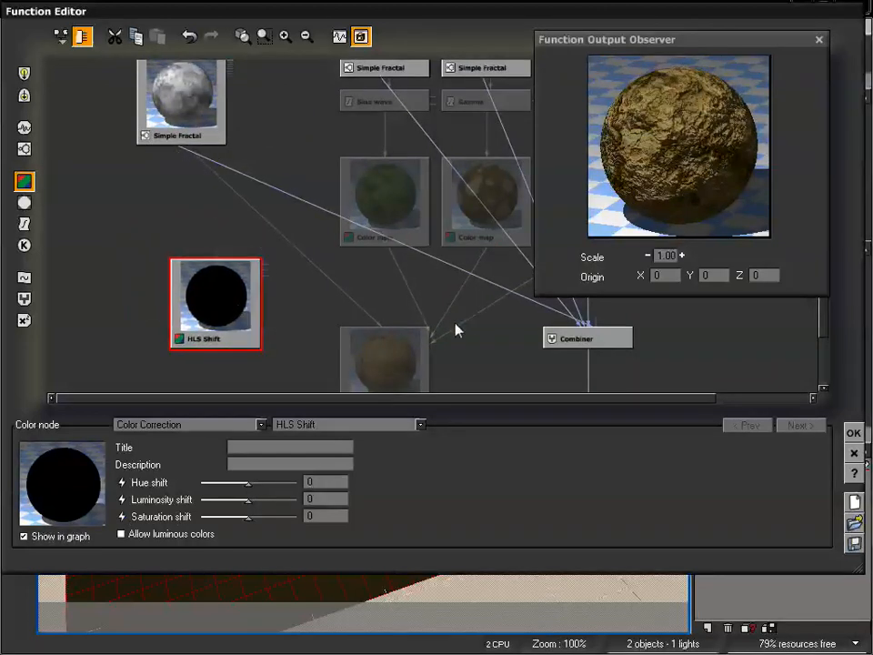
pyautogui.moveTo(471, 322); pyautogui.dragTo(396, 262, button='right')
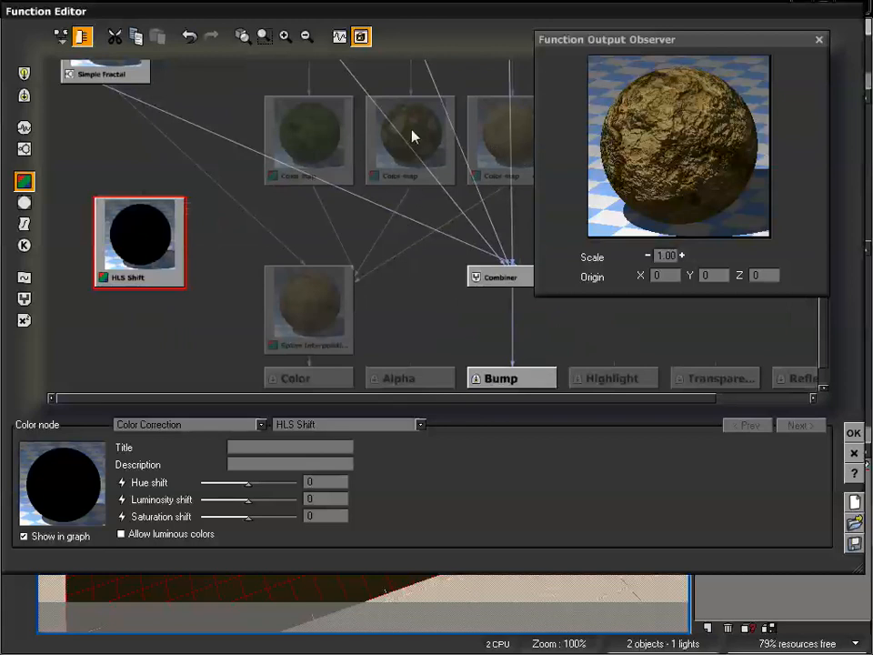
pyautogui.moveTo(139, 191); pyautogui.dragTo(412, 188)
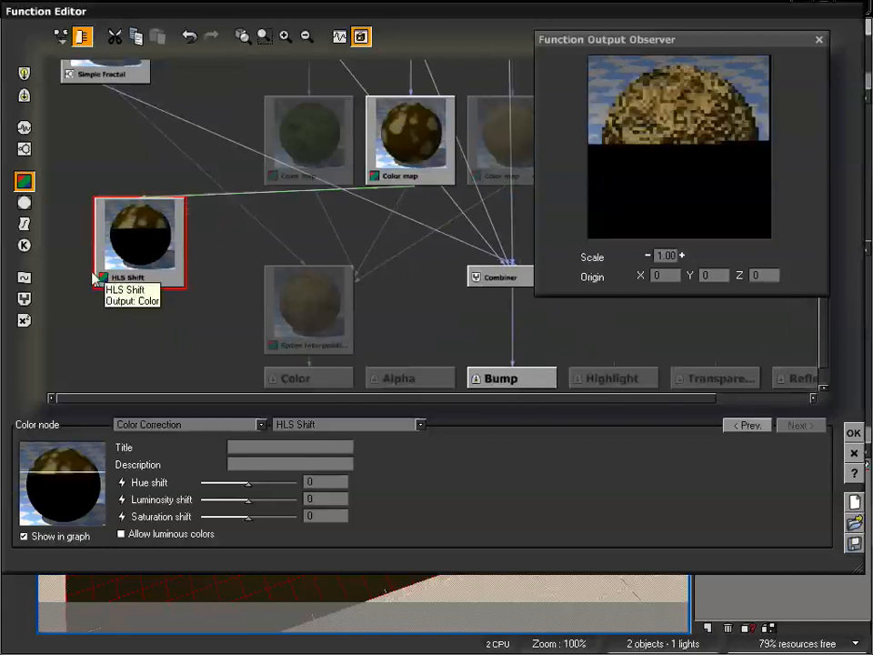
# Set the HLS Shift to hue -0.33333, luminosity 0.035087 and saturation -0.12280, with luminous colors allowed.
pyautogui.moveTo(239, 485); pyautogui.dragTo(227, 482)
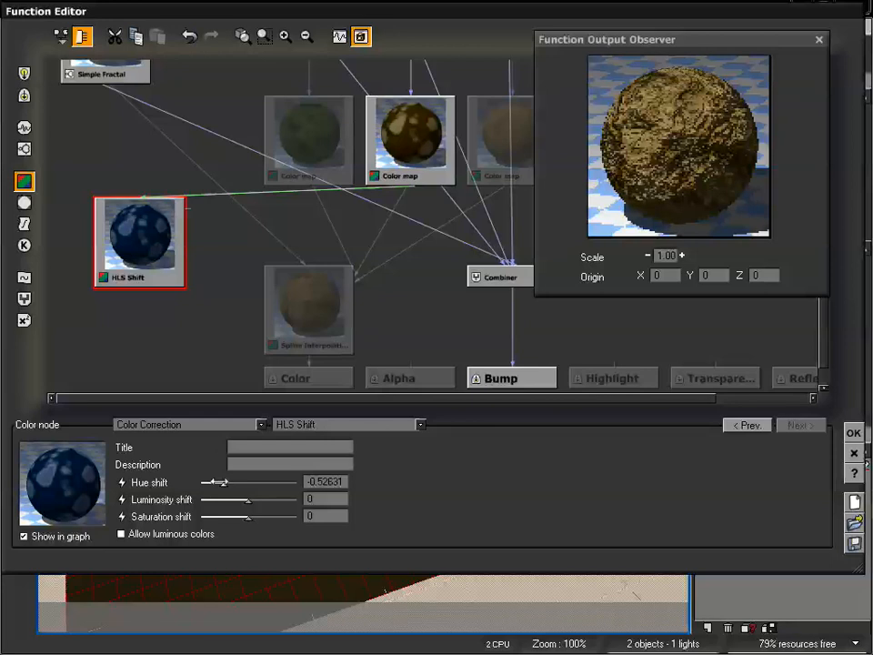
pyautogui.click(121, 537)
pyautogui.moveTo(225, 483); pyautogui.dragTo(257, 501)
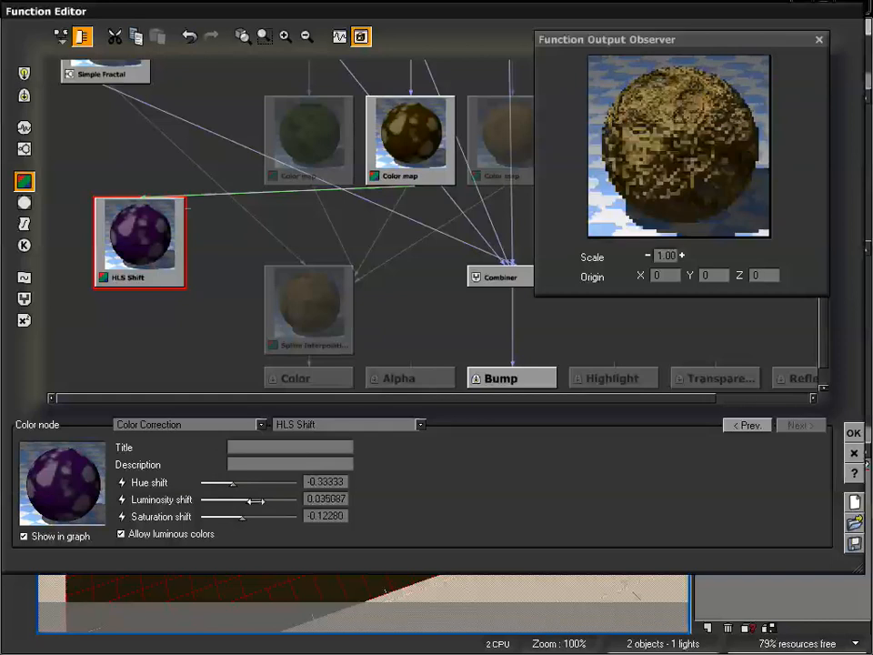
# Move the HLS Shift node closer to the Spline Interpolation node and delete its connection from the middle Color map.
pyautogui.moveTo(151, 245); pyautogui.dragTo(174, 289)
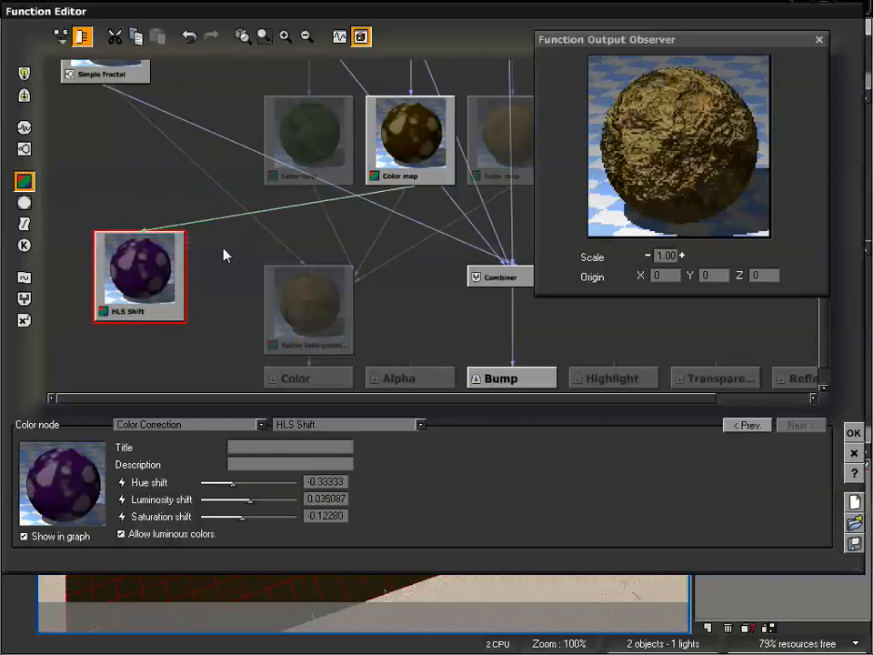
pyautogui.moveTo(225, 256); pyautogui.dragTo(224, 224)
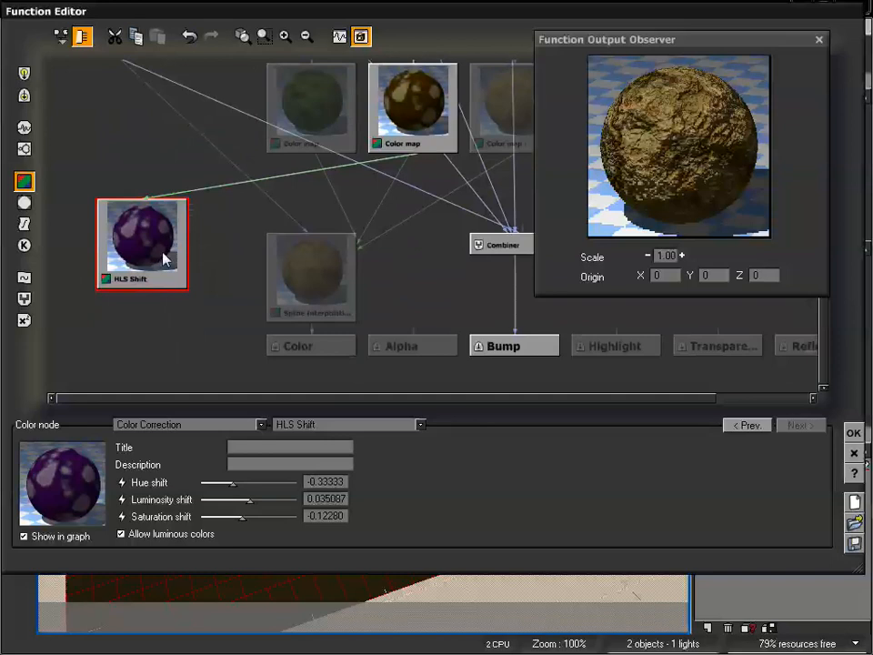
pyautogui.moveTo(155, 230); pyautogui.dragTo(189, 198)
pyautogui.moveTo(139, 141); pyautogui.dragTo(139, 205)
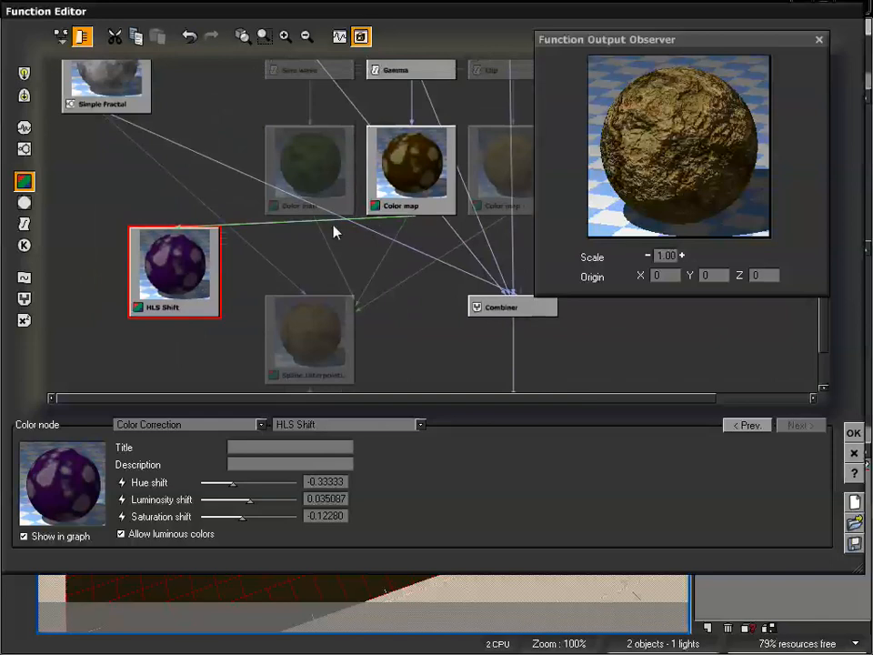
pyautogui.click(274, 226)
pyautogui.press('Delete')
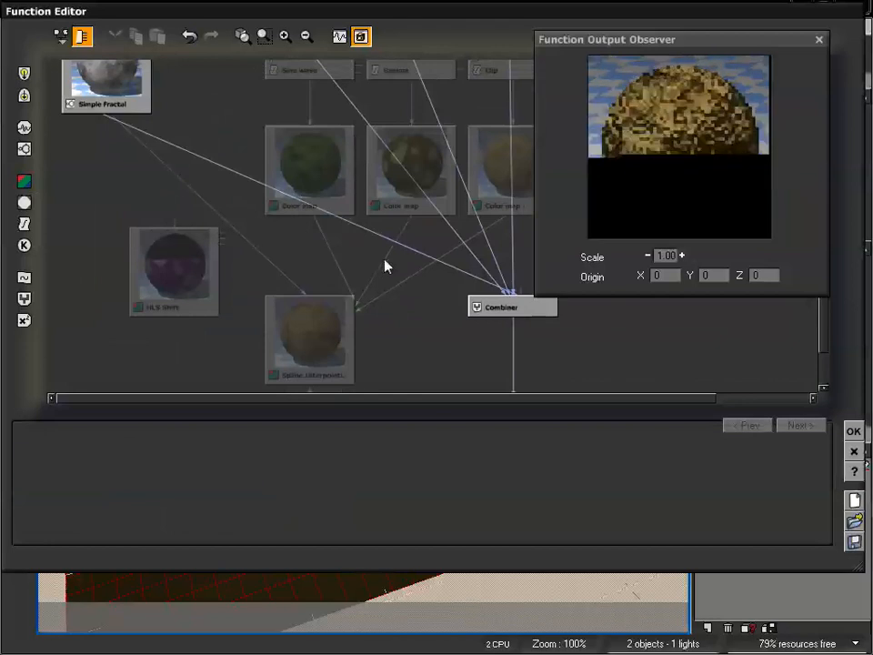
# Route the middle Color map through the HLS Shift node into the Spline Interpolation, replacing their direct connection.
pyautogui.click(386, 266)
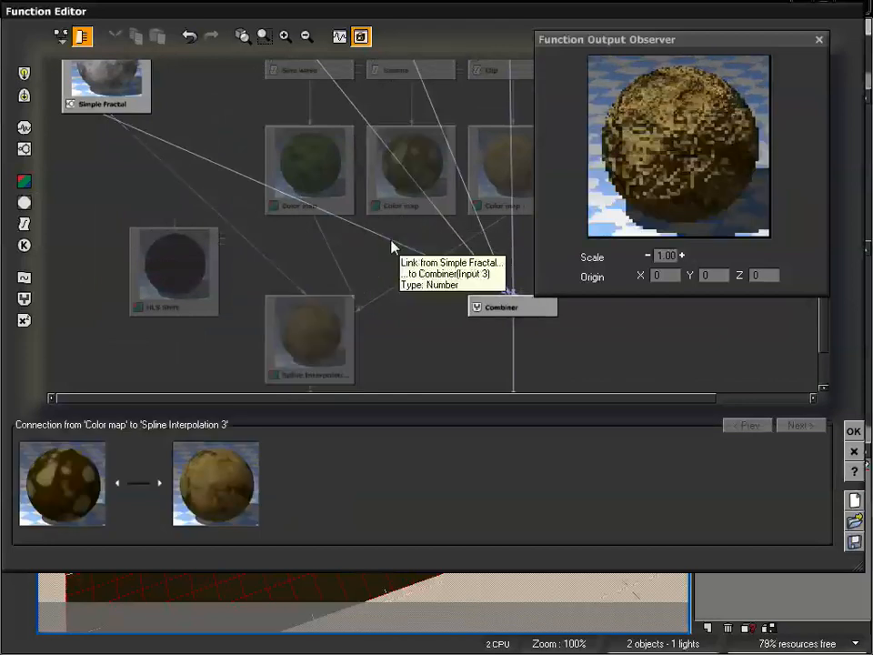
pyautogui.press('Delete')
pyautogui.moveTo(364, 312); pyautogui.dragTo(176, 320)
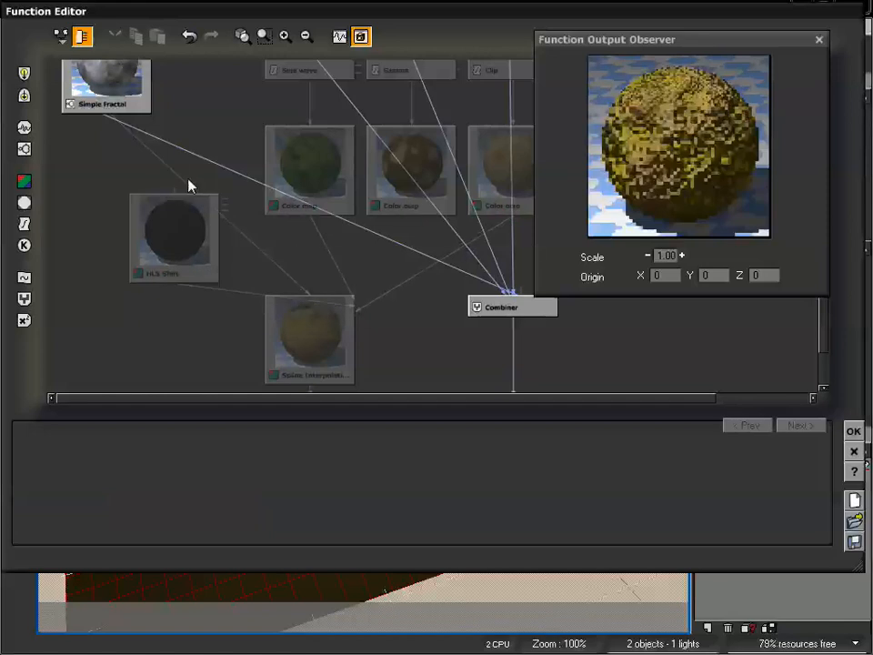
pyautogui.moveTo(177, 186); pyautogui.dragTo(410, 216)
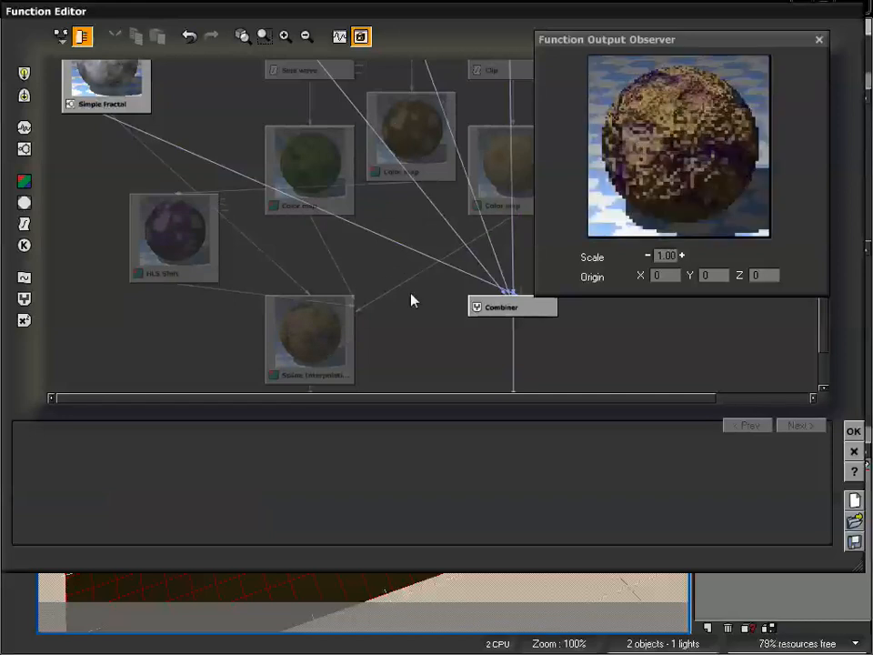
# Try the Brightness color correction on the HLS Shift node with brightness at 0.280702.
pyautogui.click(181, 244)
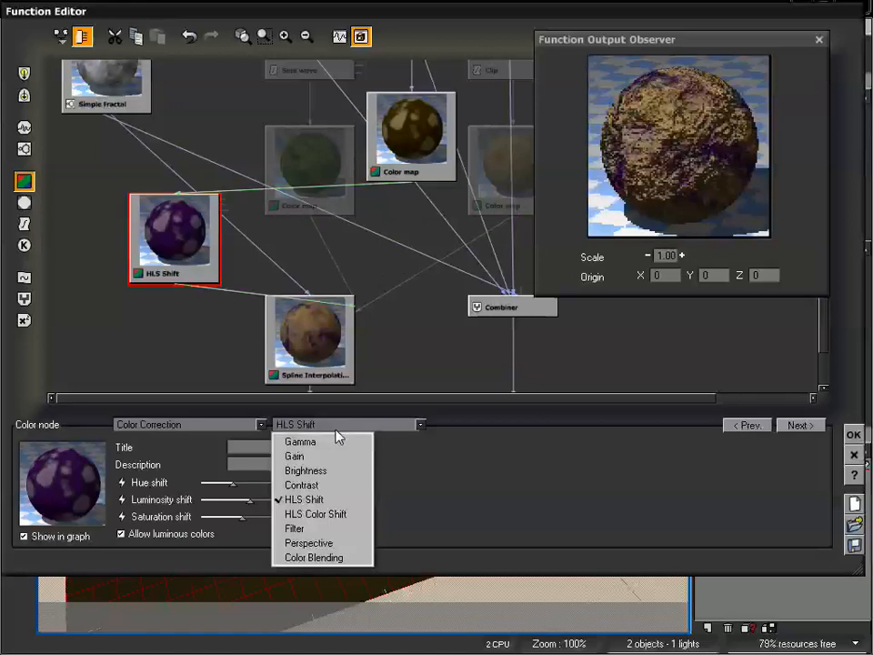
pyautogui.click(337, 471)
pyautogui.moveTo(228, 483); pyautogui.dragTo(243, 483)
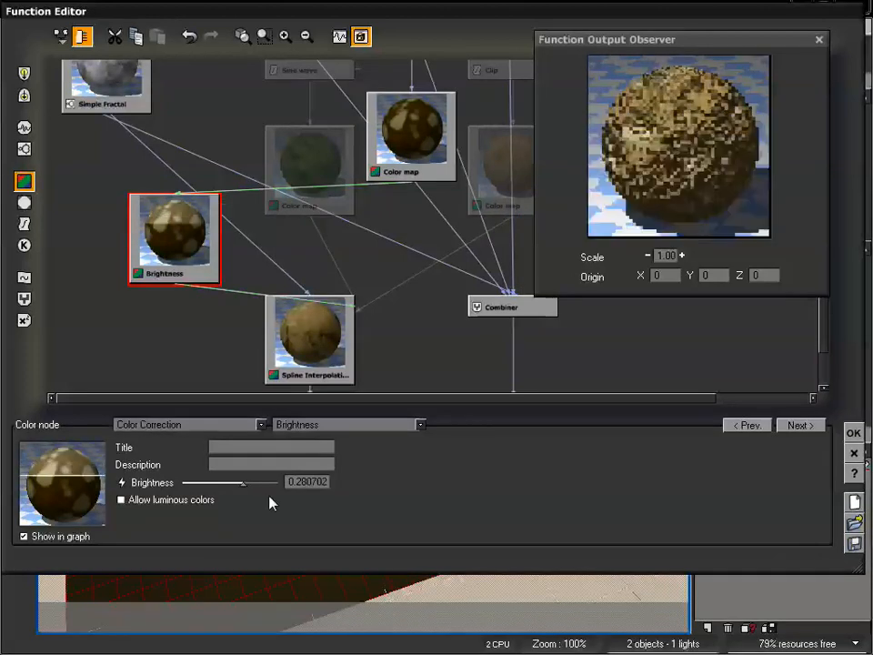
# Try the Filter and HLS Color Shift color corrections on the selected color node.
pyautogui.click(351, 431)
pyautogui.click(328, 529)
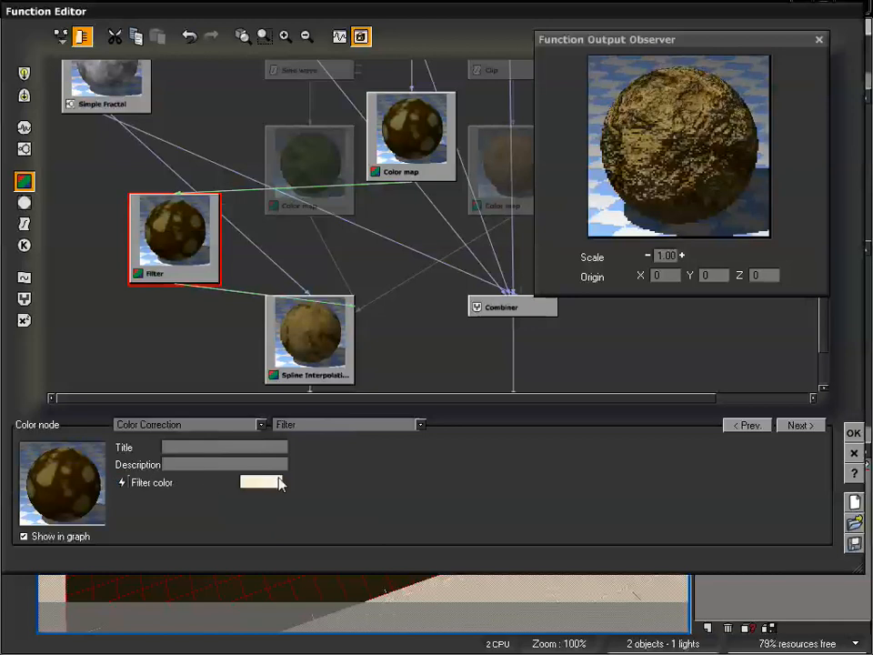
pyautogui.moveTo(396, 245); pyautogui.dragTo(341, 342, button='right')
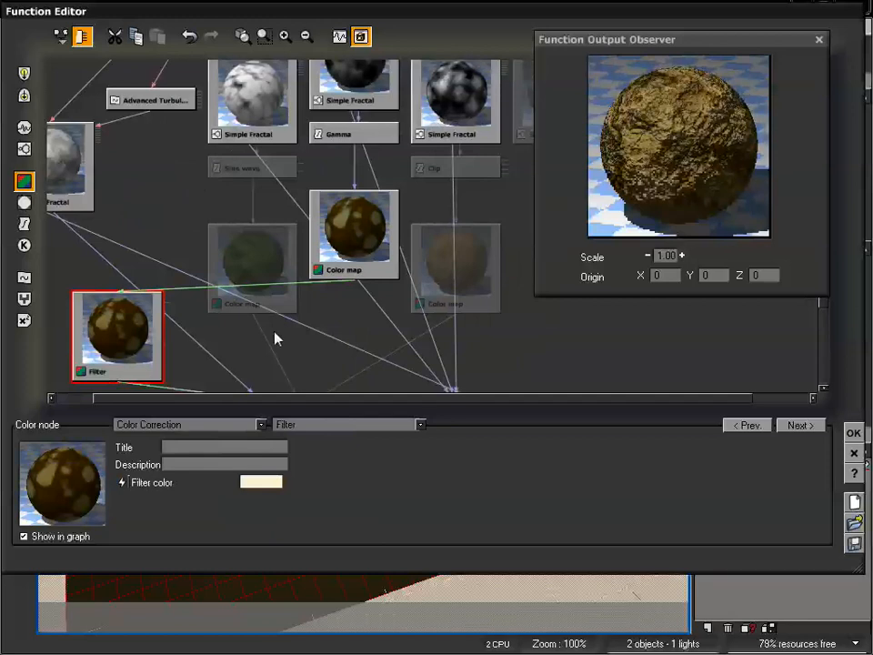
pyautogui.moveTo(276, 338); pyautogui.dragTo(349, 233, button='right')
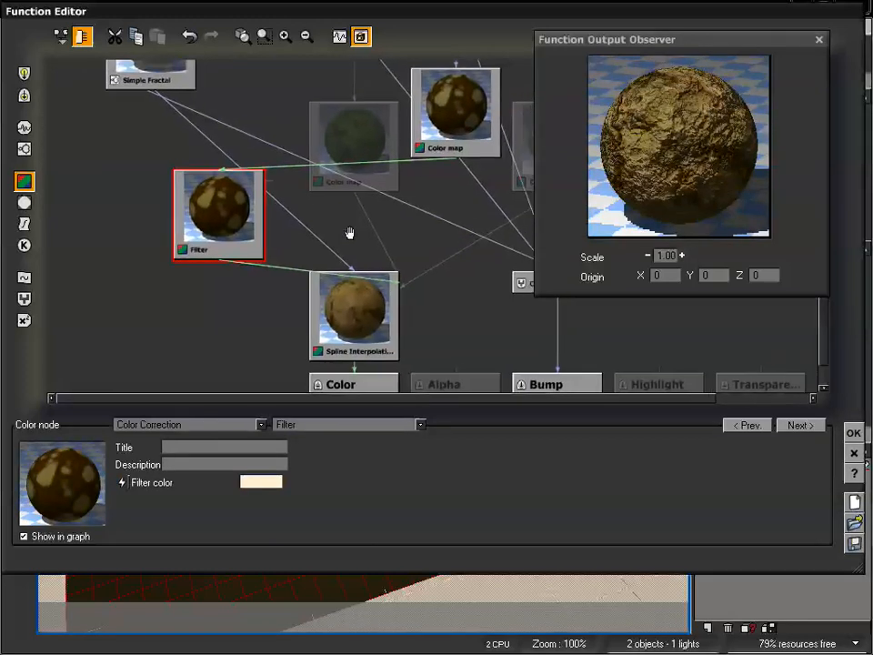
pyautogui.click(317, 424)
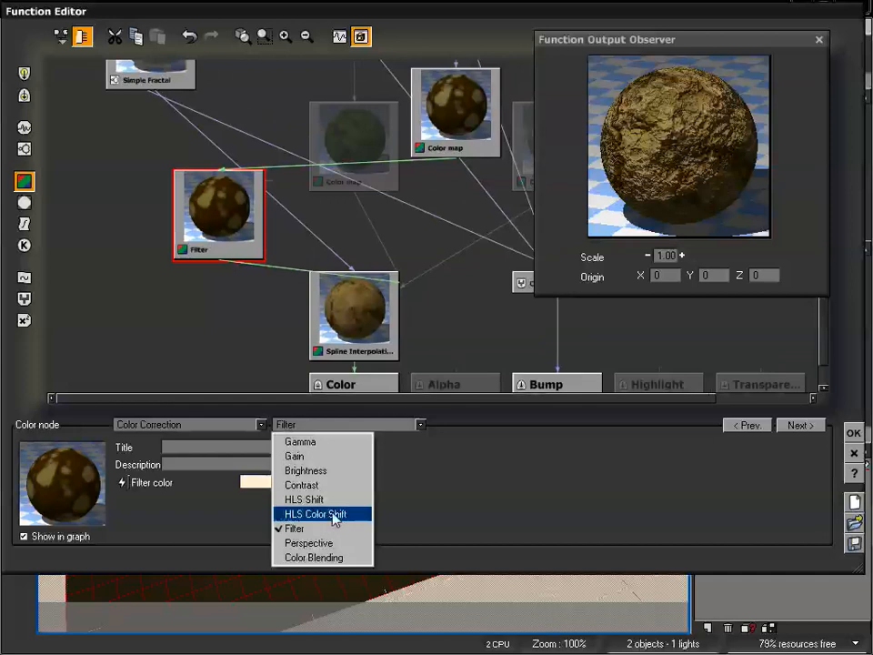
pyautogui.click(333, 515)
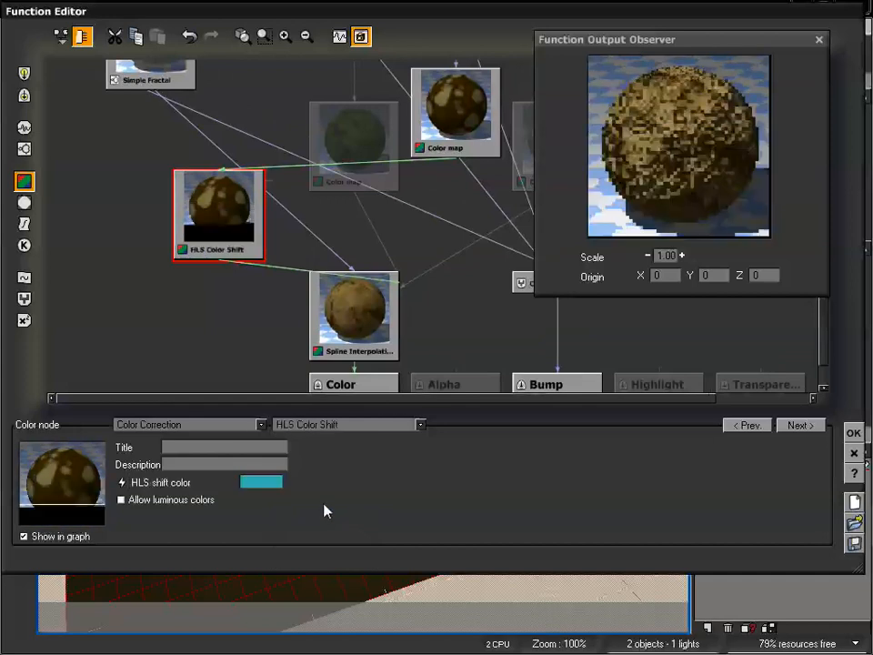
# Set the selected color node to the Perspective color correction and accept the function graph.
pyautogui.click(330, 424)
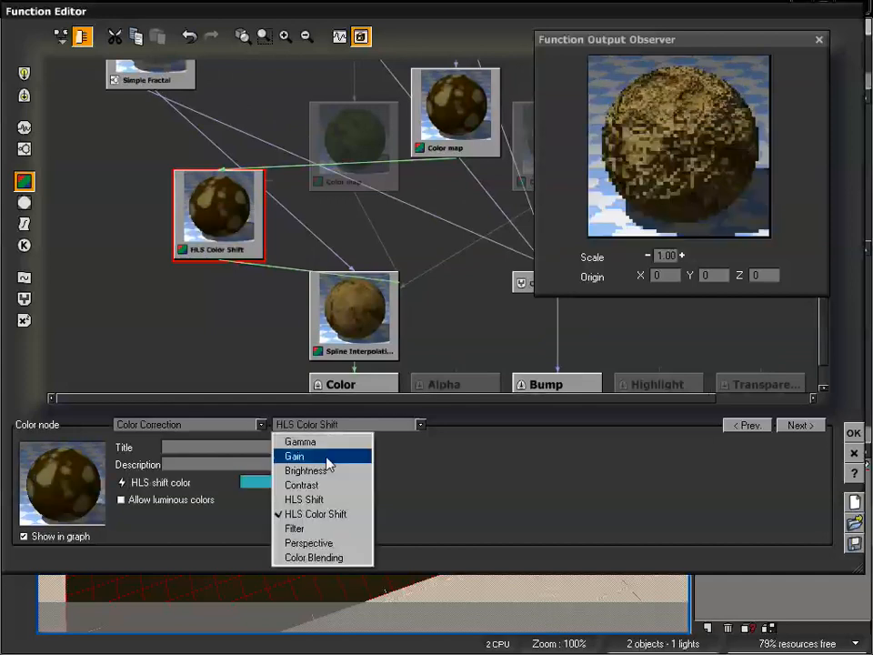
pyautogui.click(335, 543)
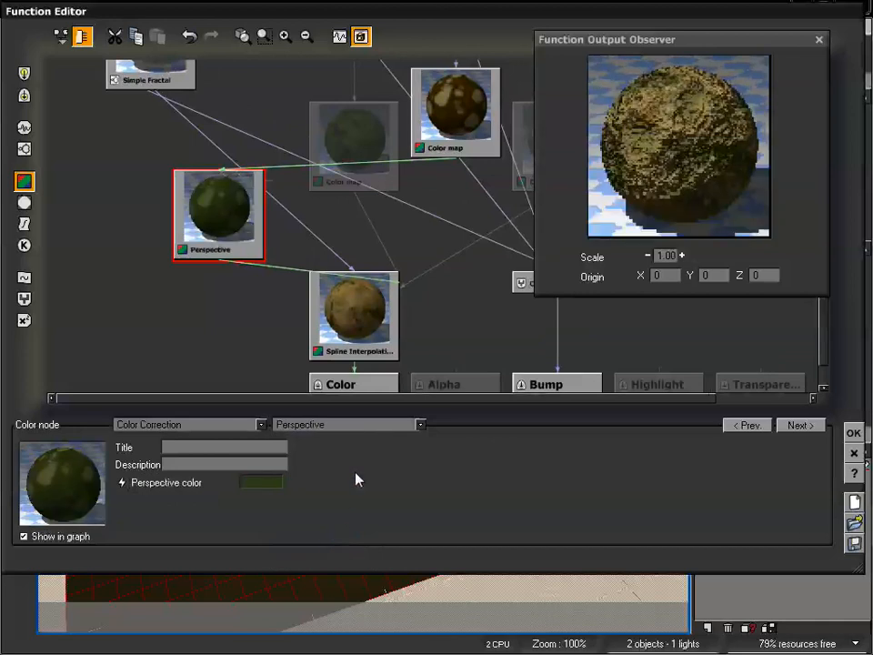
pyautogui.moveTo(437, 221); pyautogui.dragTo(314, 293, button='right')
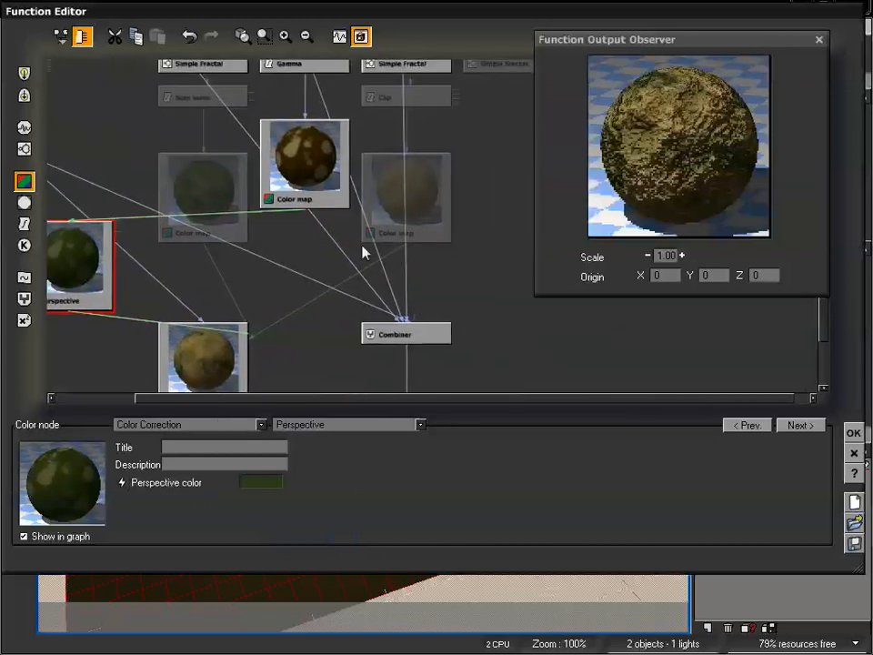
pyautogui.moveTo(384, 239); pyautogui.dragTo(376, 355, button='right')
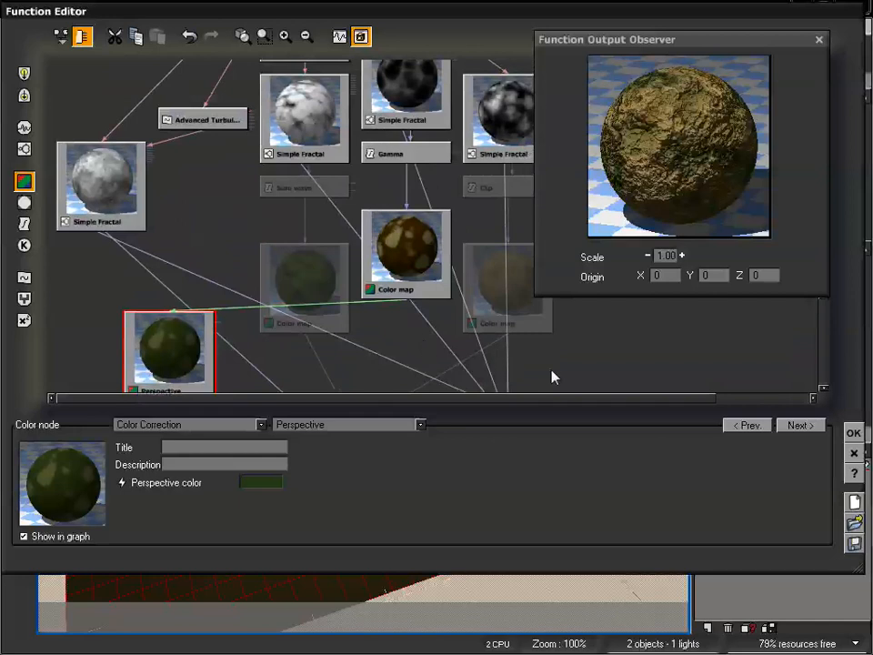
pyautogui.click(853, 433)
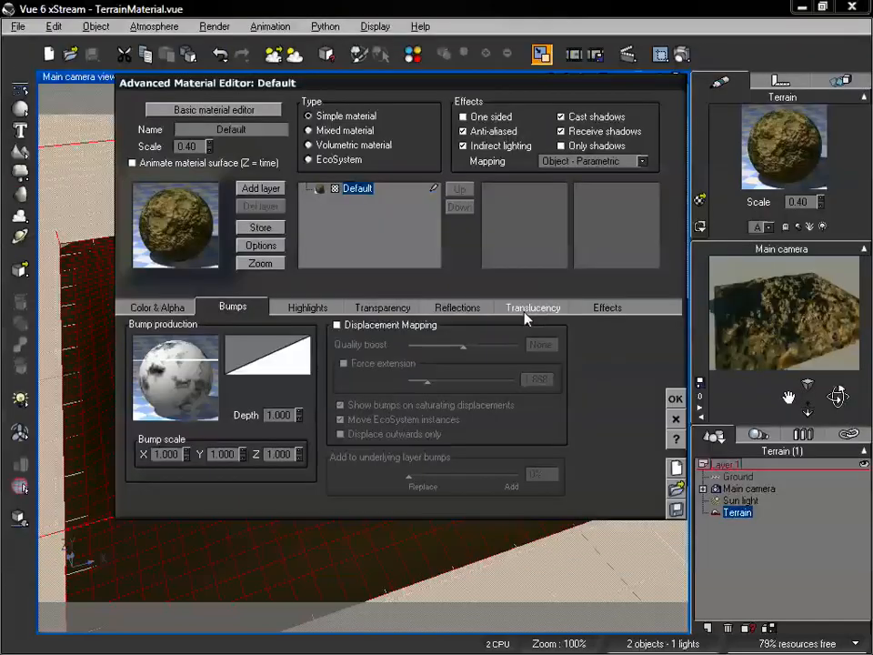
# Accept the terrain material and save the scene.
pyautogui.click(675, 398)
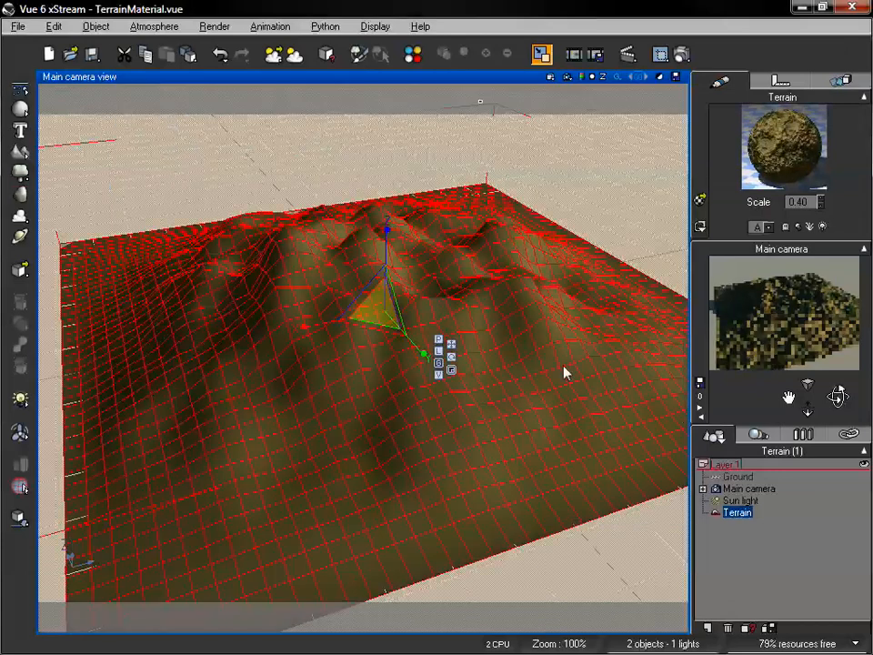
pyautogui.hotkey('ctrl', 's')
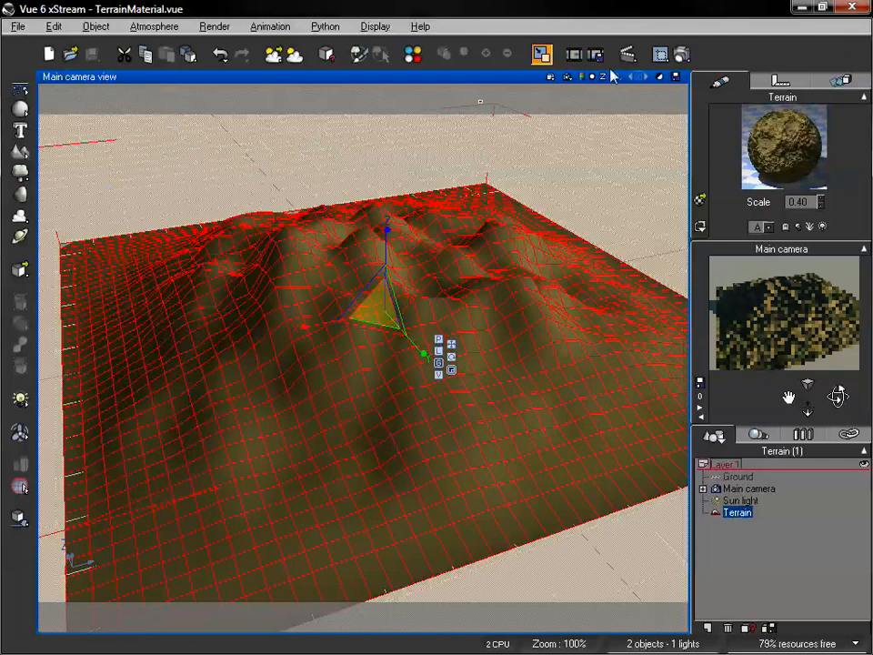
# Reopen the terrain's material, set its diffuse lighting to 73% and accept the change.
pyautogui.click(153, 27)
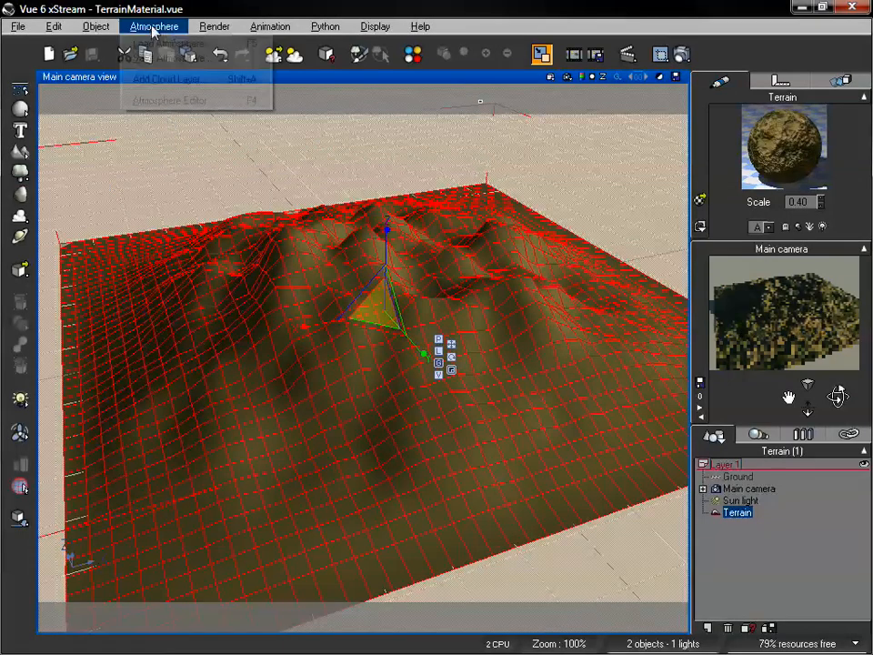
pyautogui.click(196, 97)
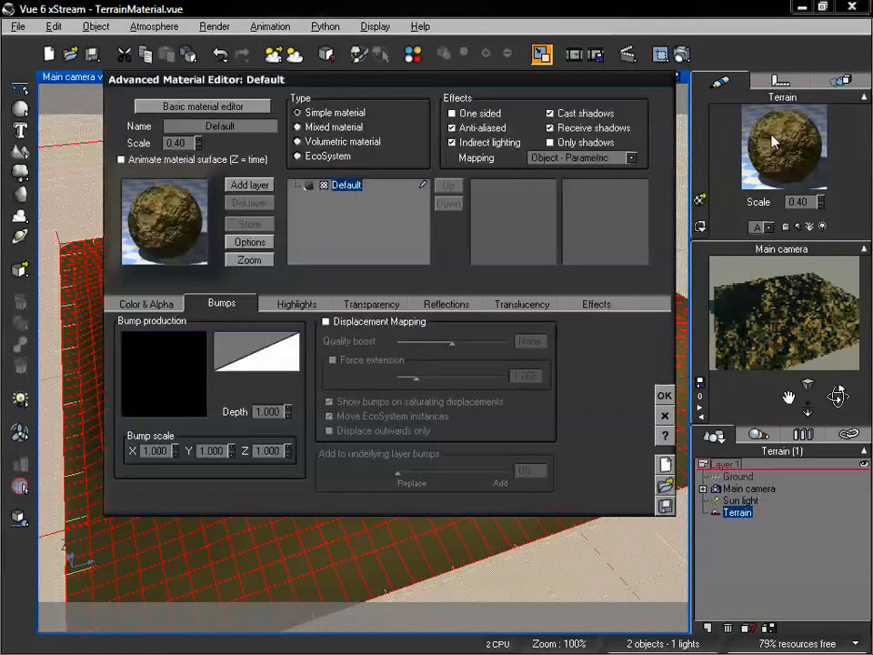
pyautogui.click(596, 304)
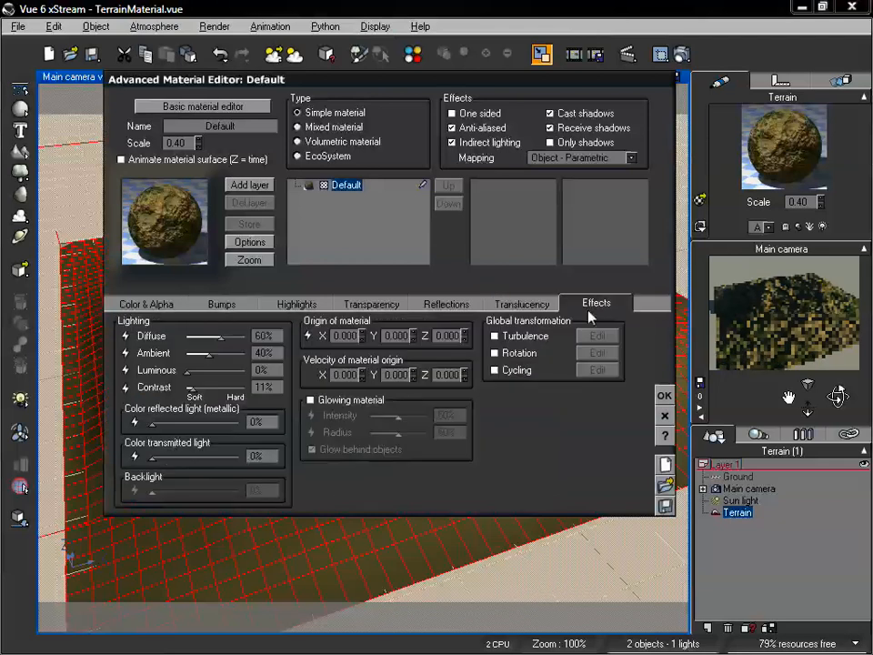
pyautogui.moveTo(222, 335); pyautogui.dragTo(232, 335)
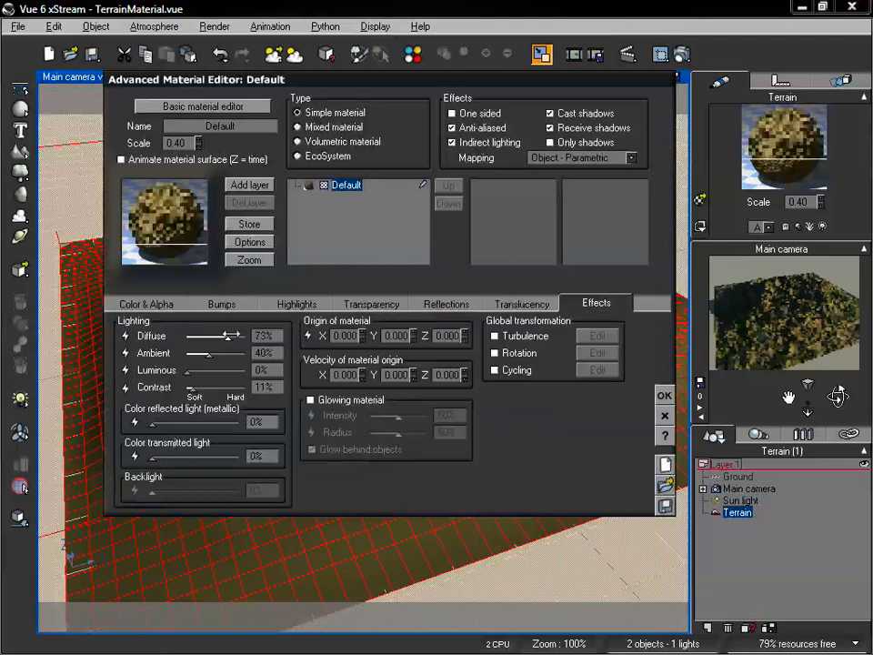
pyautogui.click(665, 396)
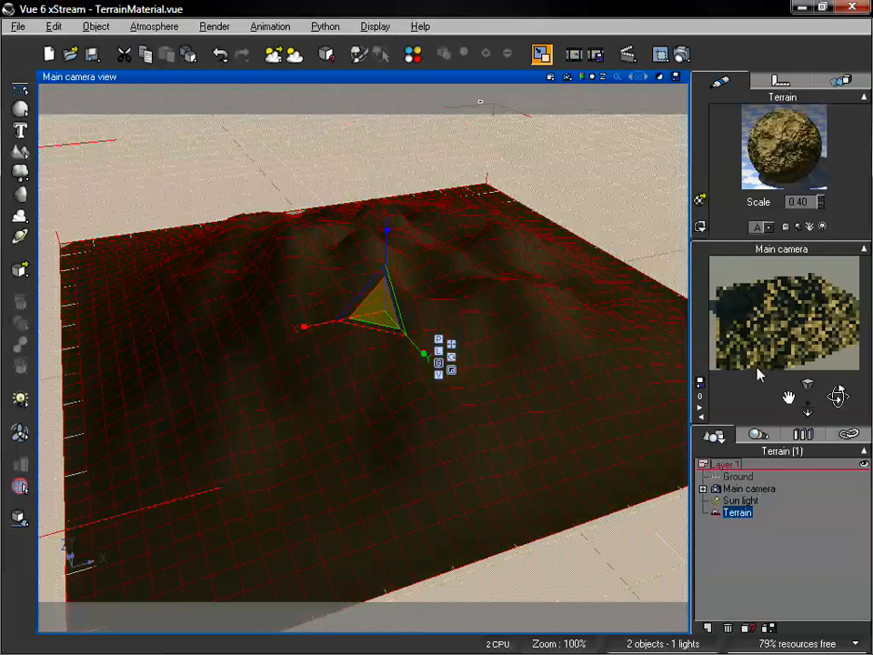
# Set the atmosphere's global light intensity to +0.19 and accept the atmosphere settings.
pyautogui.click(153, 26)
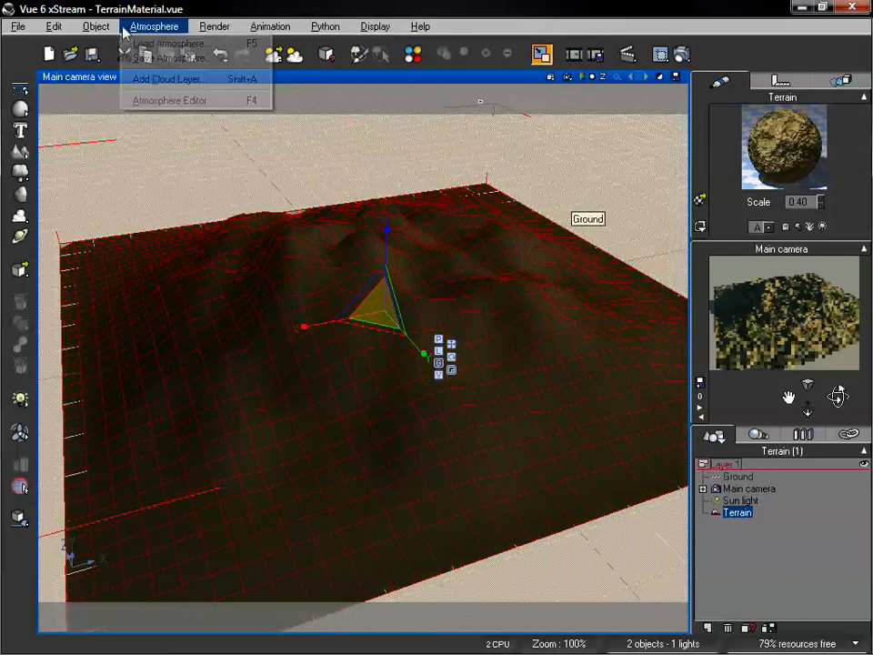
pyautogui.click(165, 99)
pyautogui.click(254, 197)
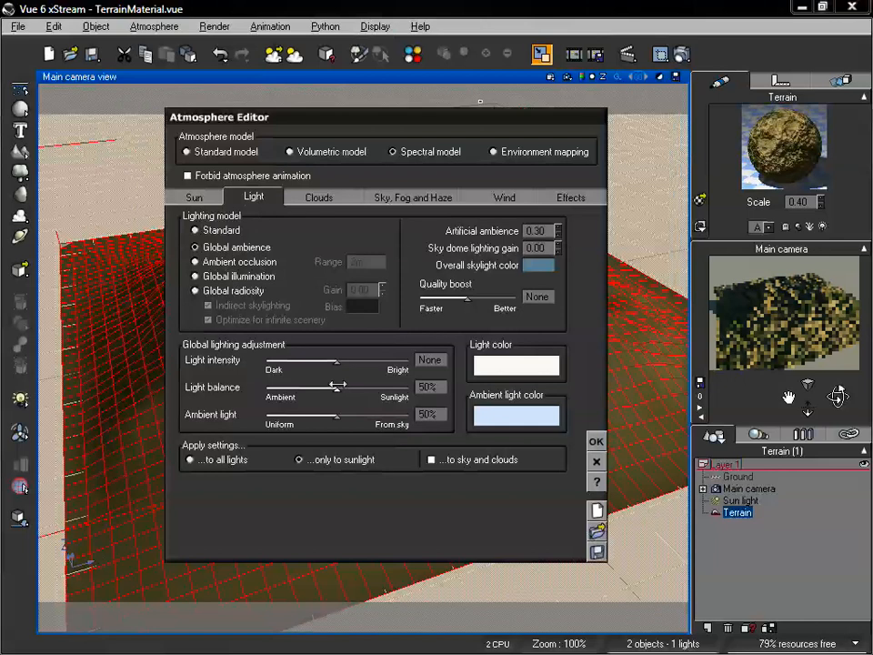
pyautogui.moveTo(346, 359); pyautogui.dragTo(351, 359)
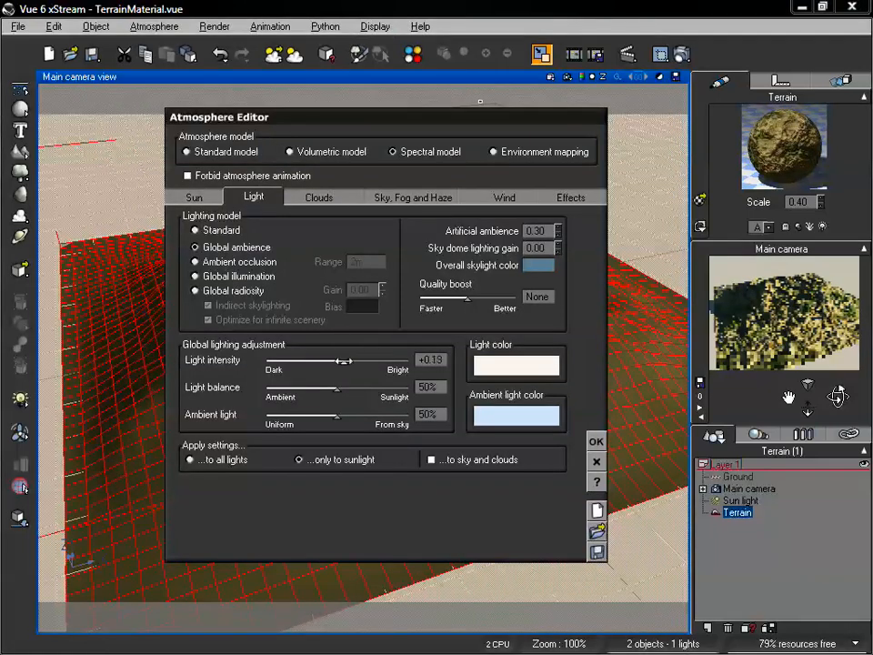
pyautogui.moveTo(349, 361); pyautogui.dragTo(342, 361)
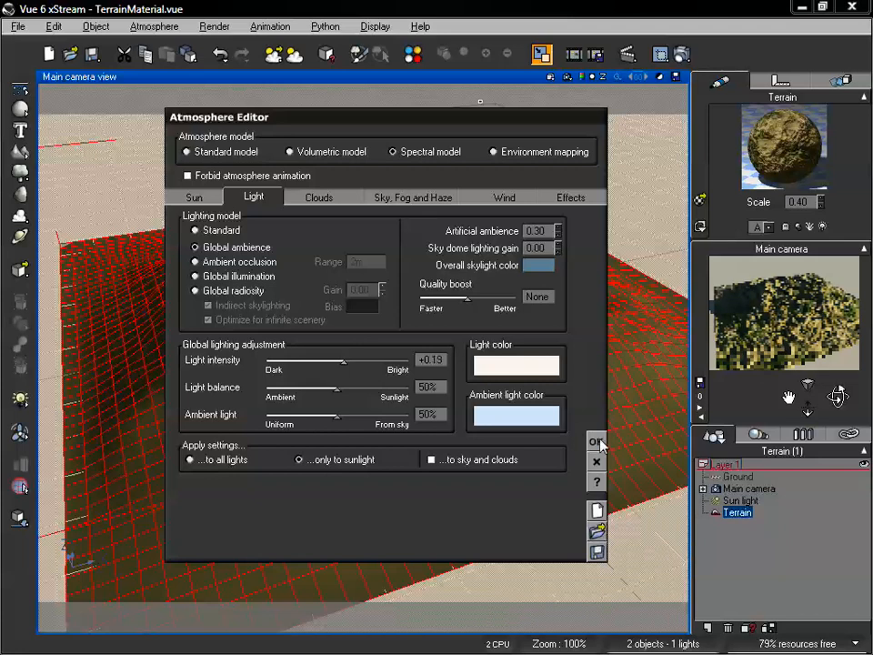
pyautogui.click(596, 441)
# Render the main camera view to check the terrain material, and close the finished render.
pyautogui.click(681, 56)
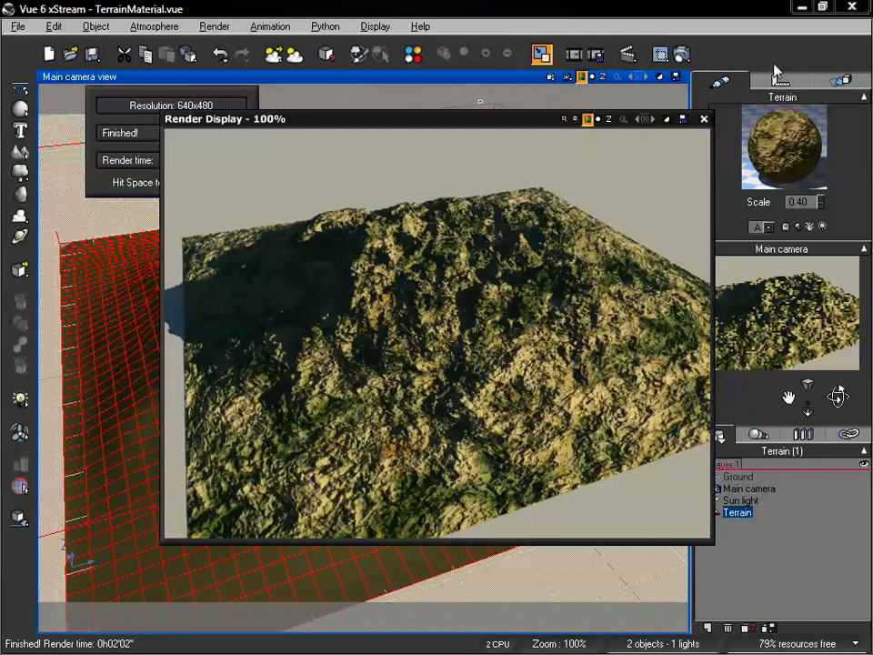
pyautogui.click(704, 118)
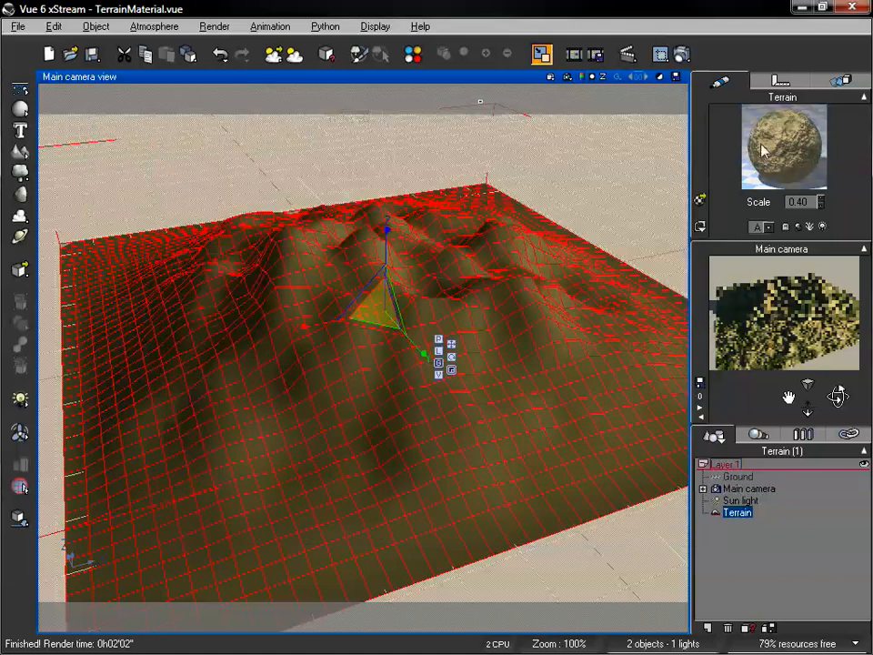
# Open the terrain's material, set its bump depth to 0.350 and refresh the main camera preview.
pyautogui.doubleClick(762, 151)
pyautogui.moveTo(435, 81); pyautogui.dragTo(454, 86)
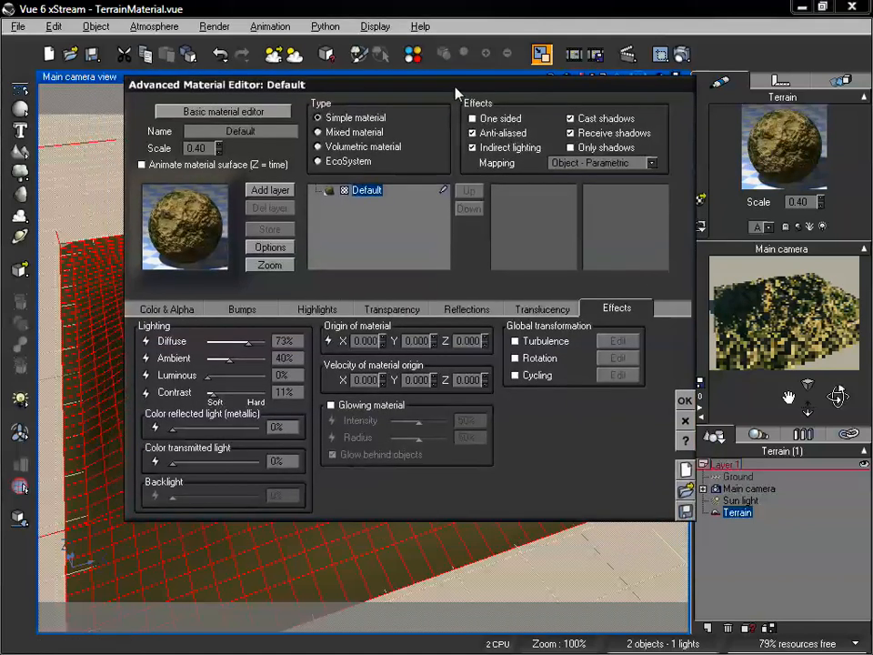
pyautogui.click(241, 309)
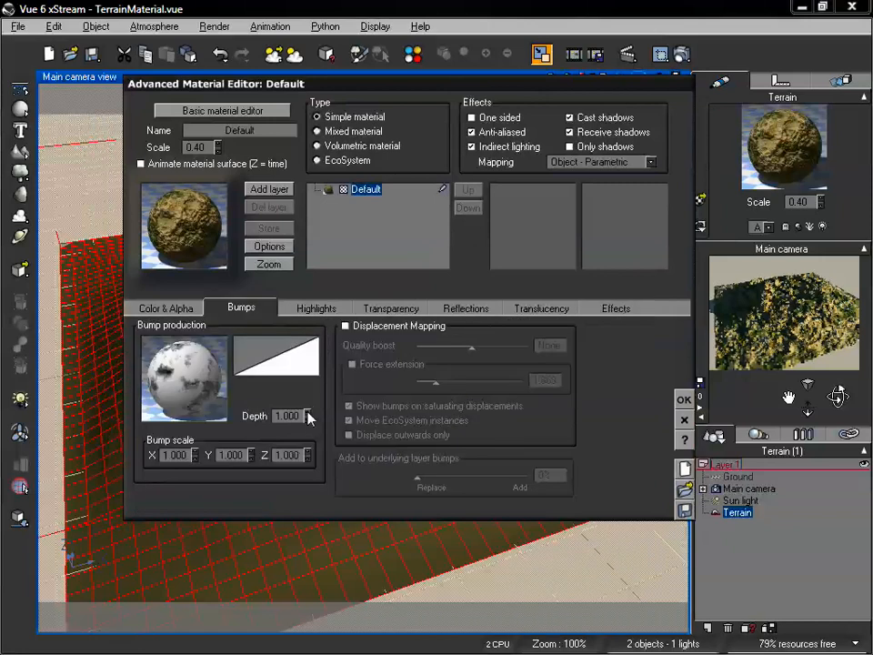
pyautogui.moveTo(307, 415); pyautogui.dragTo(307, 446)
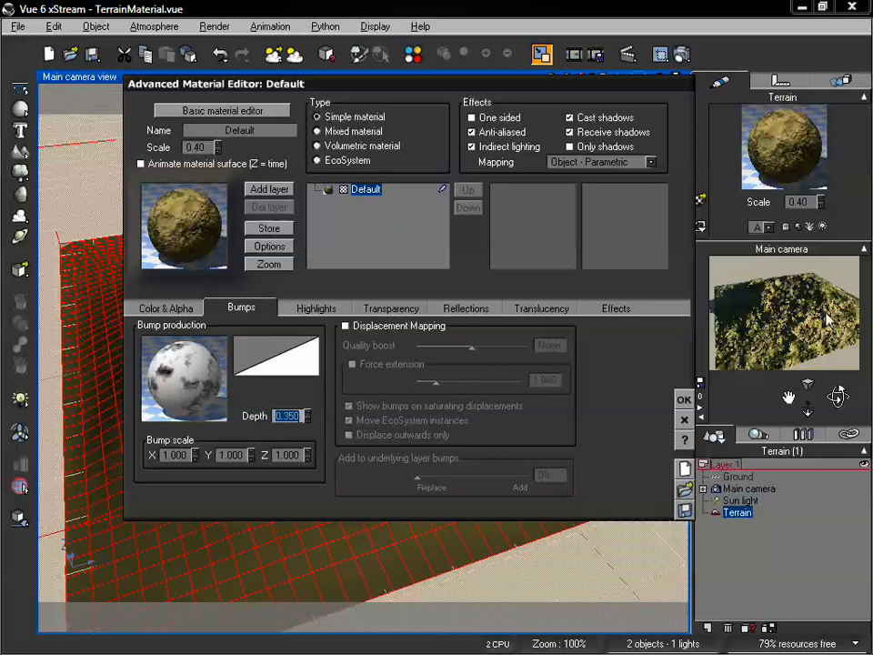
pyautogui.click(779, 323)
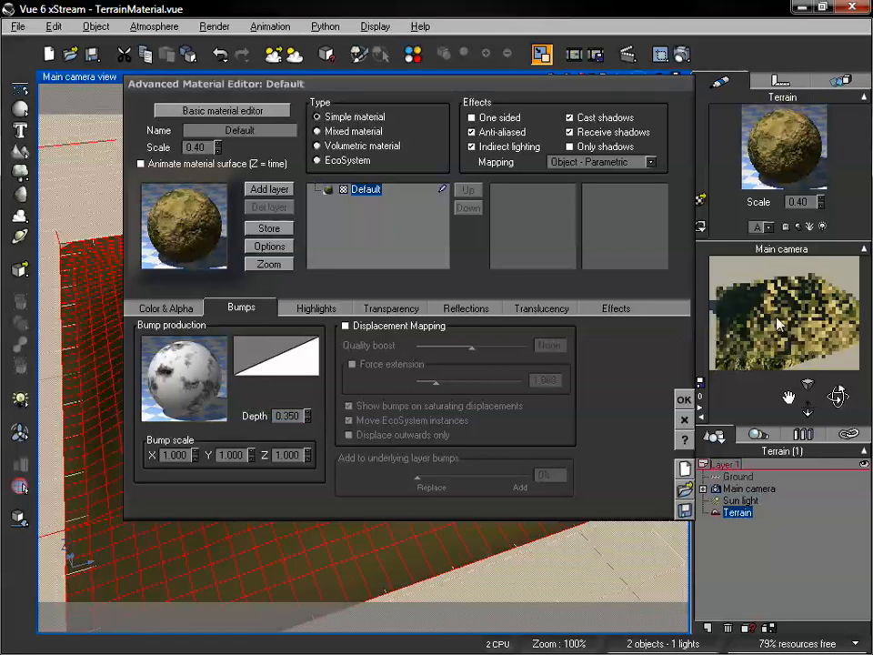
# Open the bump production function graph and insert a Filter node on the connection between the Combiner and the Bump output.
pyautogui.rightClick(188, 366)
pyautogui.click(278, 347)
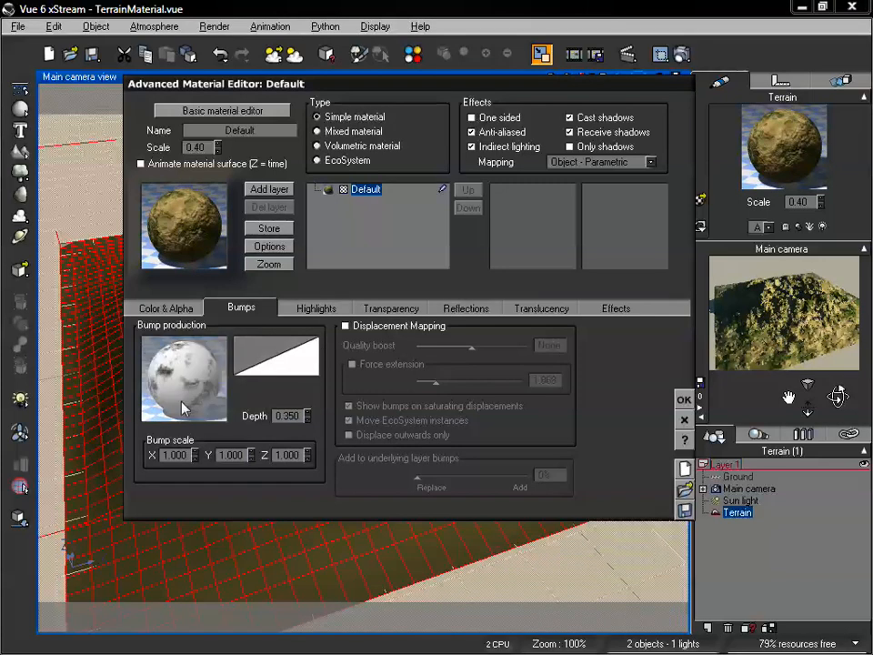
pyautogui.doubleClick(182, 364)
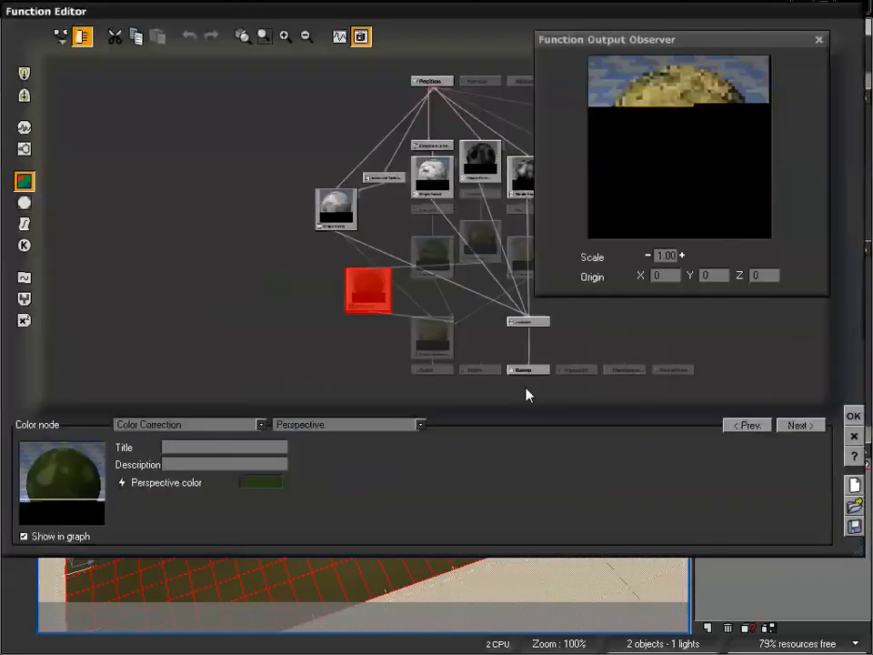
pyautogui.click(528, 350)
pyautogui.moveTo(566, 347); pyautogui.dragTo(394, 167)
pyautogui.click(284, 36)
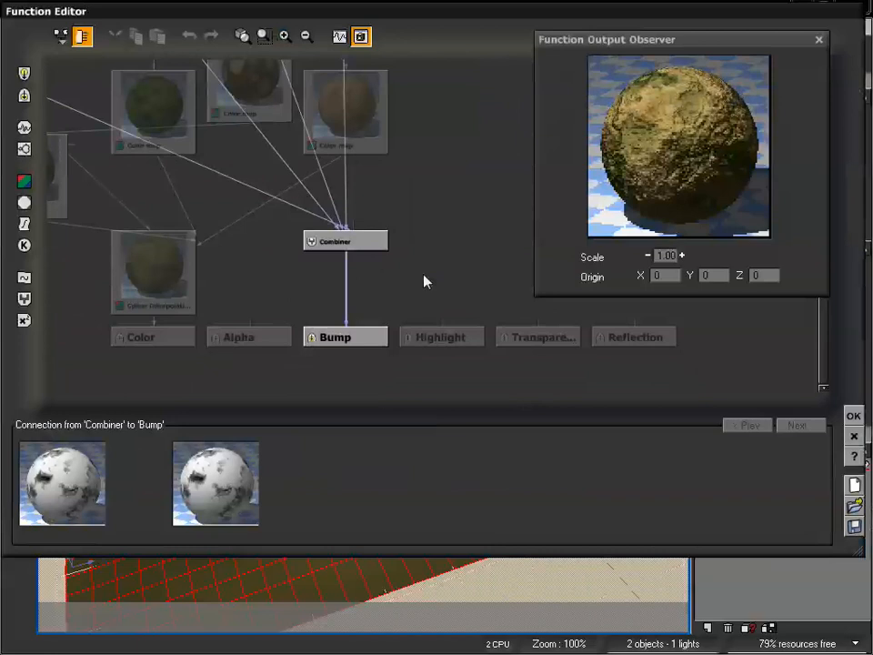
pyautogui.moveTo(423, 234)
pyautogui.mouseDown()
pyautogui.moveTo(422, 254)
pyautogui.moveTo(430, 249)
pyautogui.mouseUp()
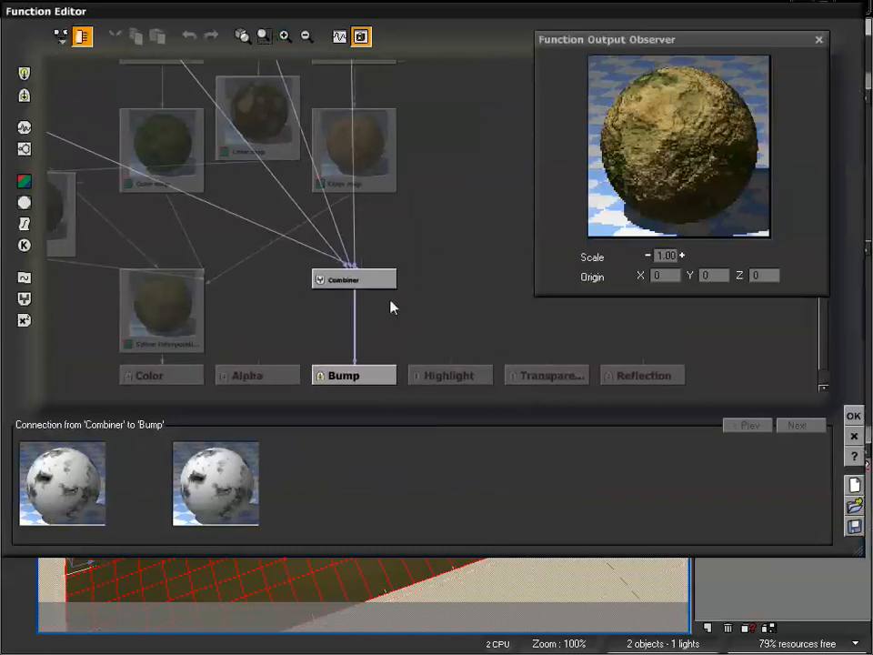
pyautogui.click(357, 375)
pyautogui.click(363, 283)
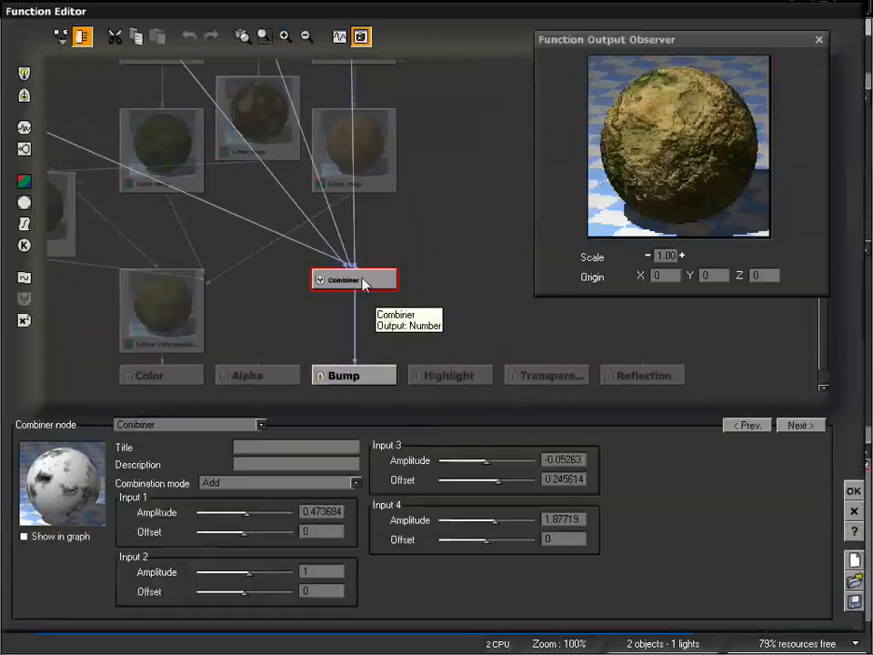
pyautogui.click(355, 323)
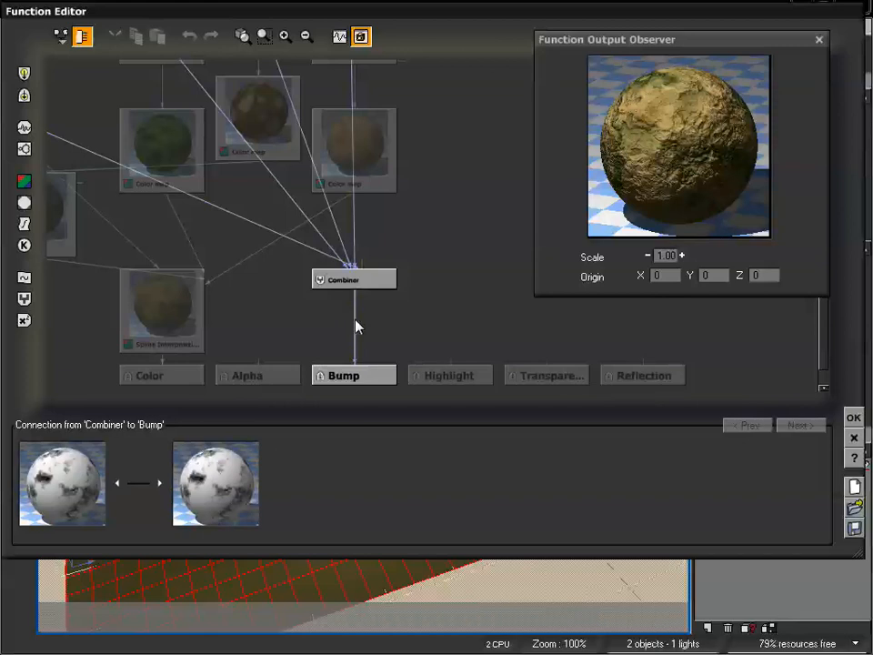
pyautogui.click(25, 224)
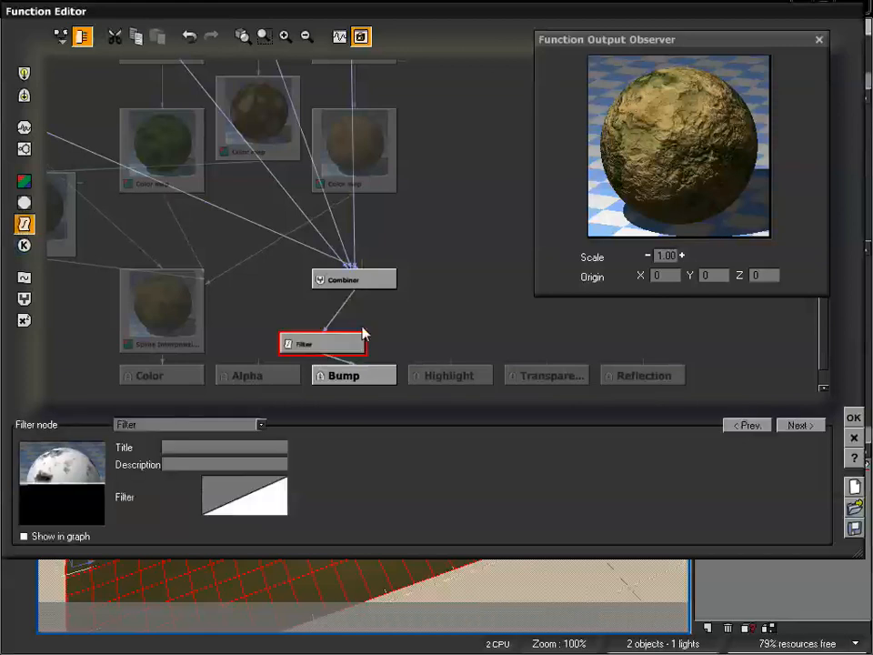
# Try reshaping the bump filter's profile into a smooth curve with one middle keypoint at about X -0.31, Y 0.12.
pyautogui.rightClick(238, 497)
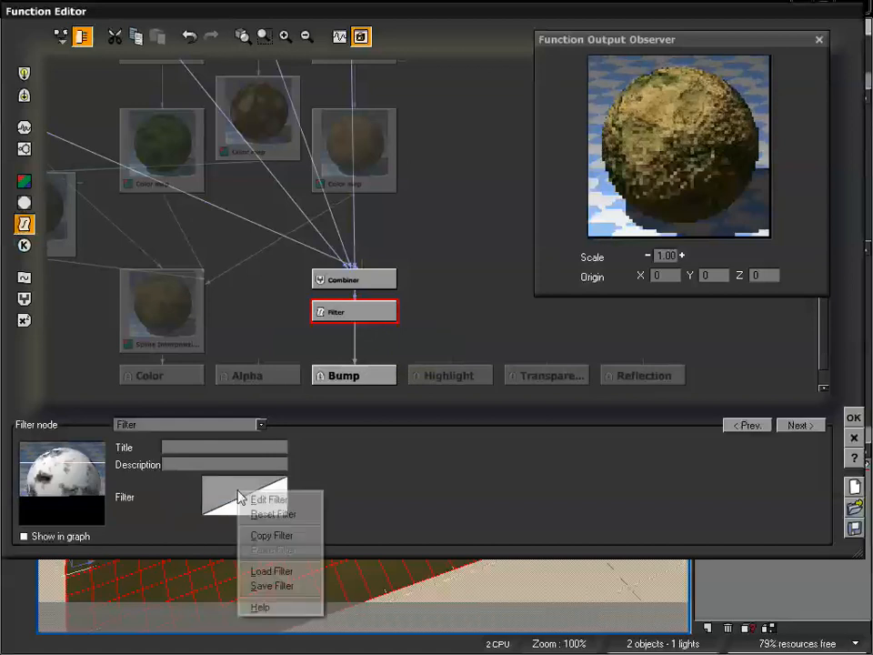
pyautogui.click(255, 499)
pyautogui.click(305, 115)
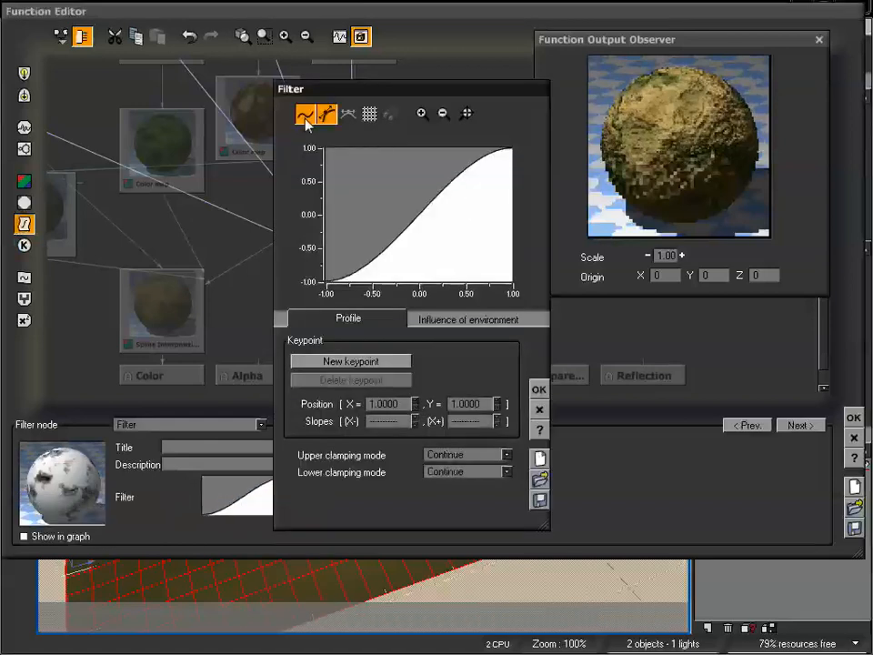
pyautogui.click(415, 213)
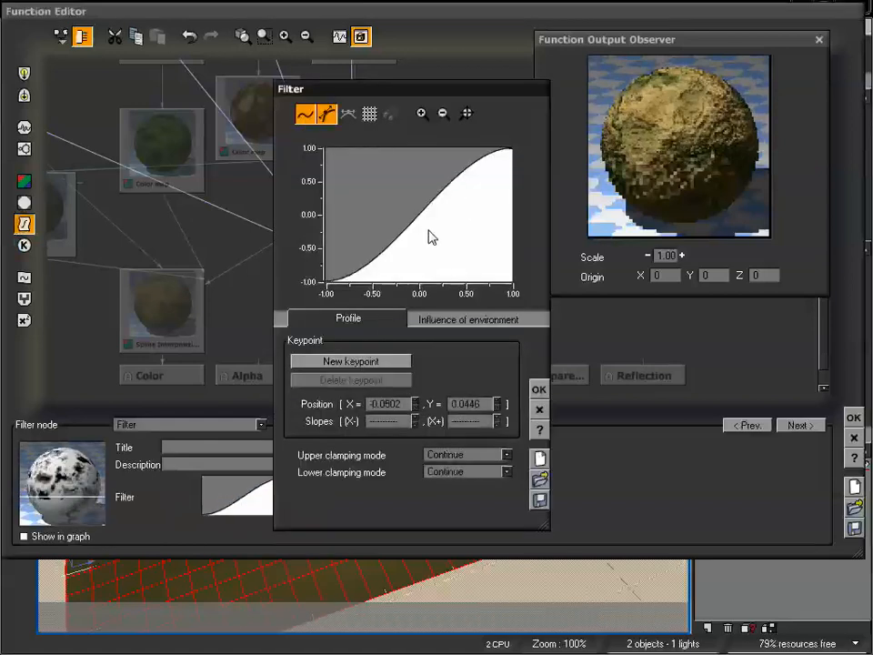
pyautogui.moveTo(415, 212); pyautogui.dragTo(438, 247)
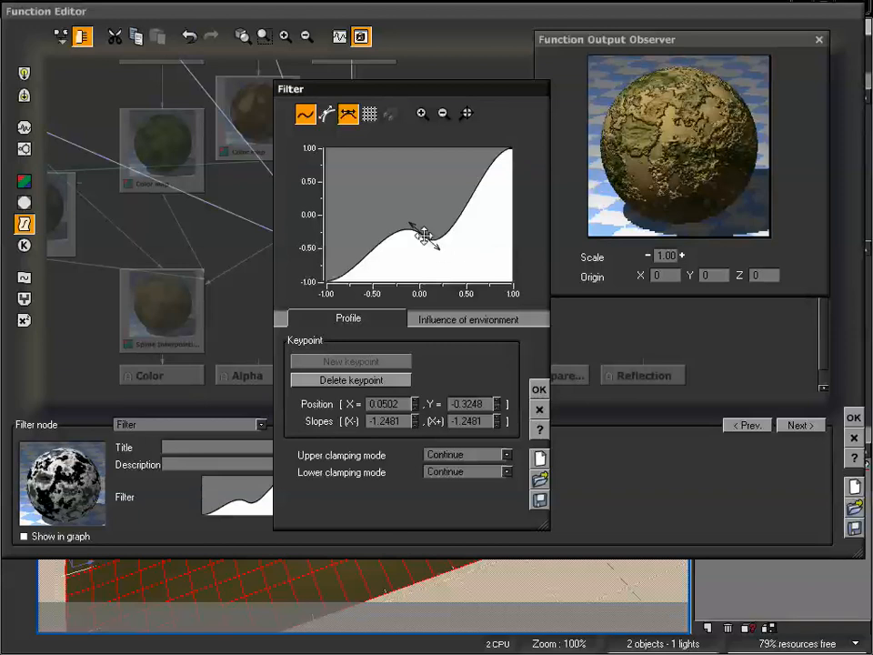
pyautogui.moveTo(424, 235); pyautogui.dragTo(410, 177)
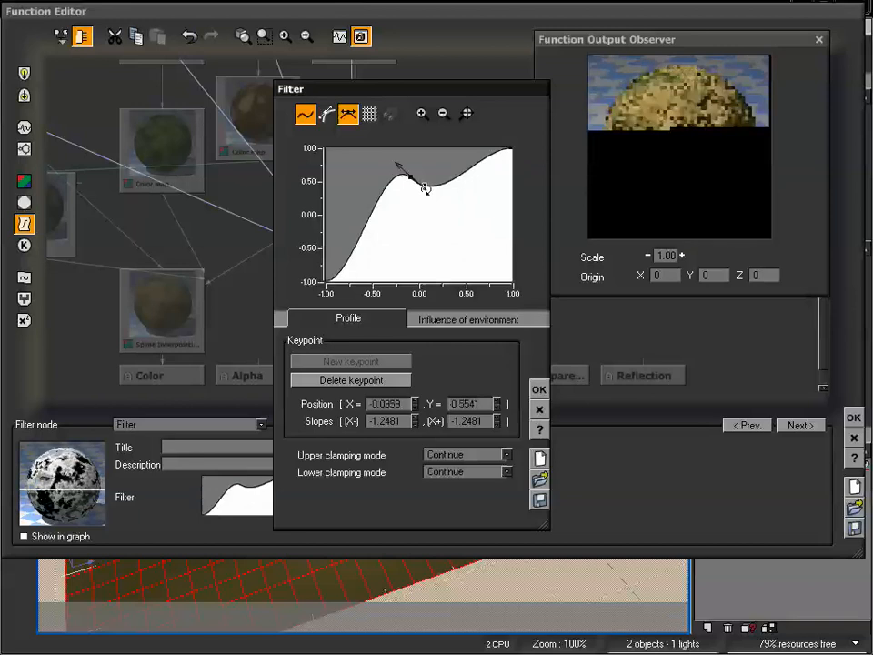
pyautogui.moveTo(428, 189); pyautogui.dragTo(413, 238)
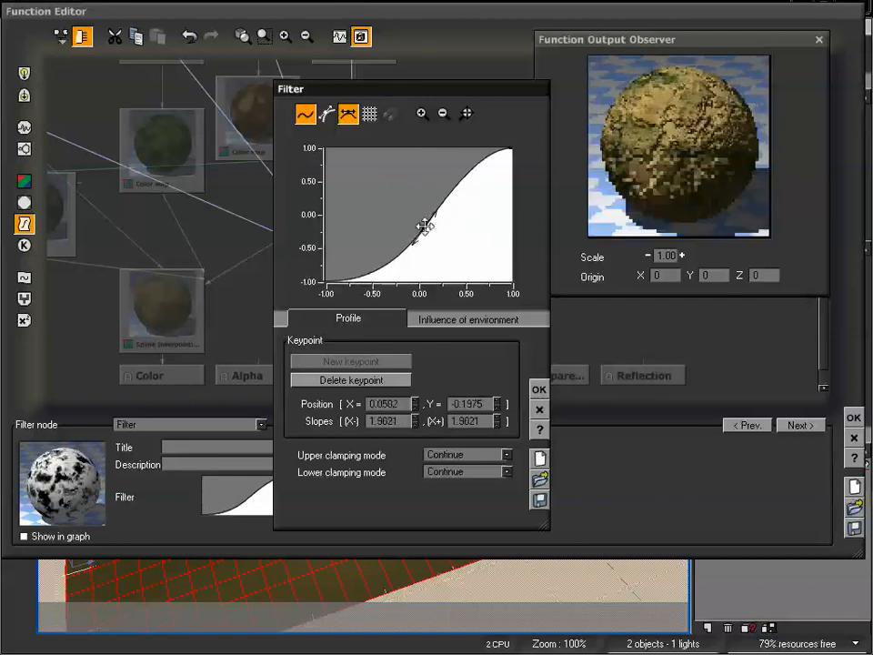
pyautogui.moveTo(424, 227); pyautogui.dragTo(445, 227)
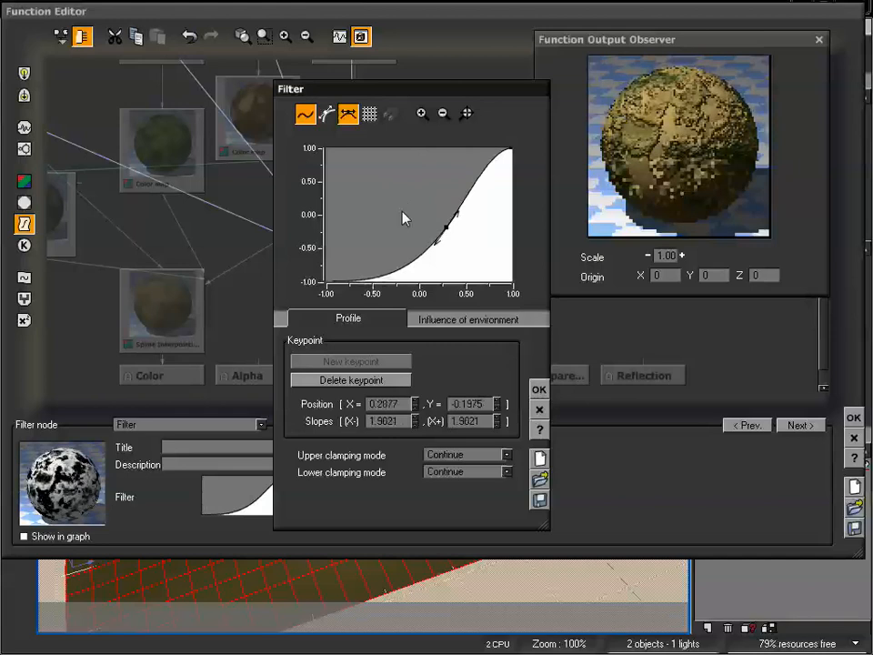
pyautogui.moveTo(456, 210); pyautogui.dragTo(390, 207)
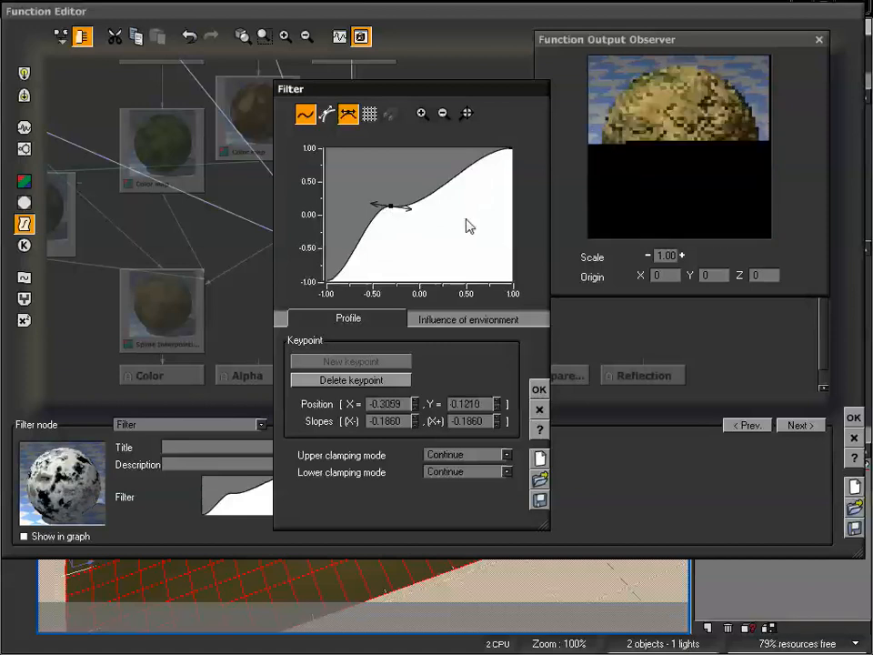
pyautogui.click(539, 389)
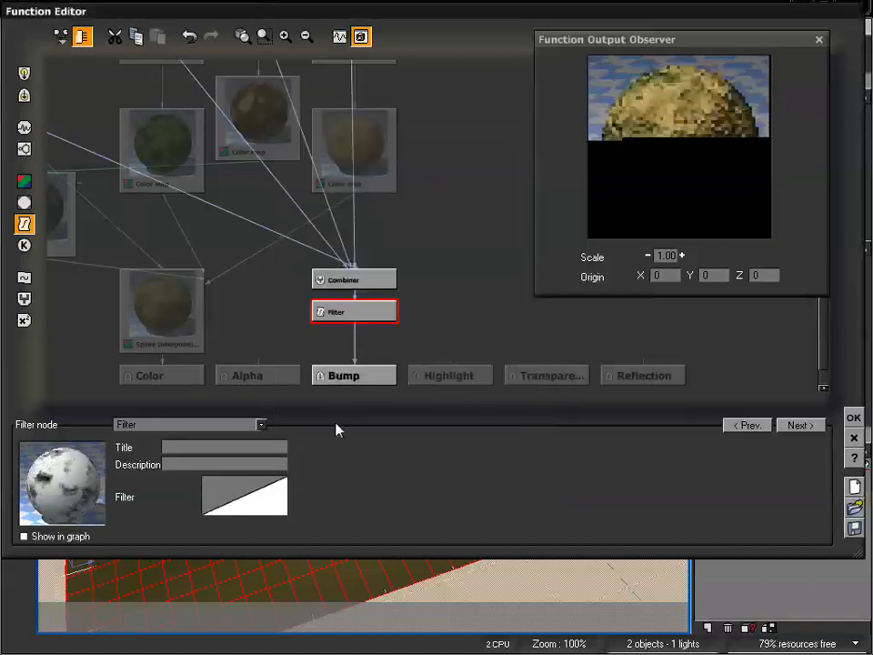
# Change the filter node before the Bump output to Sine wave and accept both the function and the terrain material.
pyautogui.click(248, 424)
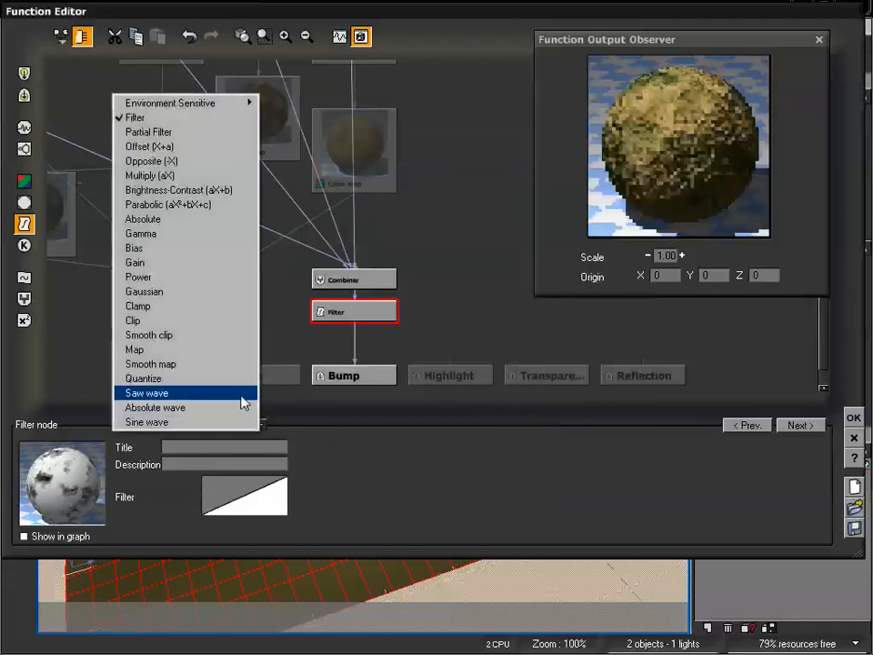
pyautogui.click(232, 419)
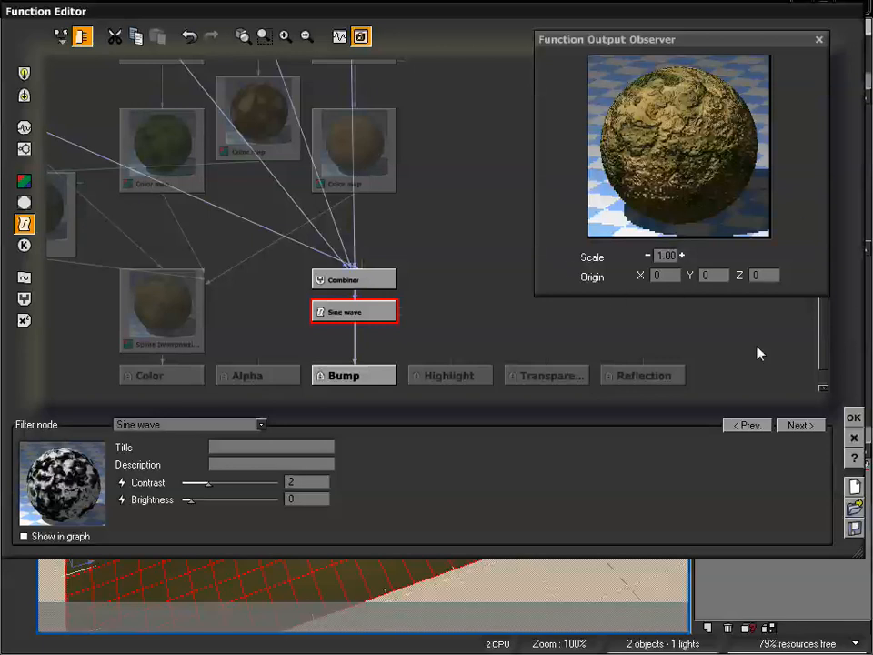
pyautogui.click(852, 418)
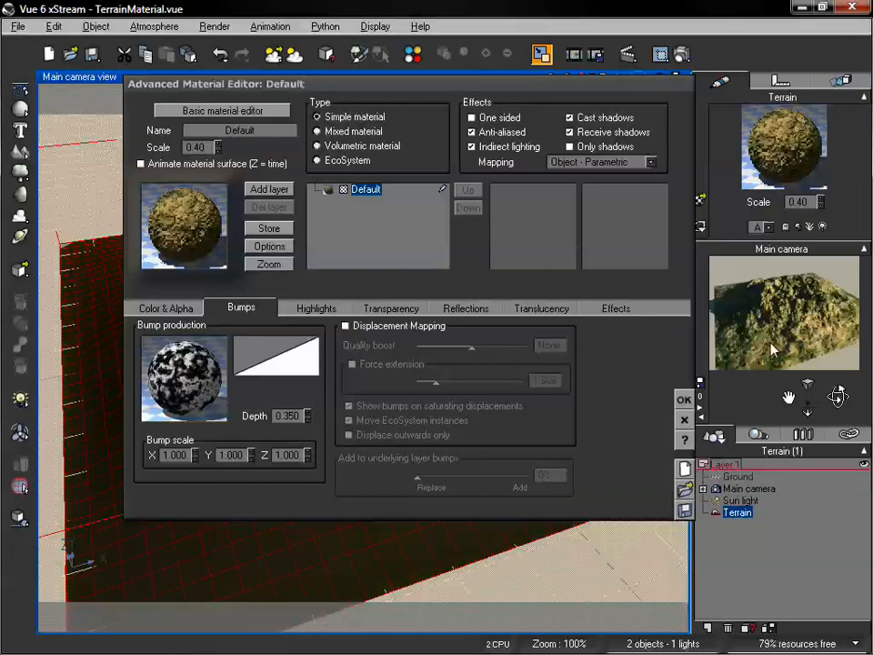
pyautogui.click(684, 399)
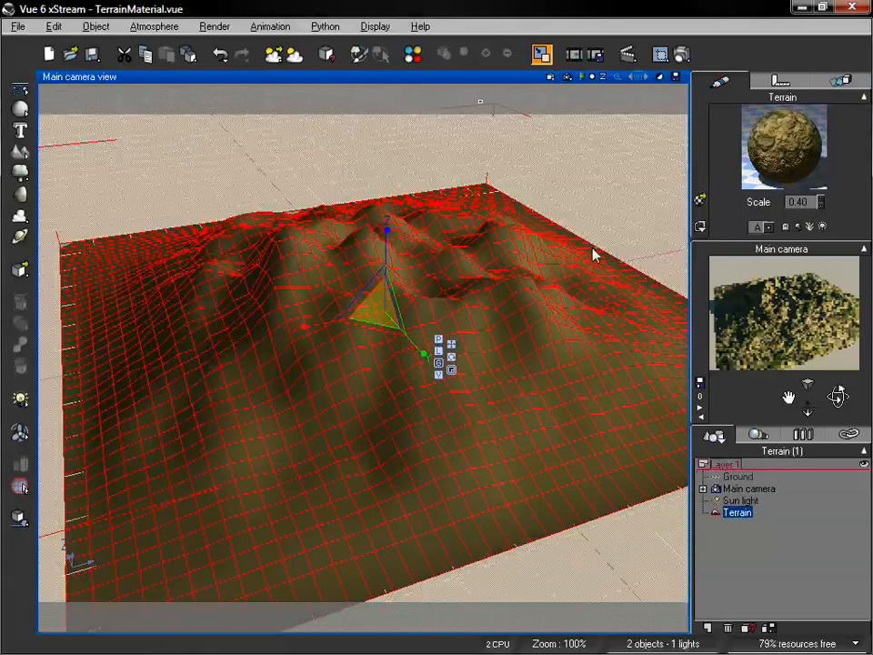
# Render the main camera view to check the terrain's sine-wave bump, and reposition the render display.
pyautogui.click(683, 54)
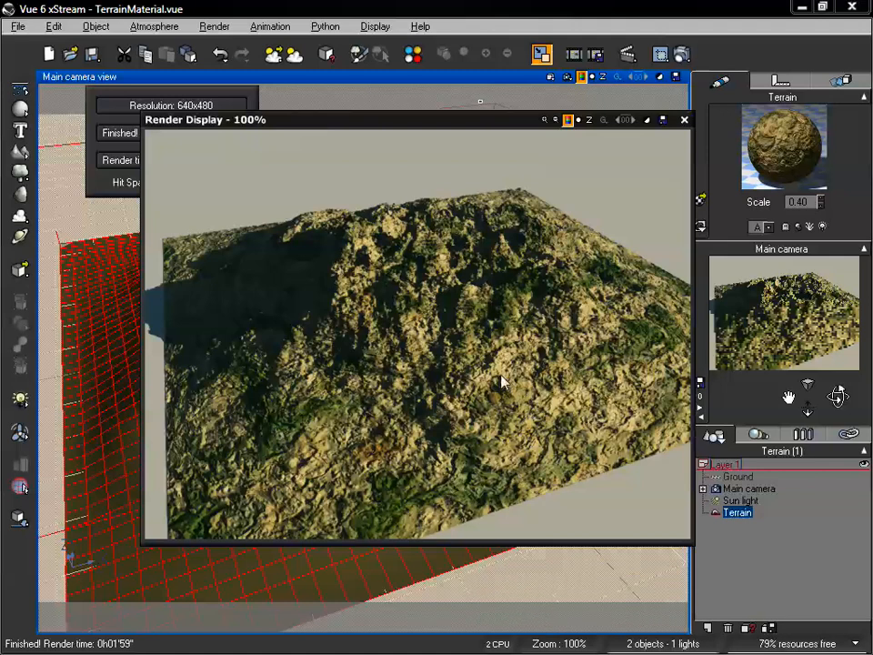
pyautogui.moveTo(498, 126); pyautogui.dragTo(485, 126)
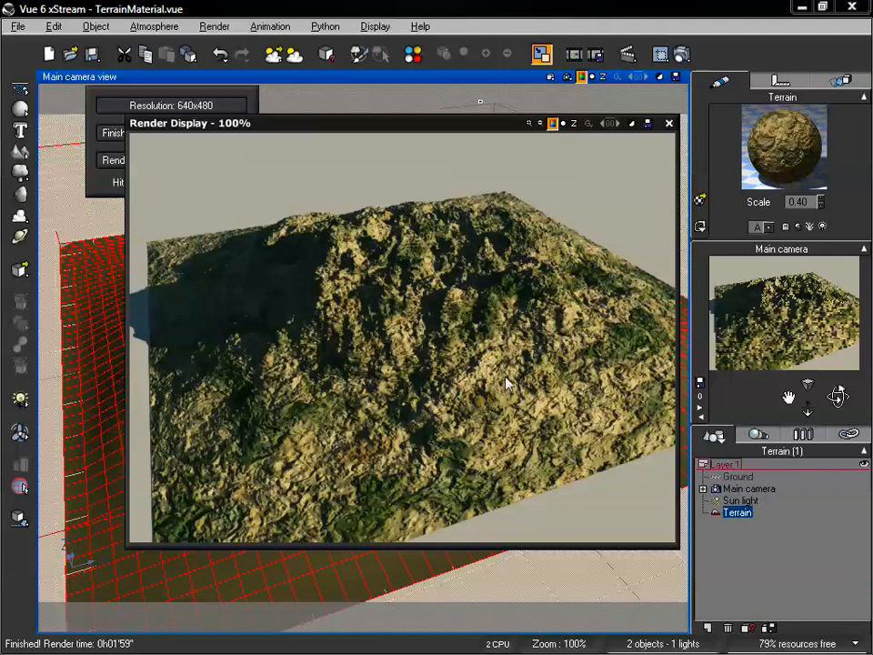
pyautogui.moveTo(427, 127); pyautogui.dragTo(425, 128)
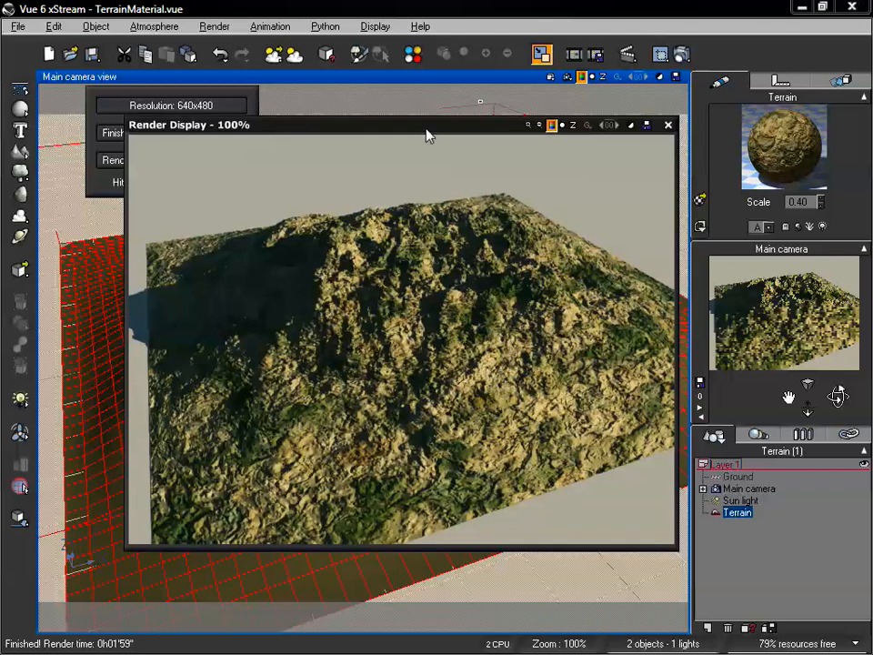